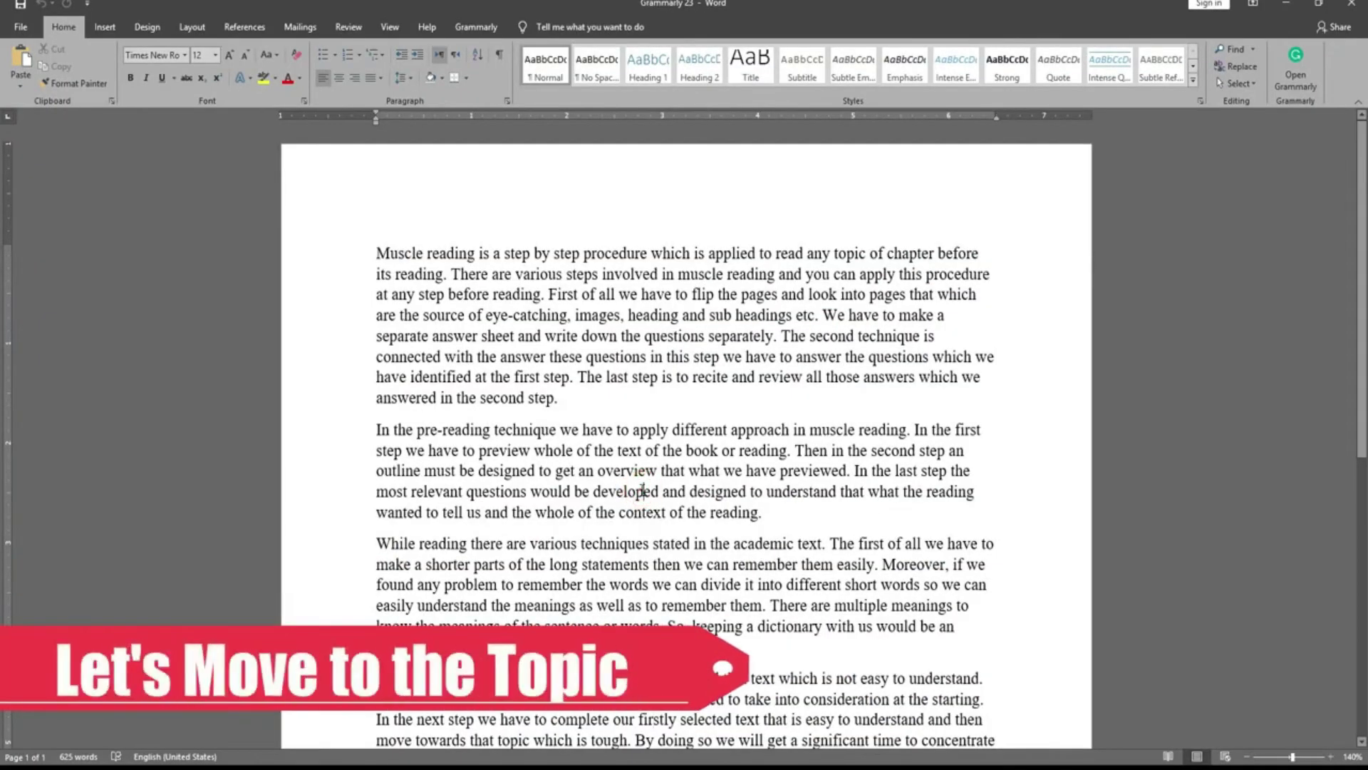
Copy the entire muscle reading essay from the document
scroll(642, 490, down, 5)
scroll(642, 490, down, 4)
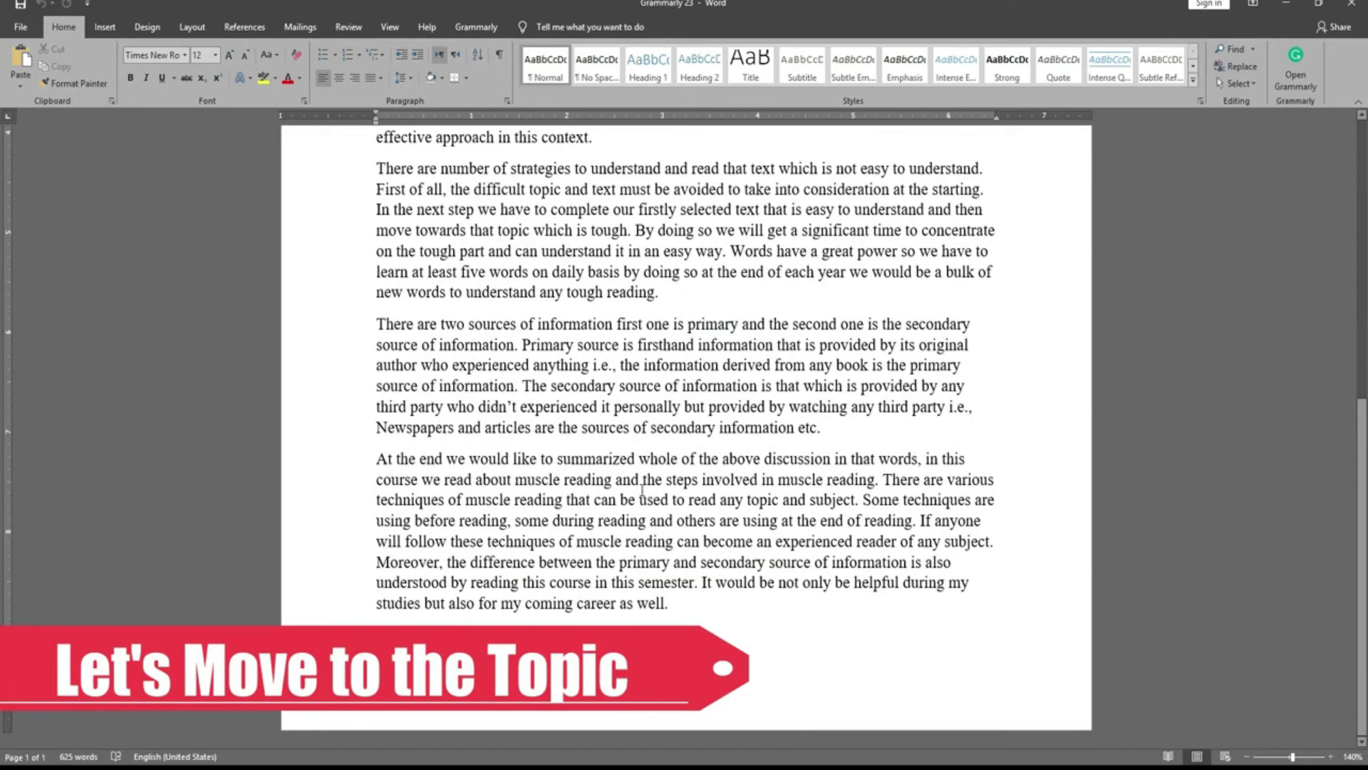
scroll(642, 490, up, 7)
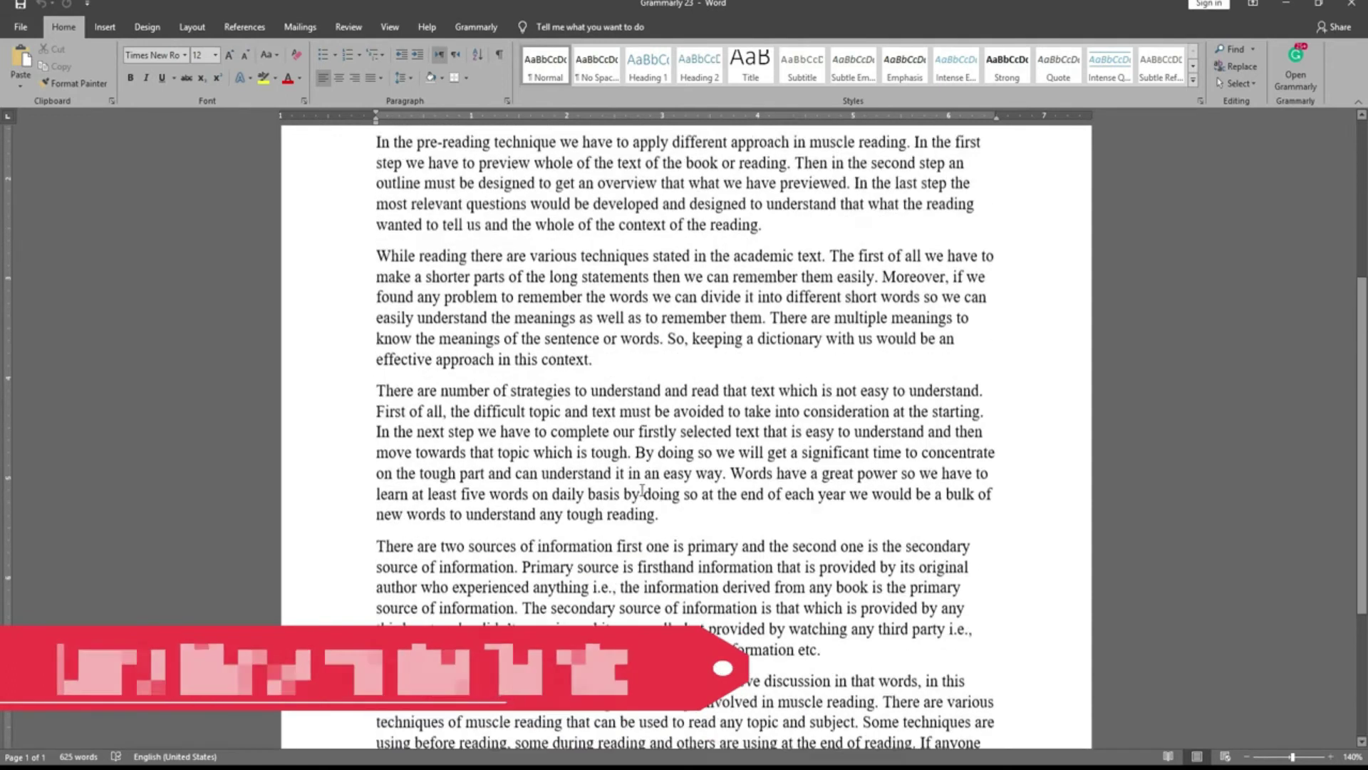
scroll(642, 490, up, 2)
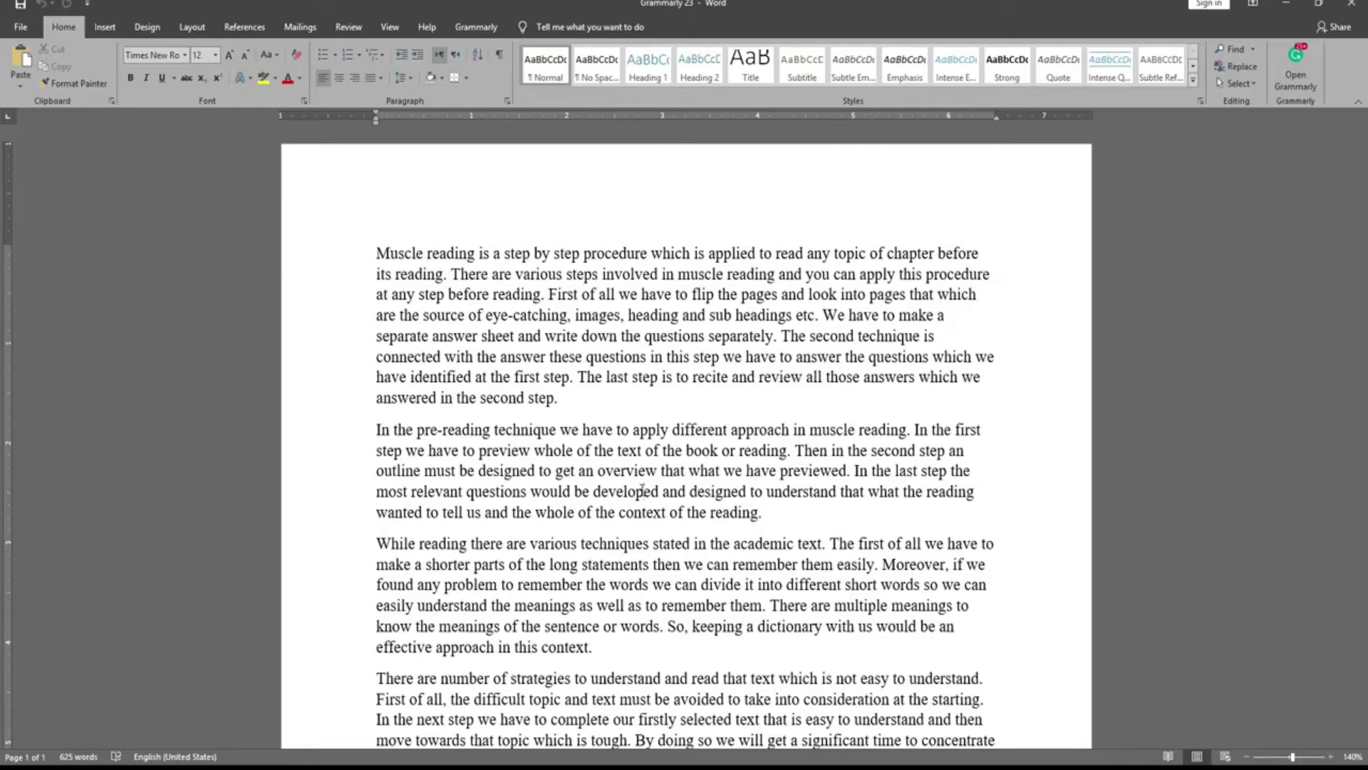
click(670, 491)
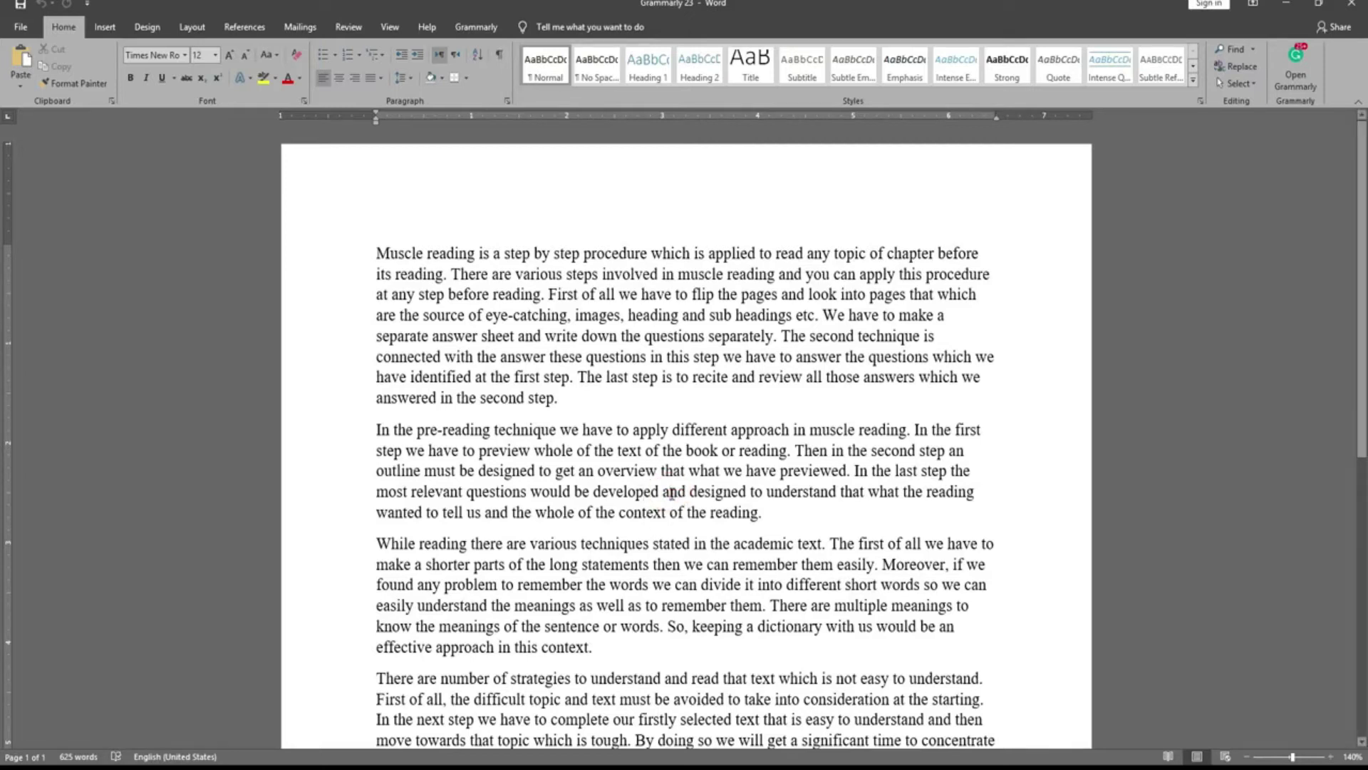
key(ctrl+a)
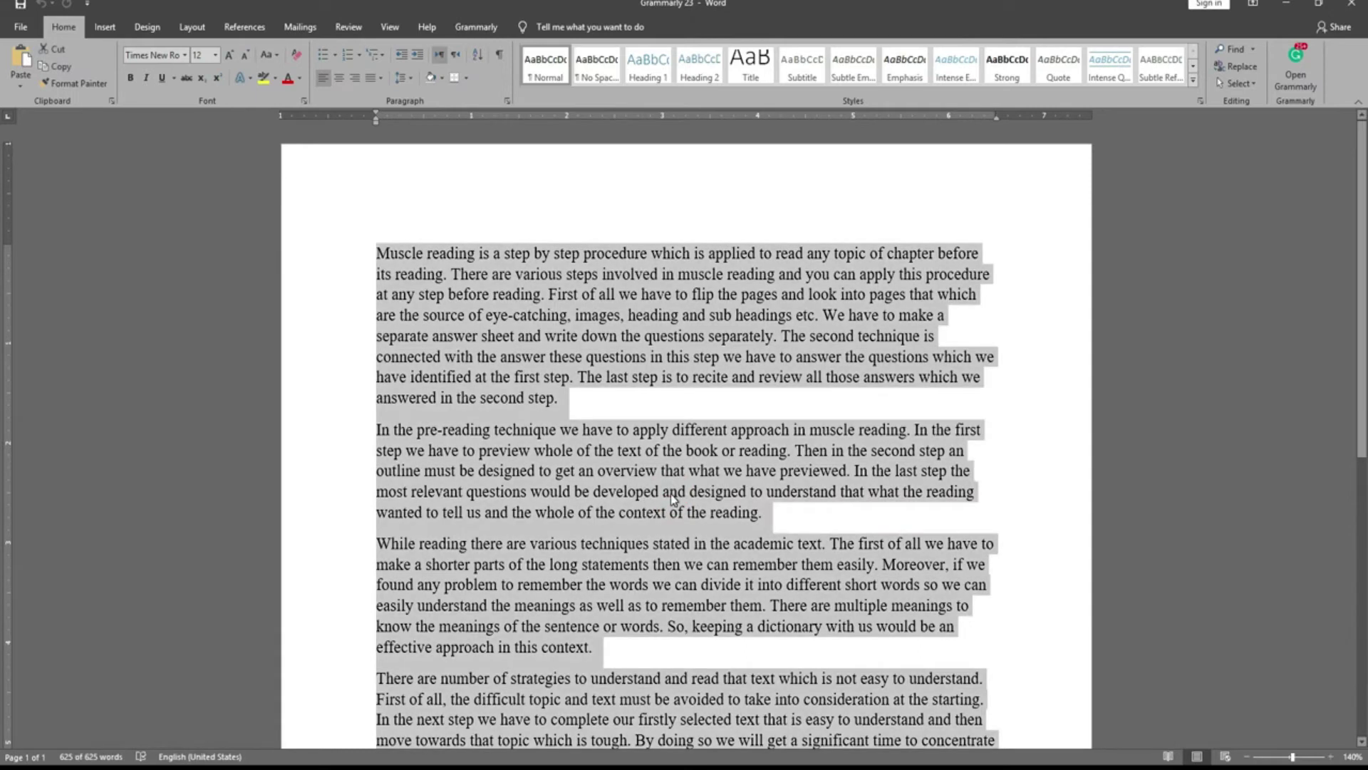
key(ctrl+c)
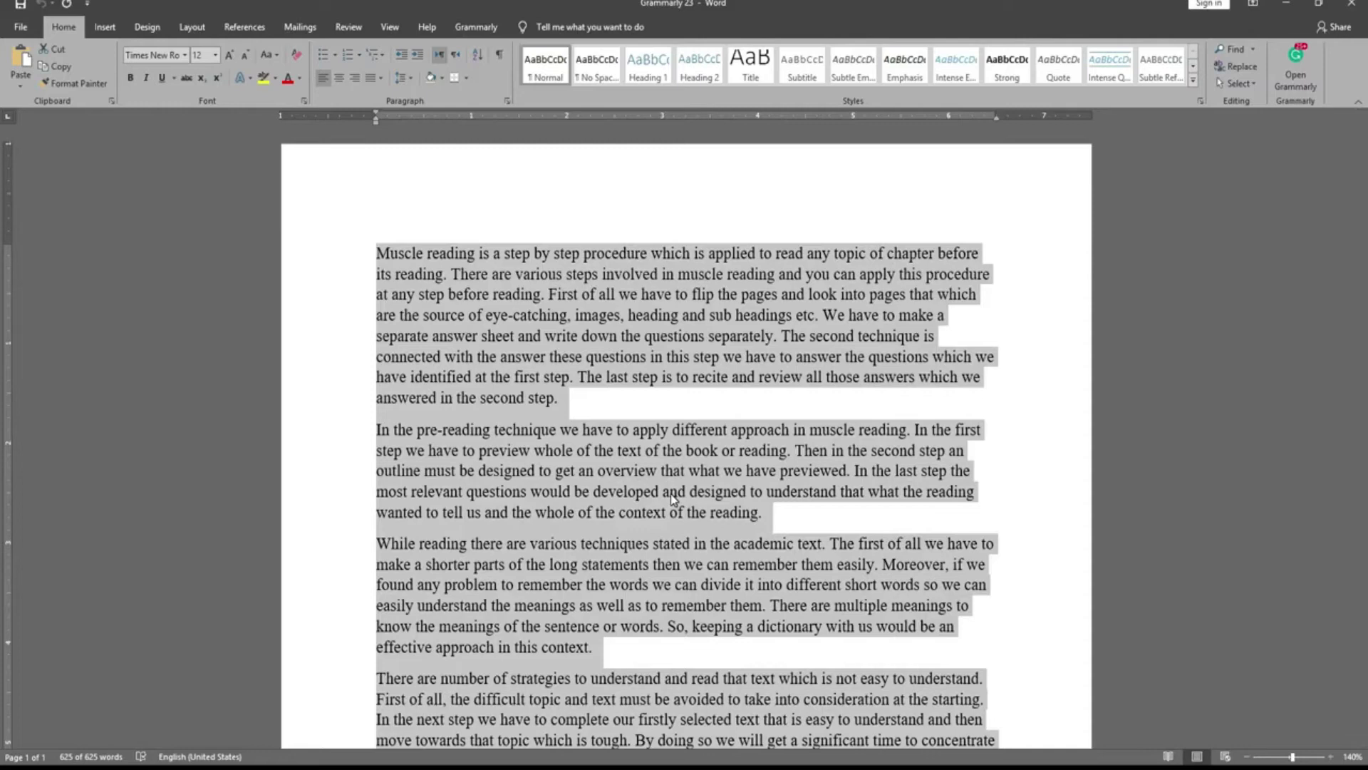
Switch to Chrome, open Grammarly in a new tab, and paste the copied essay into a new document
key(alt+Tab)
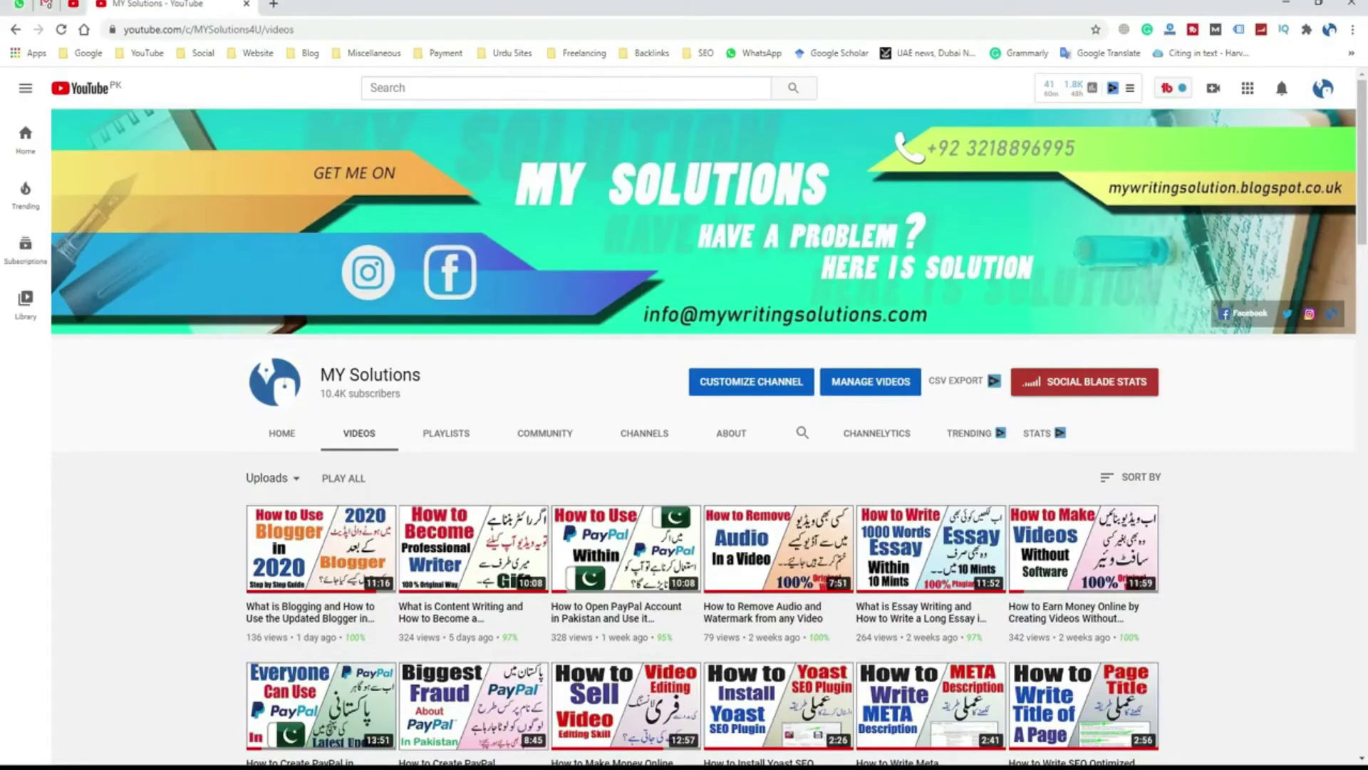
click(274, 5)
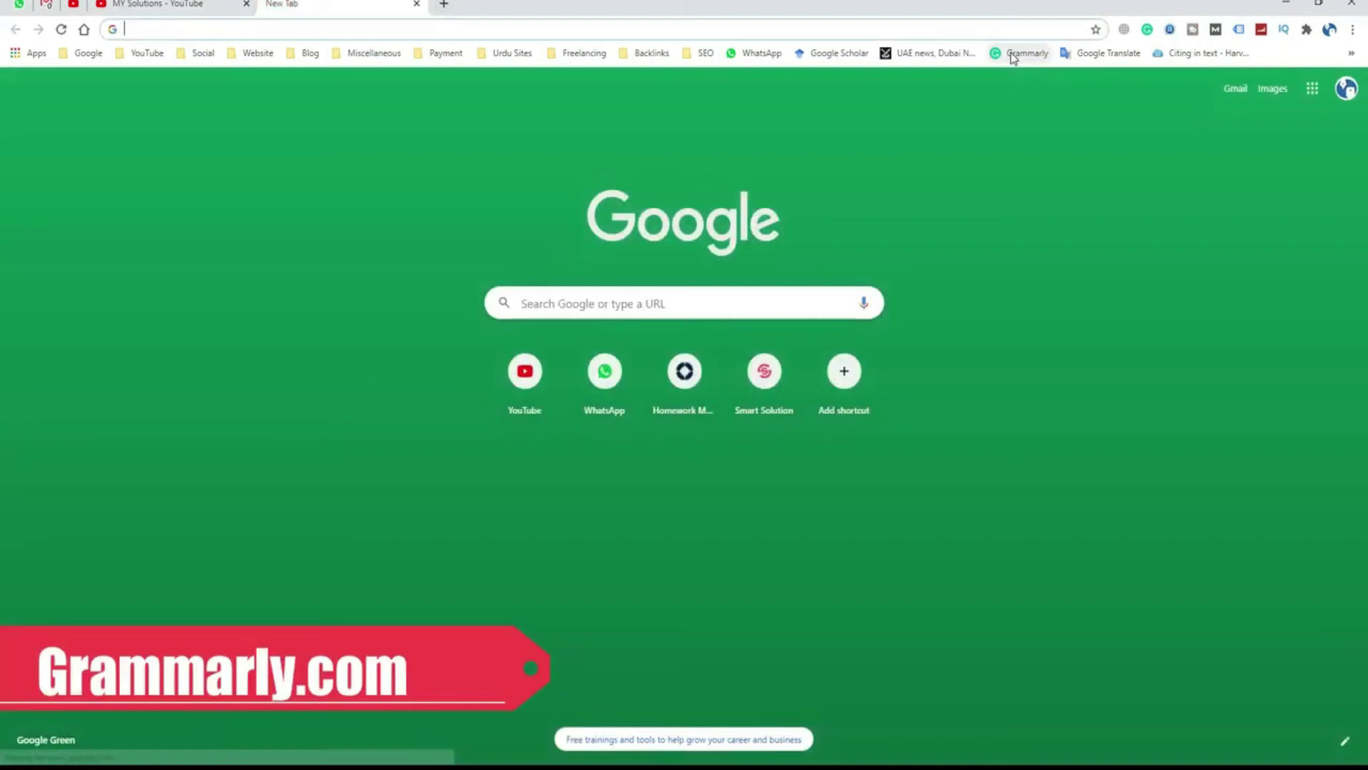
click(1010, 52)
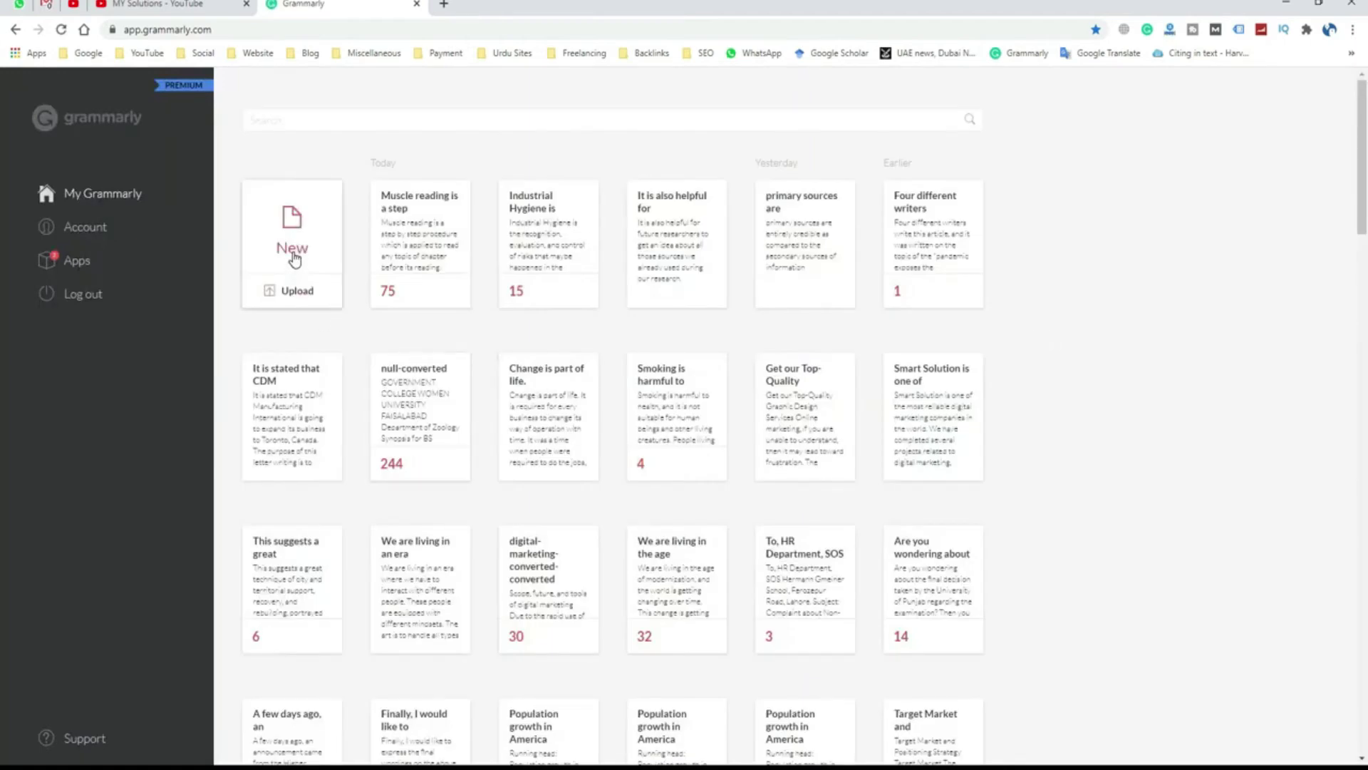
click(292, 249)
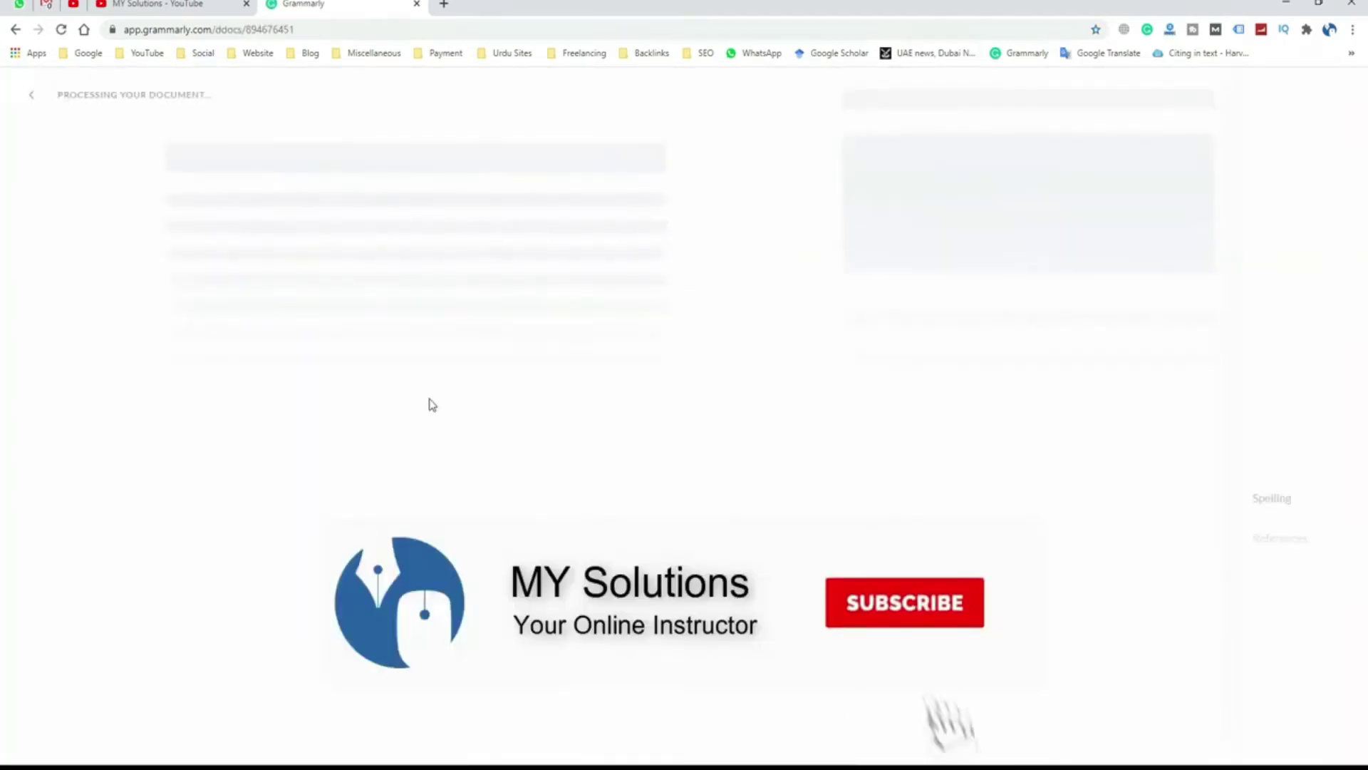
click(256, 428)
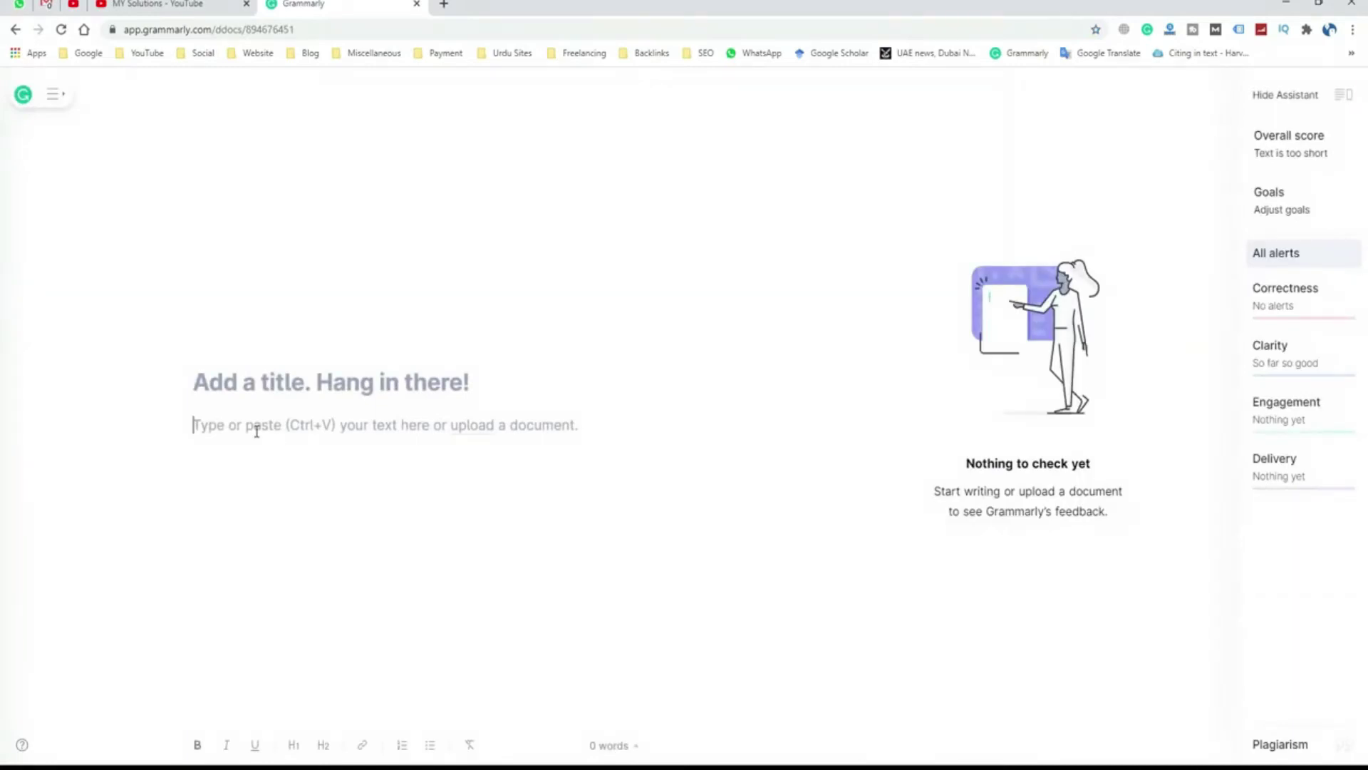
key(ctrl+v)
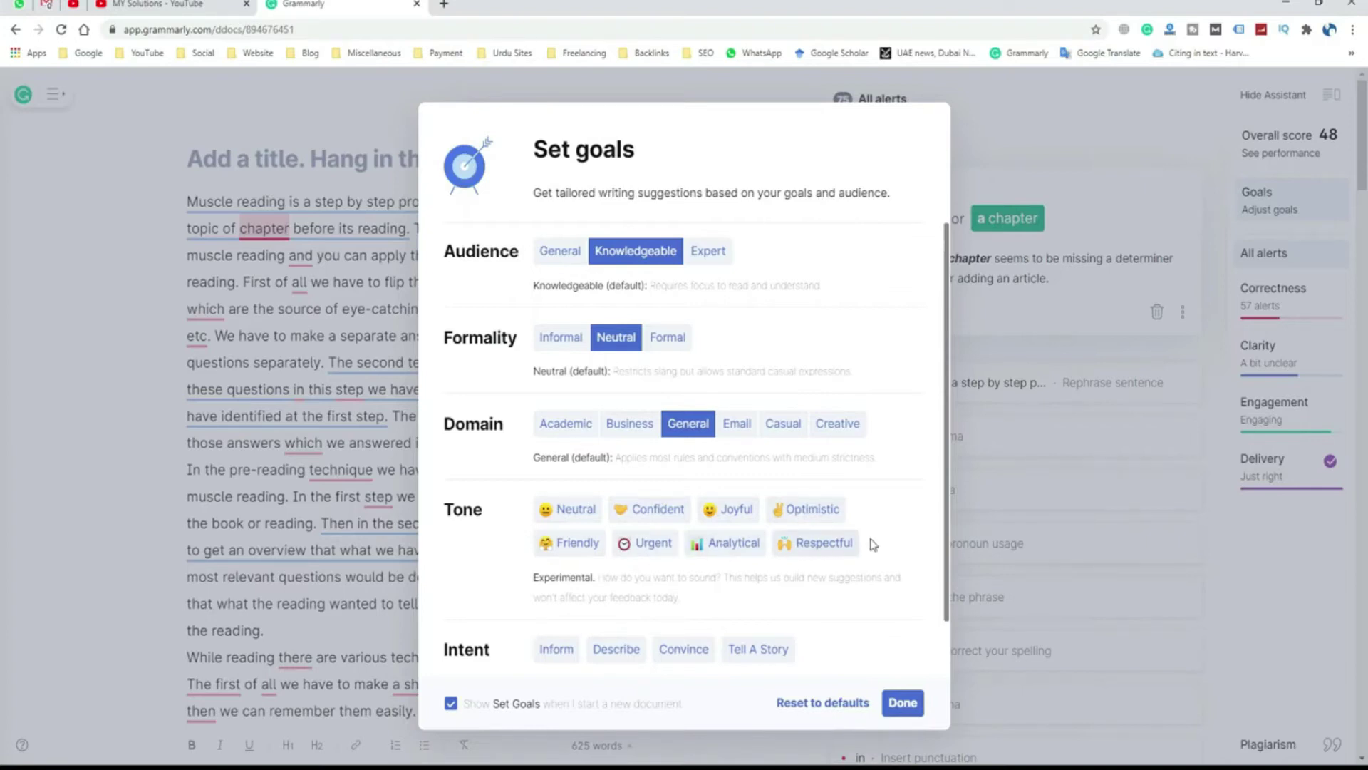
Set the writing goals to Academic domain, Confident tone and Describe intent, and confirm them
scroll(874, 543, down, 1)
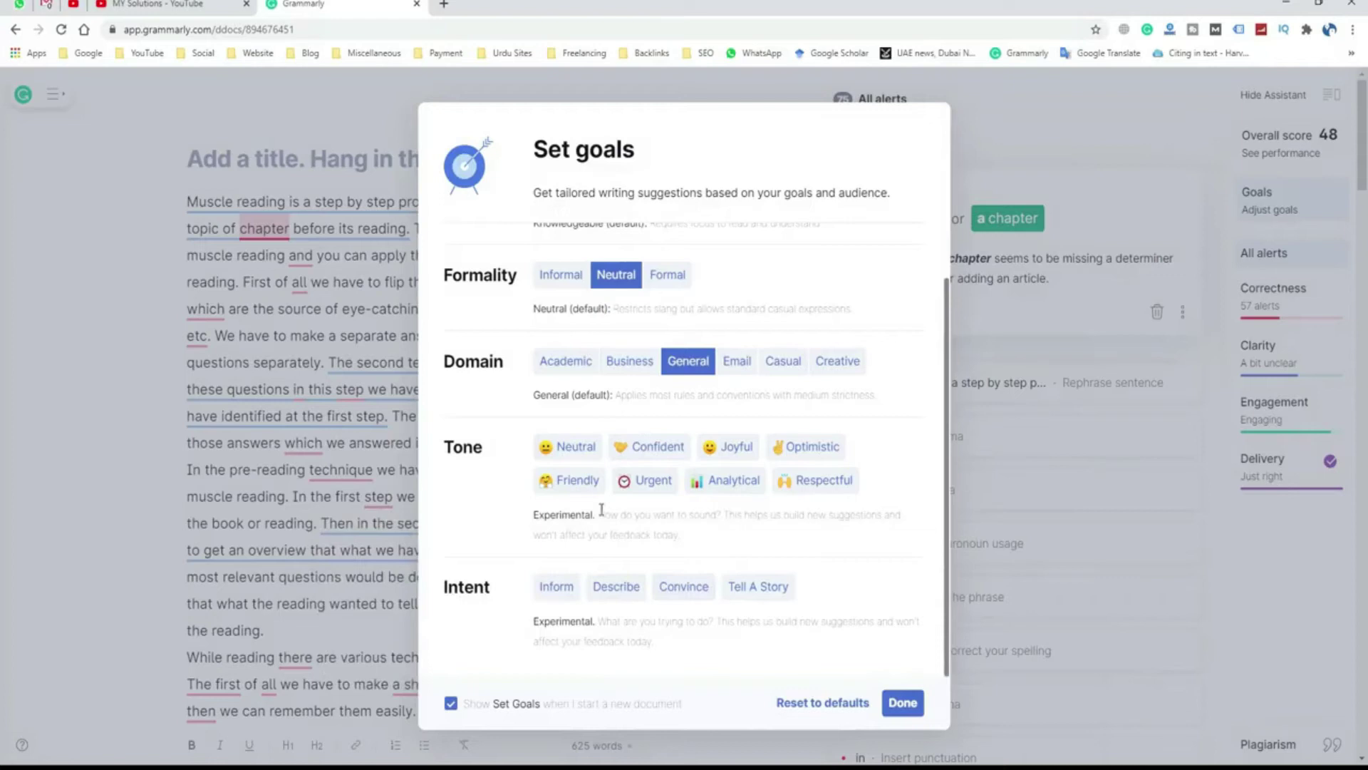
scroll(563, 620, up, 1)
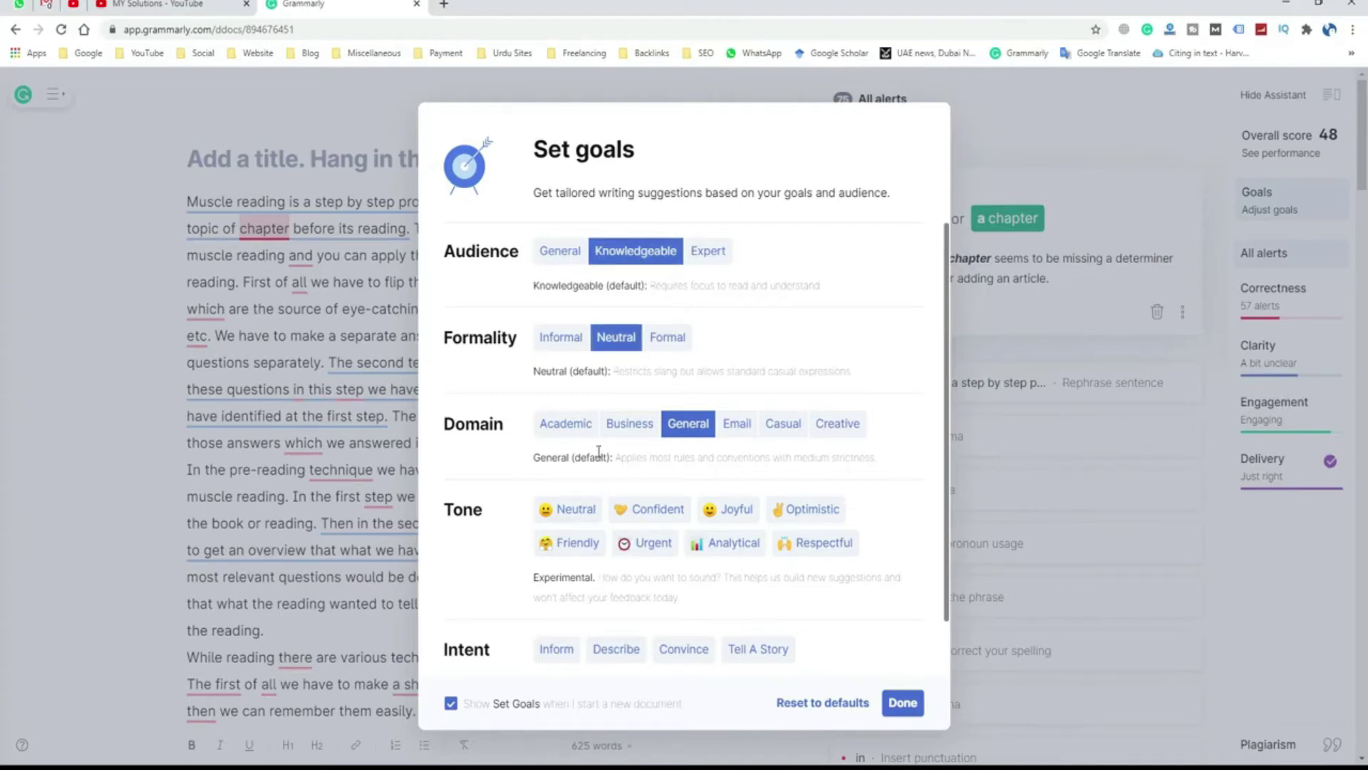
click(570, 429)
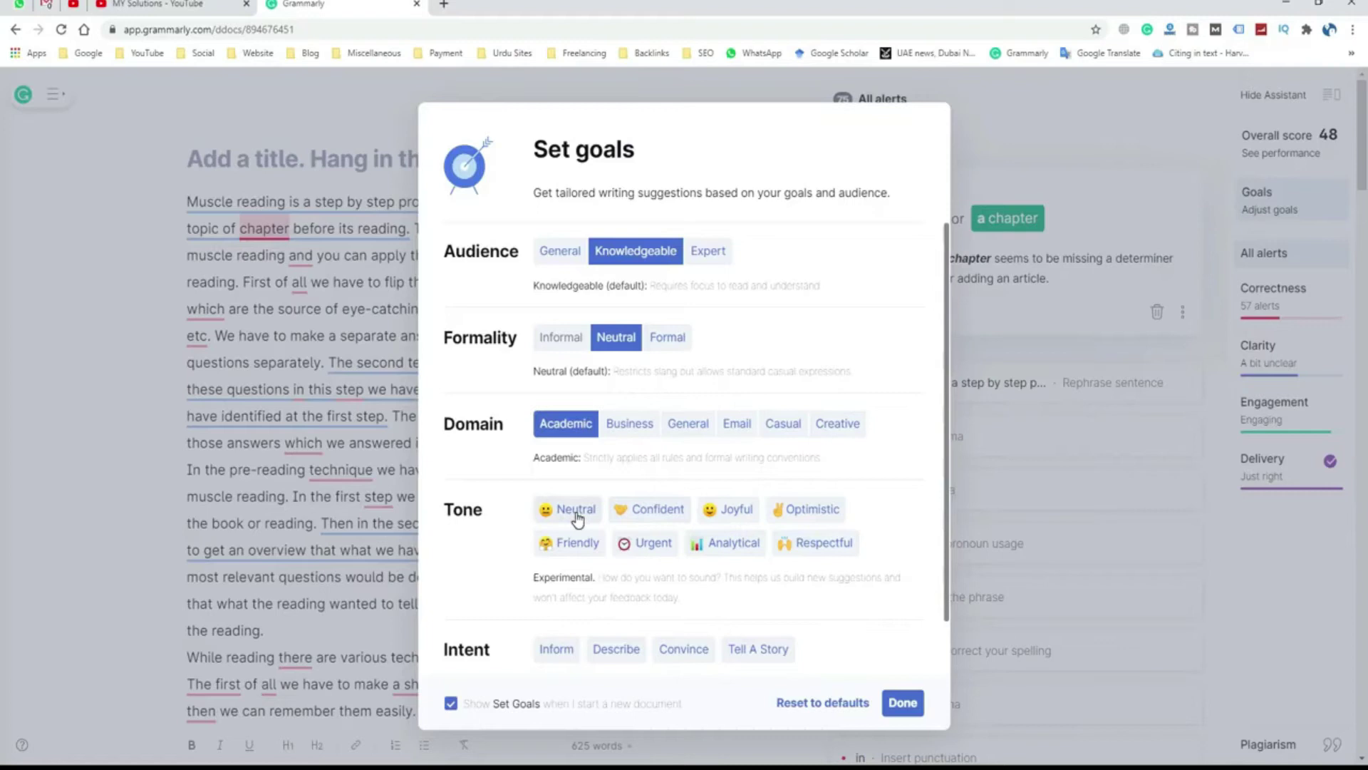
click(650, 516)
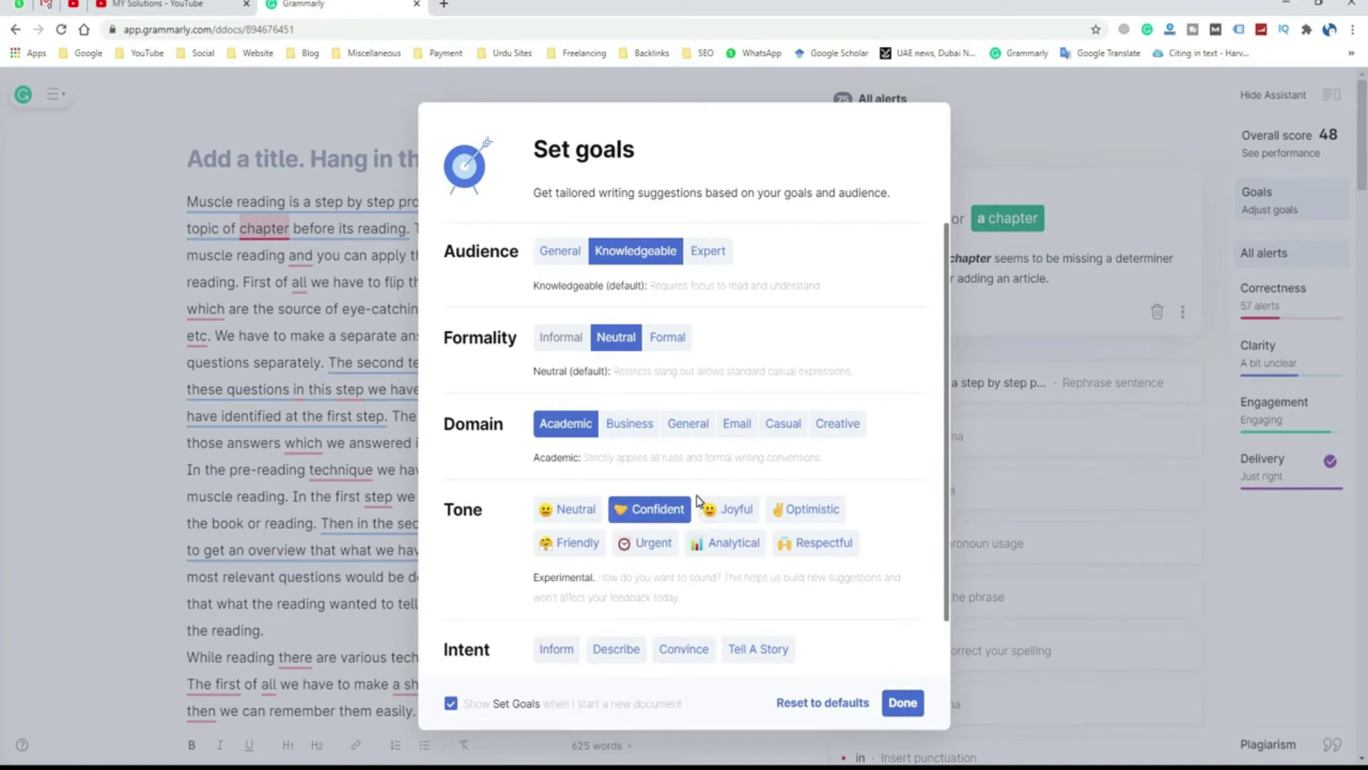
scroll(698, 499, down, 1)
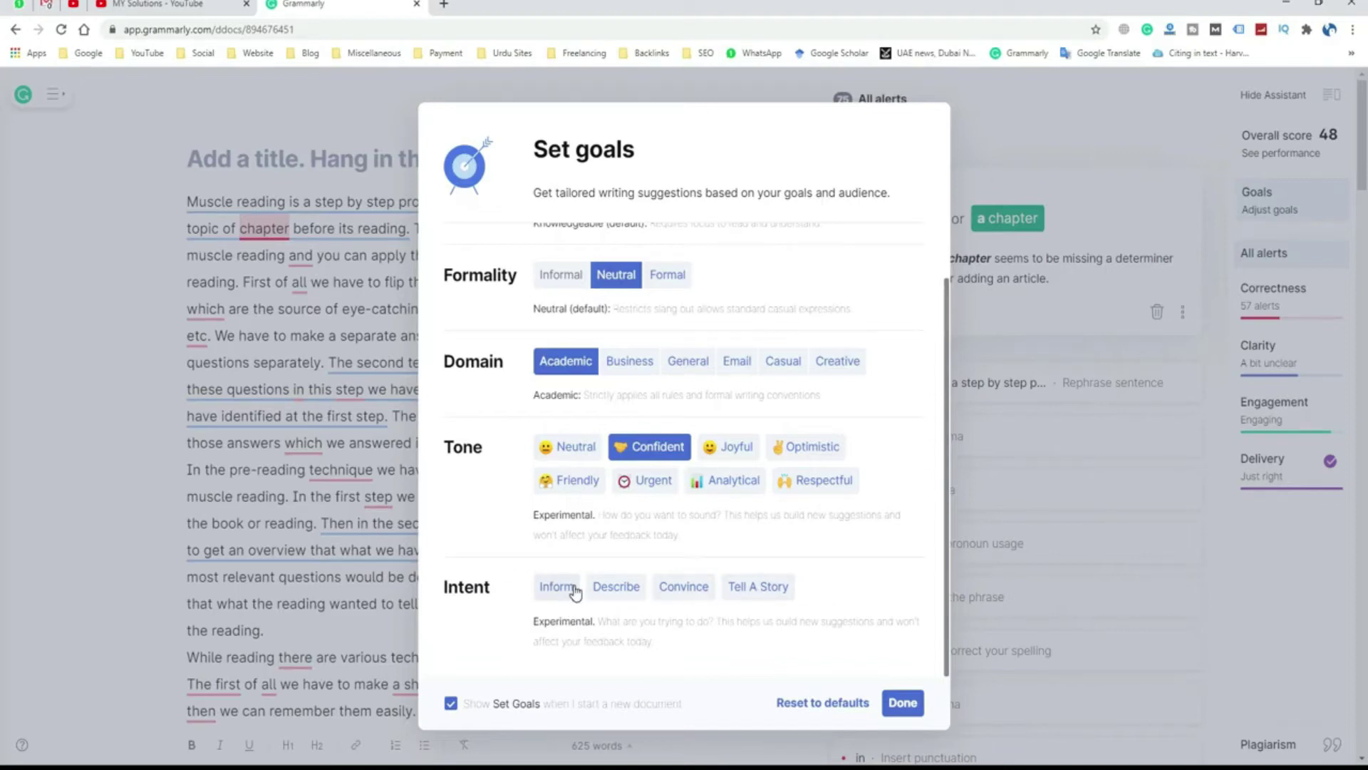
click(626, 587)
scroll(773, 512, up, 1)
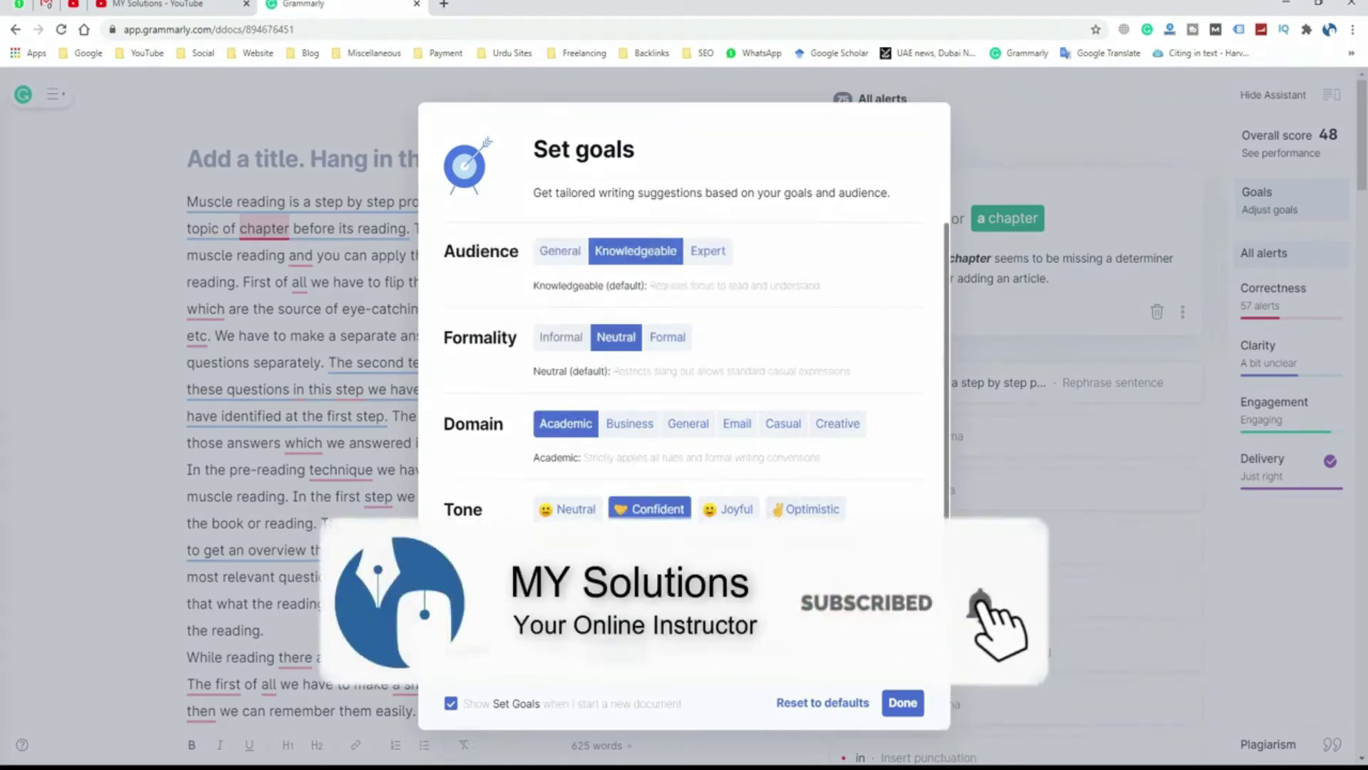
click(897, 709)
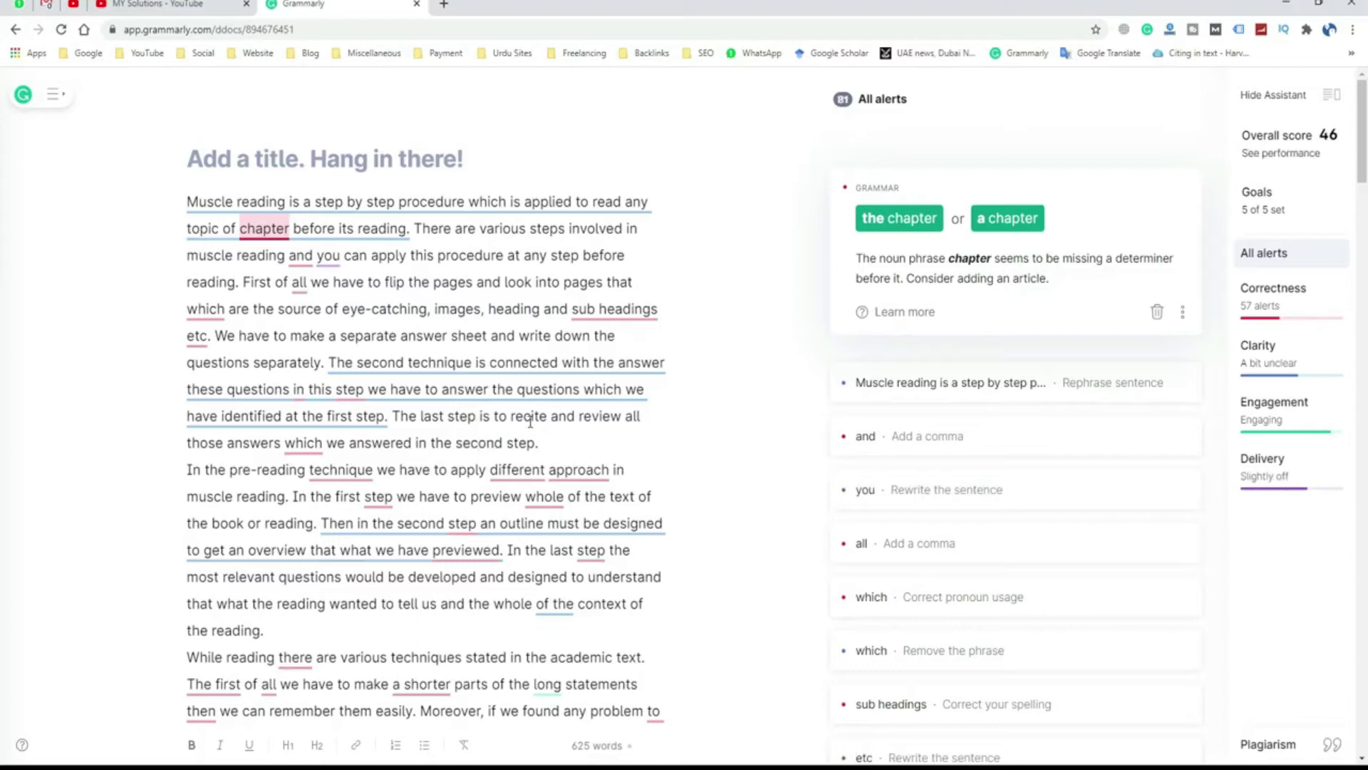
Accept the missing commas after "While reading" and after "The first of all" in the third paragraph
scroll(431, 563, down, 6)
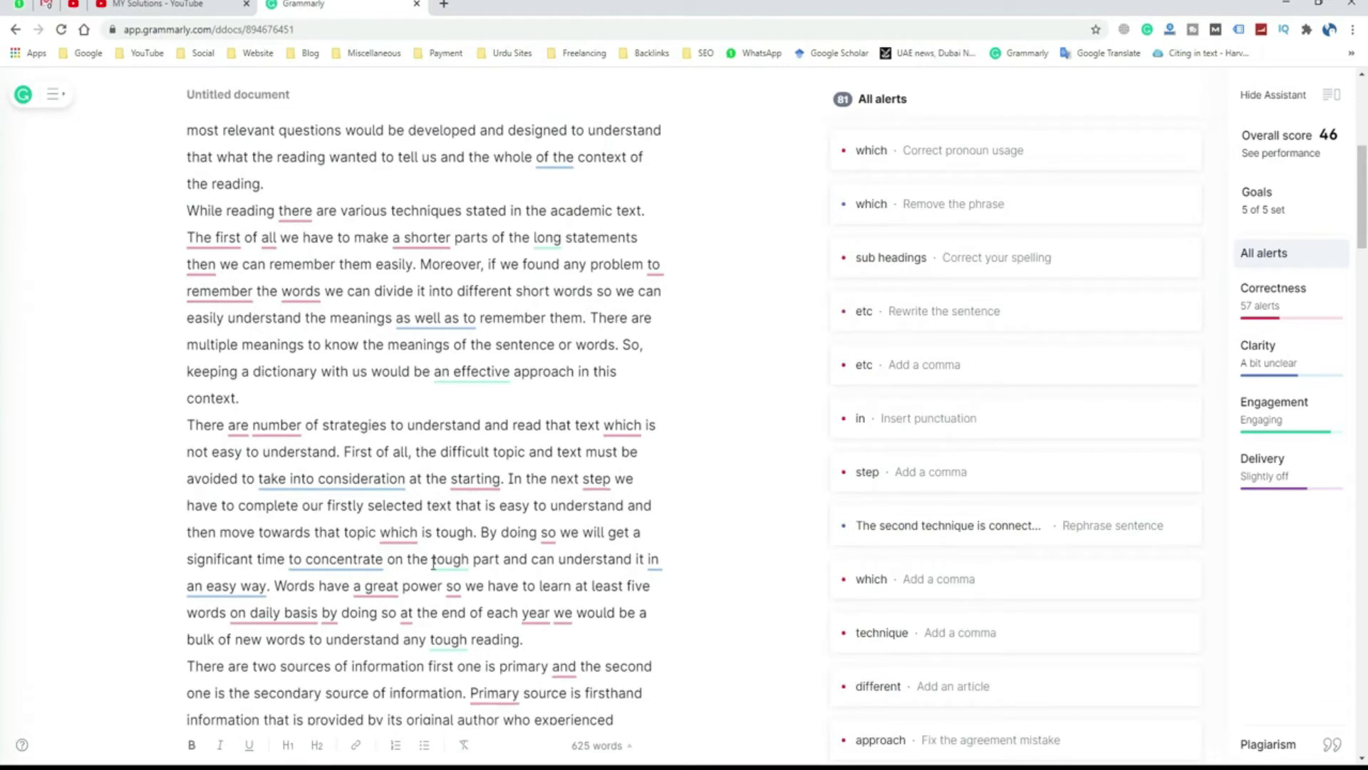
scroll(399, 428, up, 1)
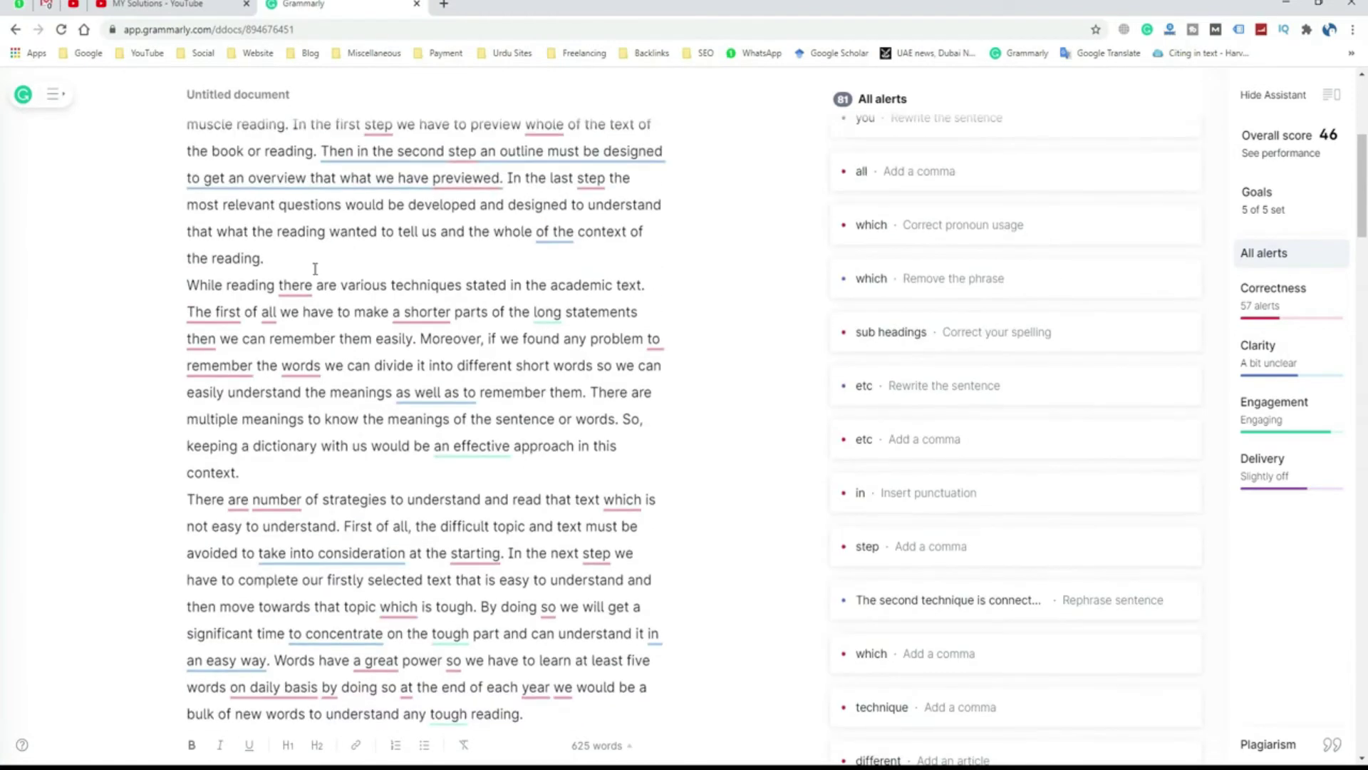
click(295, 288)
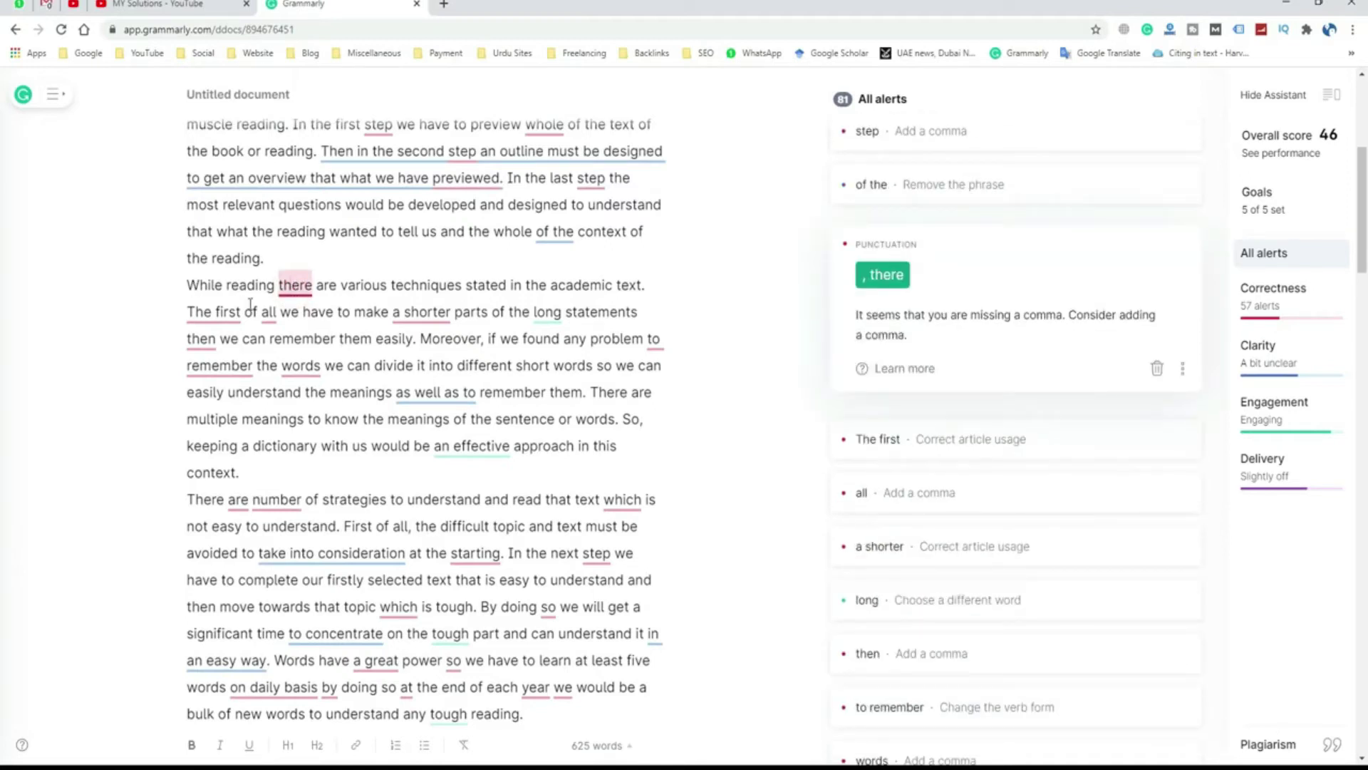
click(882, 283)
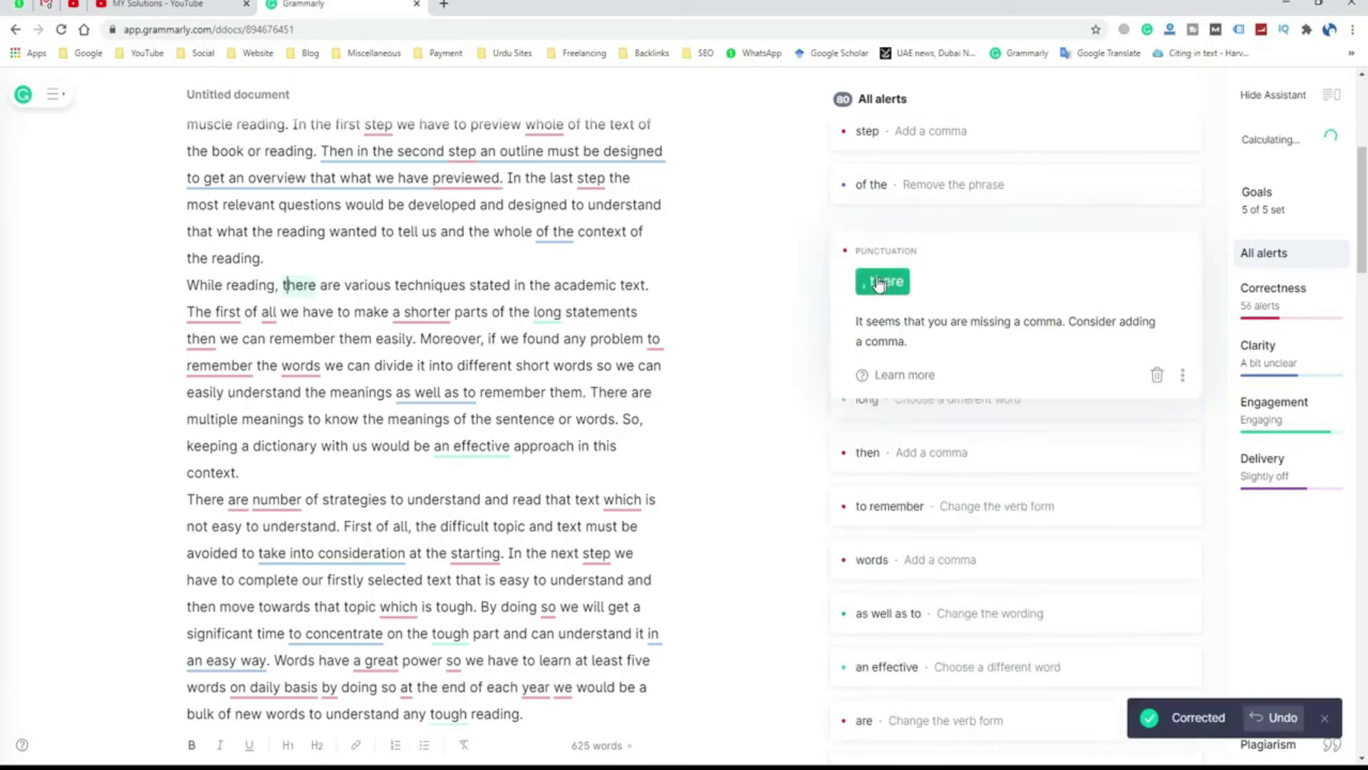
click(894, 298)
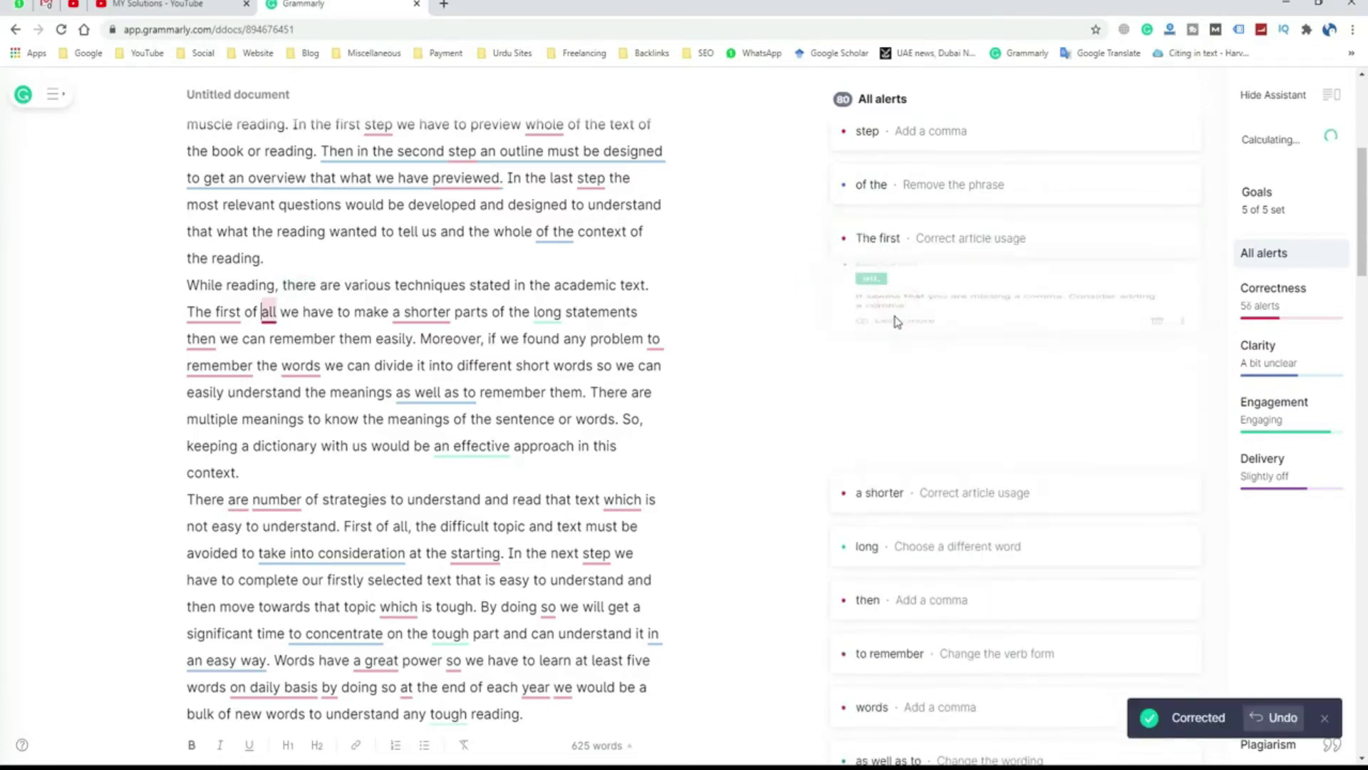
click(871, 333)
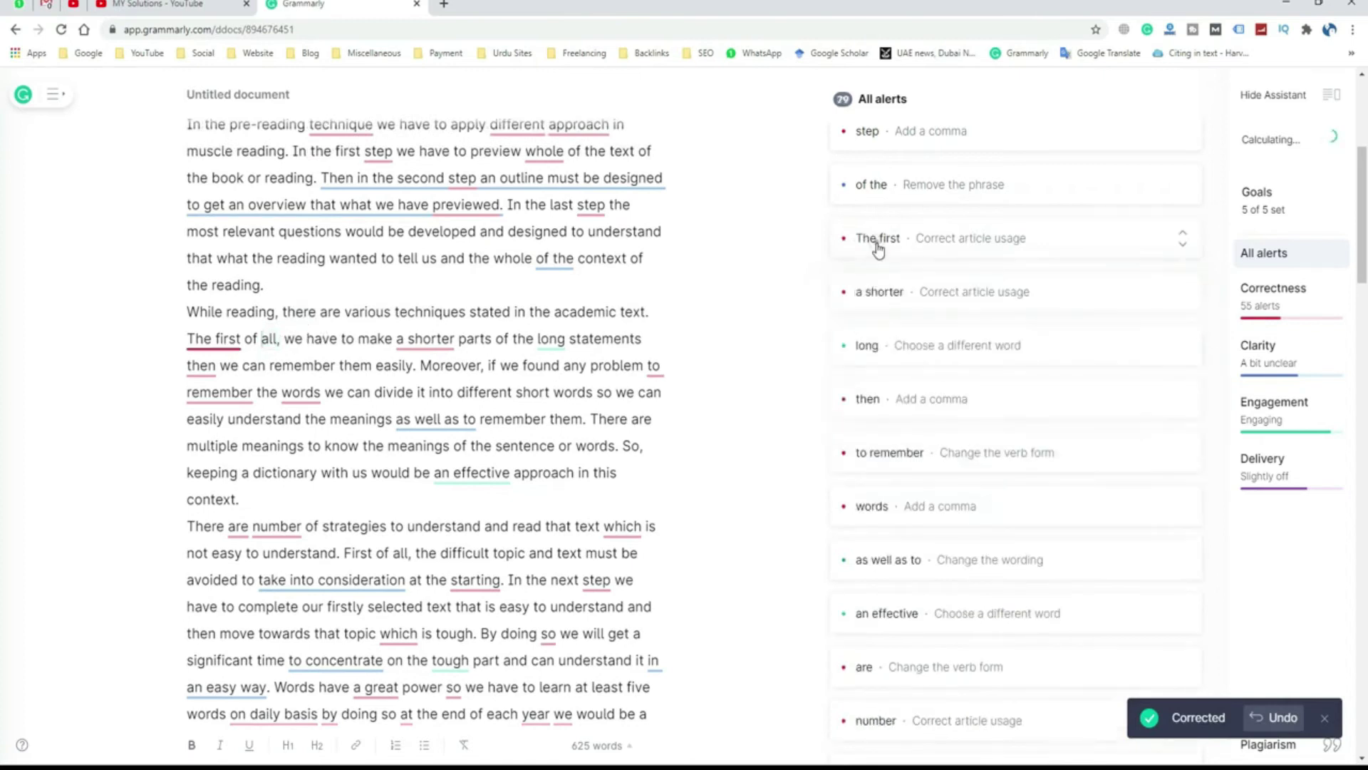
Accept the suggestions removing the article from "The first of all" and adding a comma after "long statements"
click(878, 239)
click(884, 275)
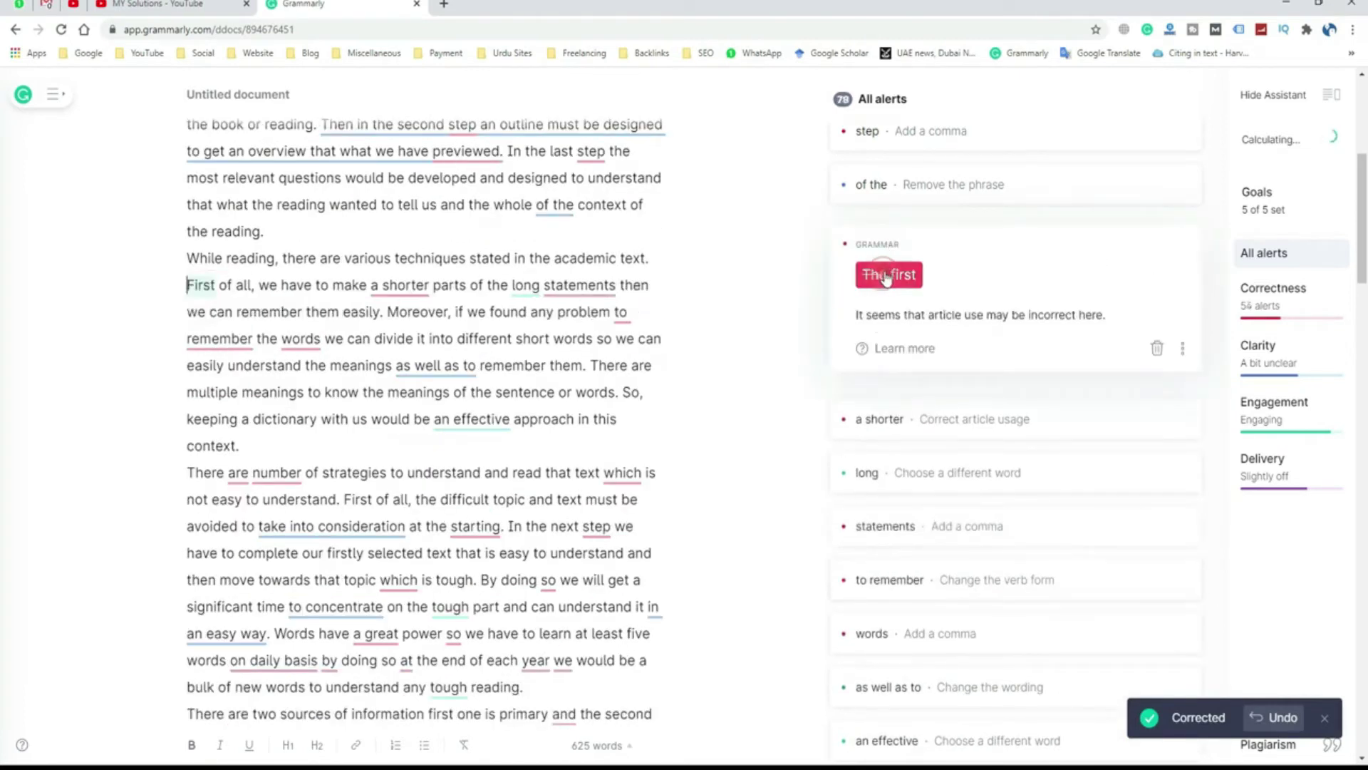
click(895, 346)
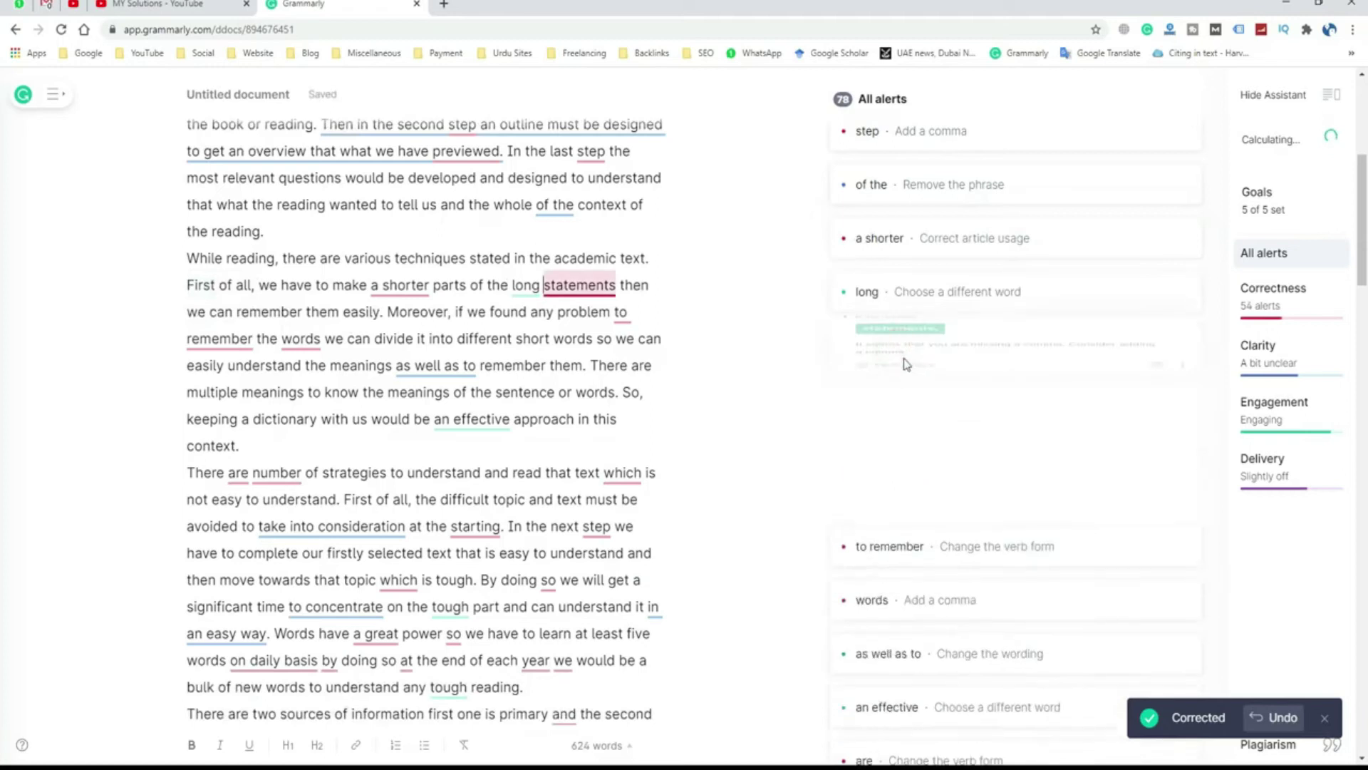
click(902, 384)
click(878, 295)
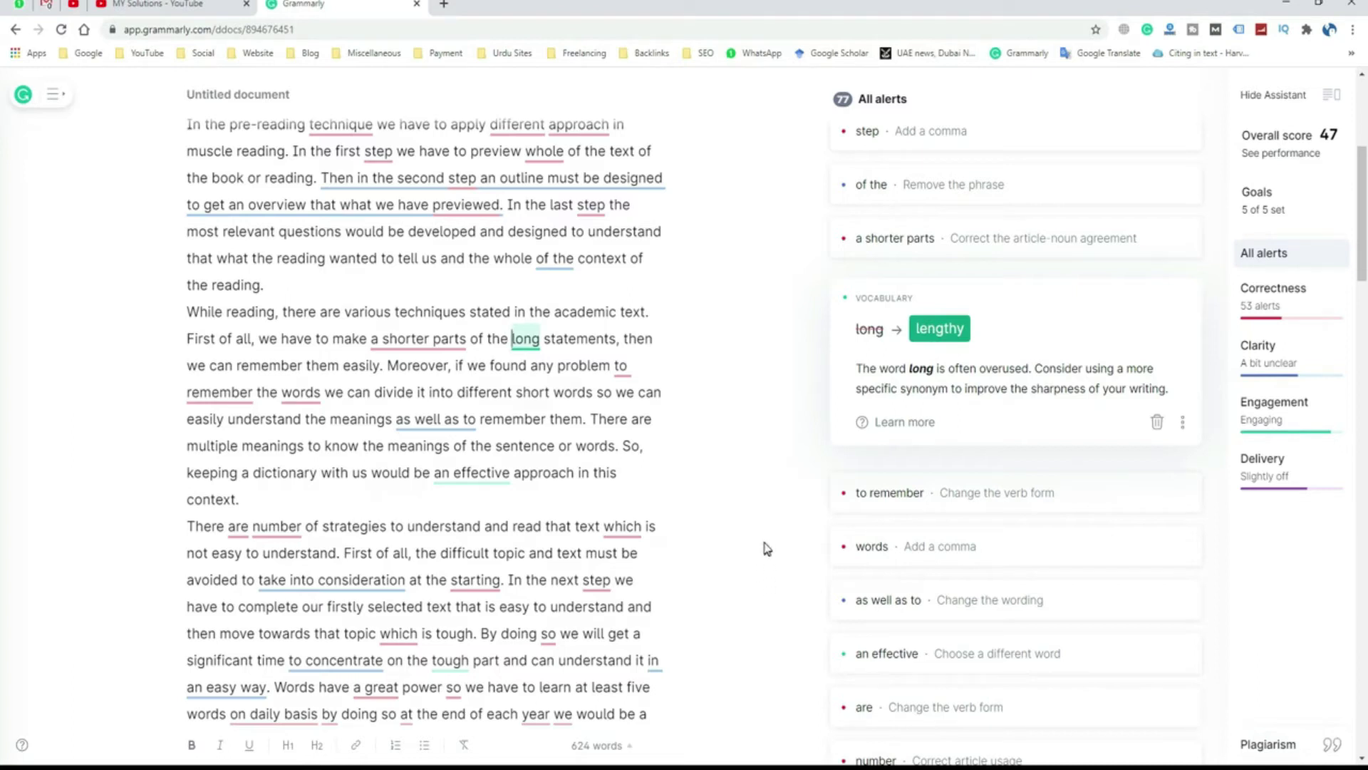
click(581, 473)
Switch back to Word and look through the original essay from start to end
key(alt+Tab)
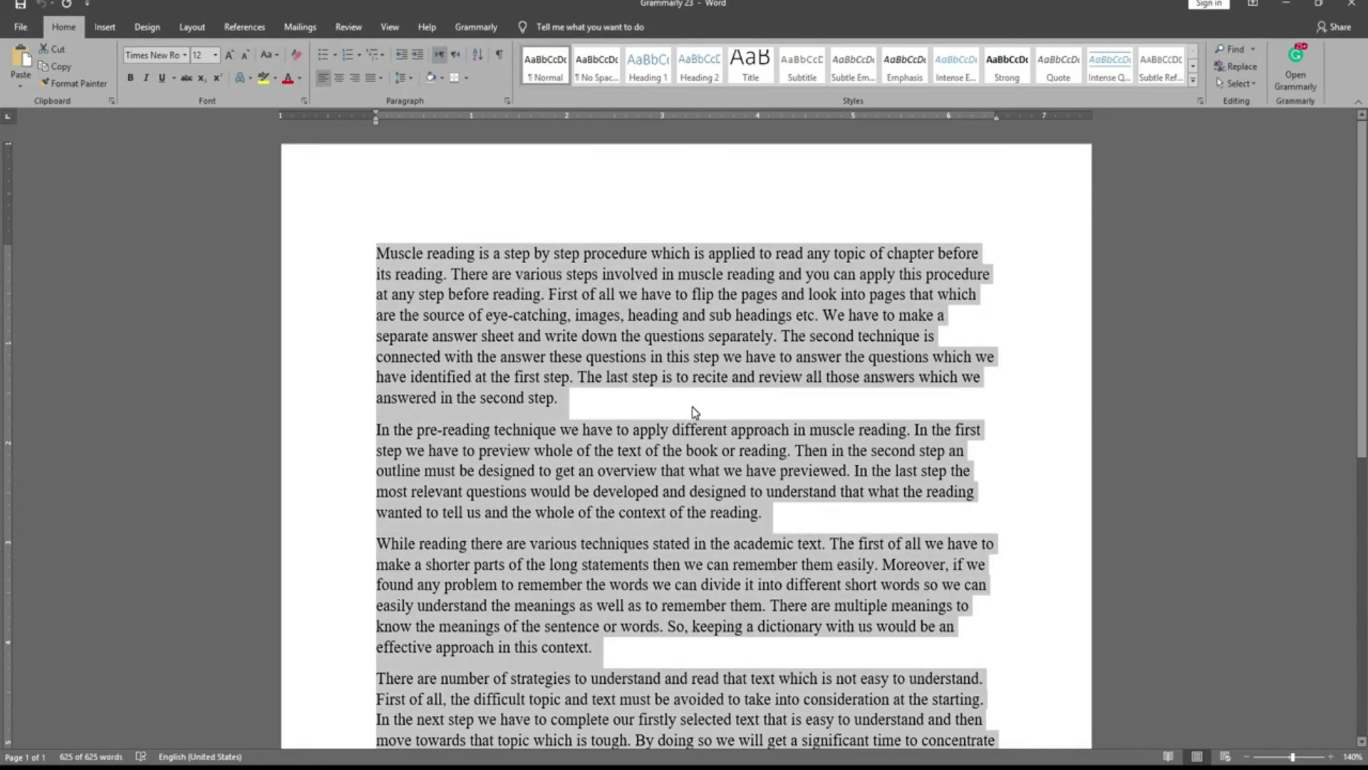
click(691, 407)
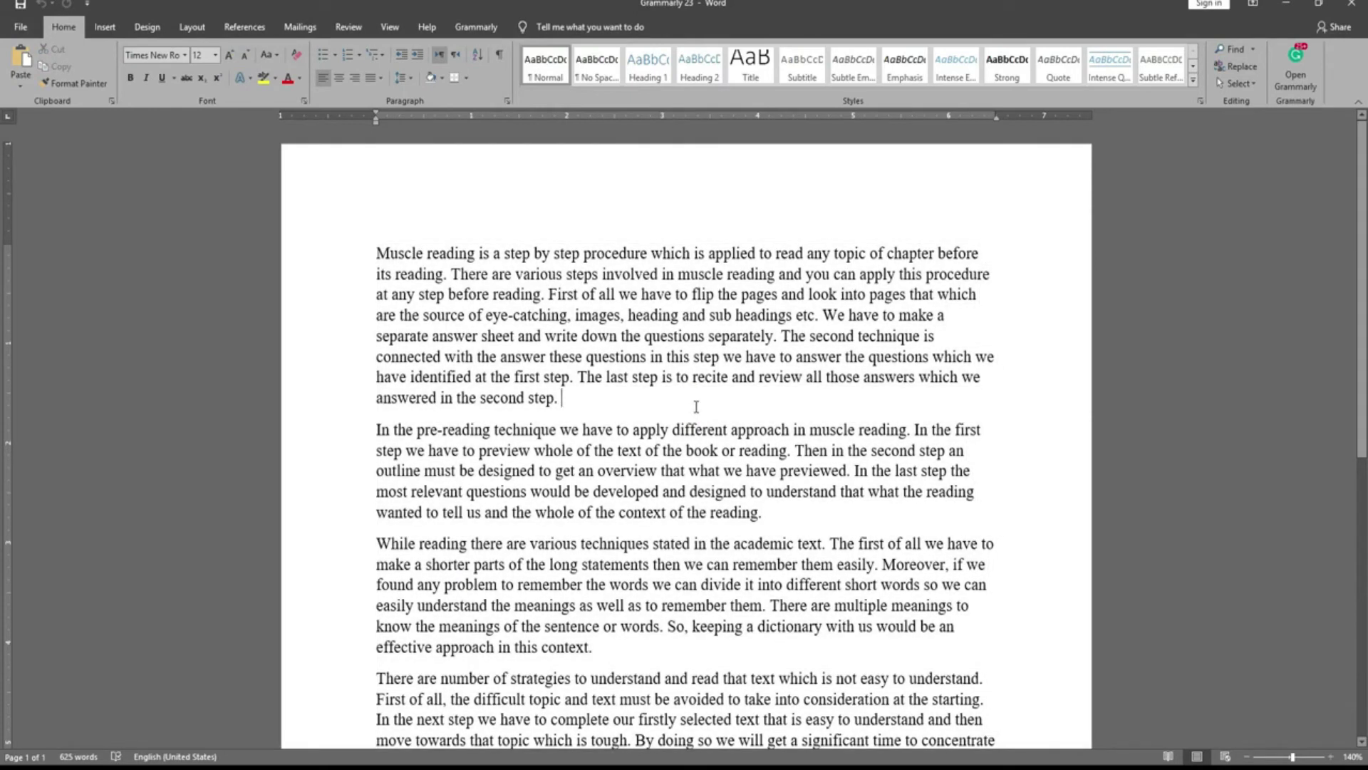
scroll(698, 408, down, 5)
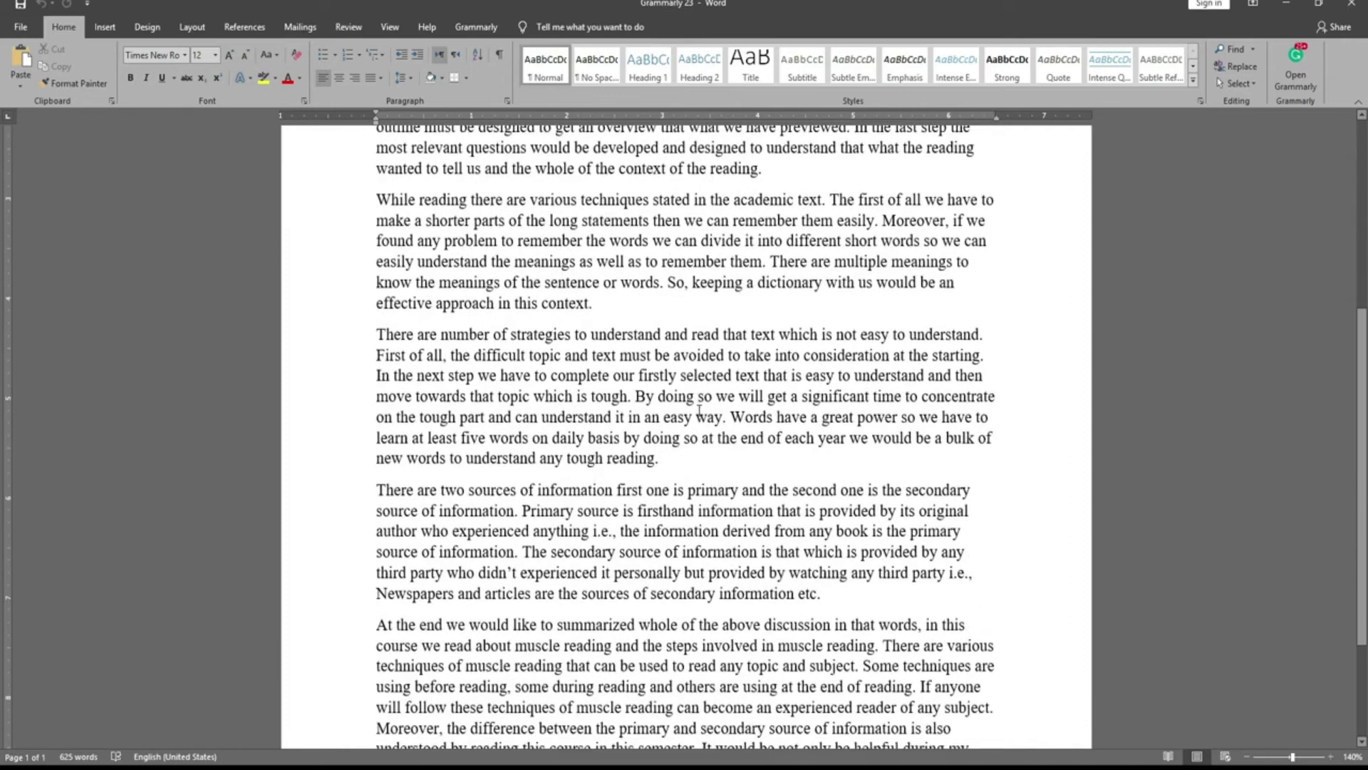
scroll(699, 409, down, 3)
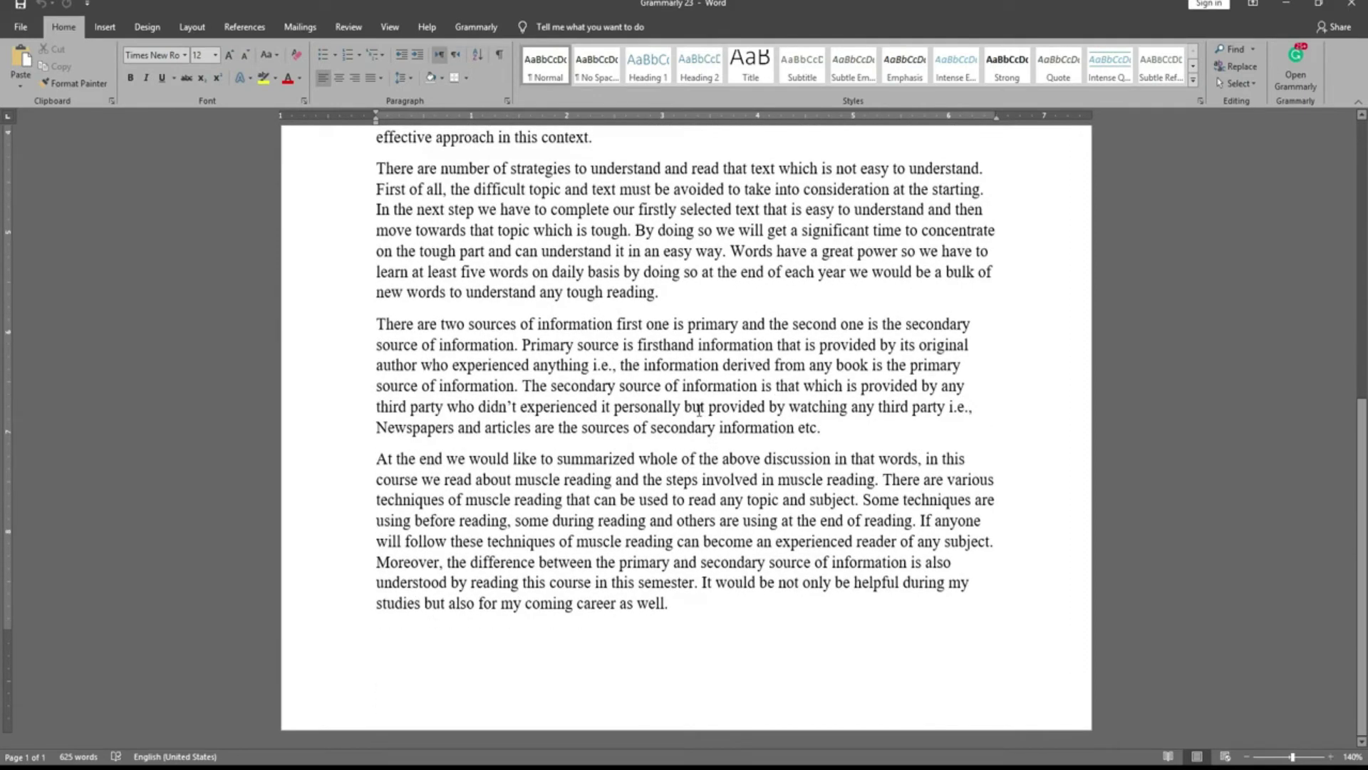
scroll(699, 409, up, 6)
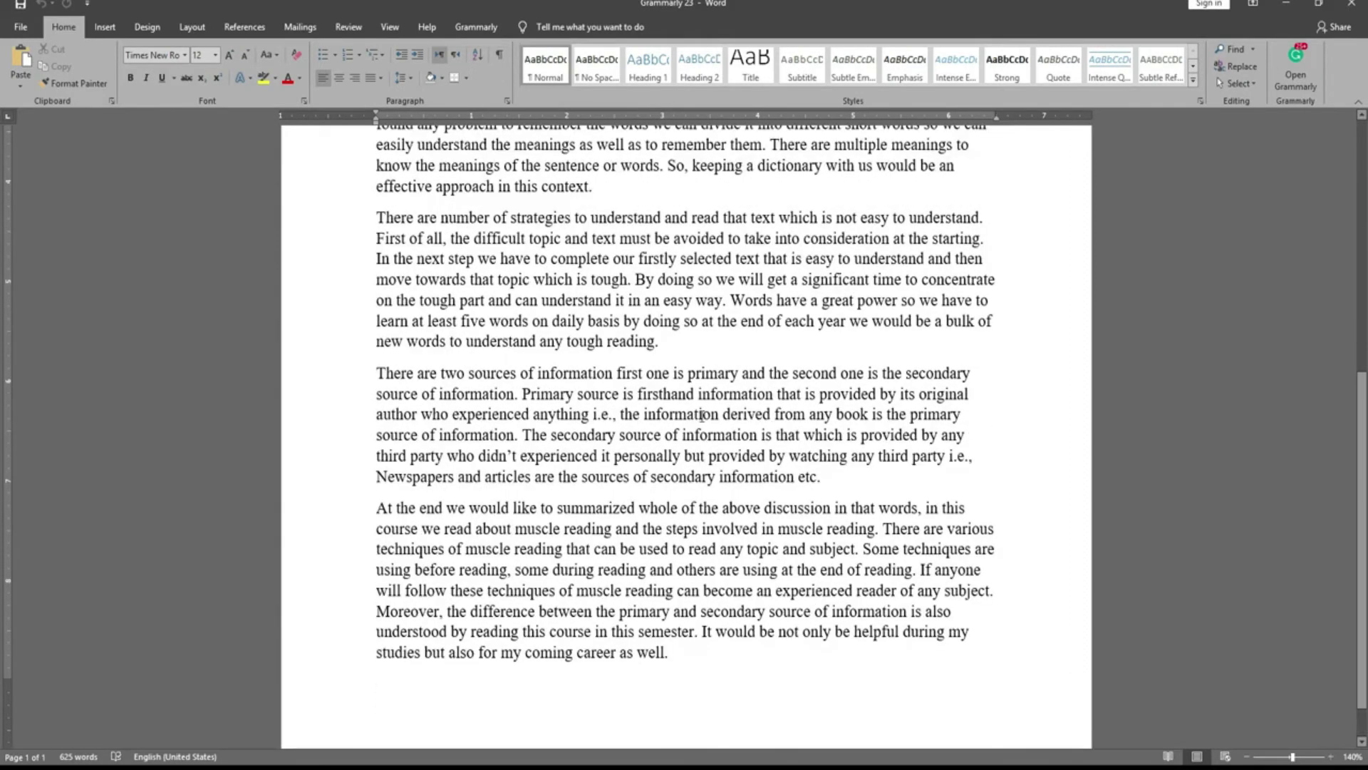
scroll(702, 417, up, 2)
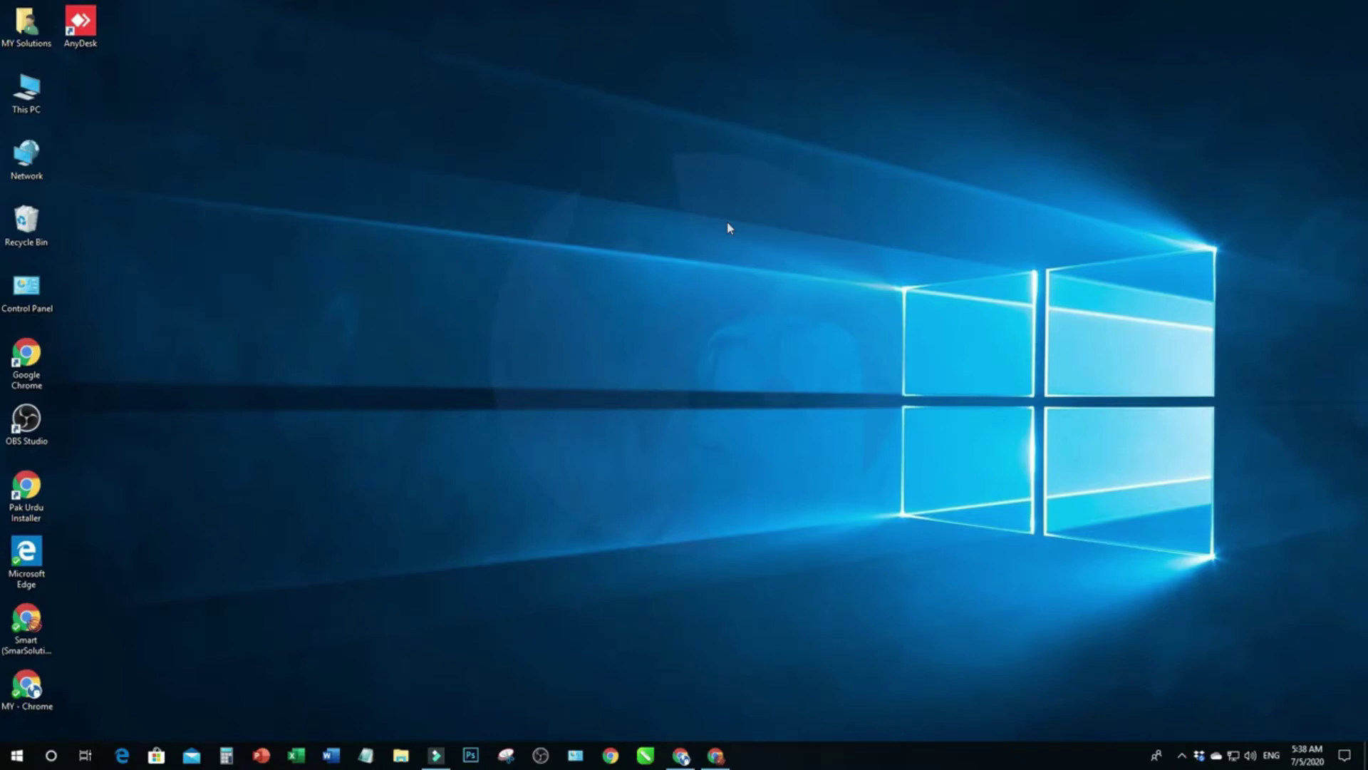
Switch to the Chrome window with the MY Solutions YouTube channel page
click(683, 757)
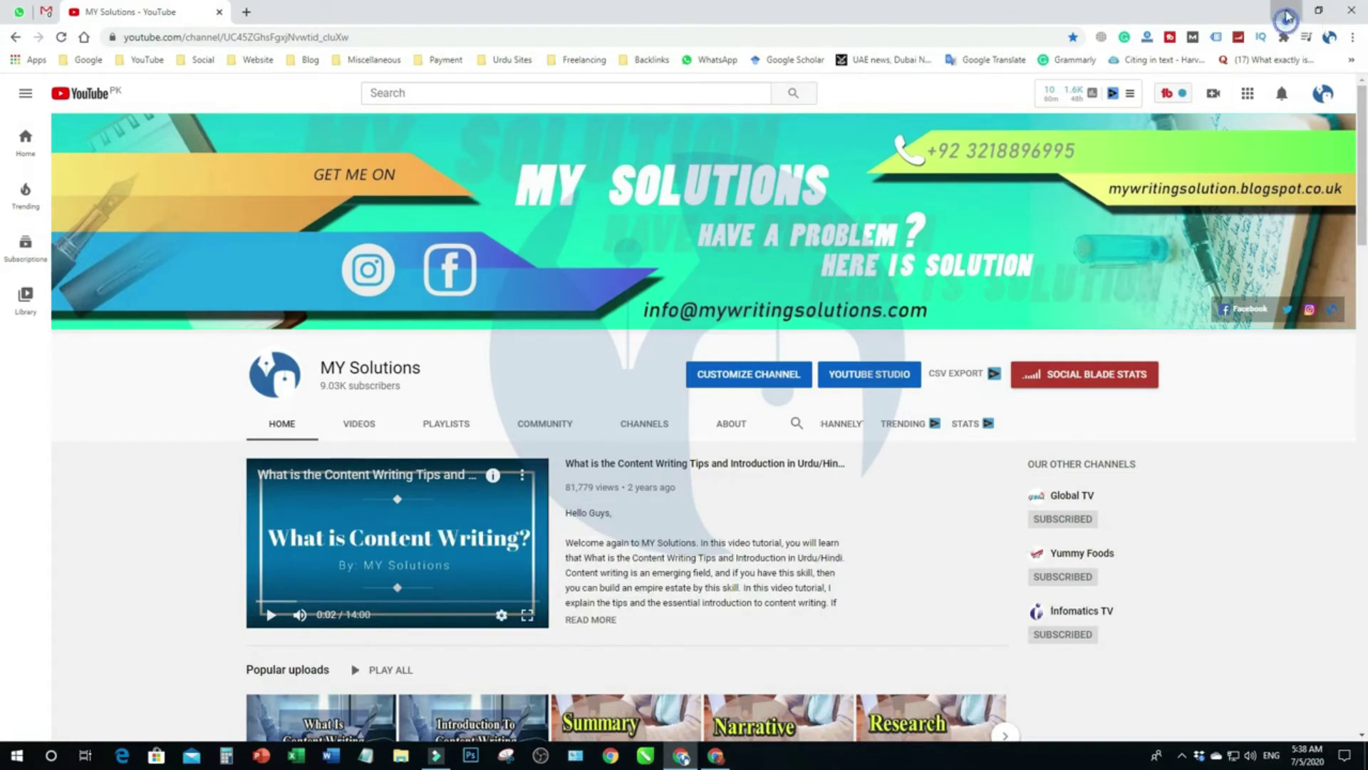
Minimize the Chrome window and look through the GameStop Corp. document in Word from start to end
click(1287, 12)
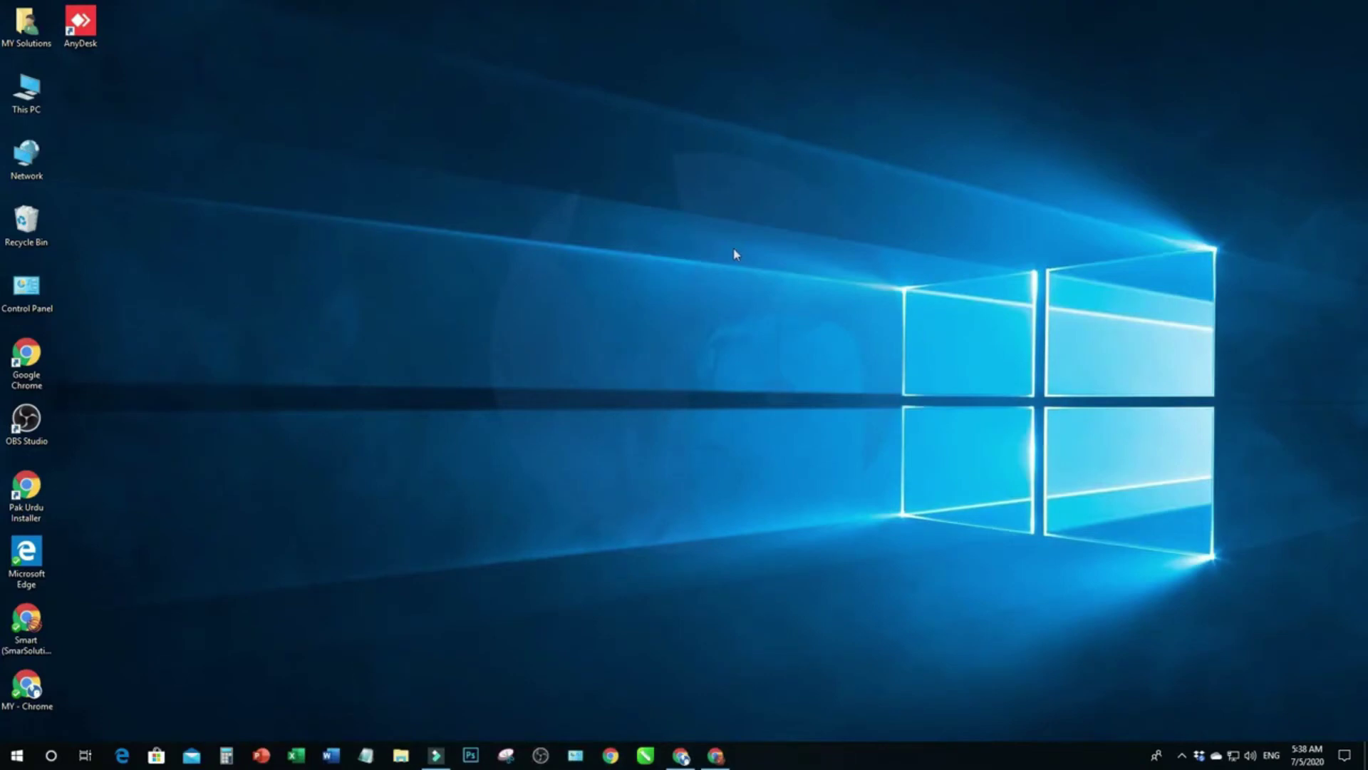
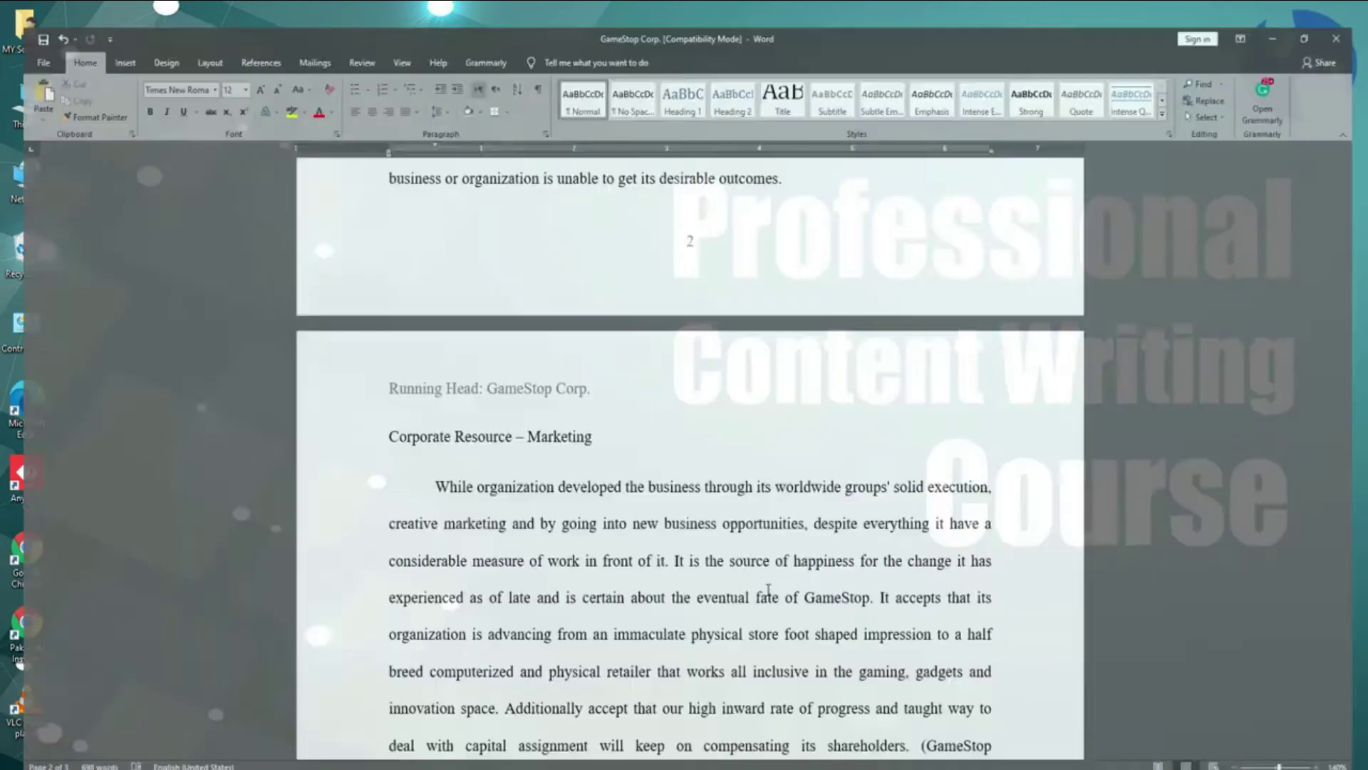
scroll(769, 582, up, 5)
scroll(769, 581, up, 15)
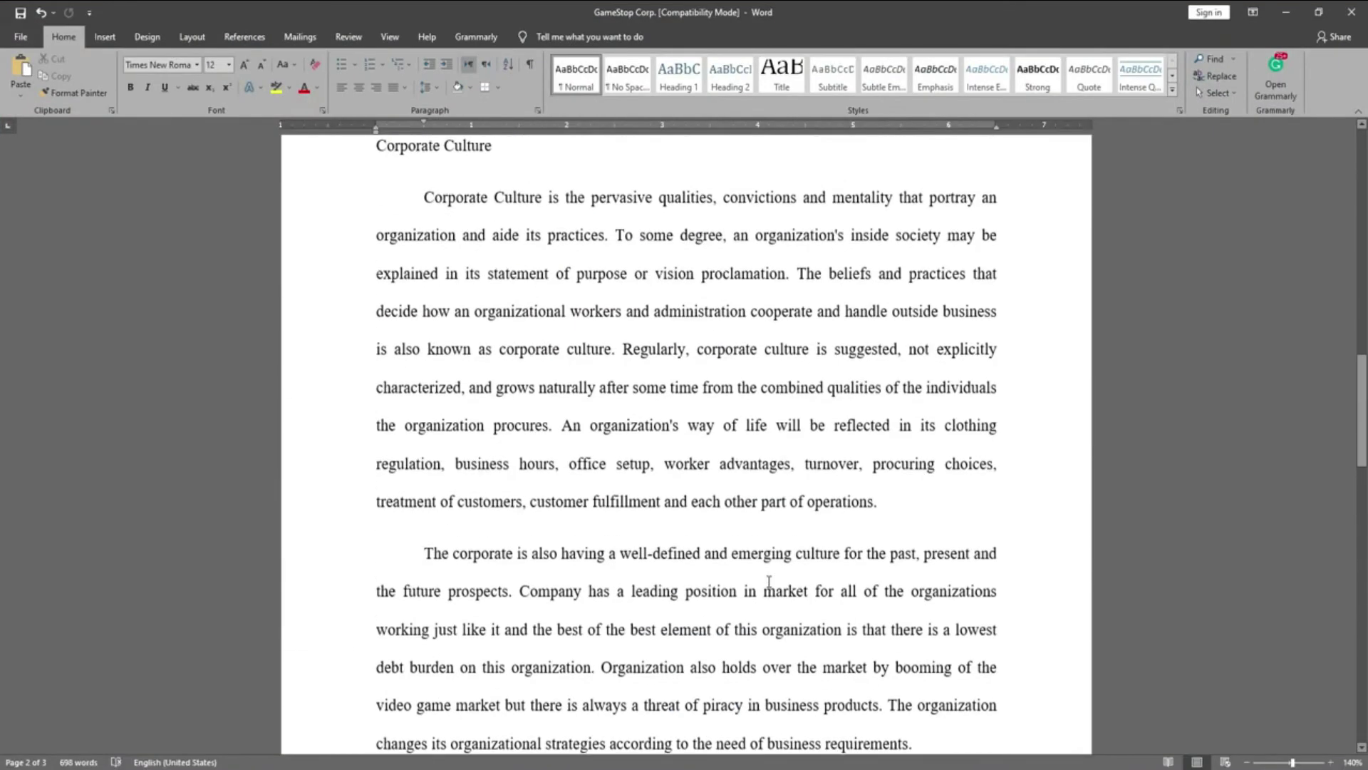
scroll(769, 582, up, 4)
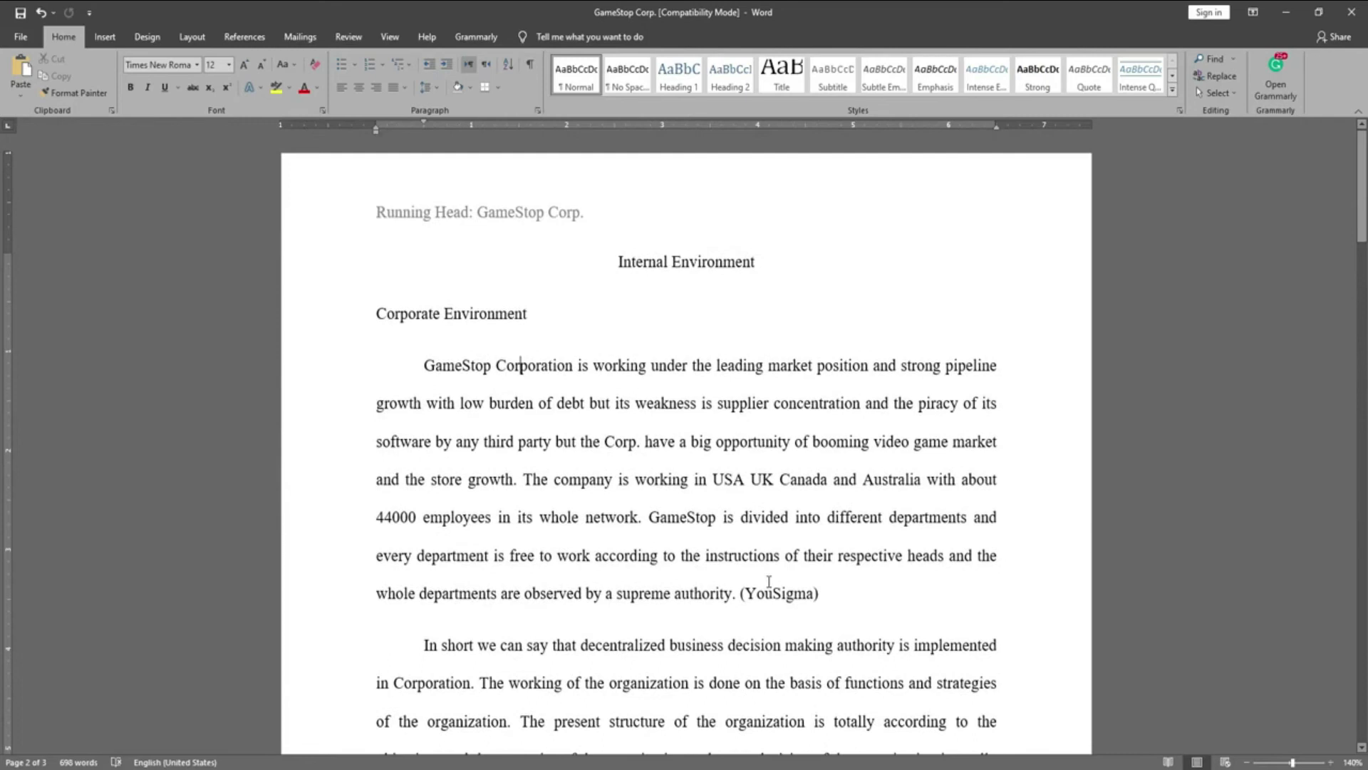
scroll(768, 582, down, 17)
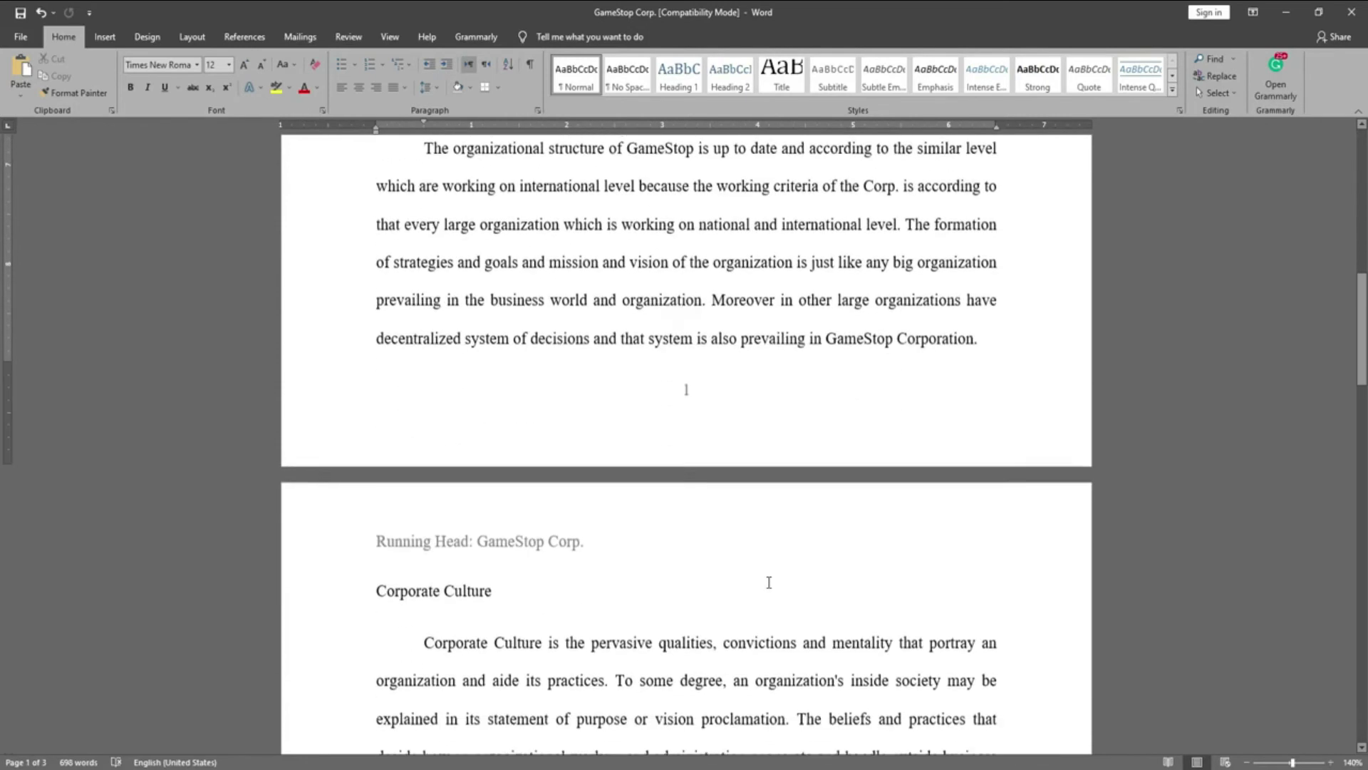
scroll(769, 581, down, 15)
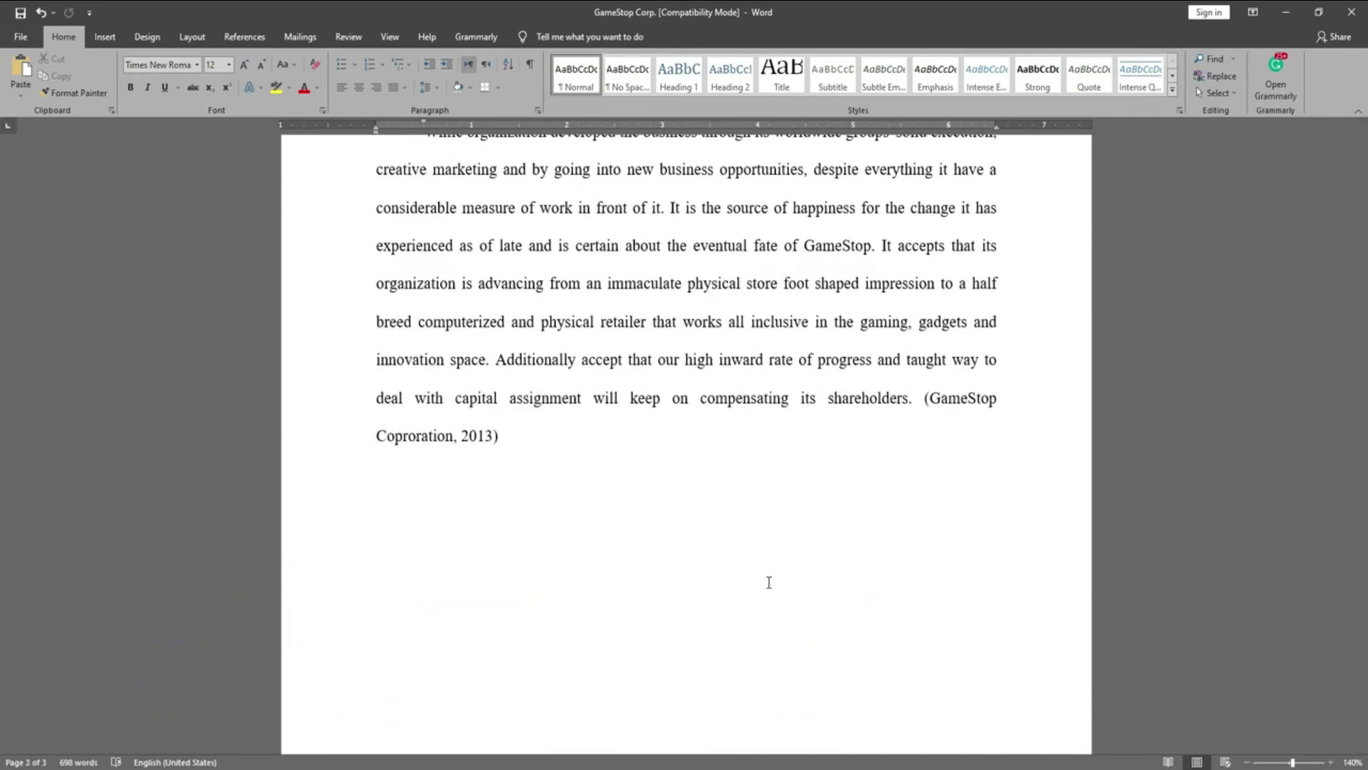
scroll(769, 582, up, 20)
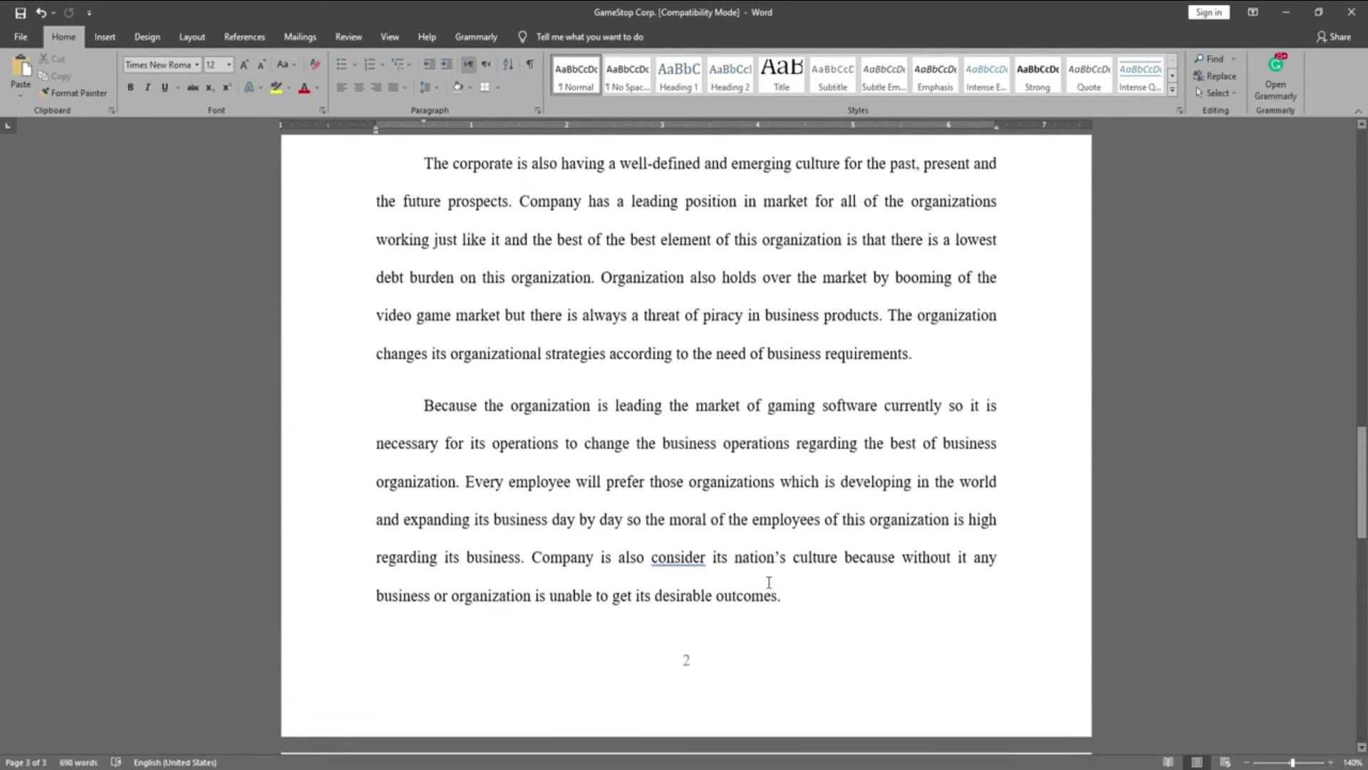
scroll(769, 582, up, 15)
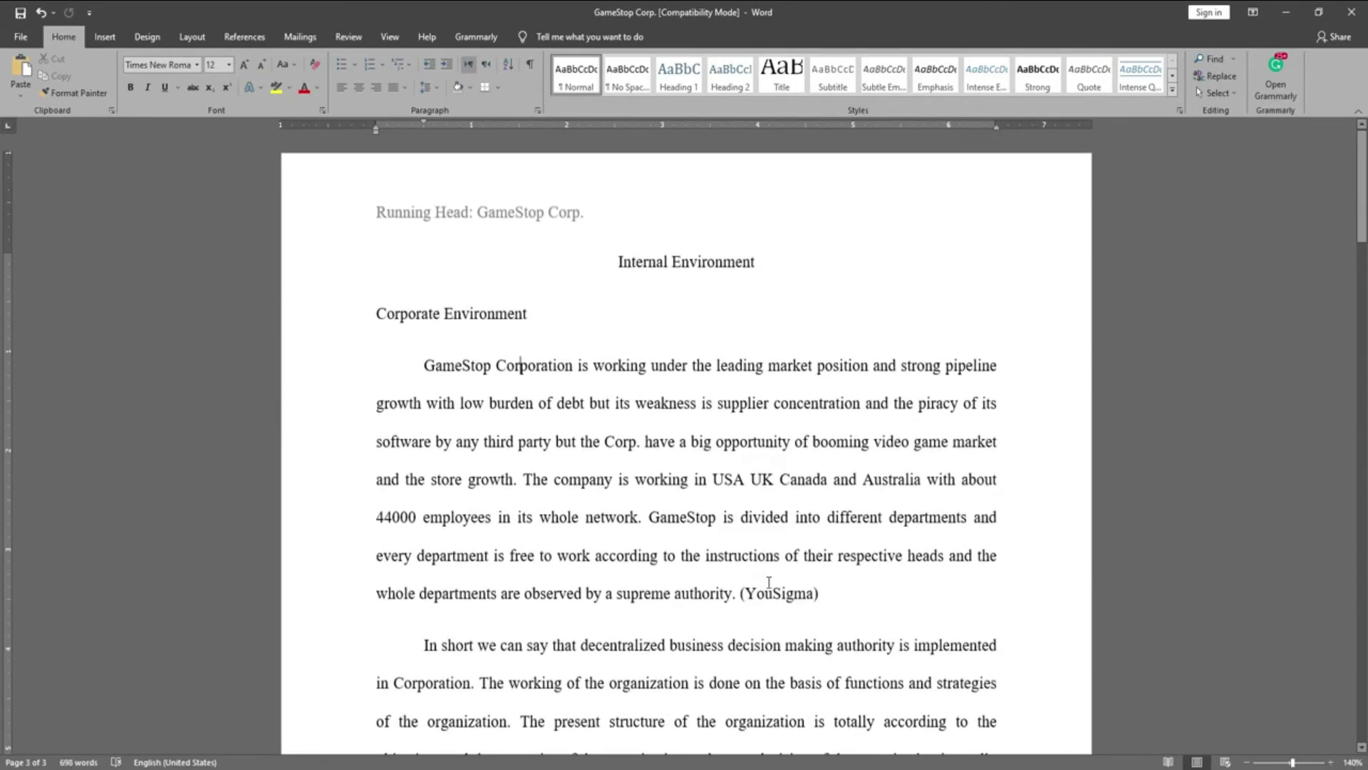
Select the entire text of the GameStop Corp. document and copy it
drag(619, 262, 617, 517)
click(611, 499)
key(ctrl+a)
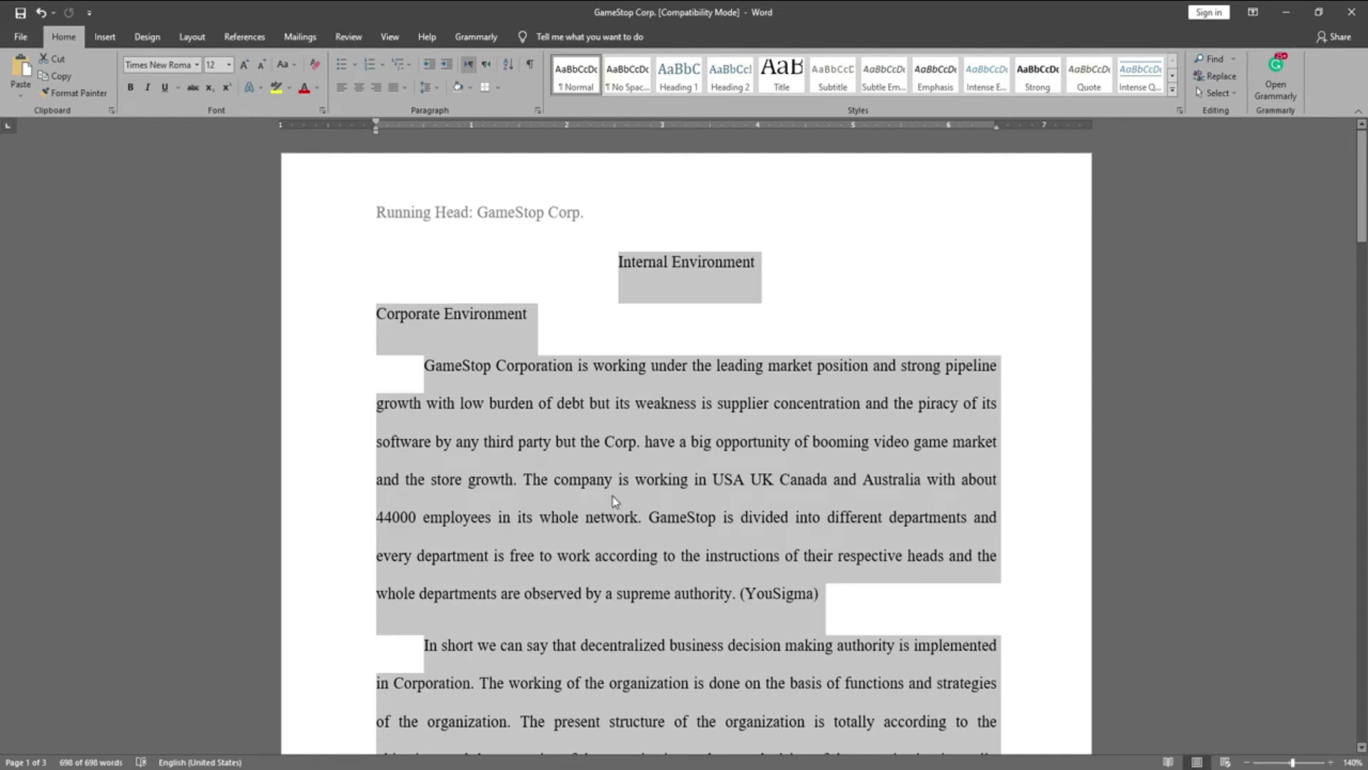
right_click(614, 501)
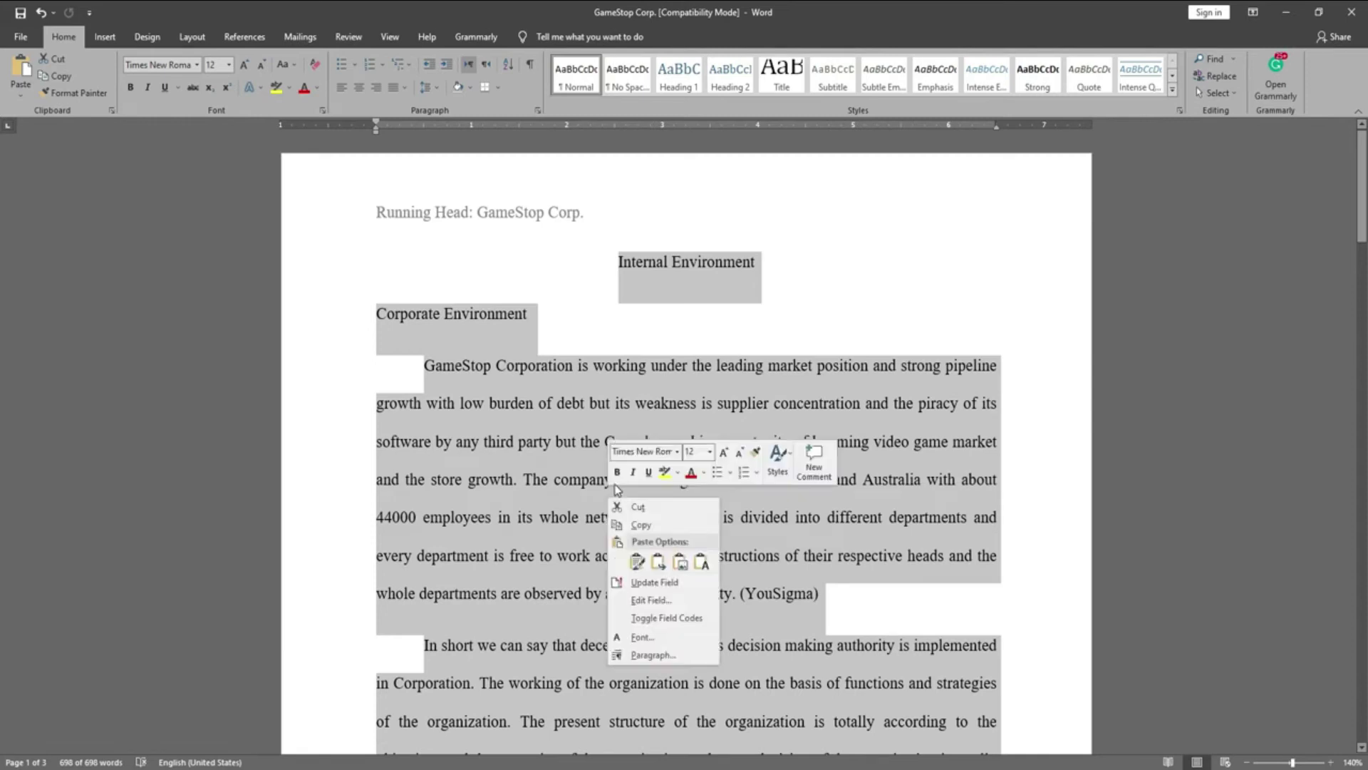
click(641, 526)
click(586, 518)
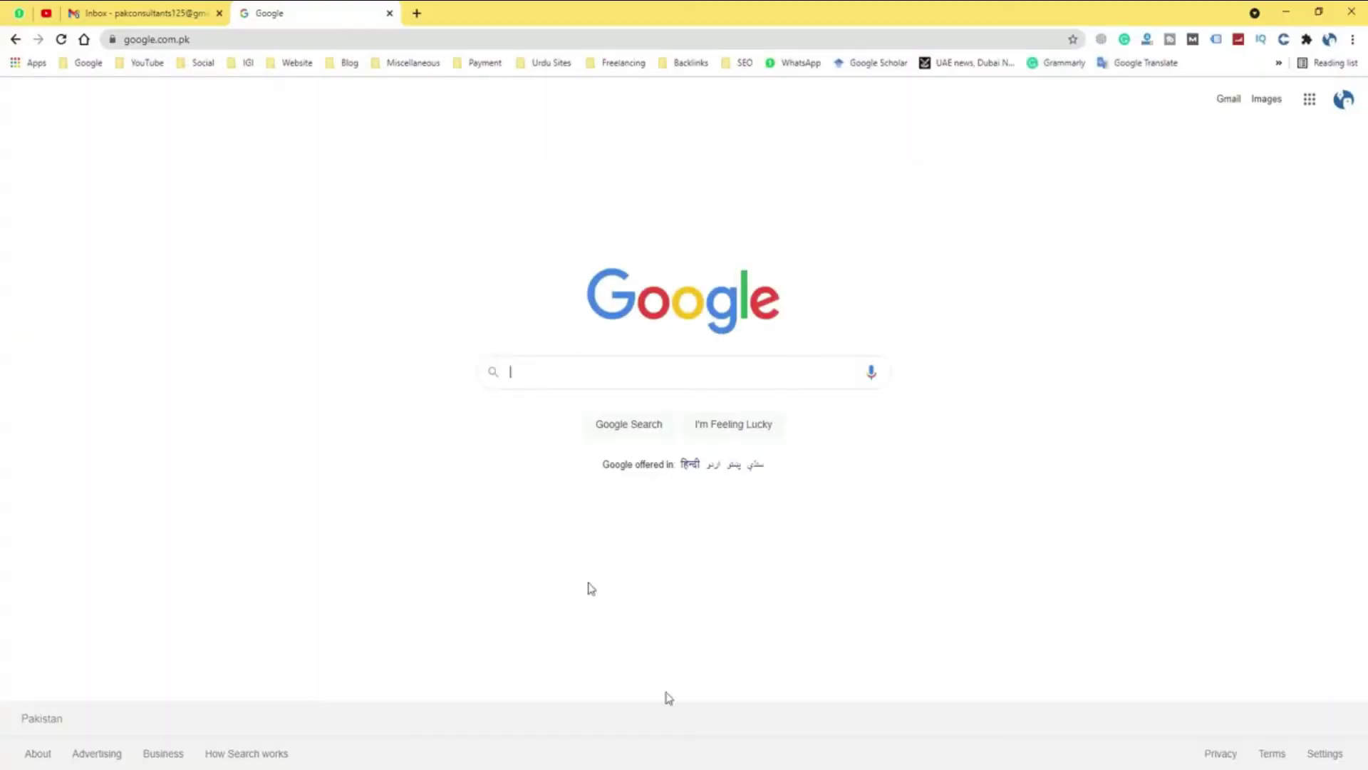
In Chrome, search Google for grammarly.com and open the Grammarly website from the results
text(gr)
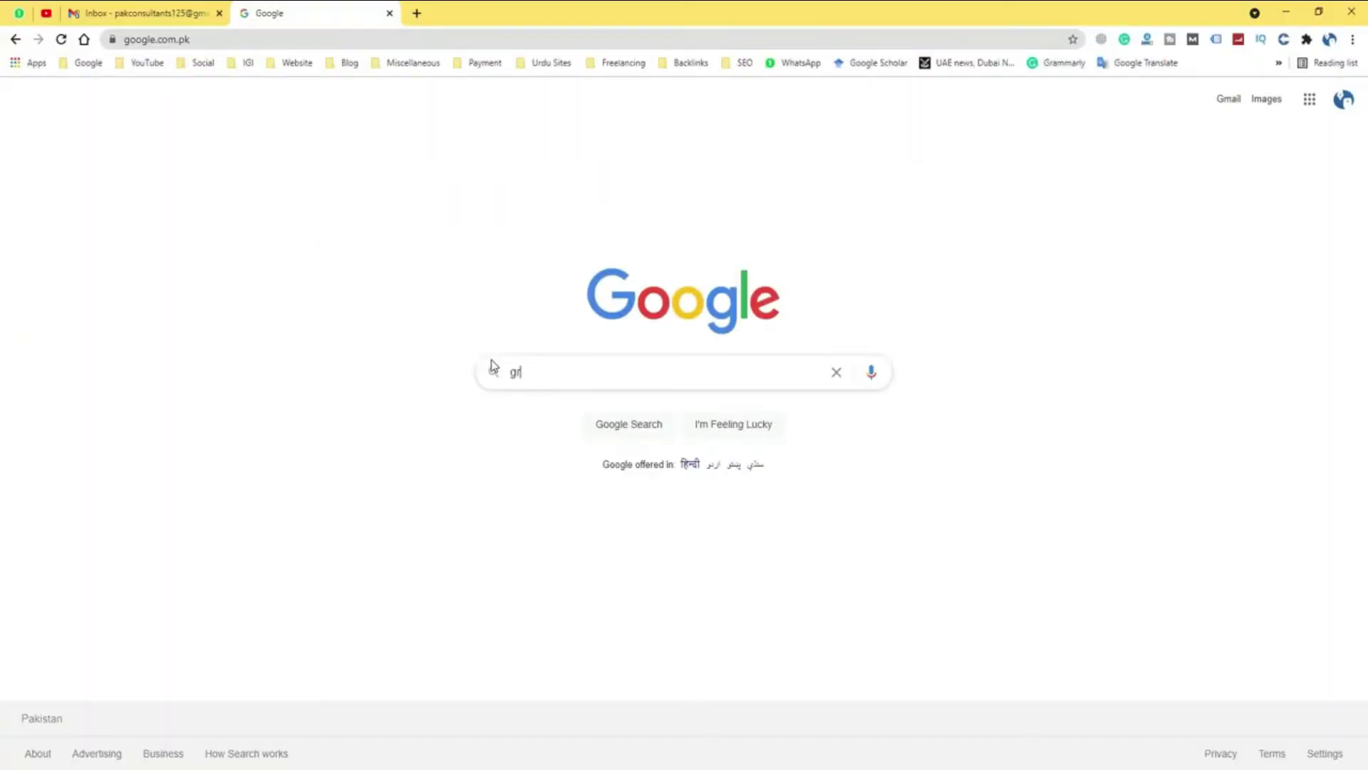
text(ammarly.com)
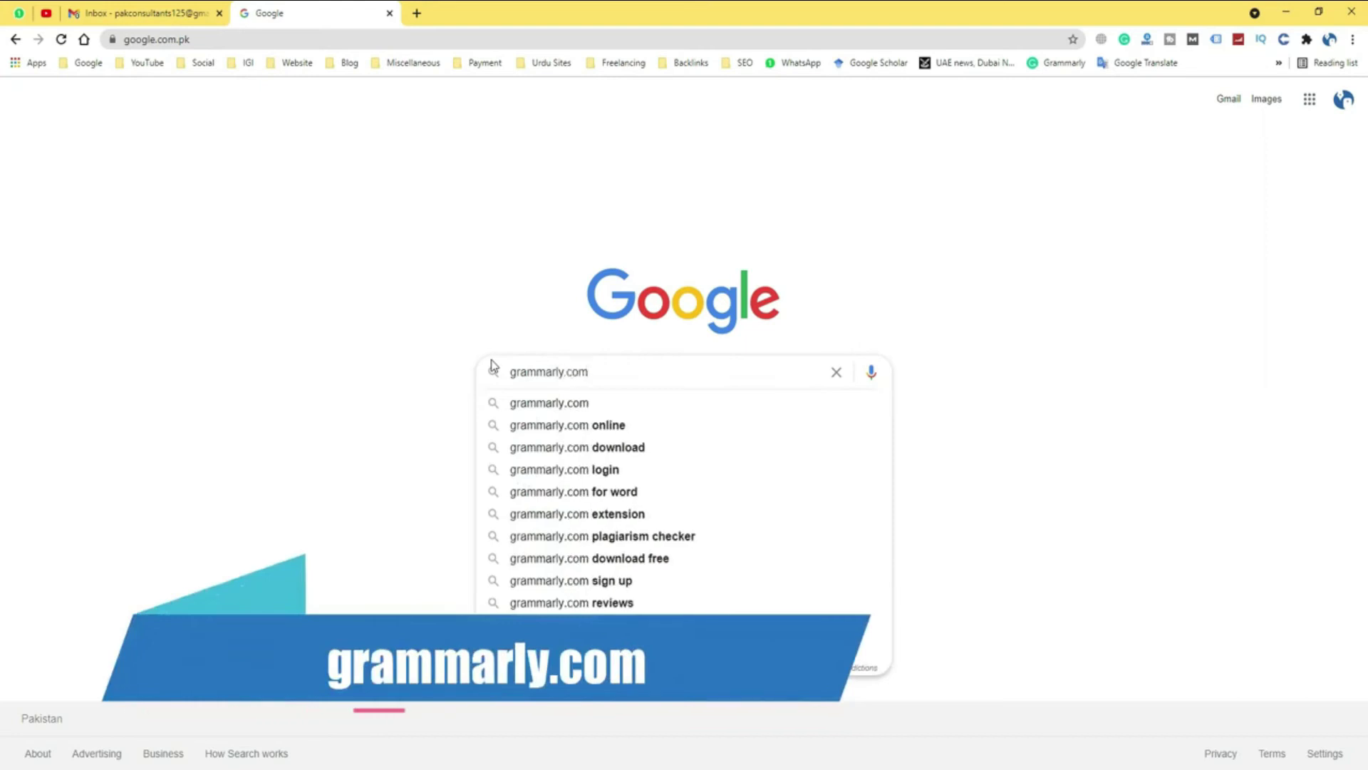
key(Return)
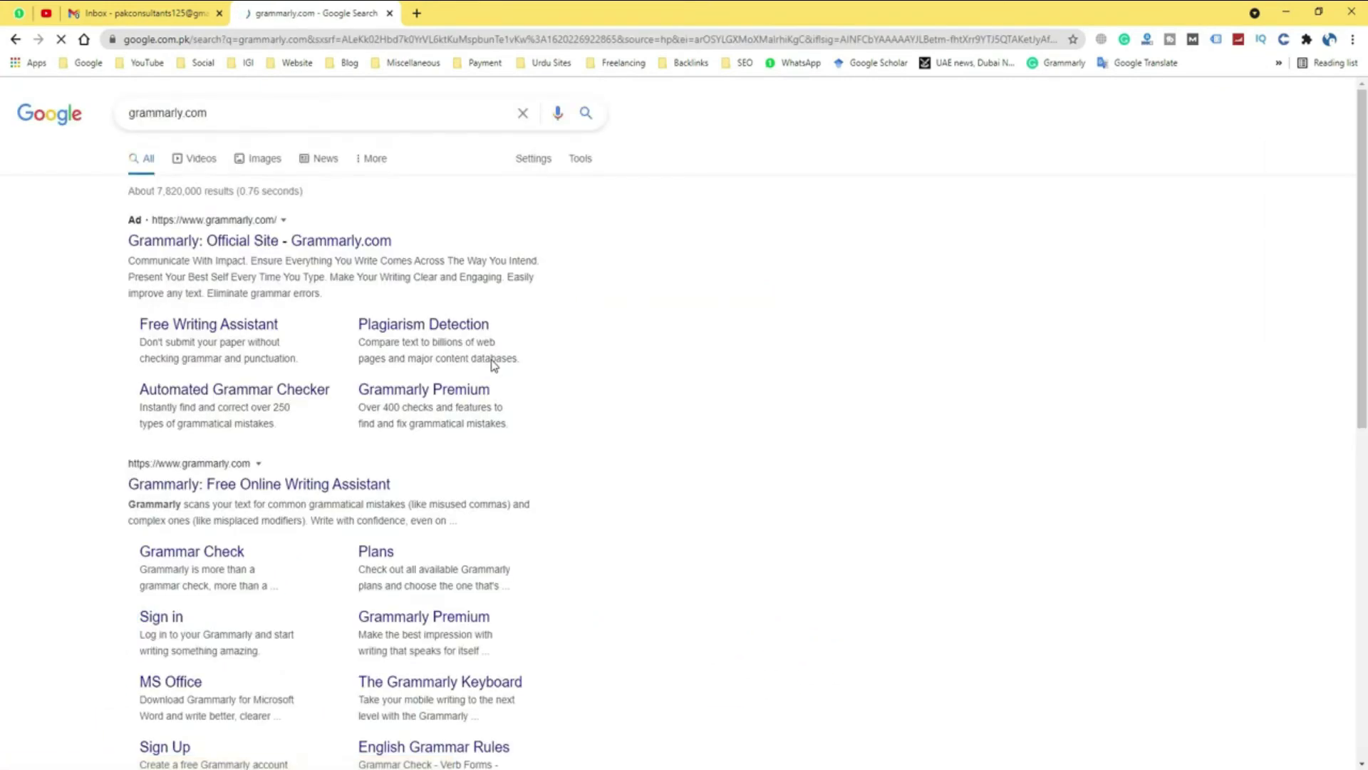
click(290, 492)
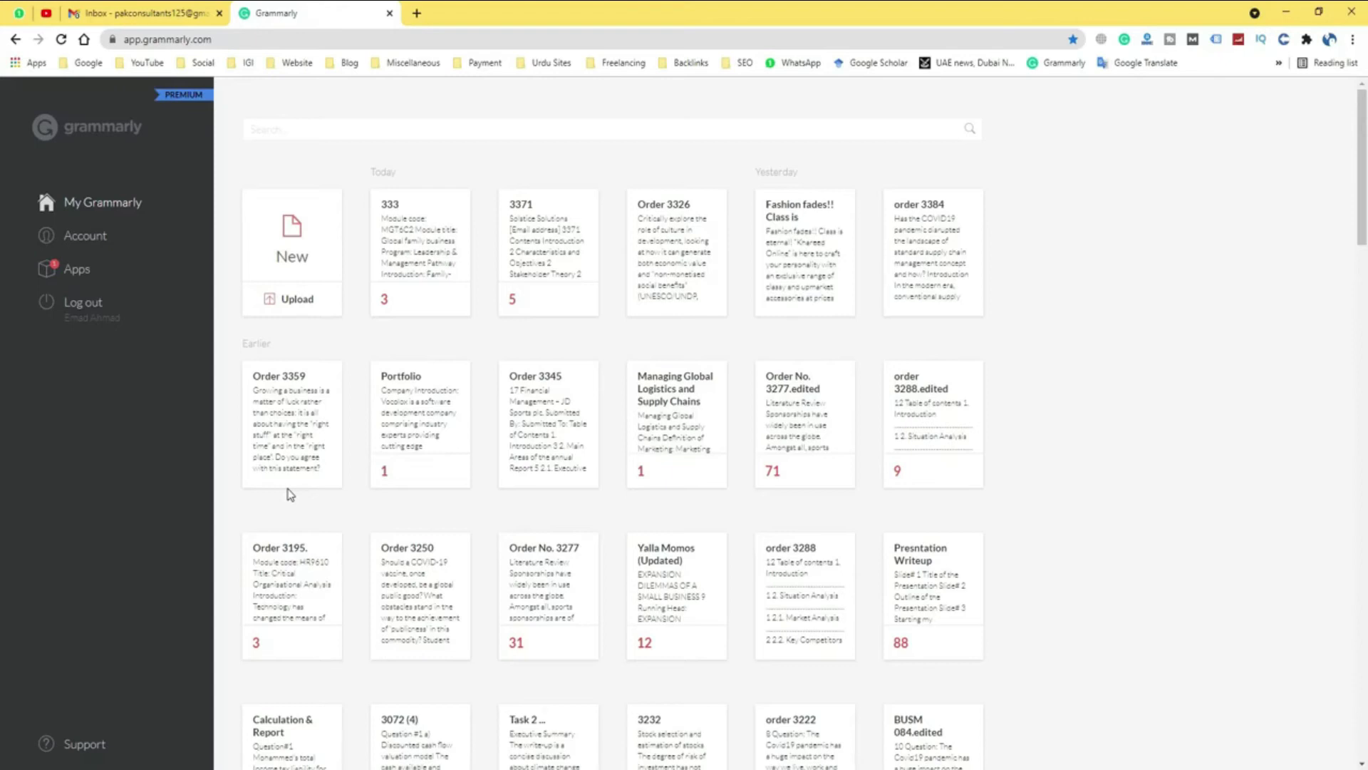
click(299, 309)
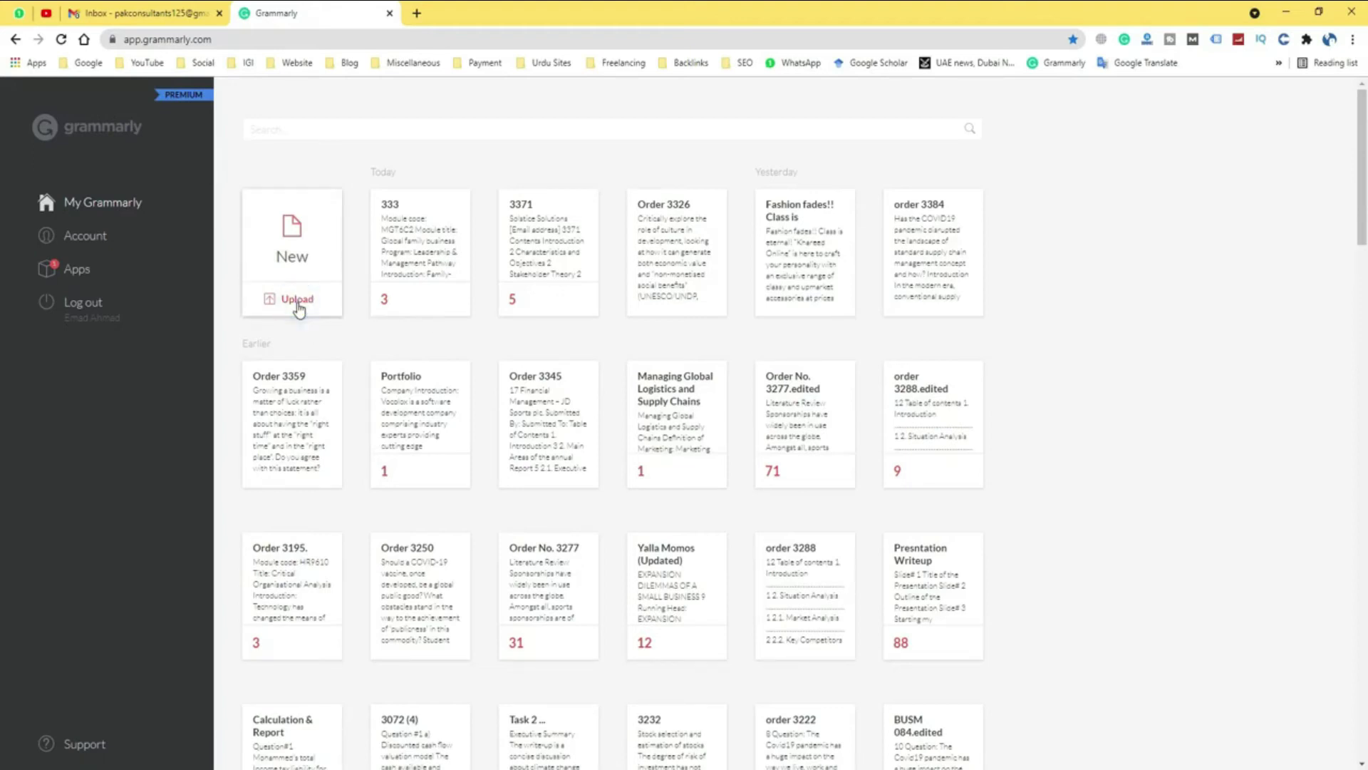
click(298, 308)
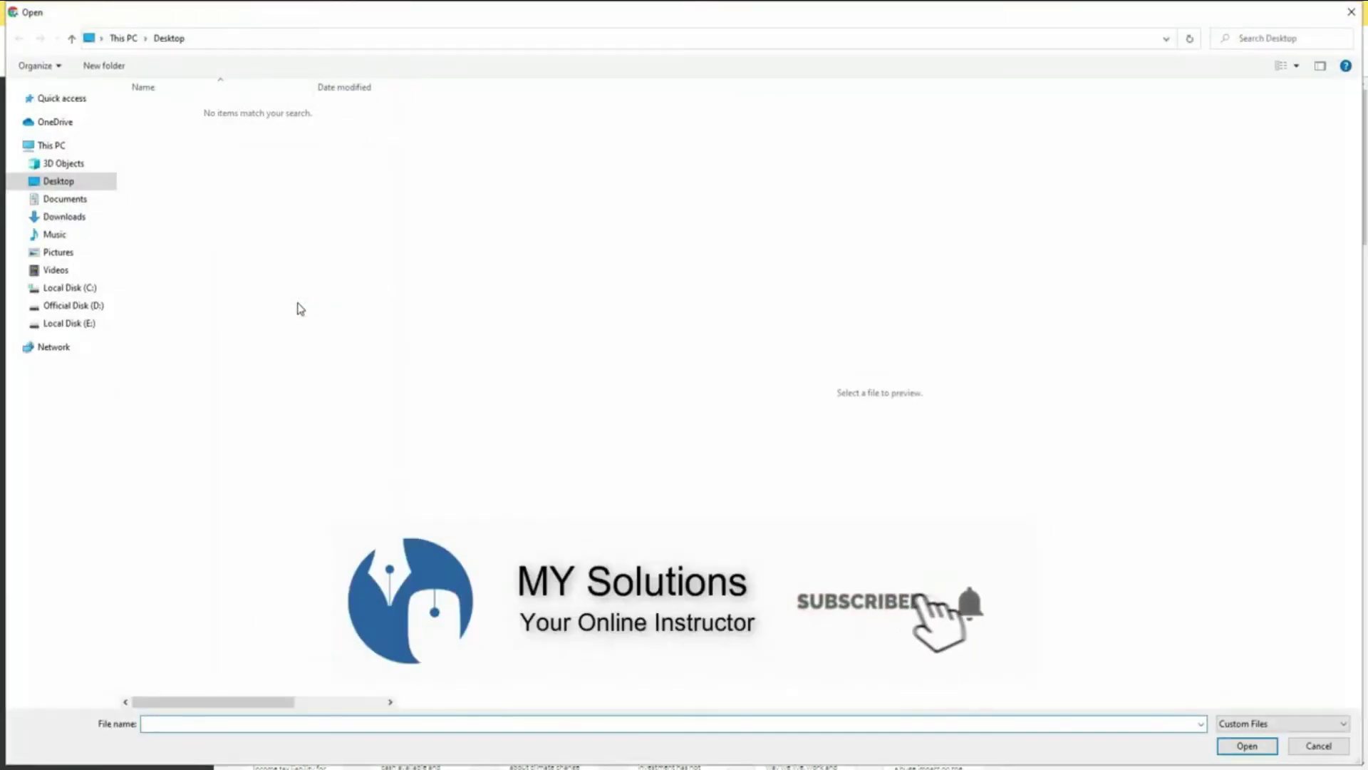
click(1317, 745)
mouse_move(418, 469)
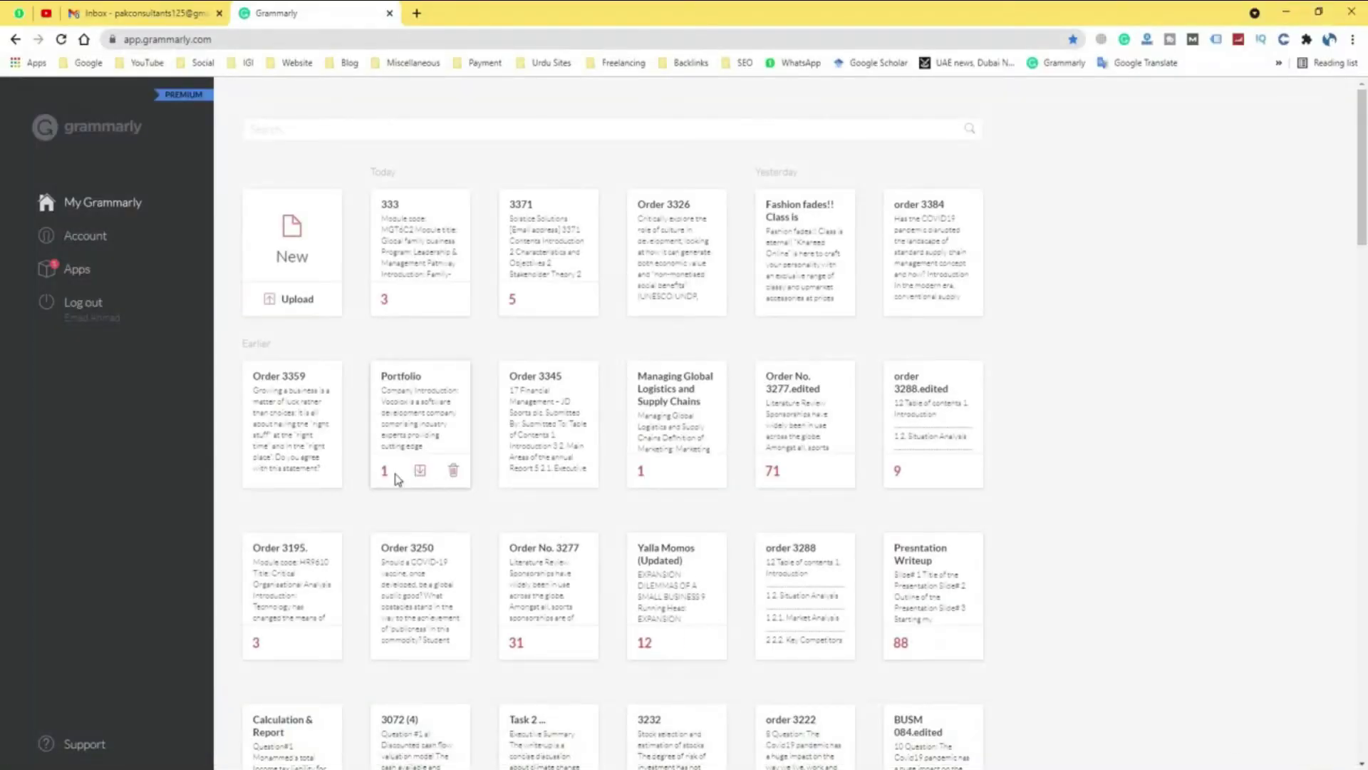
Create a new Grammarly document, paste the copied GameStop text into it and dismiss the writing goals dialog
click(288, 262)
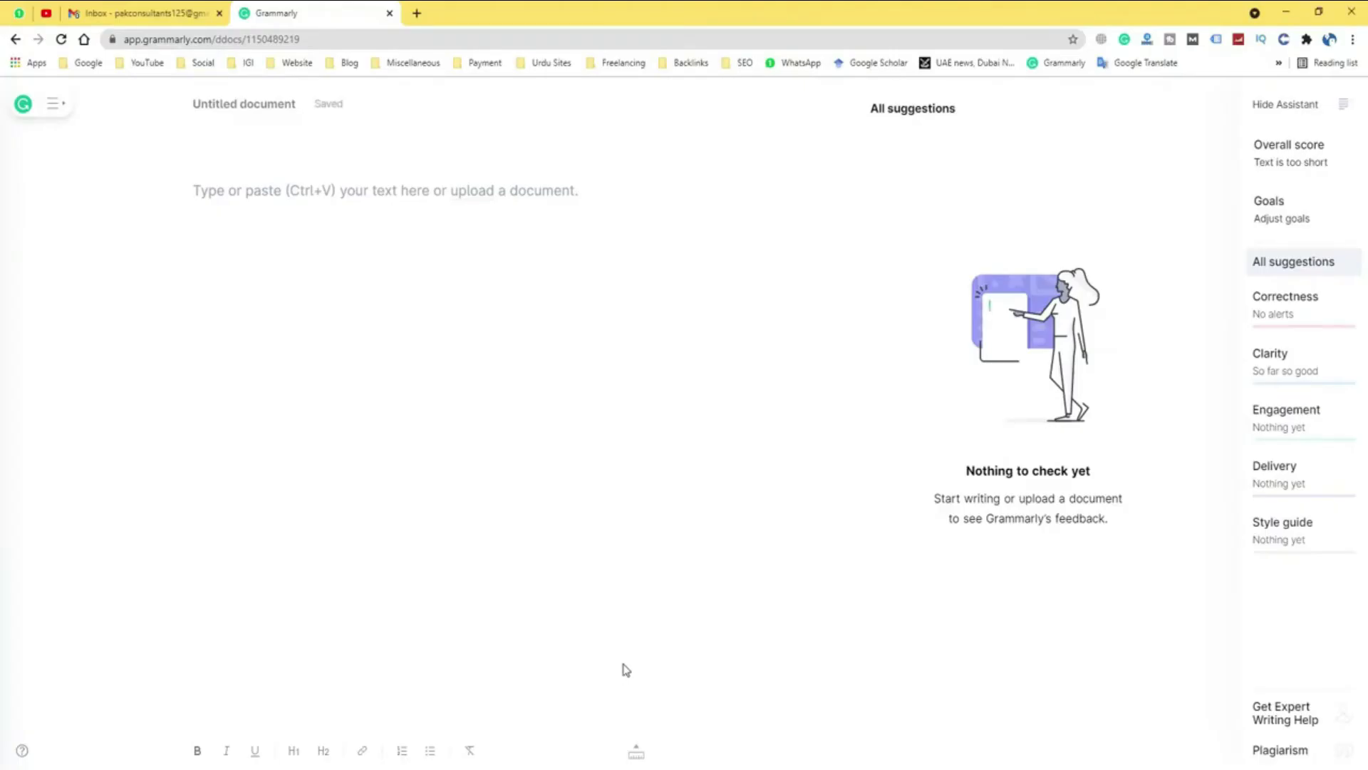
right_click(305, 228)
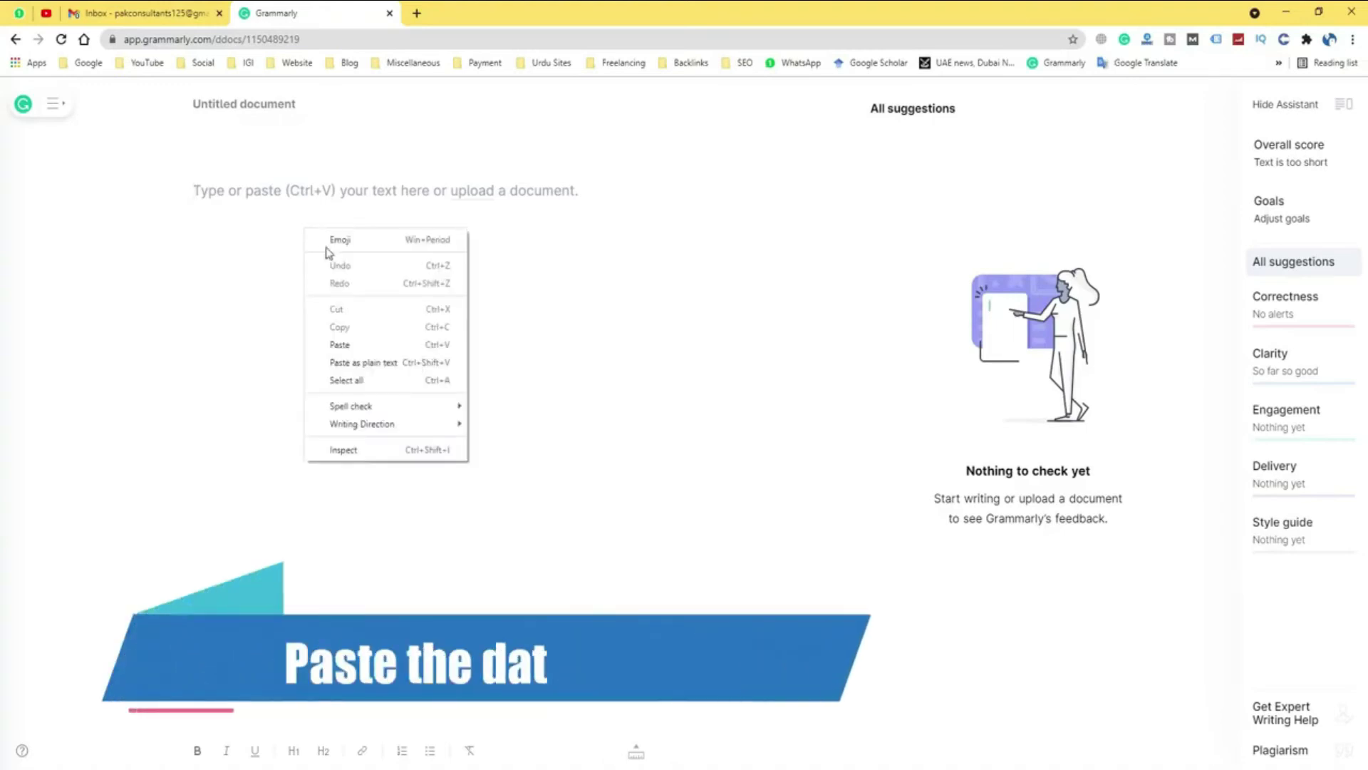
click(342, 344)
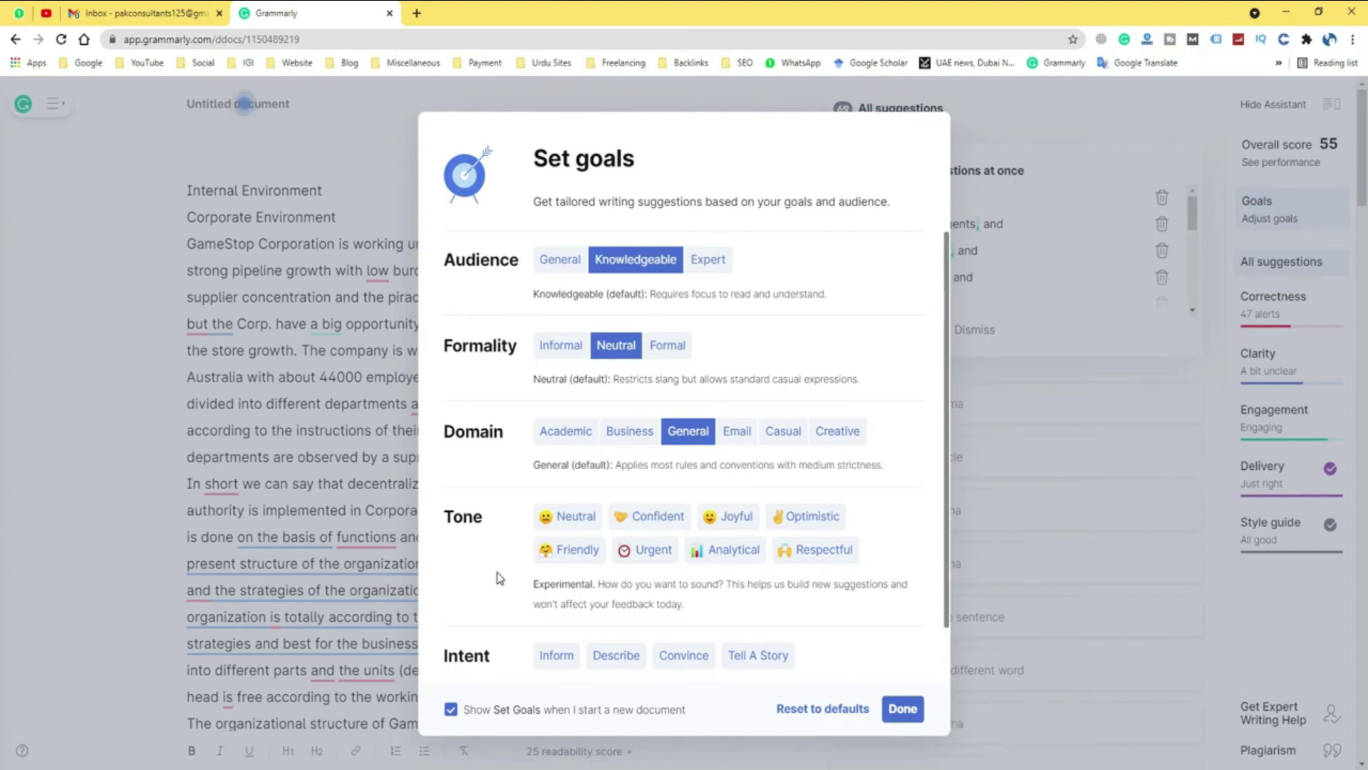
click(298, 282)
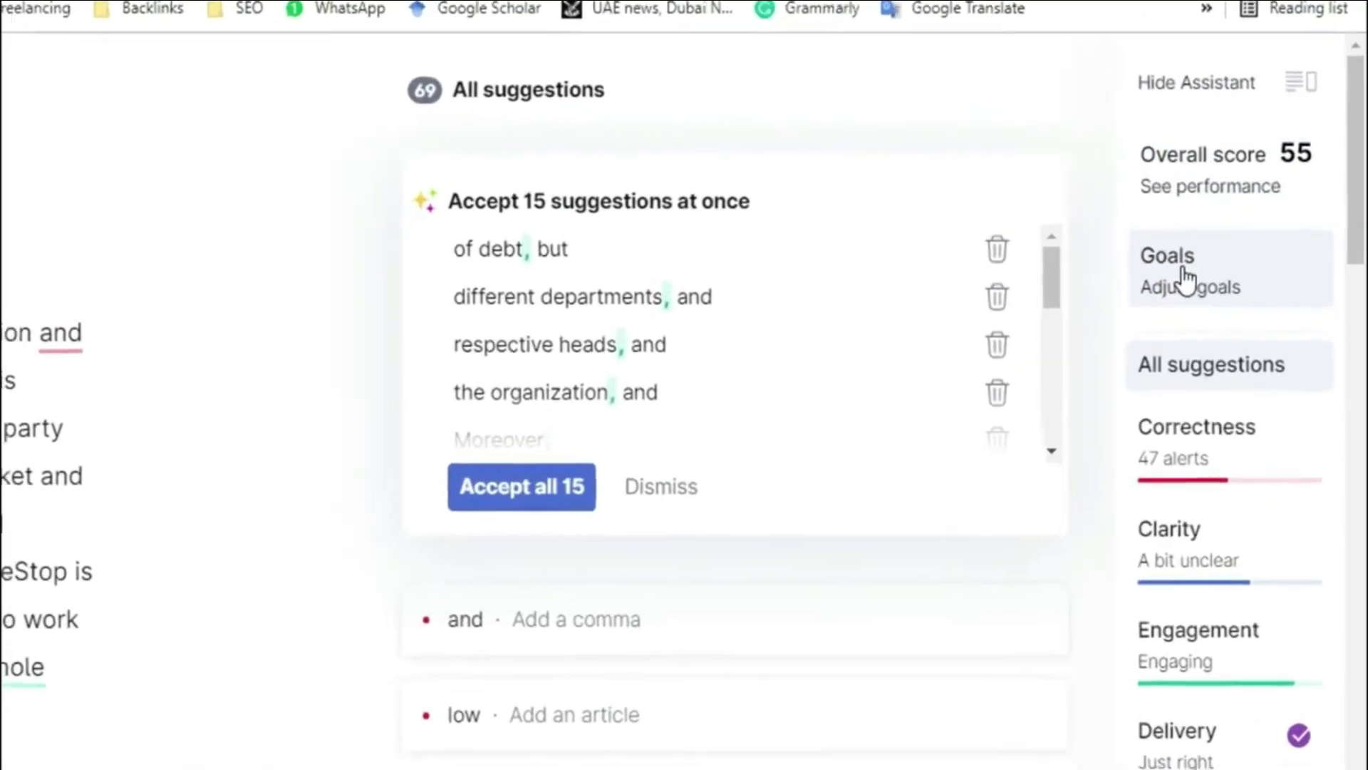
Reopen the writing goals and set the audience to Expert and the formality to Formal
click(1187, 278)
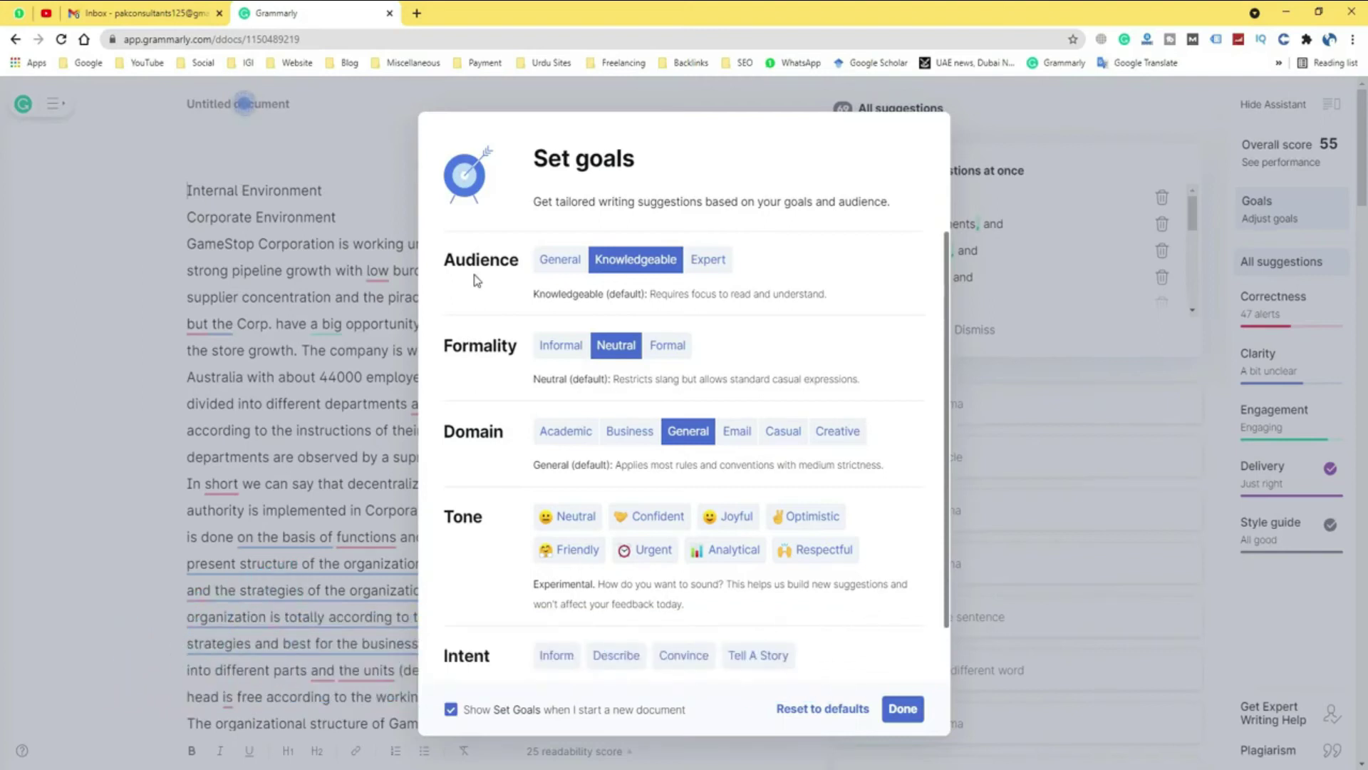
click(720, 268)
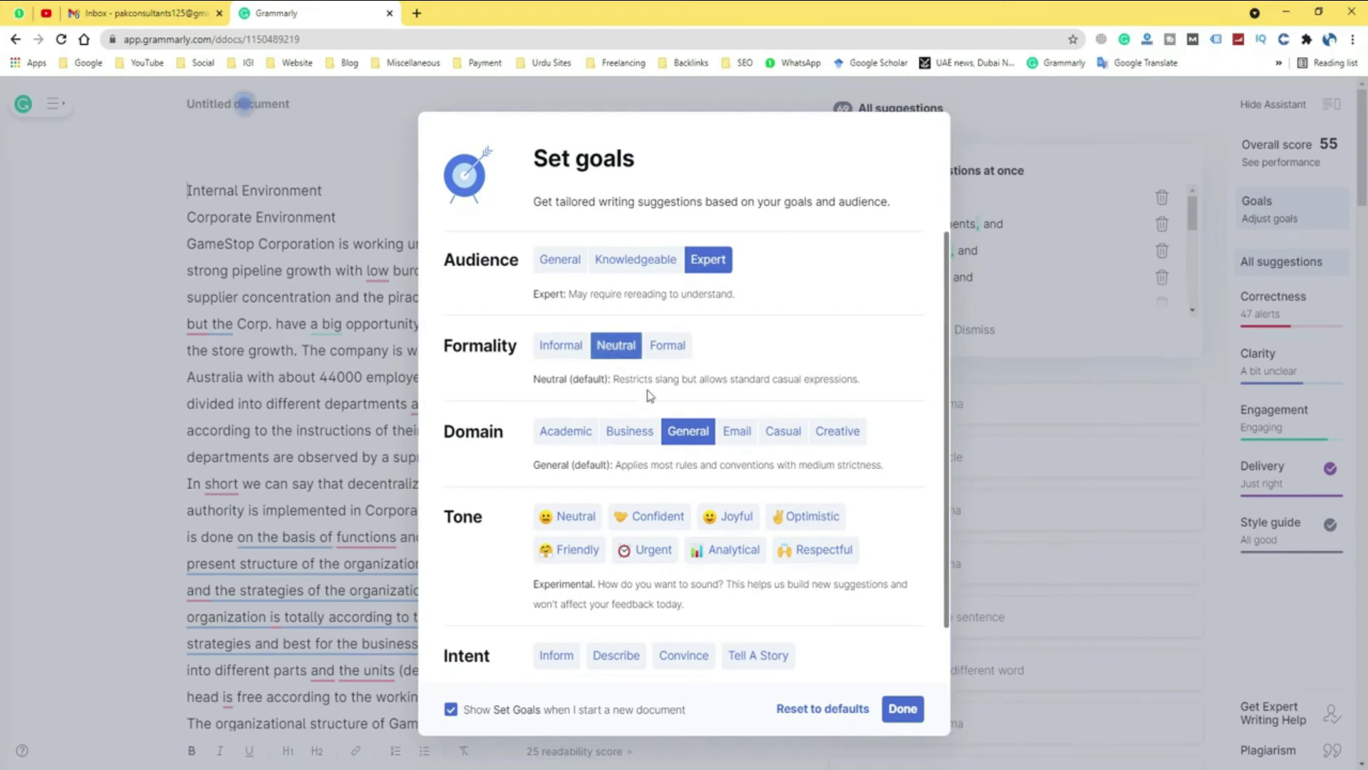
click(669, 350)
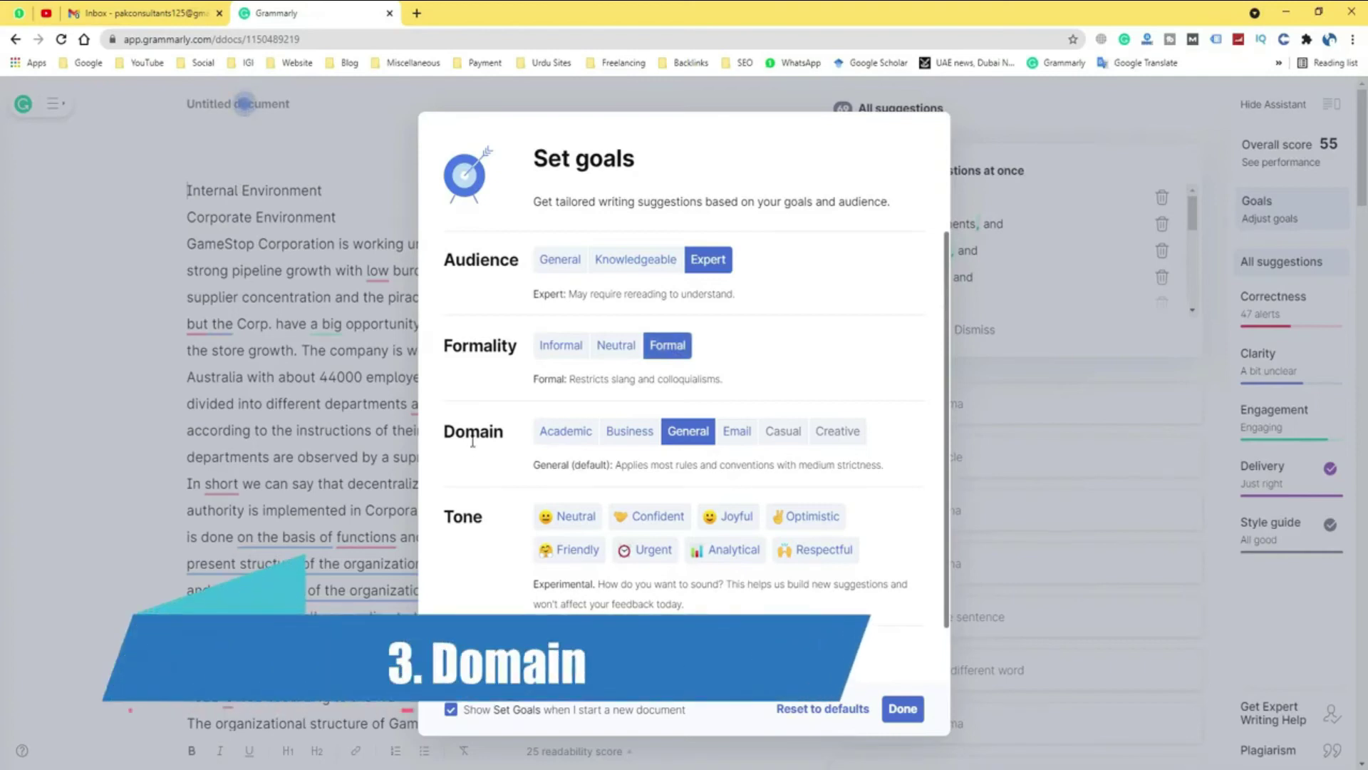
Try the Business, Academic, General and Email options for the domain goal
click(623, 439)
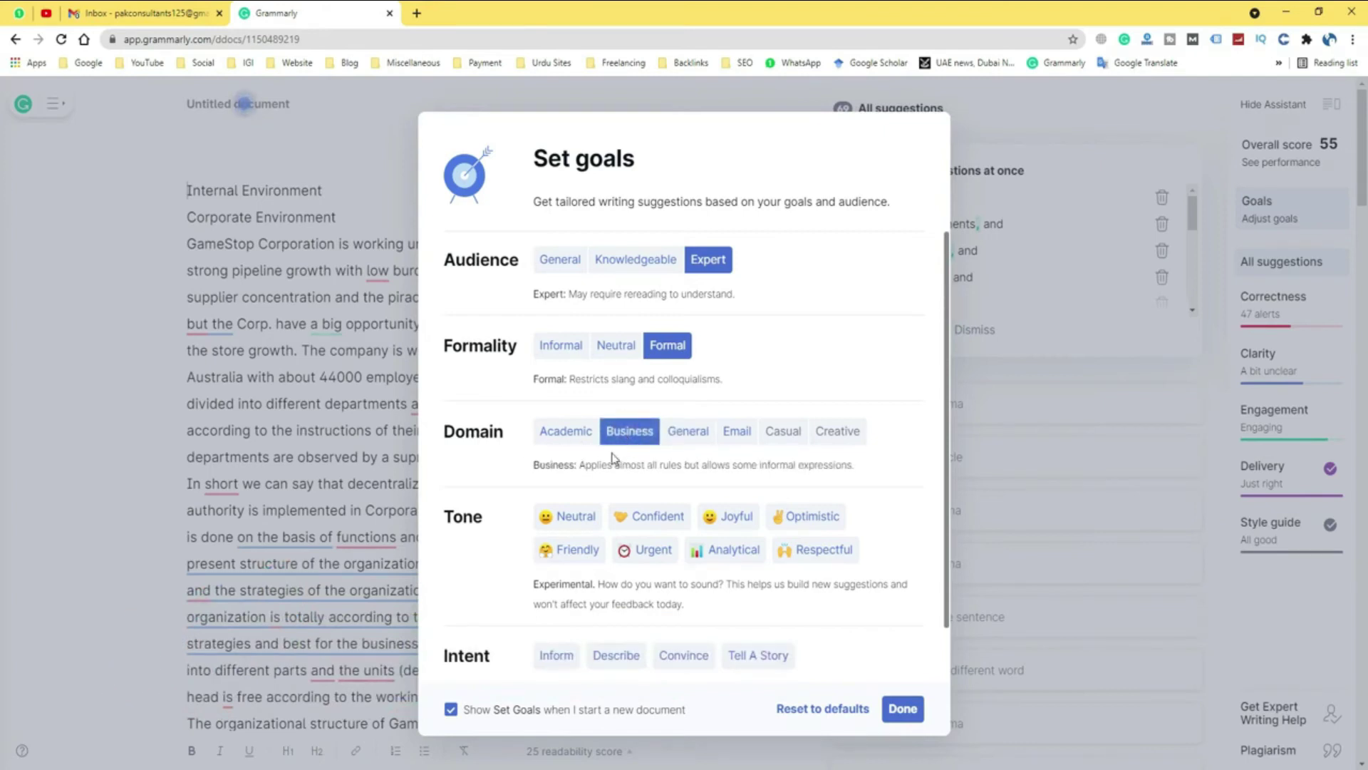
click(567, 436)
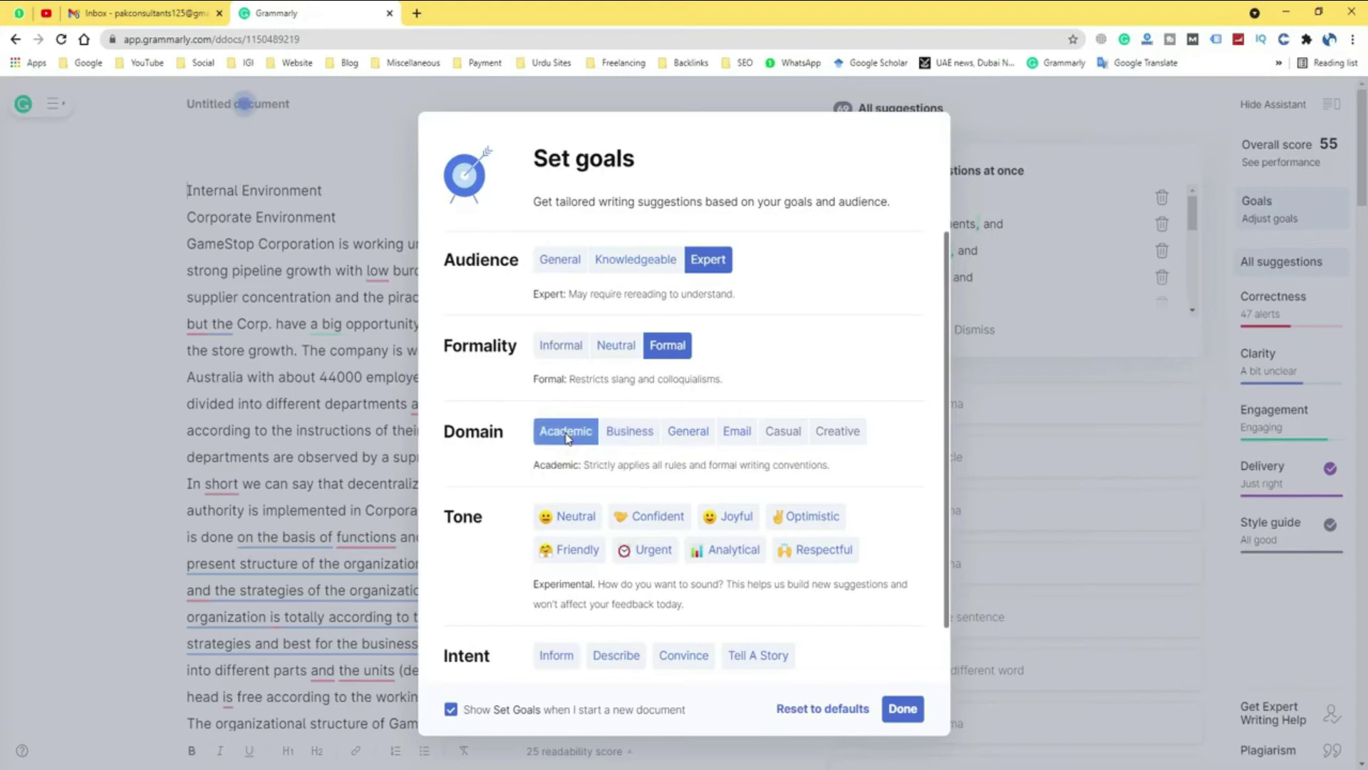
click(690, 436)
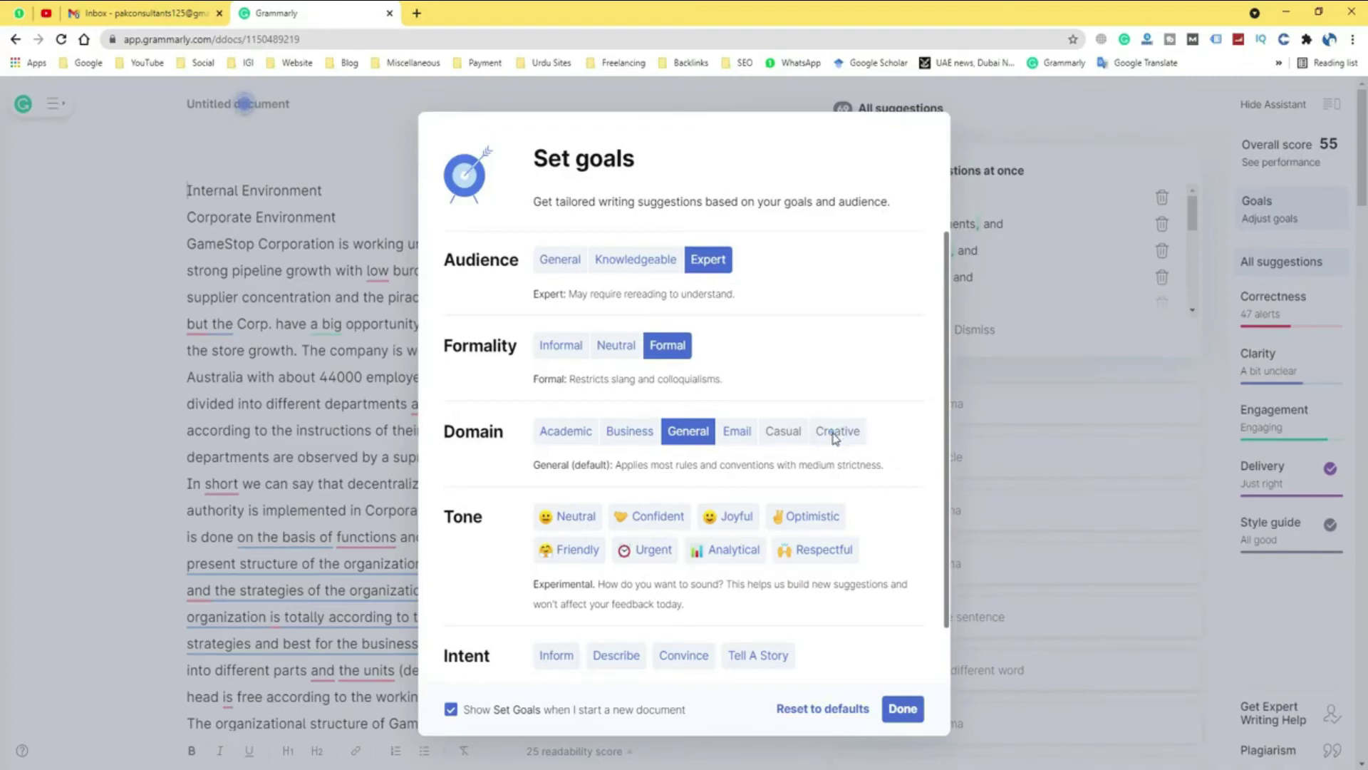
click(737, 434)
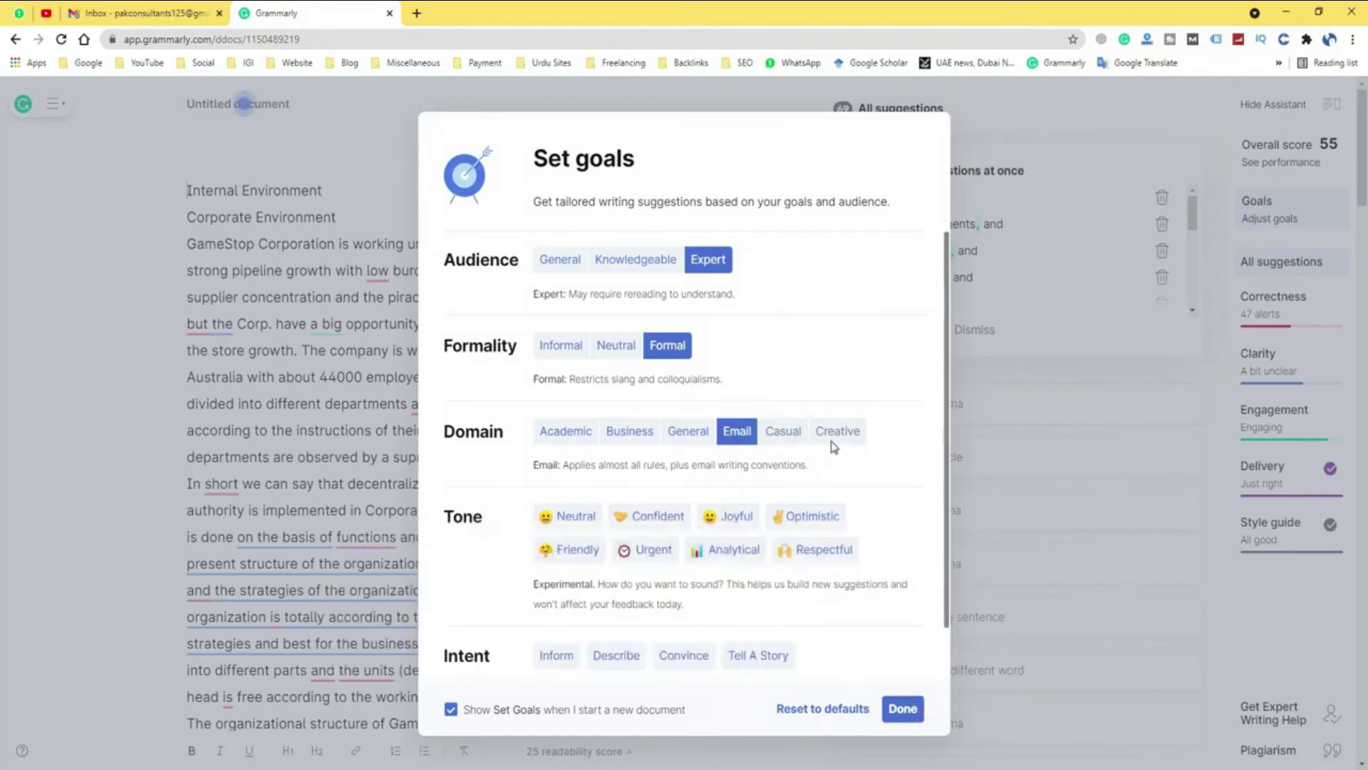
Return the domain to General and try other audience and formality options, ending on Expert and Formal
click(627, 260)
click(563, 264)
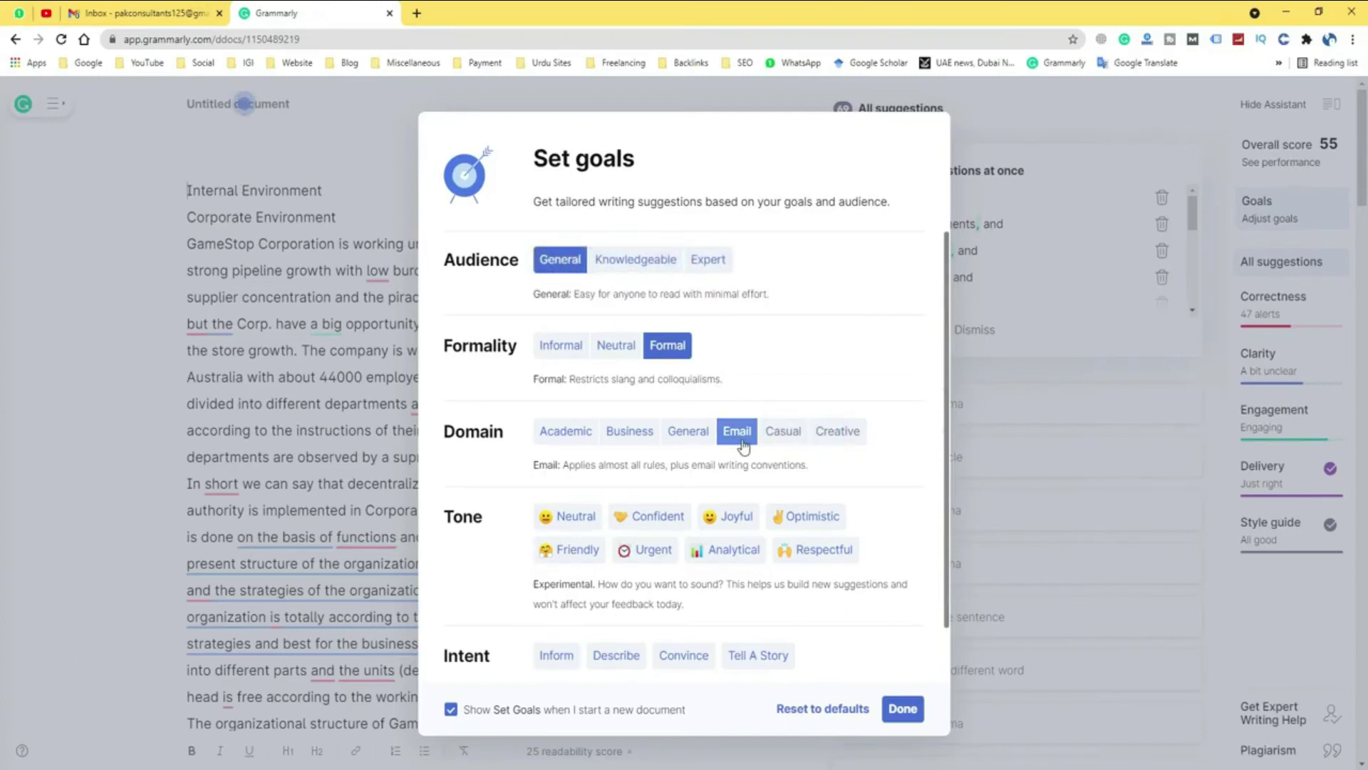
click(691, 436)
click(606, 345)
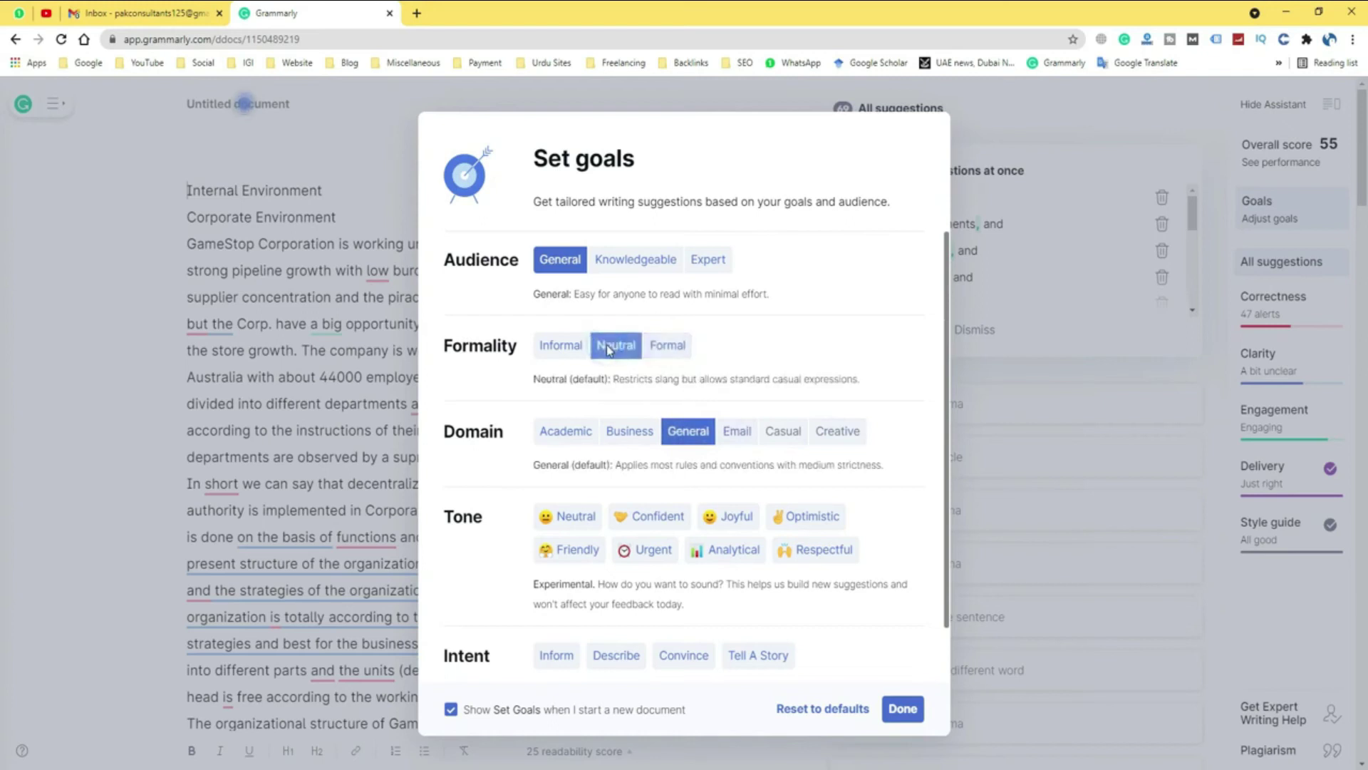
click(659, 346)
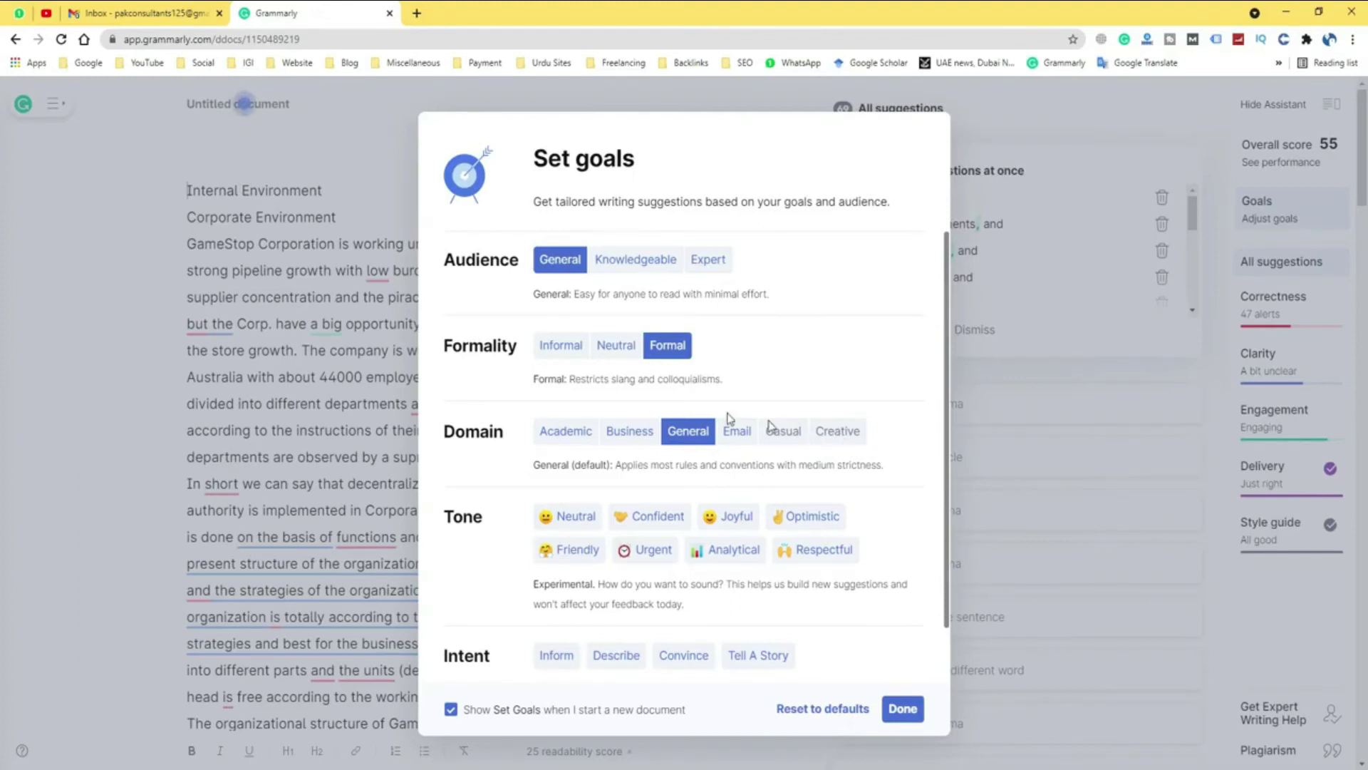
click(708, 264)
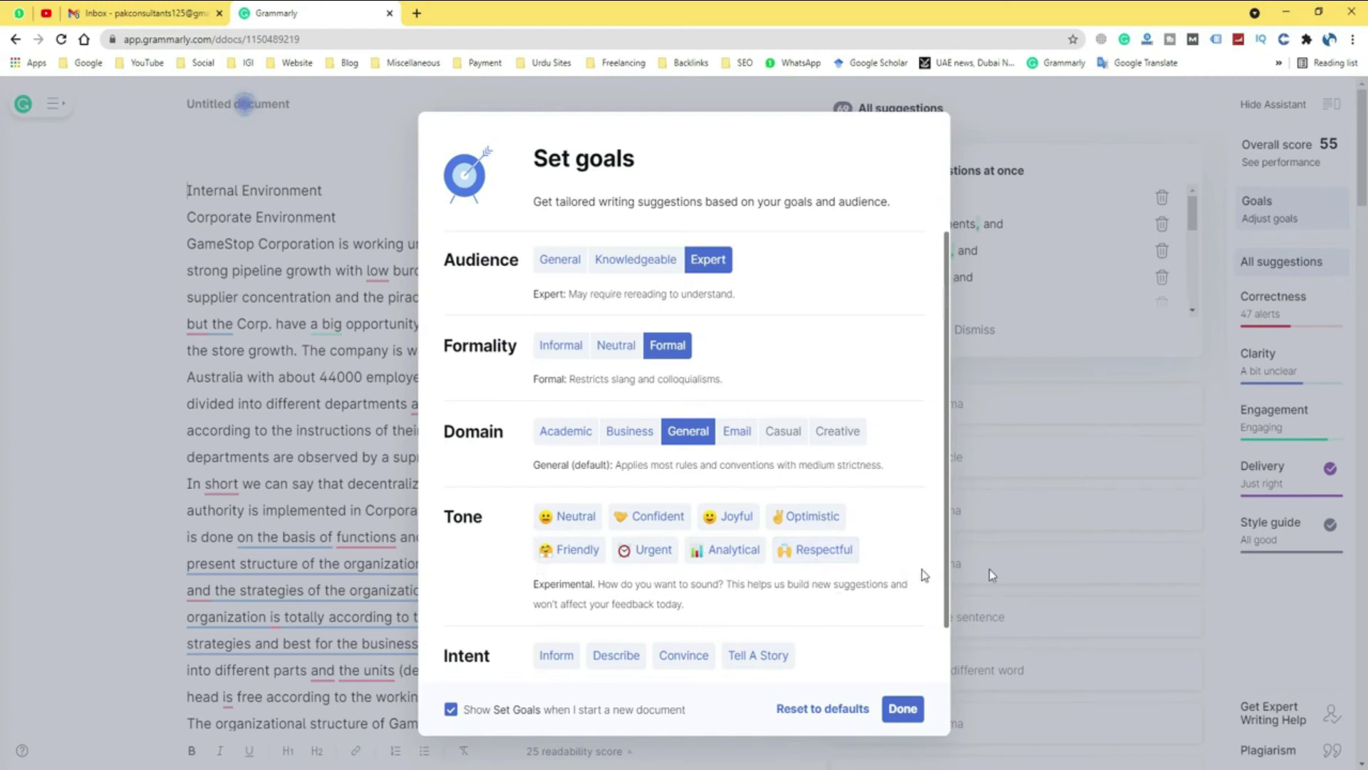
Set the tone goal to Confident and the intent goal to Describe
click(655, 519)
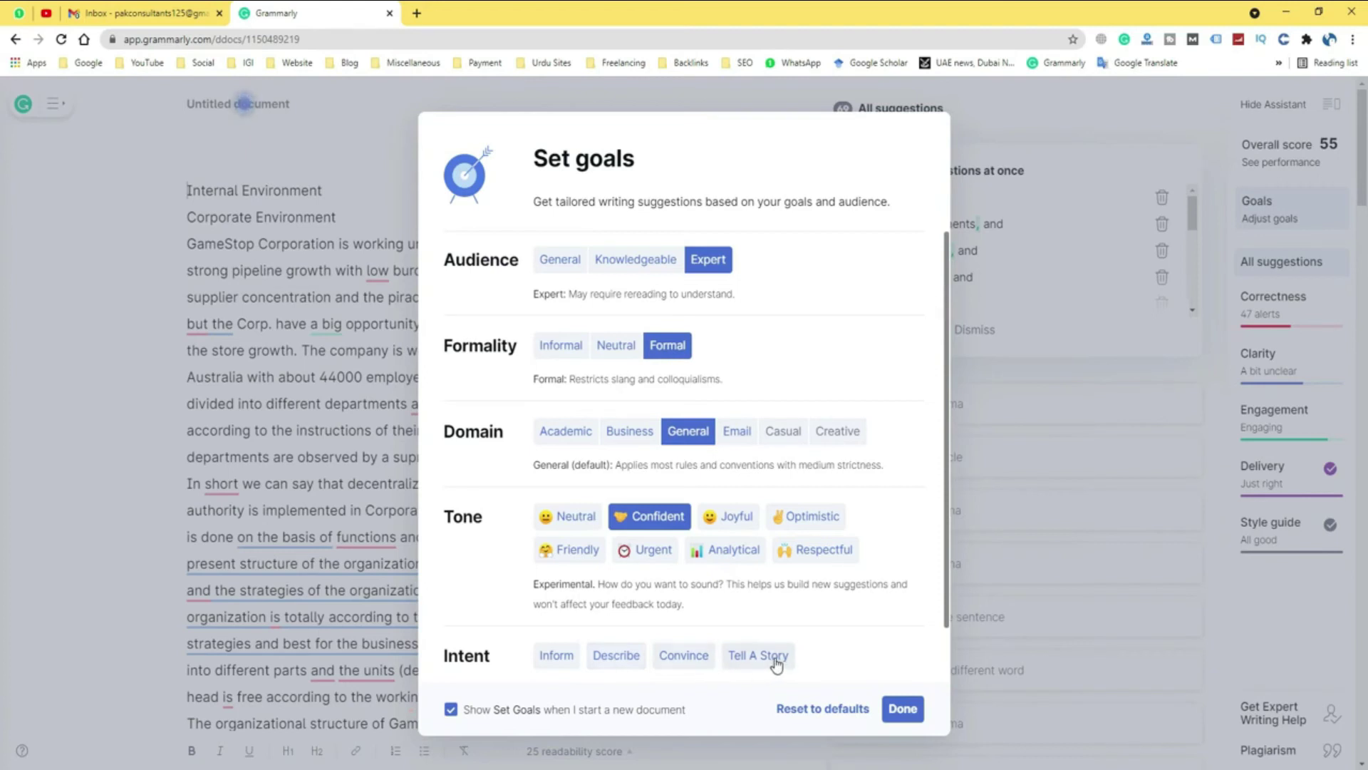
click(614, 664)
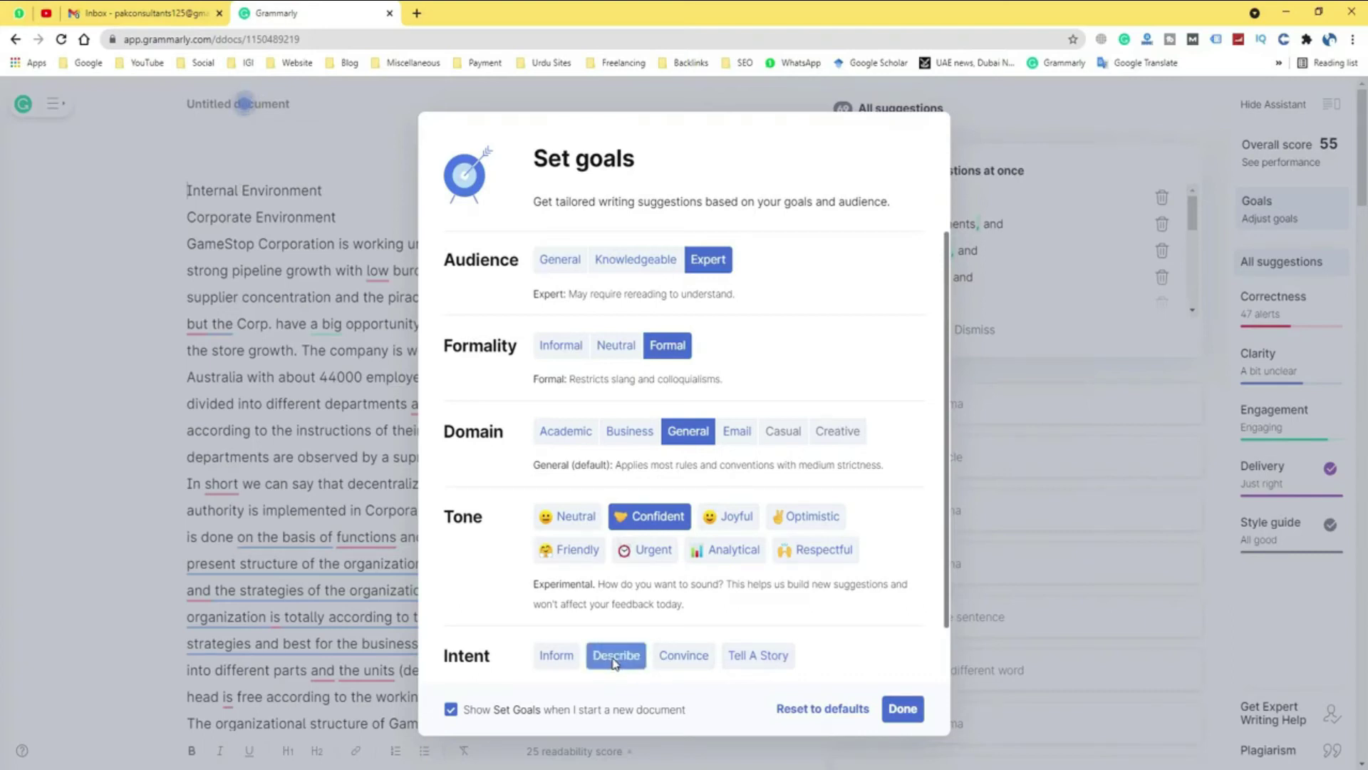
Confirm the writing goals and accept the comma before "and" and the "debt burden" rewording in the first paragraph
click(902, 710)
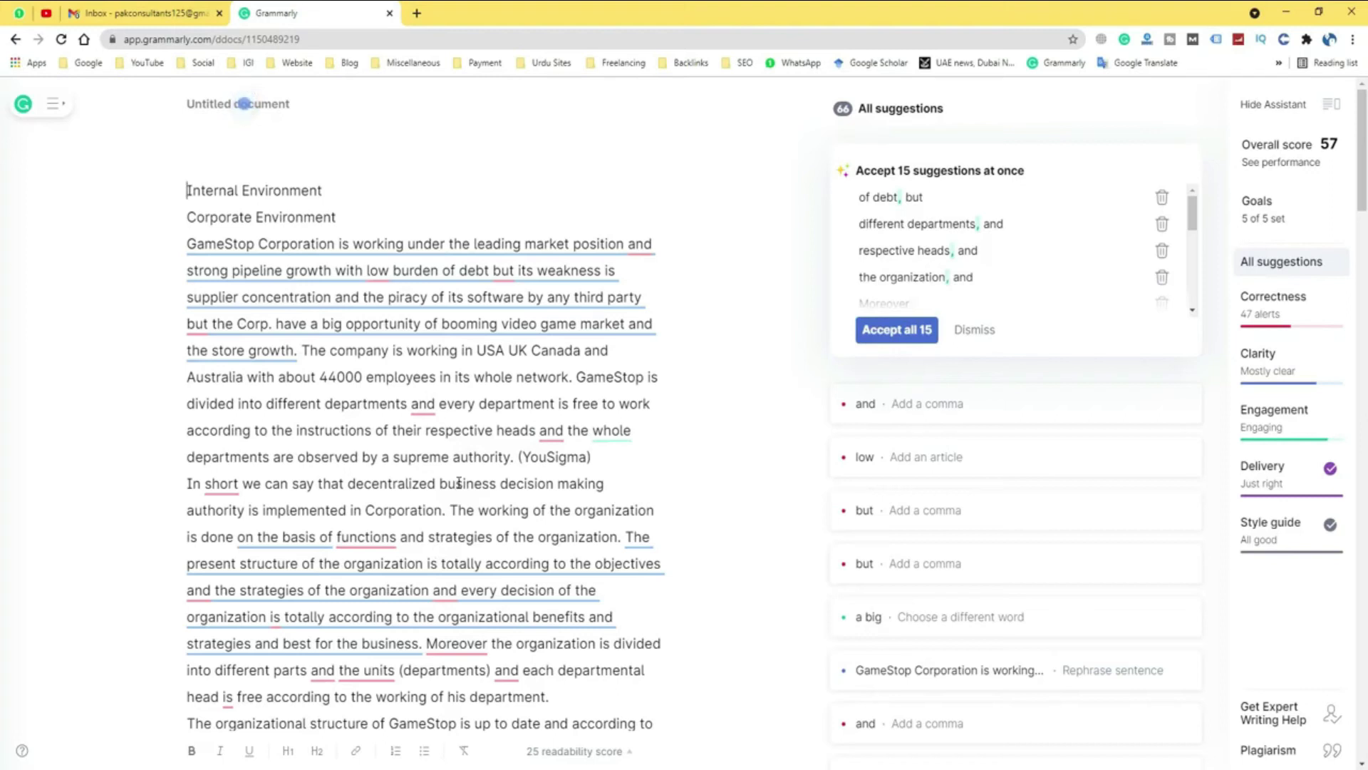
click(916, 401)
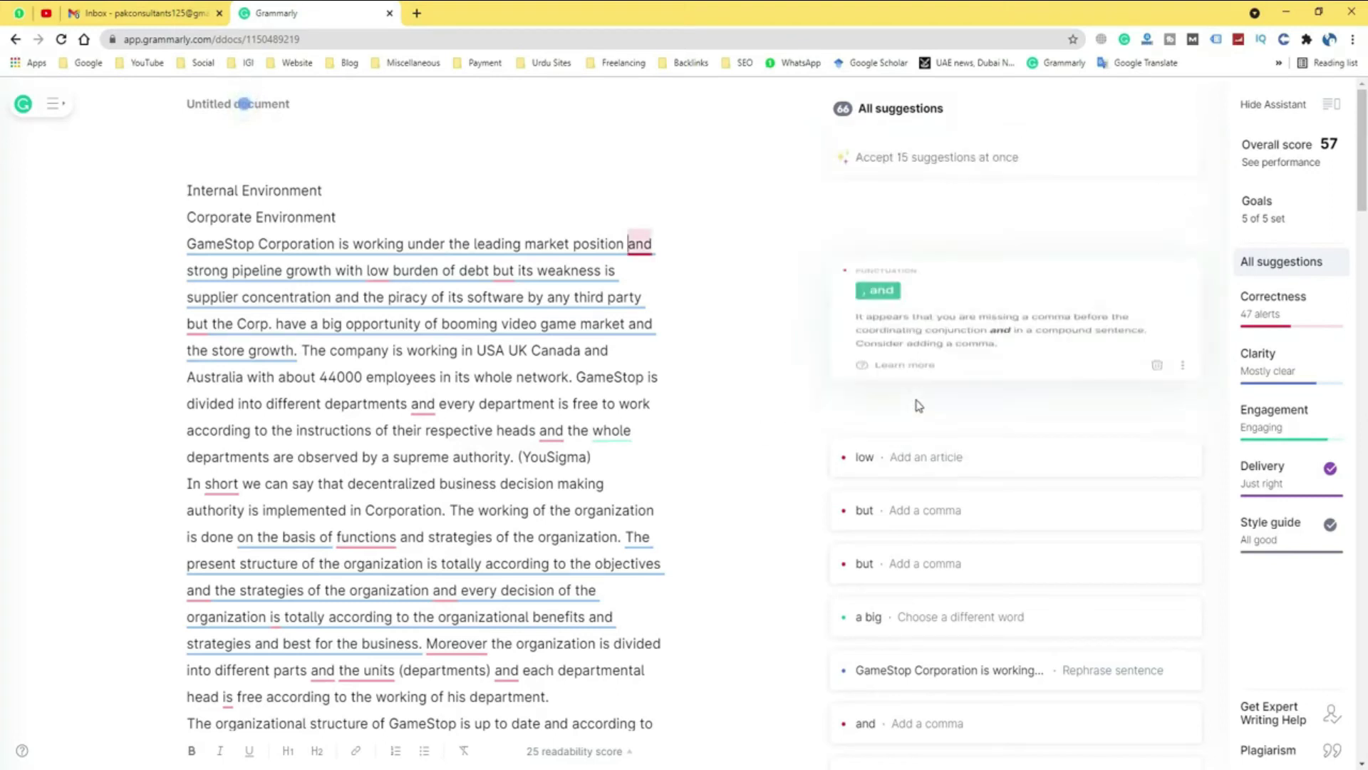
click(884, 237)
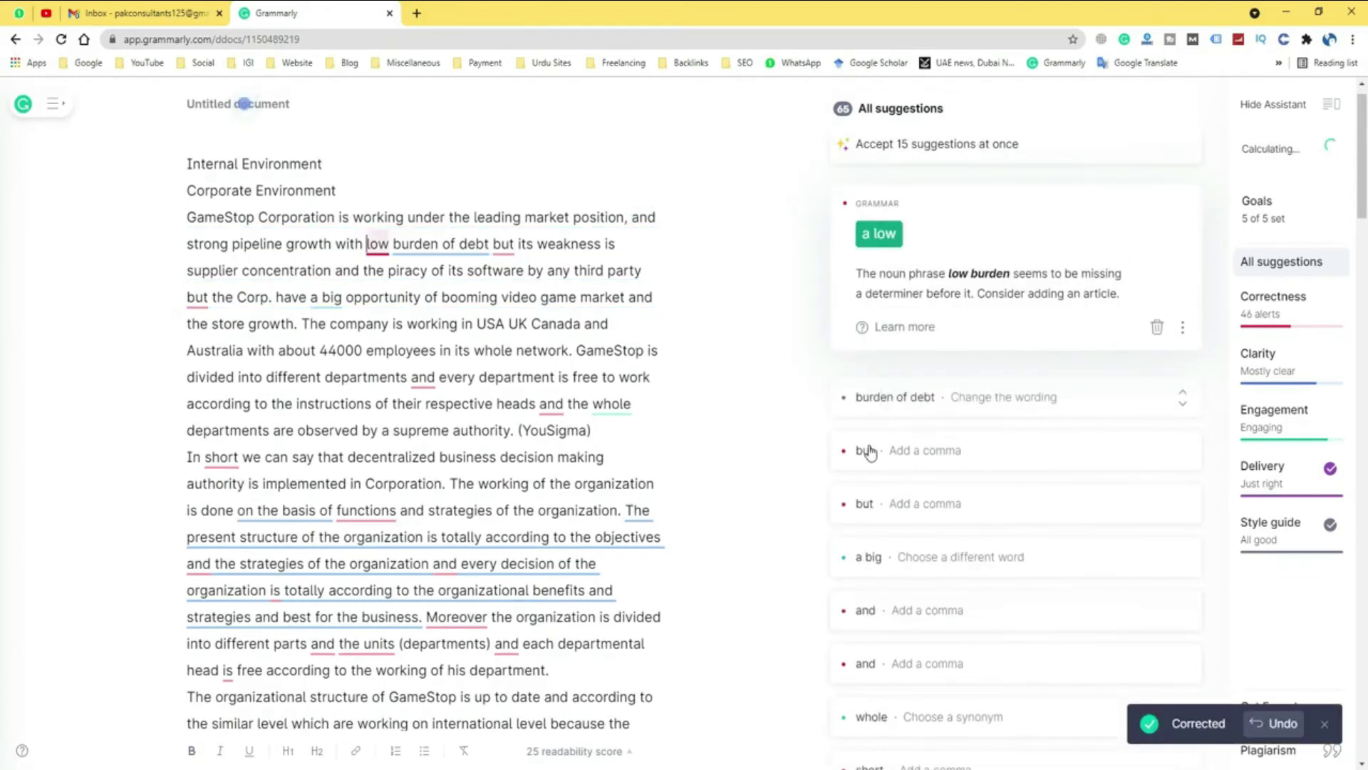
click(874, 397)
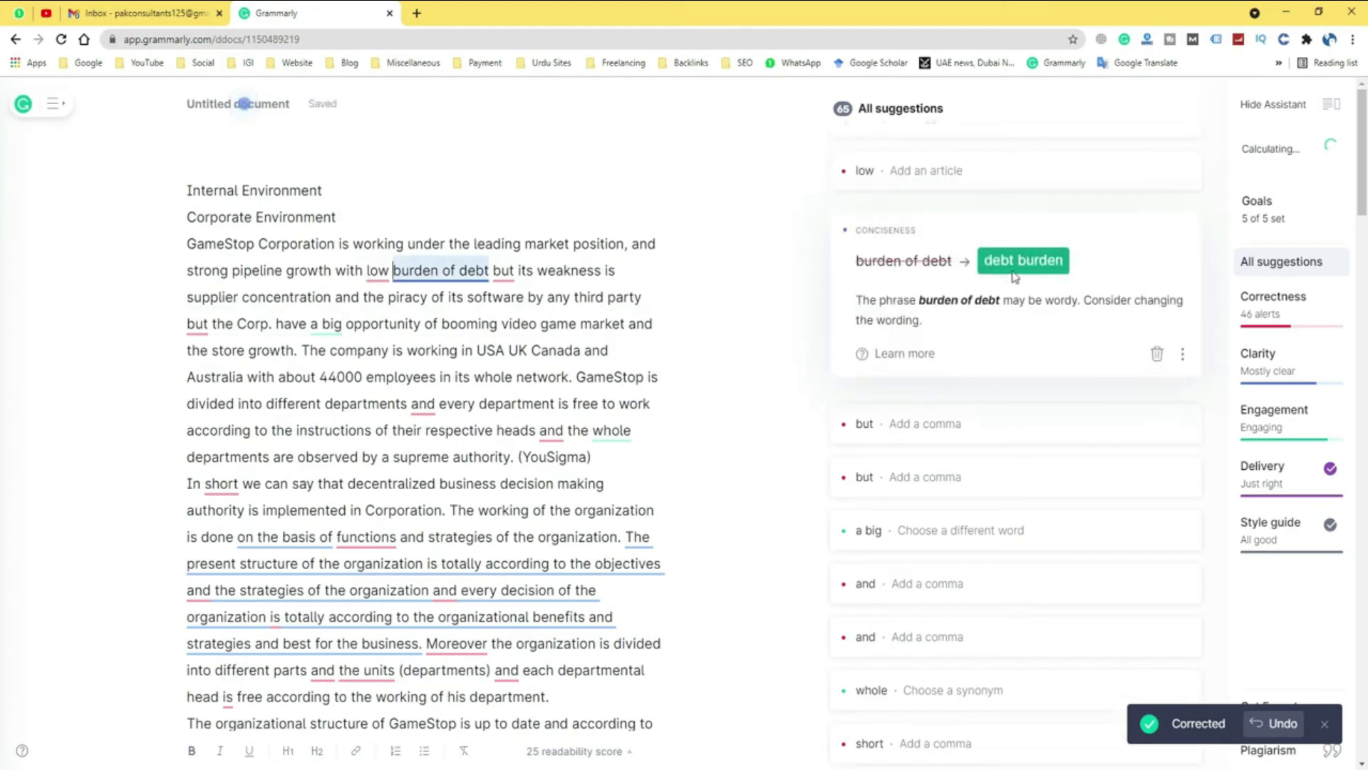
click(1012, 261)
Accept "entire" in place of "whole" and the comma before "and" following "different departments"
click(908, 423)
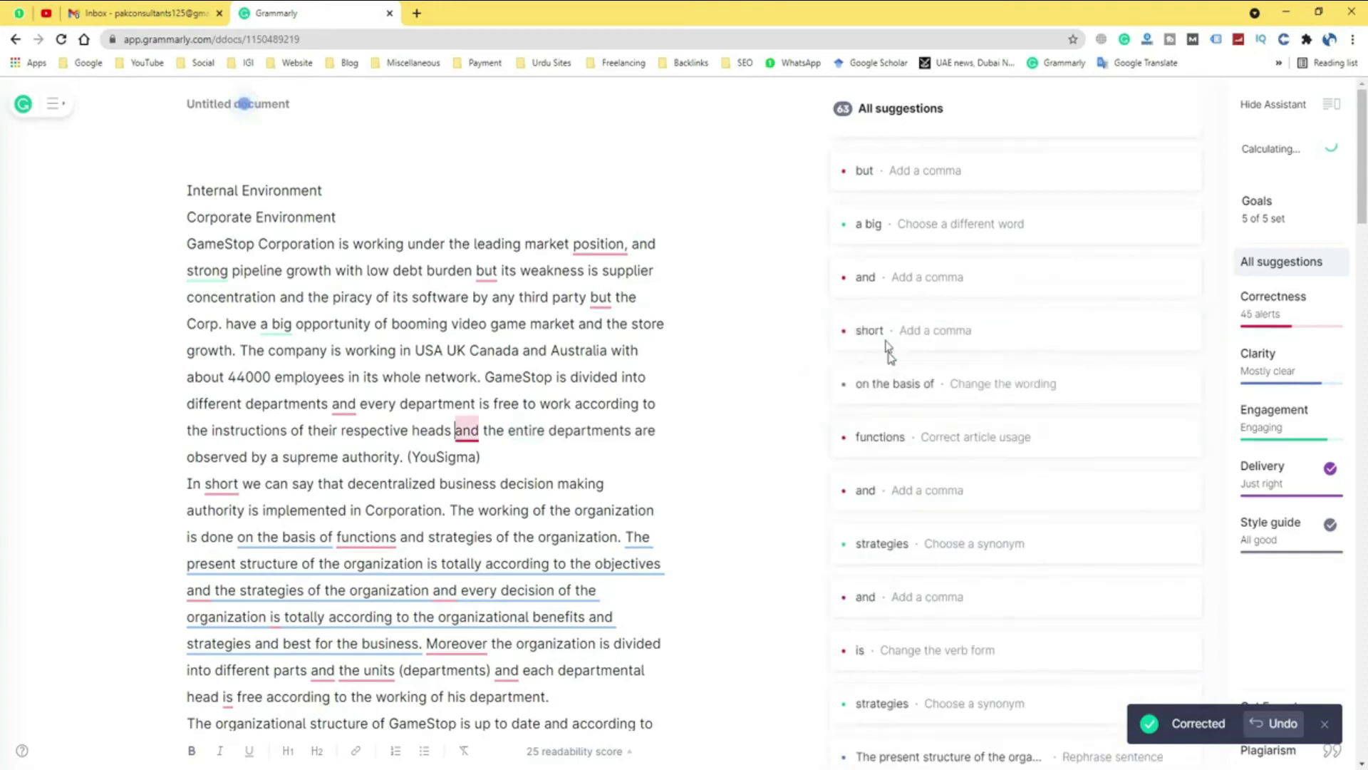
click(868, 279)
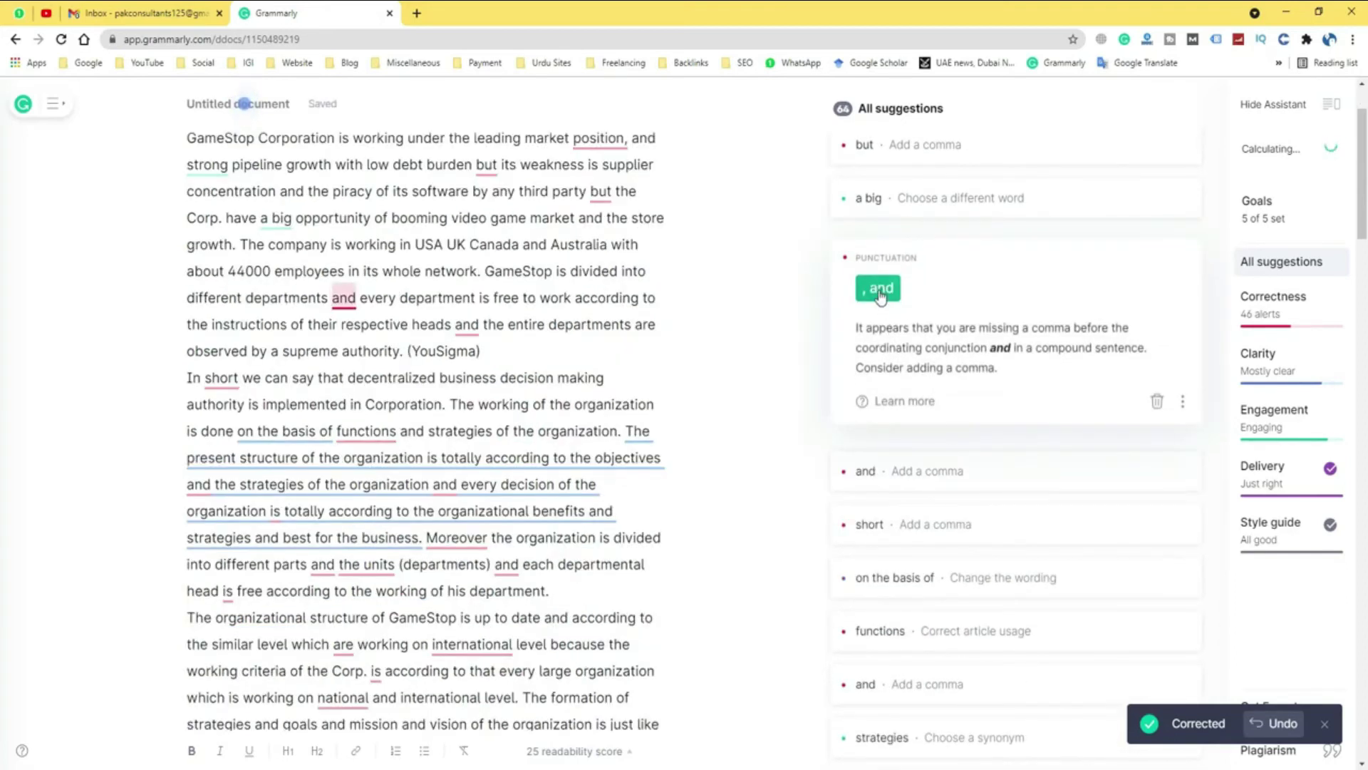
click(881, 289)
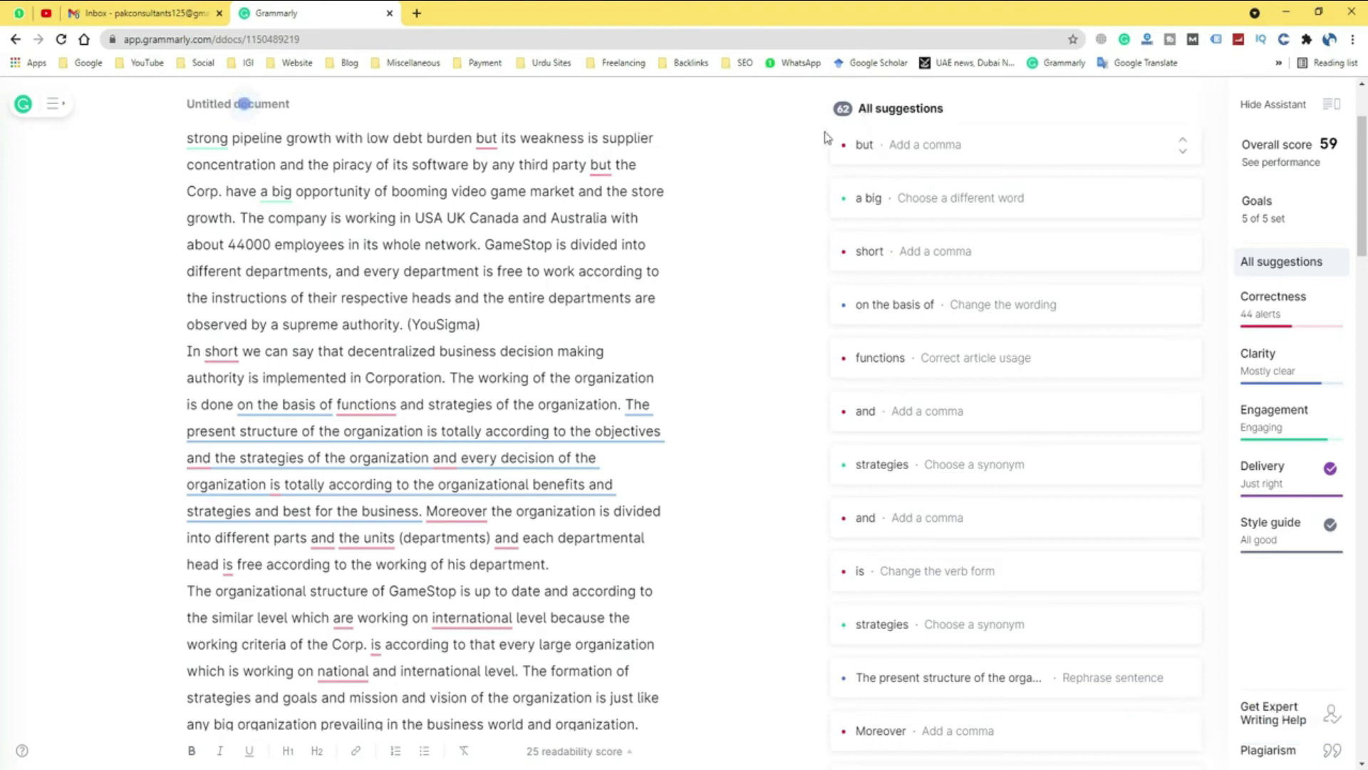
Accept the article corrections "a decentralized" and "a national", and open the verb suggestion for "is" following "Corp."
scroll(923, 346, down, 7)
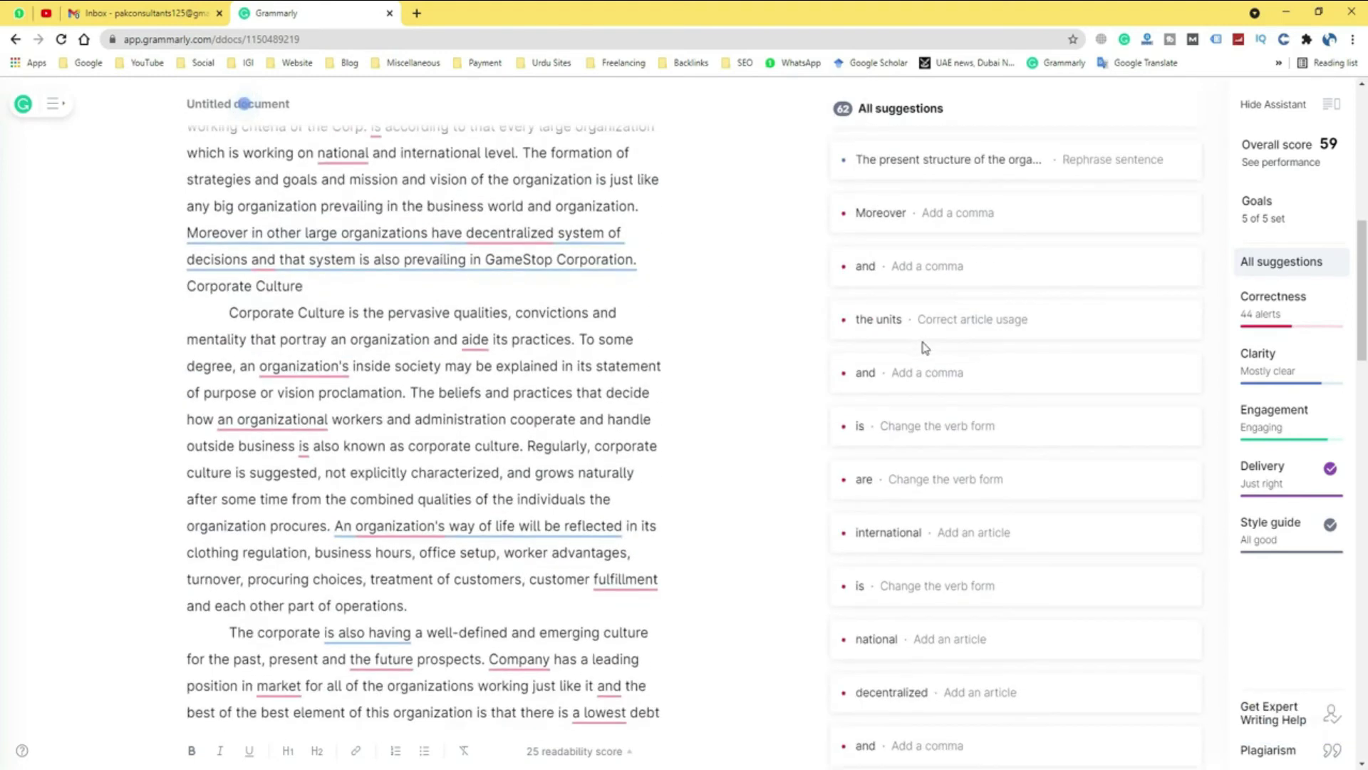
scroll(925, 348, down, 5)
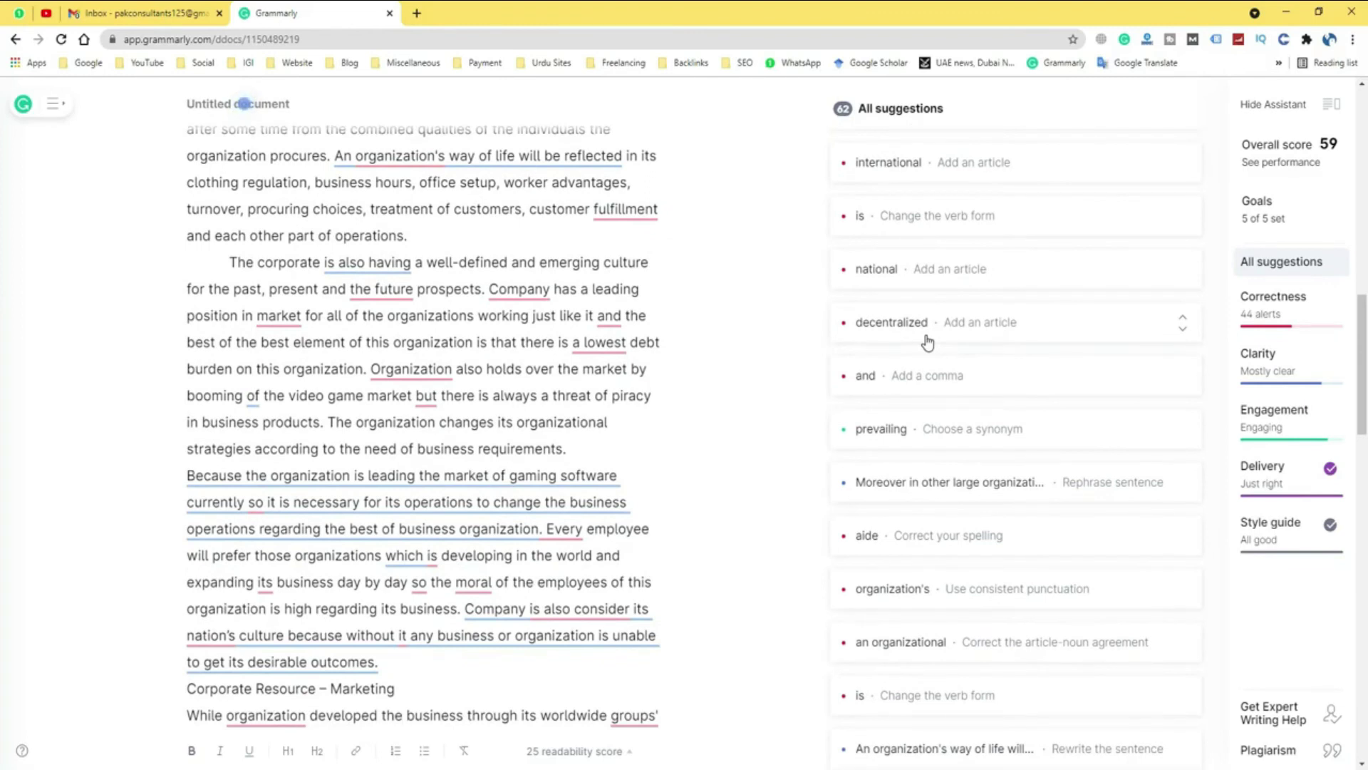
click(927, 343)
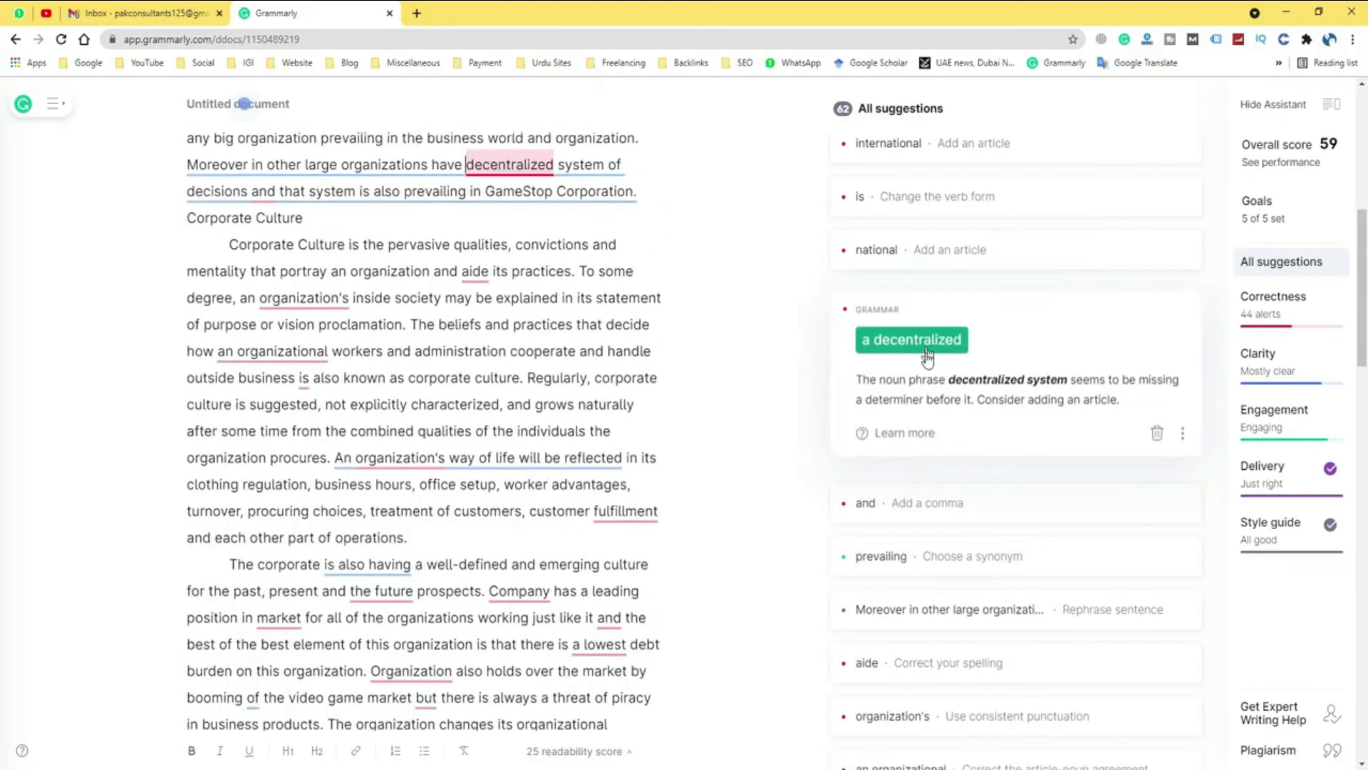
click(916, 340)
click(903, 264)
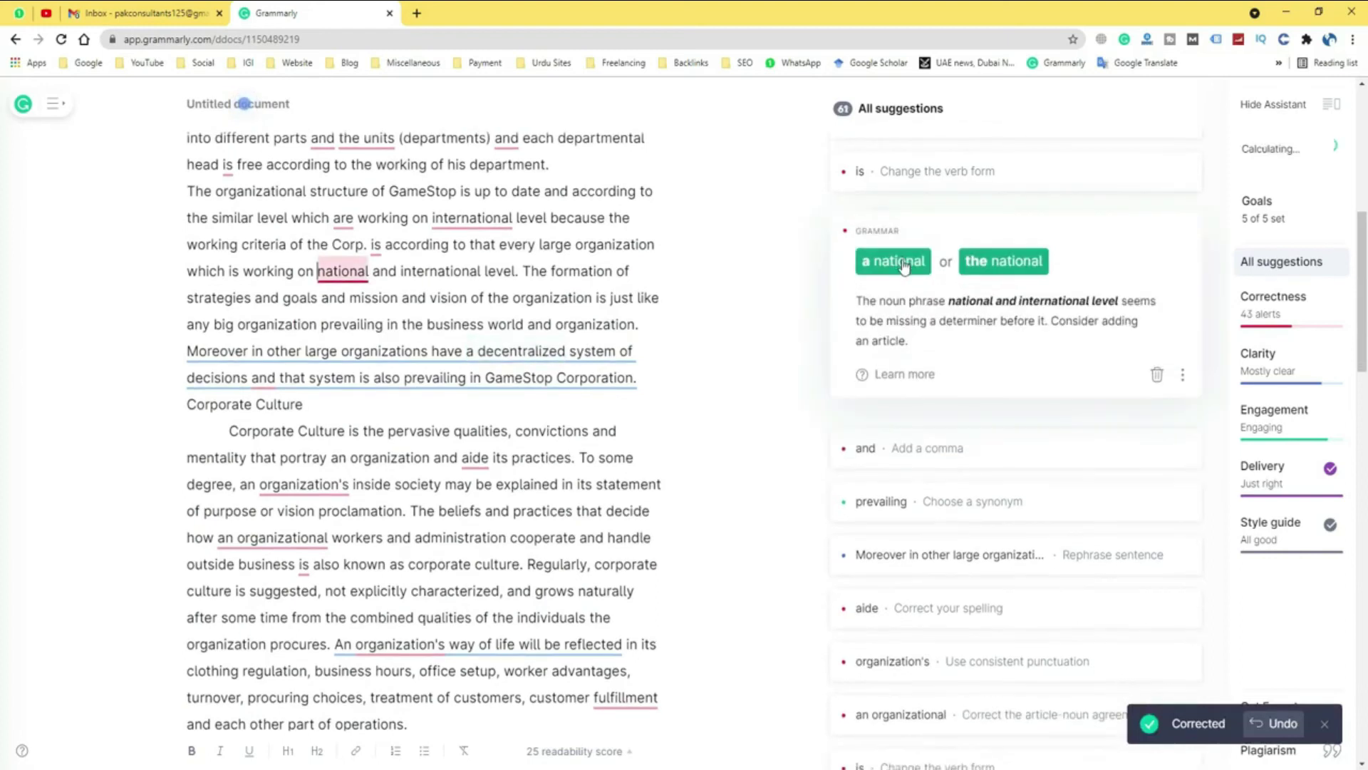
click(902, 262)
click(376, 258)
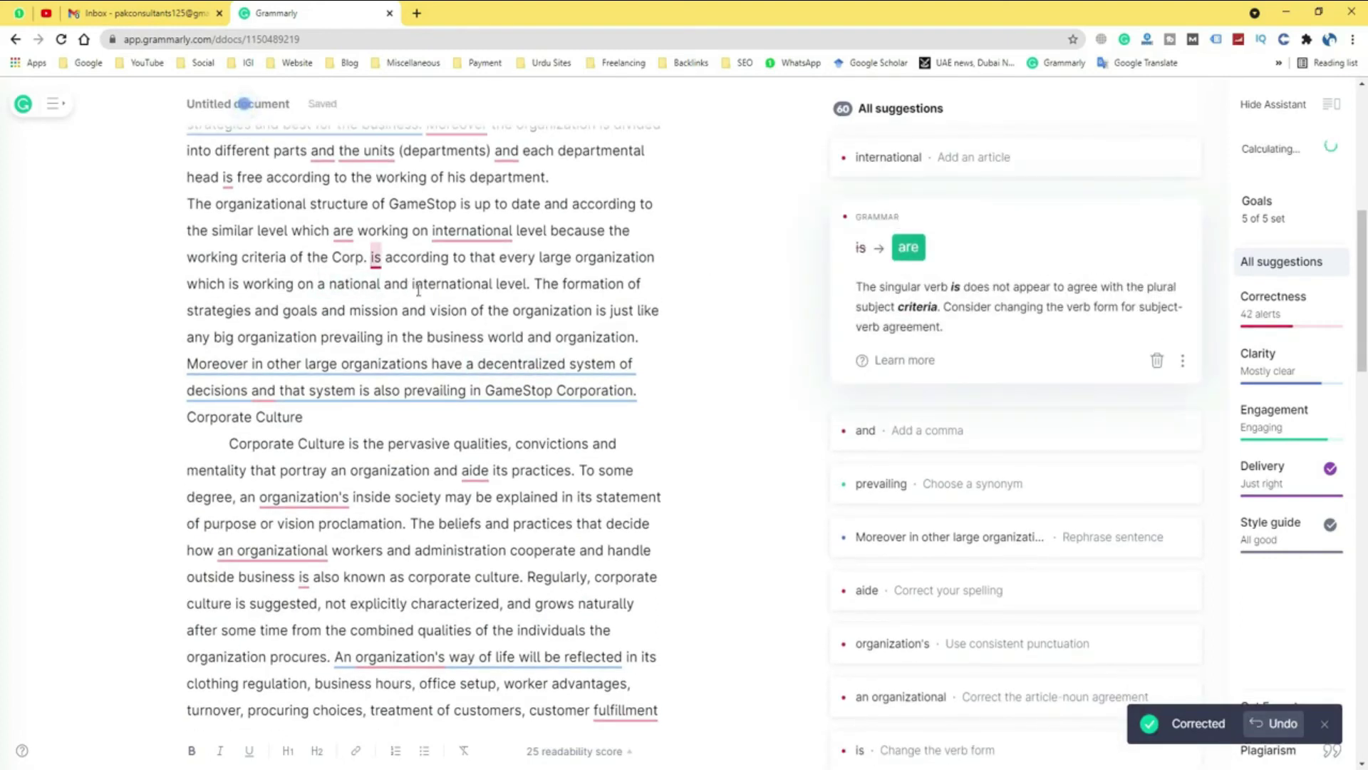
Copy the entire corrected text from Grammarly and replace the whole body of the GameStop Corp. Word document with it
scroll(524, 471, down, 7)
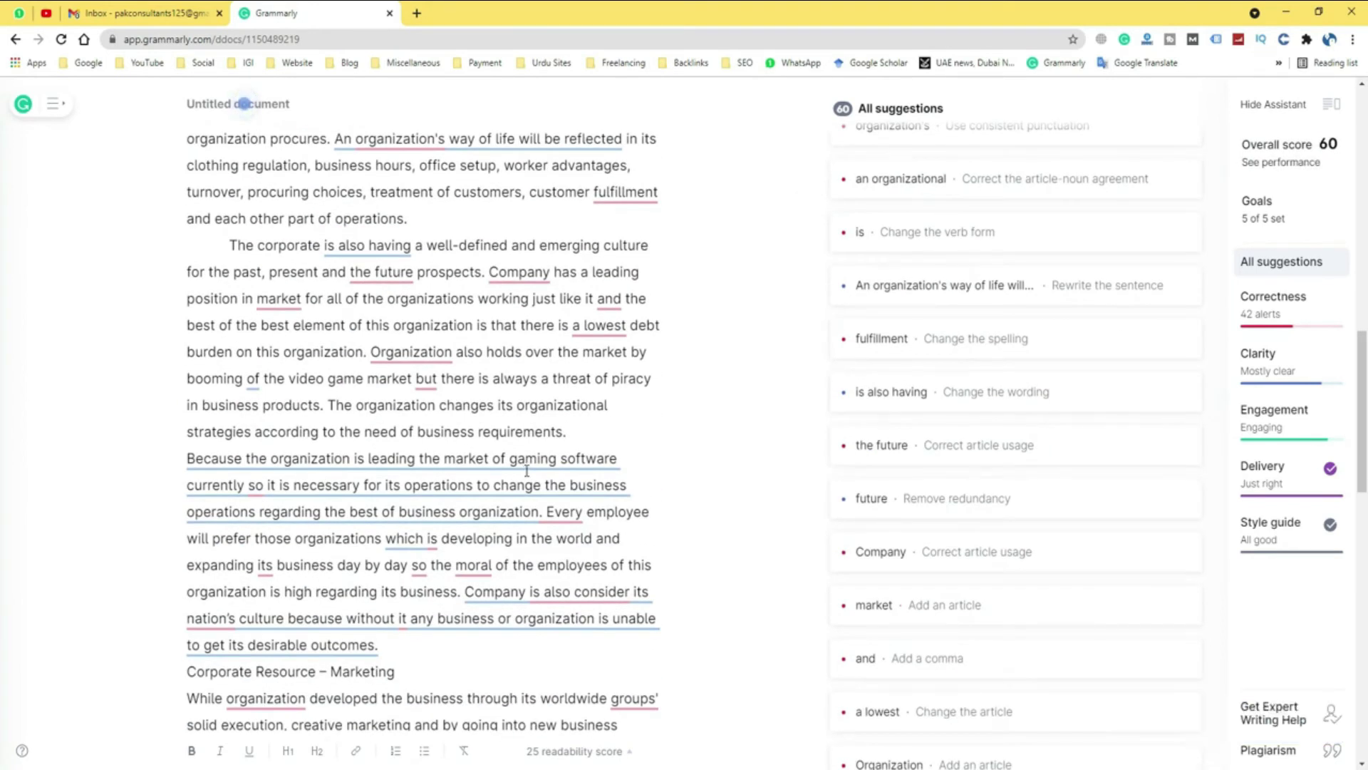
click(527, 434)
key(ctrl+a)
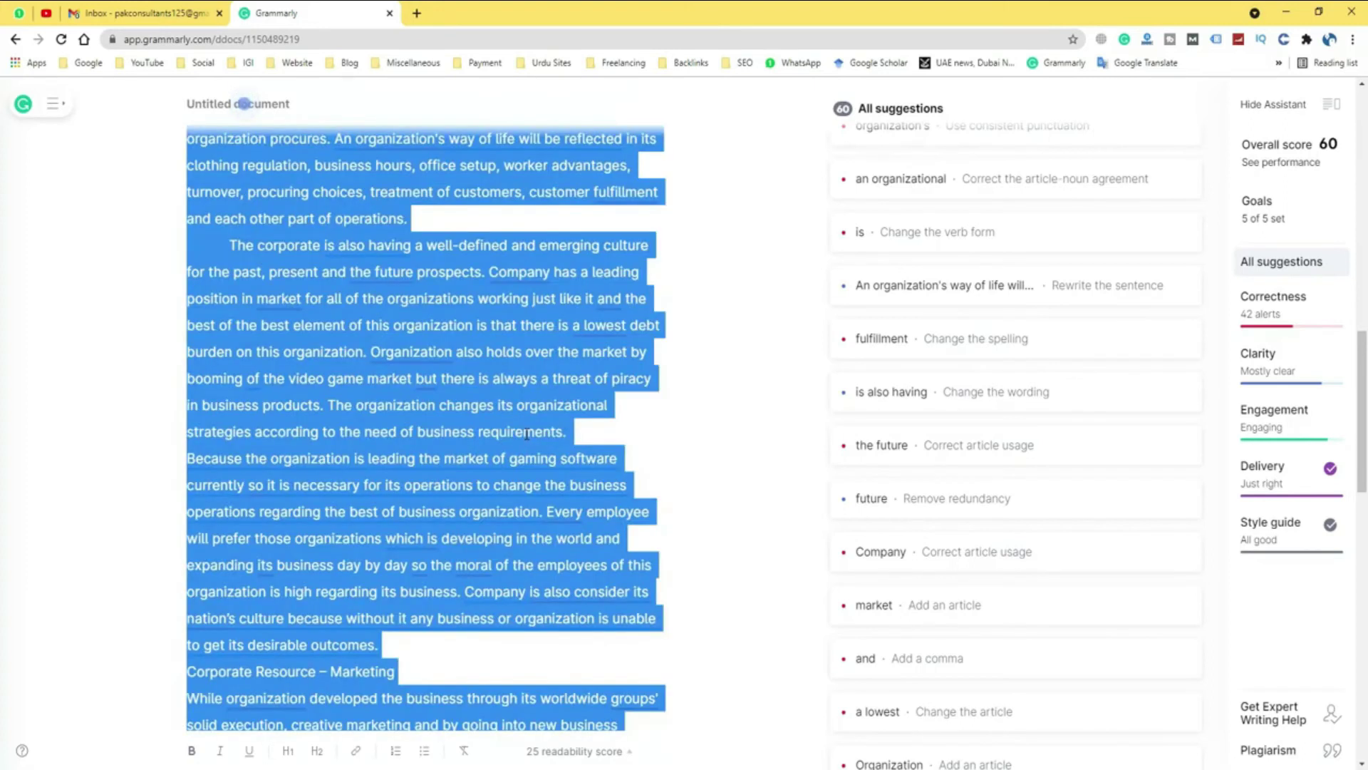
key(ctrl+c)
key(alt+Tab)
key(ctrl+a)
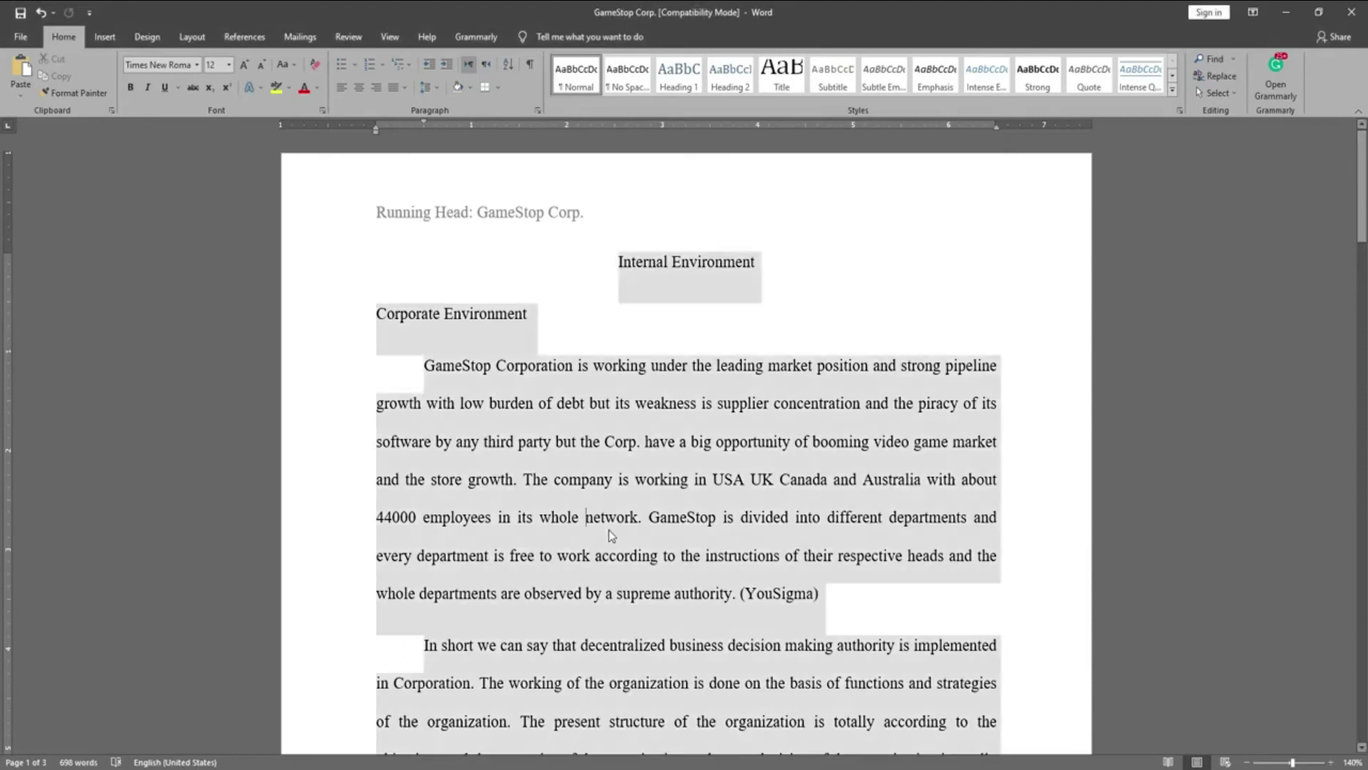
key(ctrl+v)
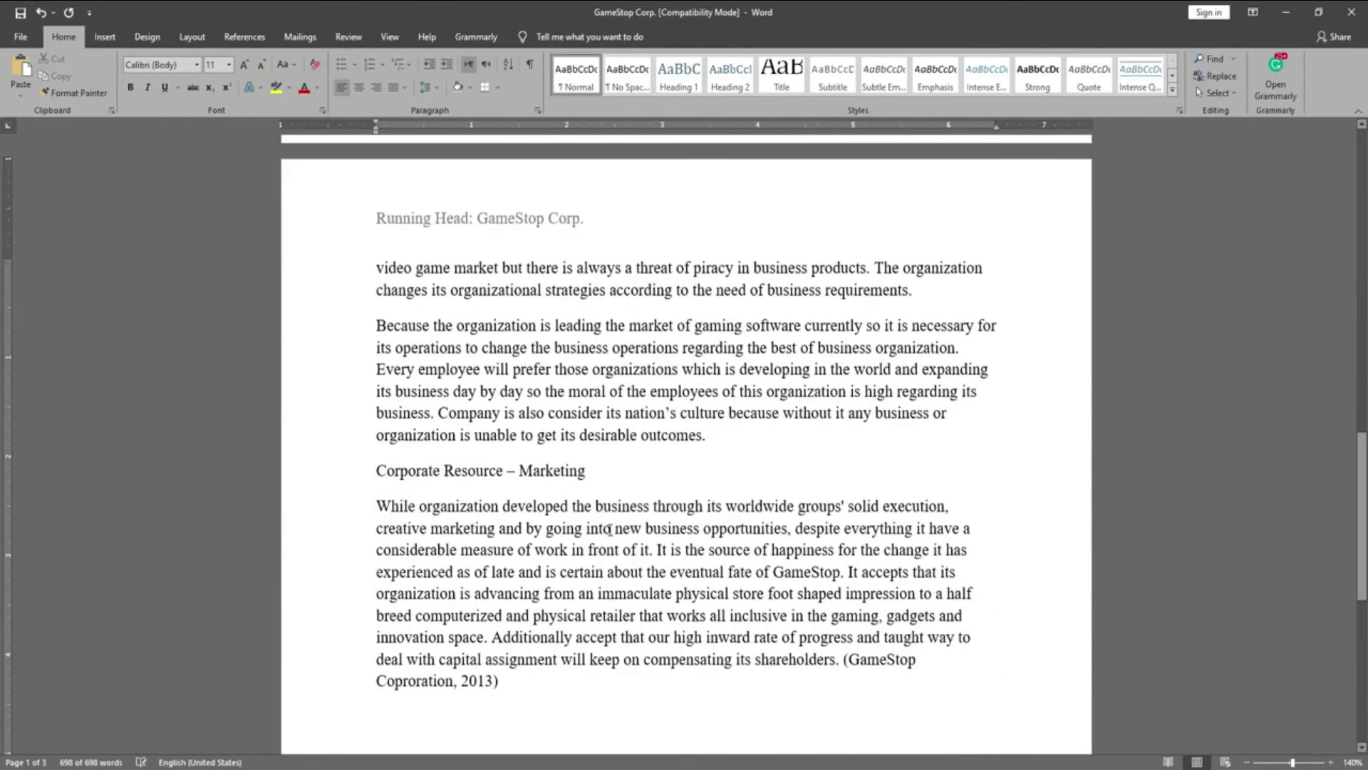
scroll(609, 528, up, 15)
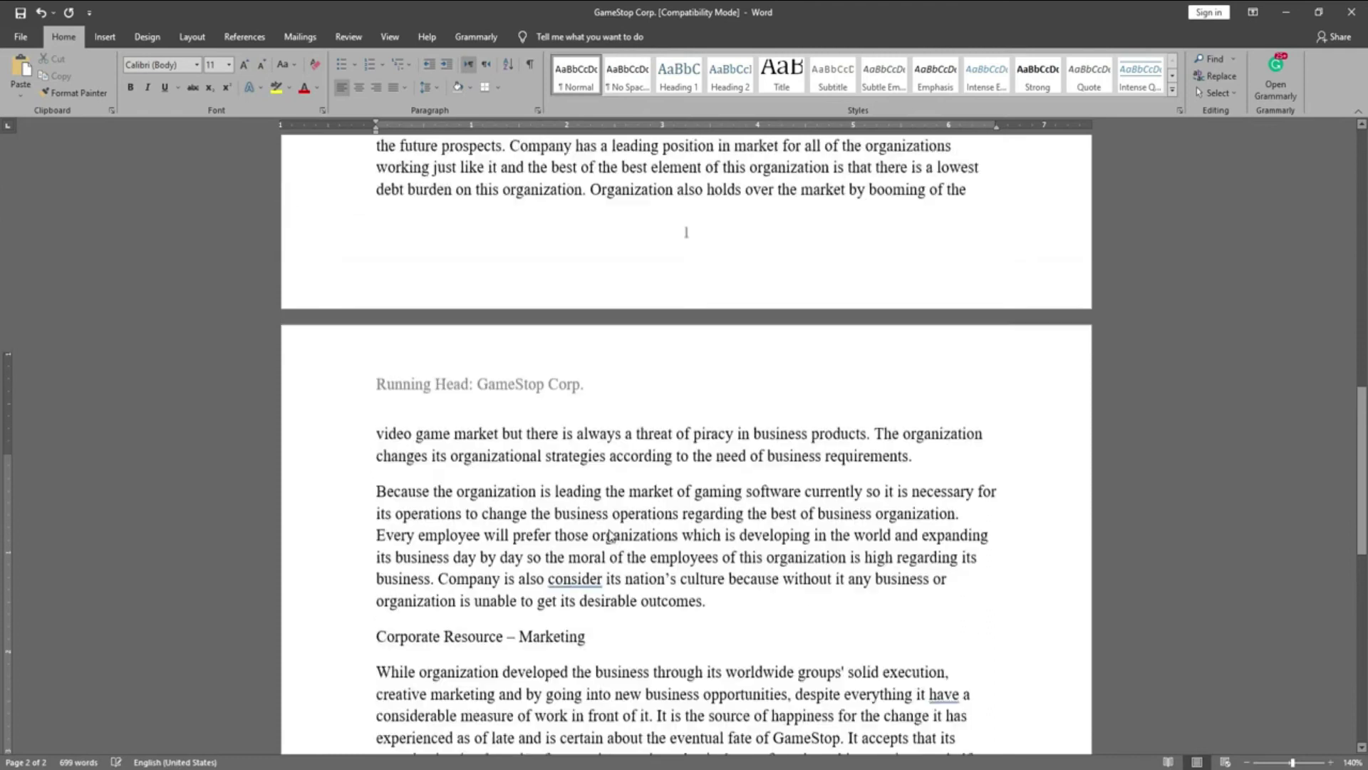
scroll(609, 529, up, 4)
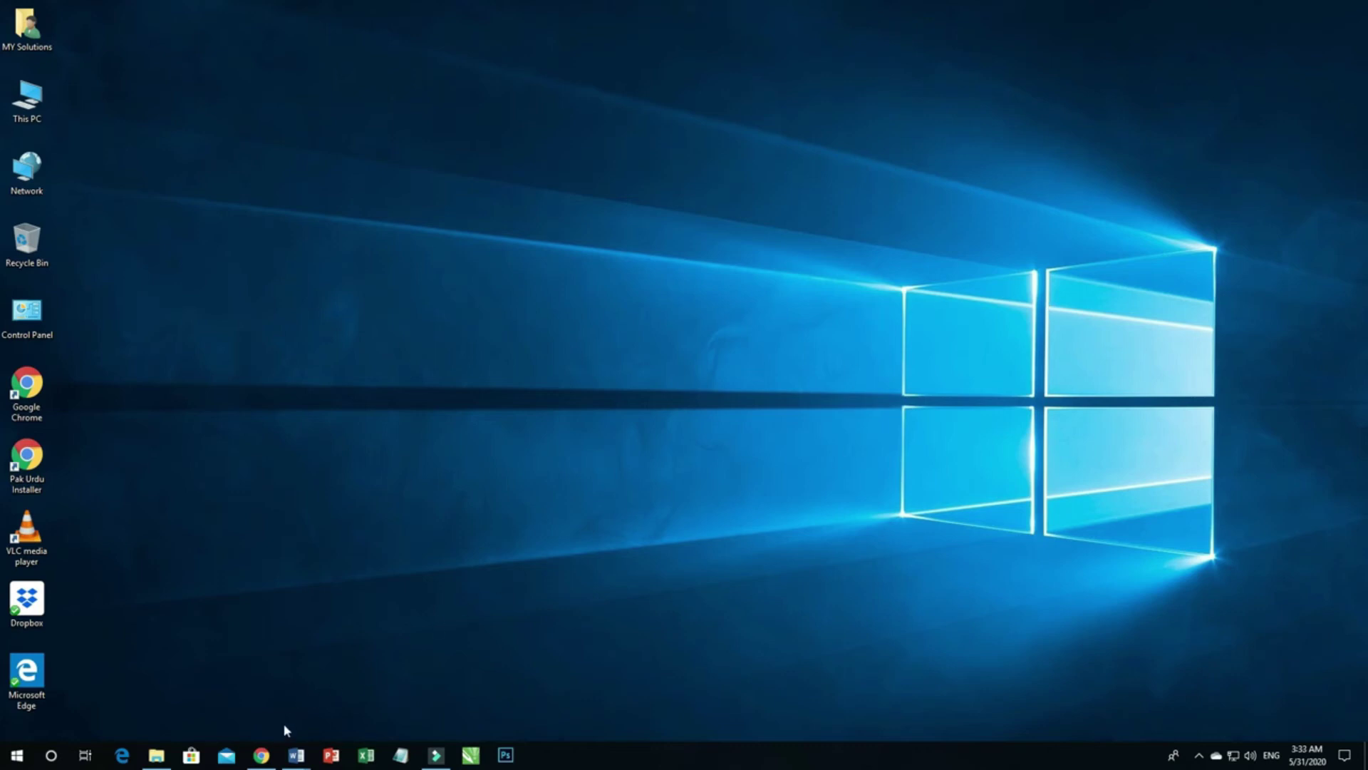
Switch to Chrome and look through the videos and playlists on the MY Solutions YouTube channel
click(261, 755)
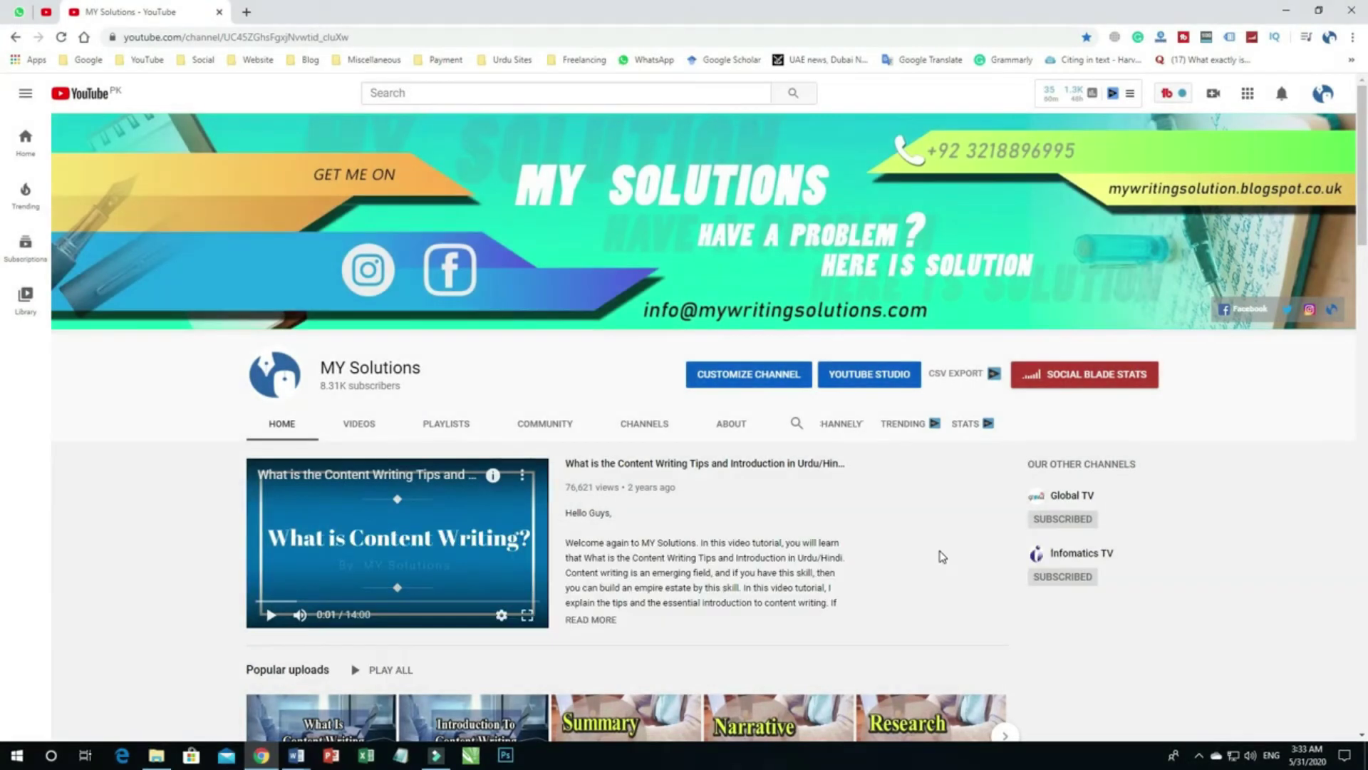
scroll(943, 554, down, 6)
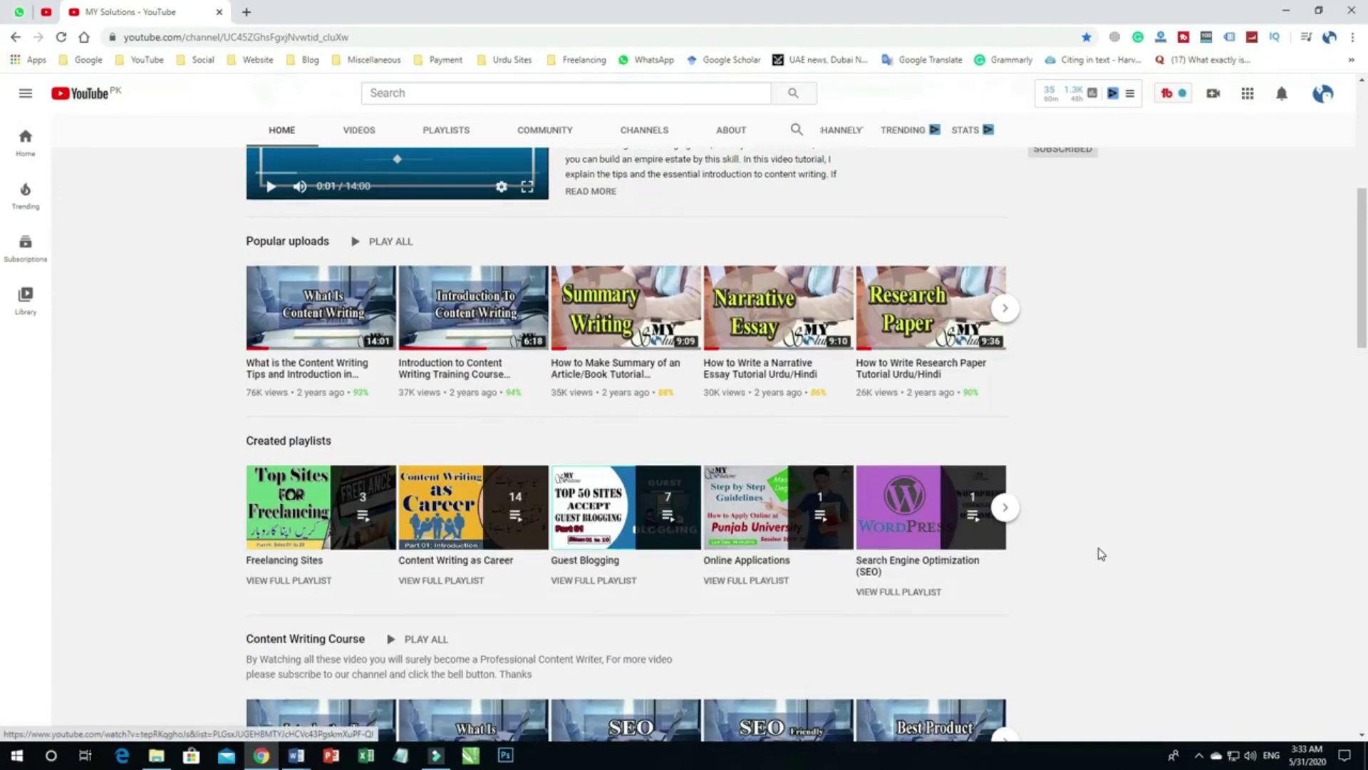
scroll(1101, 554, down, 6)
scroll(1101, 555, down, 6)
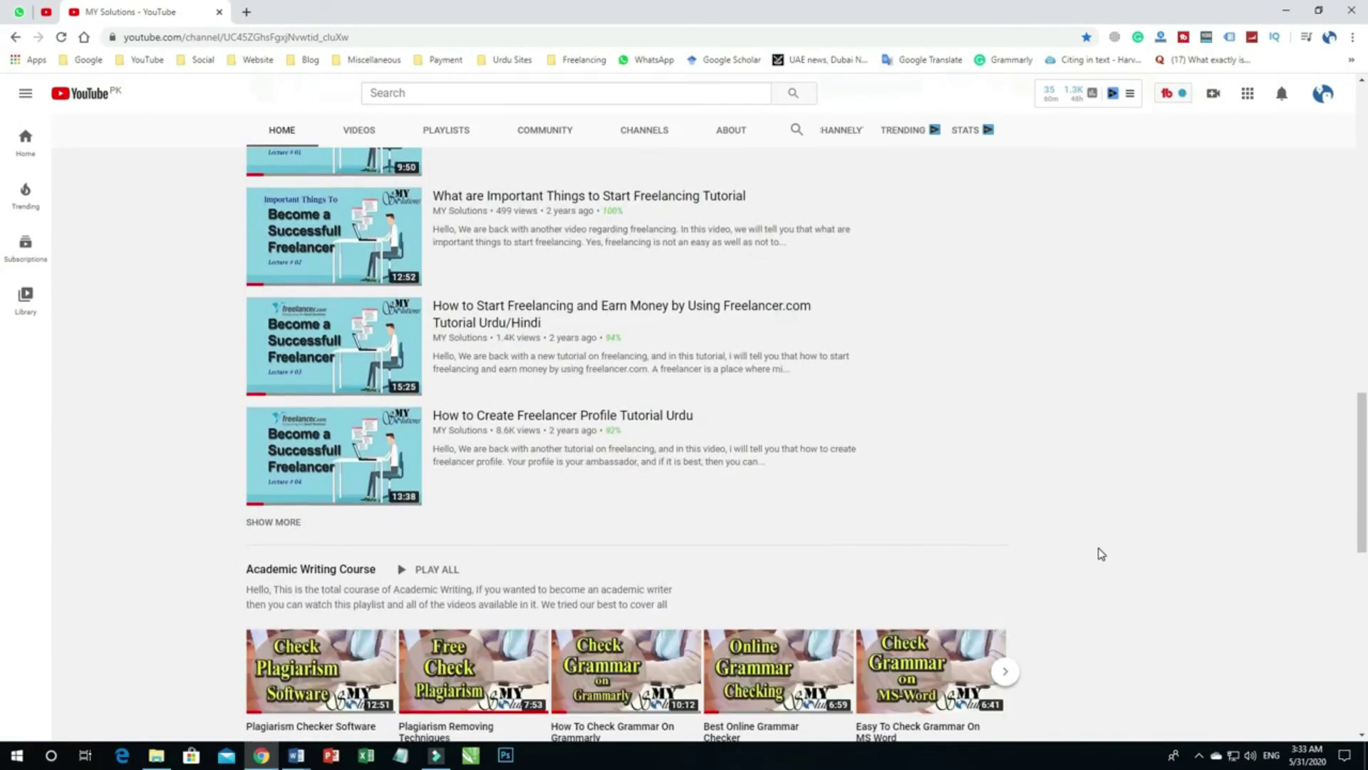
scroll(1101, 554, up, 9)
scroll(1101, 554, up, 9)
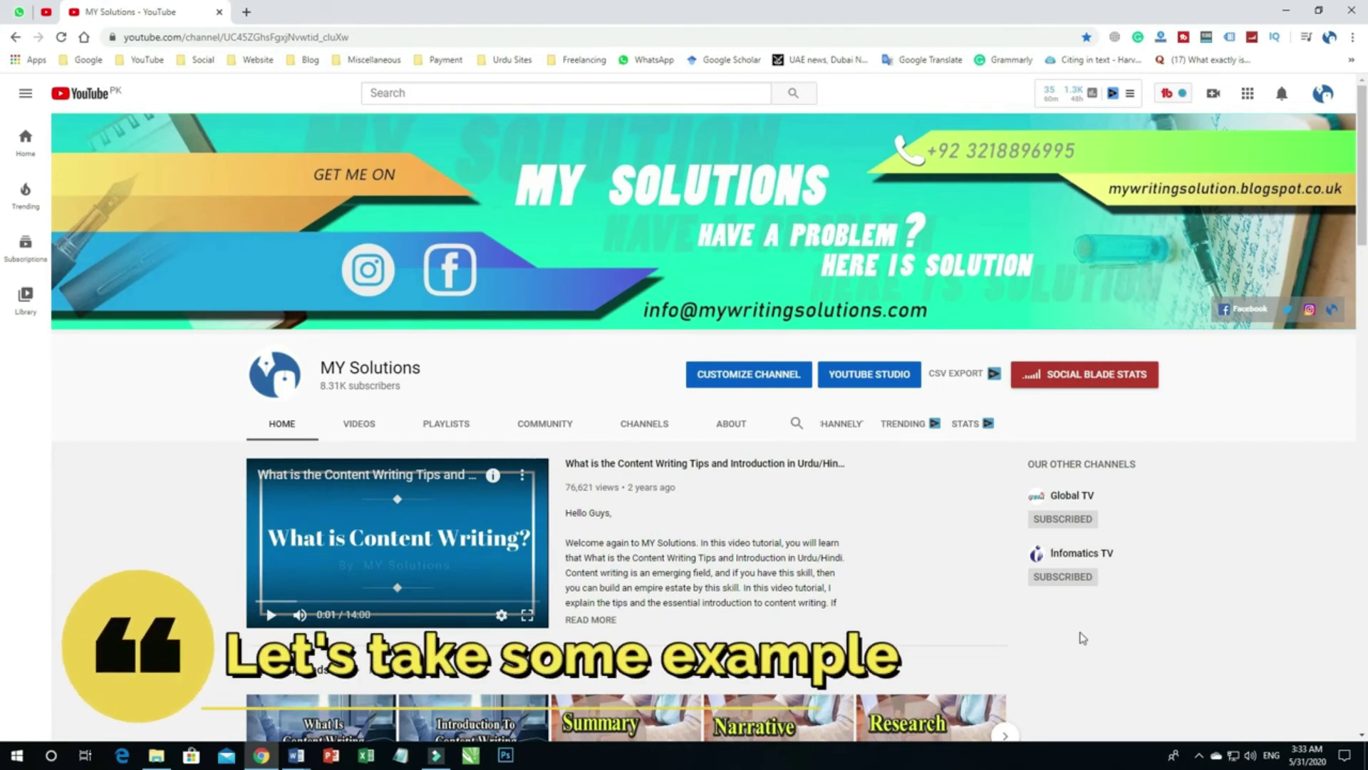
Switch to the blank Word document and enlarge its page view to 170%
mouse_move(297, 756)
click(390, 722)
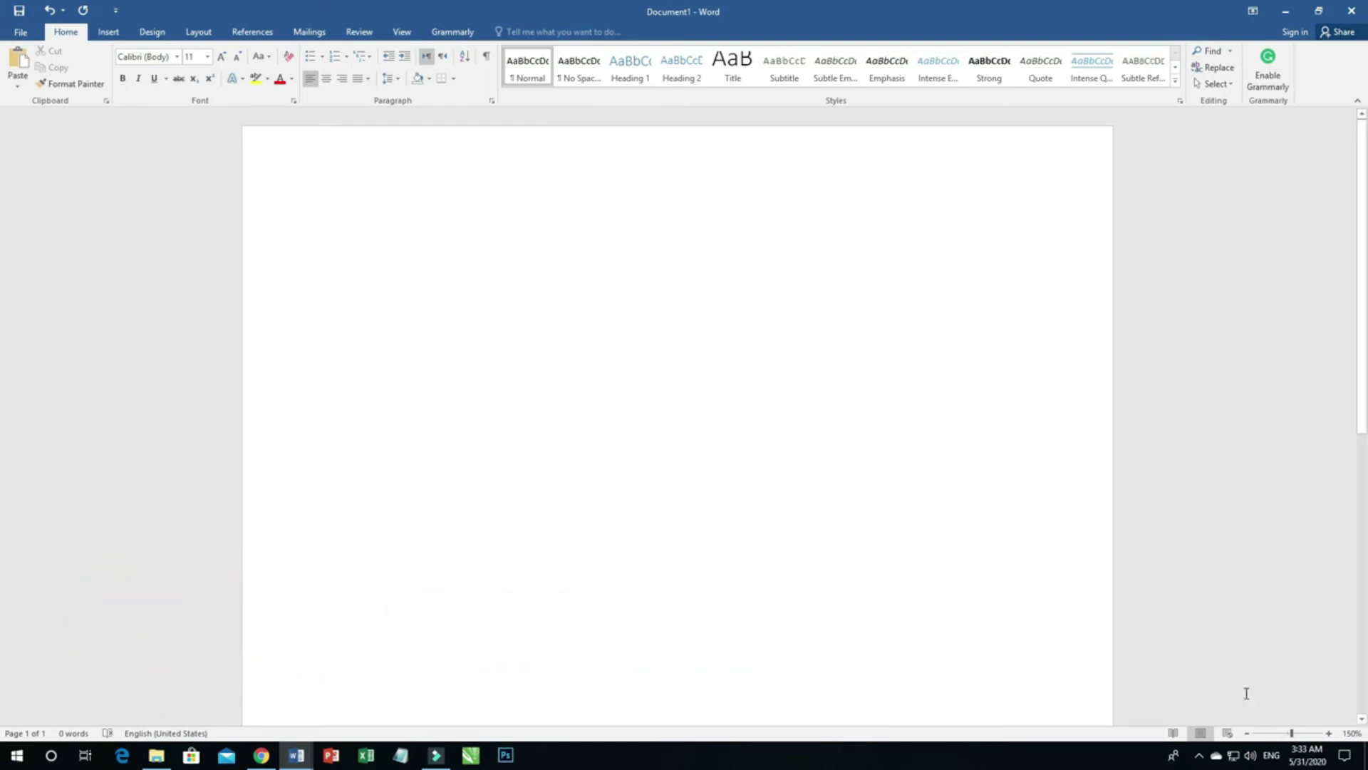
click(1329, 734)
click(1329, 733)
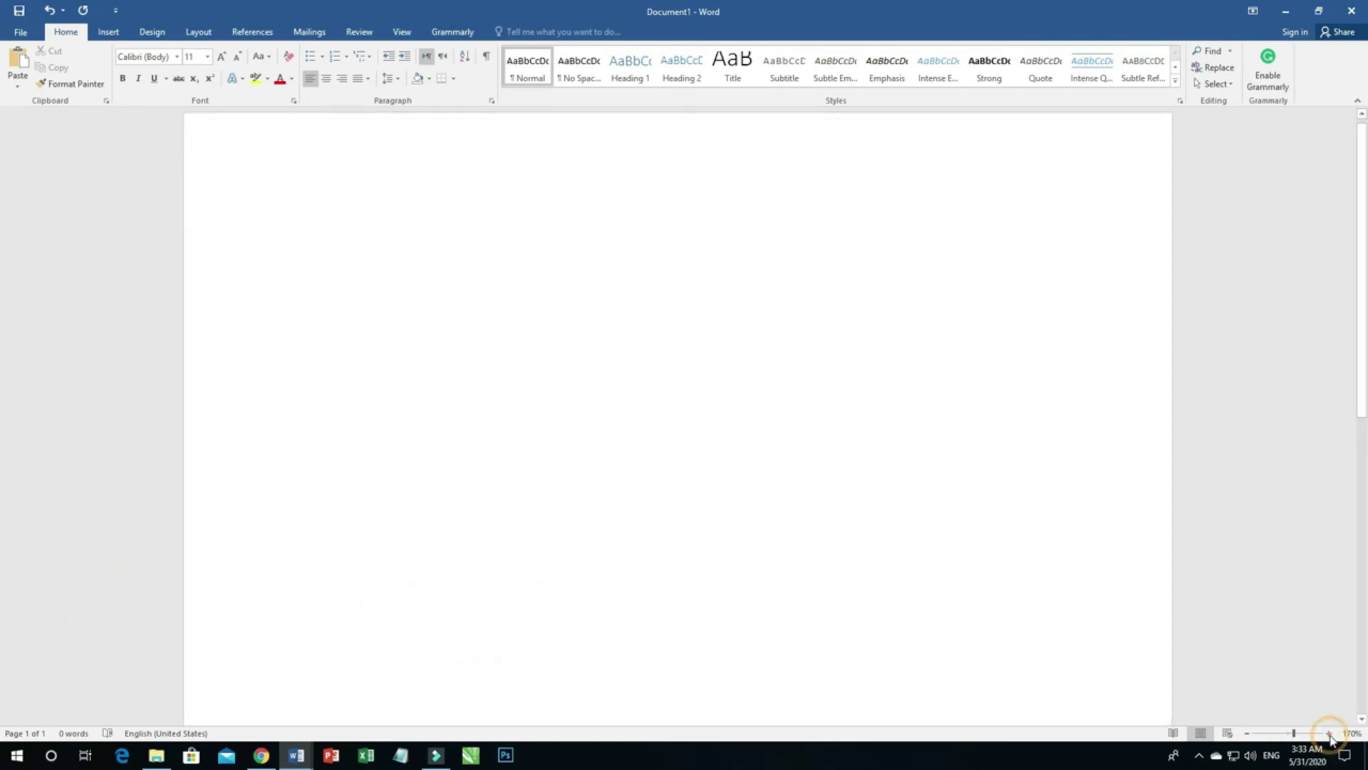
scroll(691, 445, up, 1)
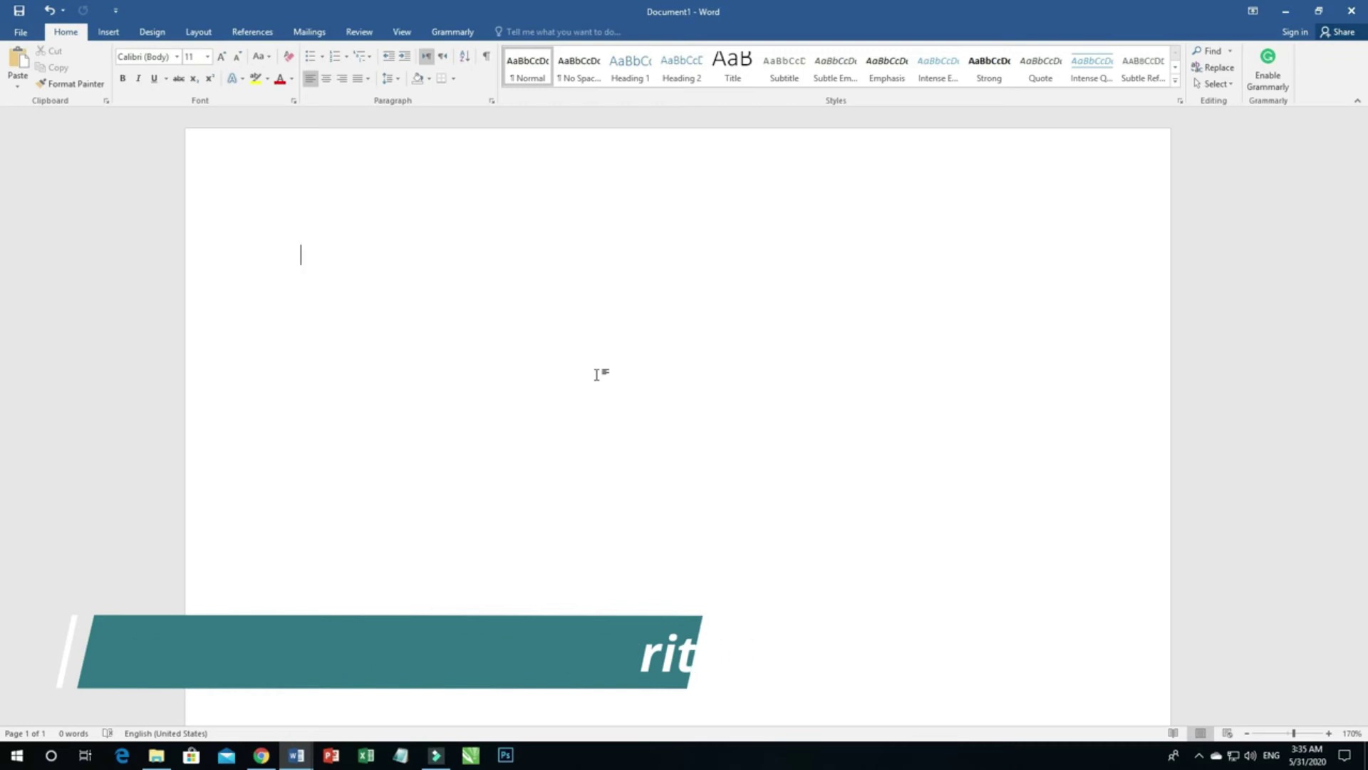
Start saving the blank document as a Word Document and name the file Home Security
key(ctrl+s)
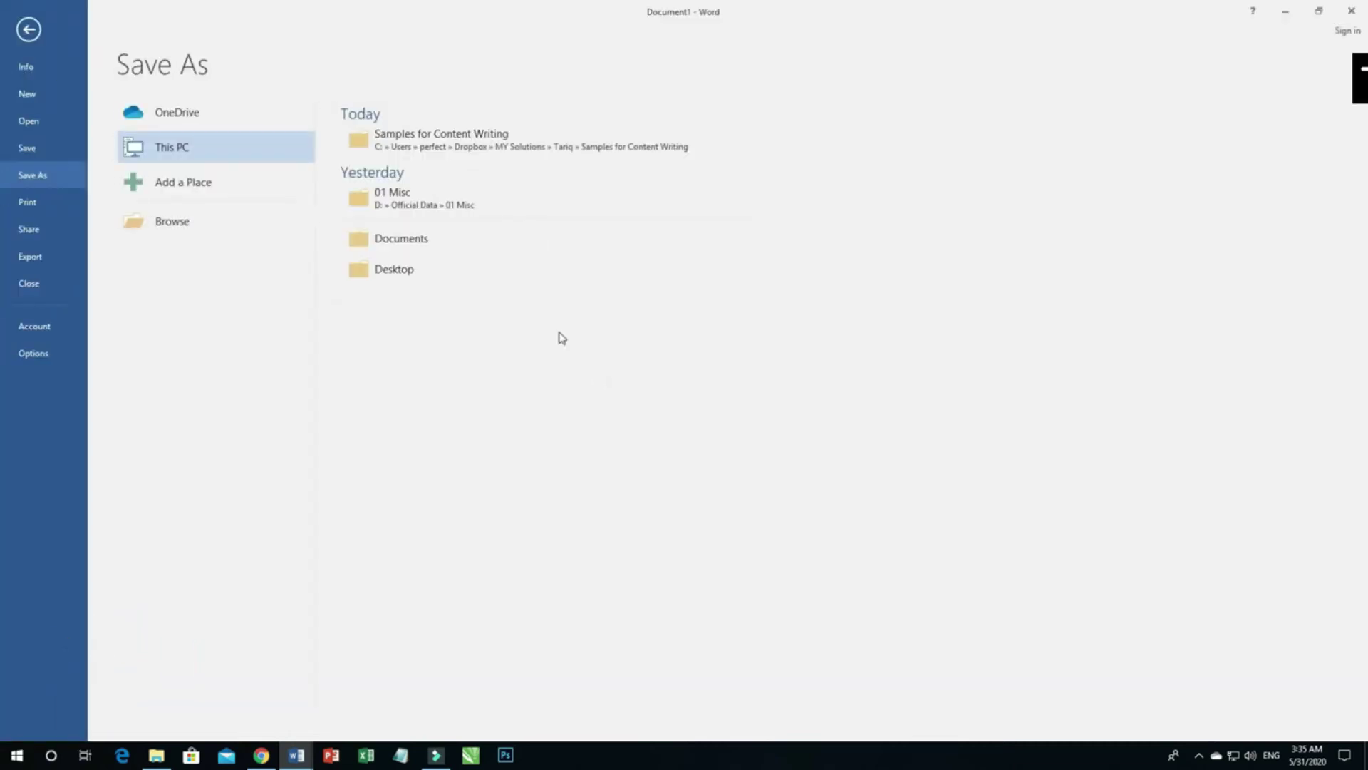
click(394, 268)
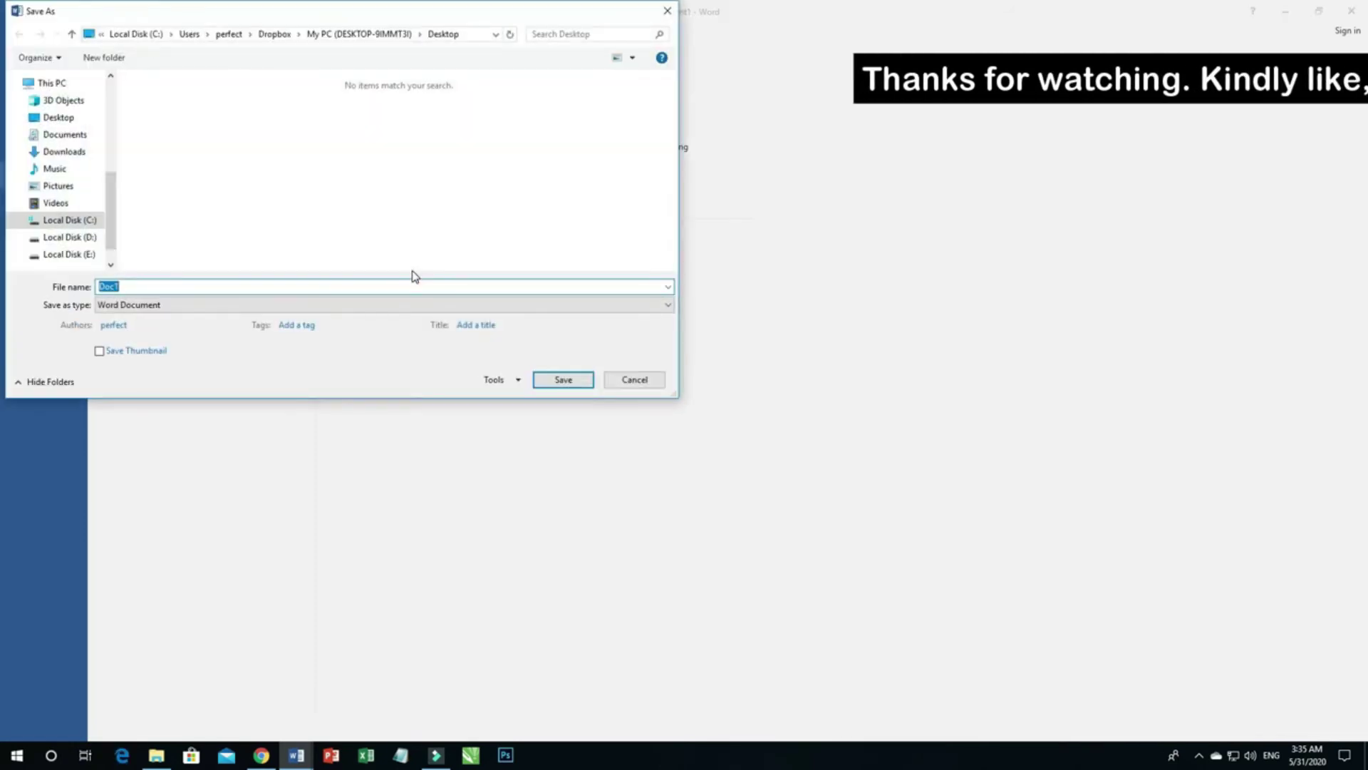
text(Hopm)
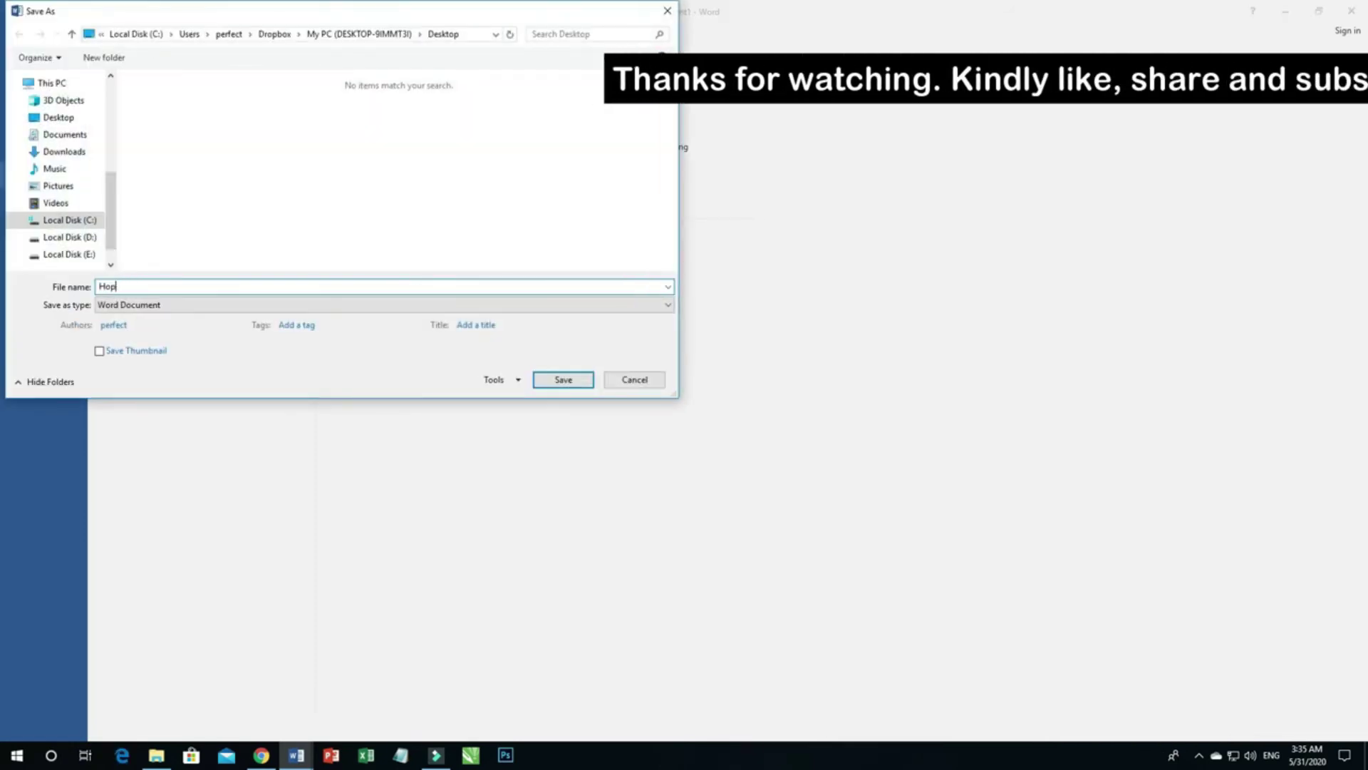
key(BackSpace)
key(BackSpace)
text(me Securiot)
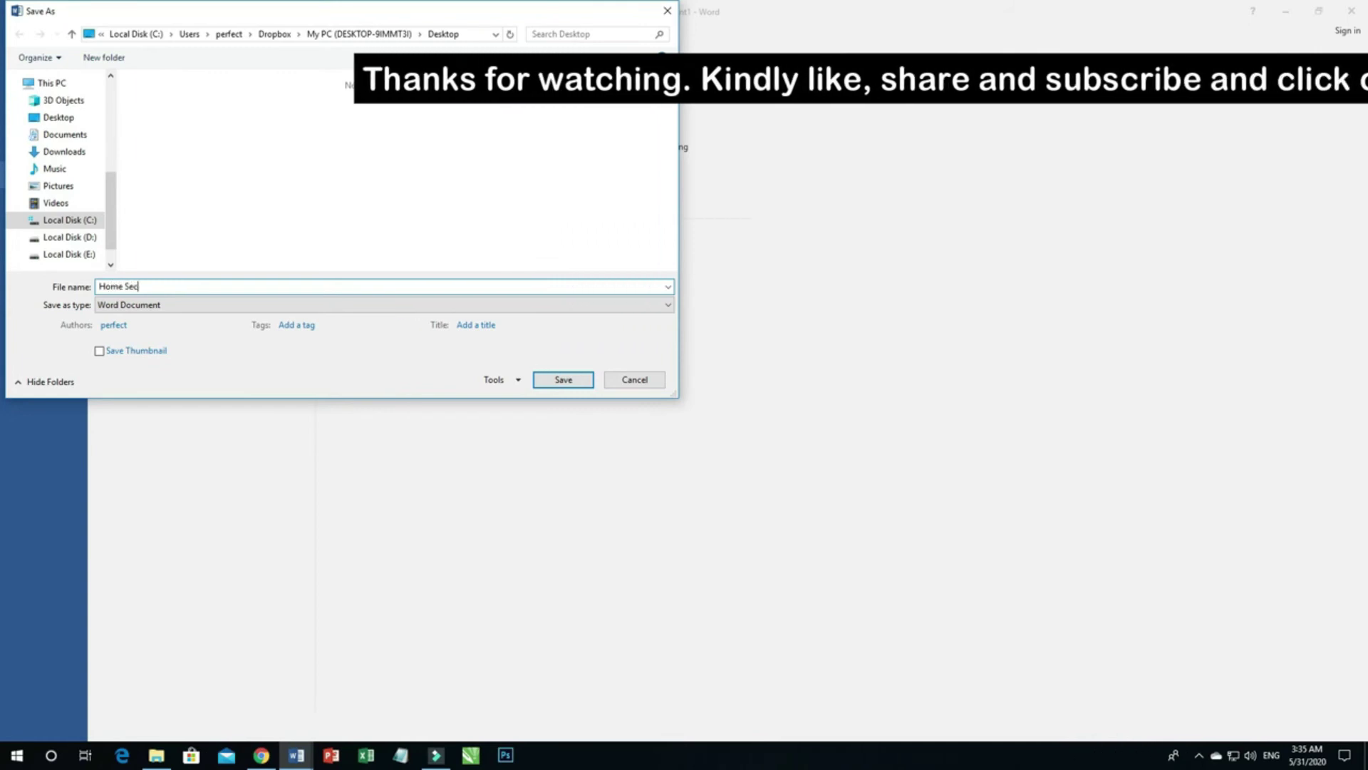
key(BackSpace)
key(BackSpace)
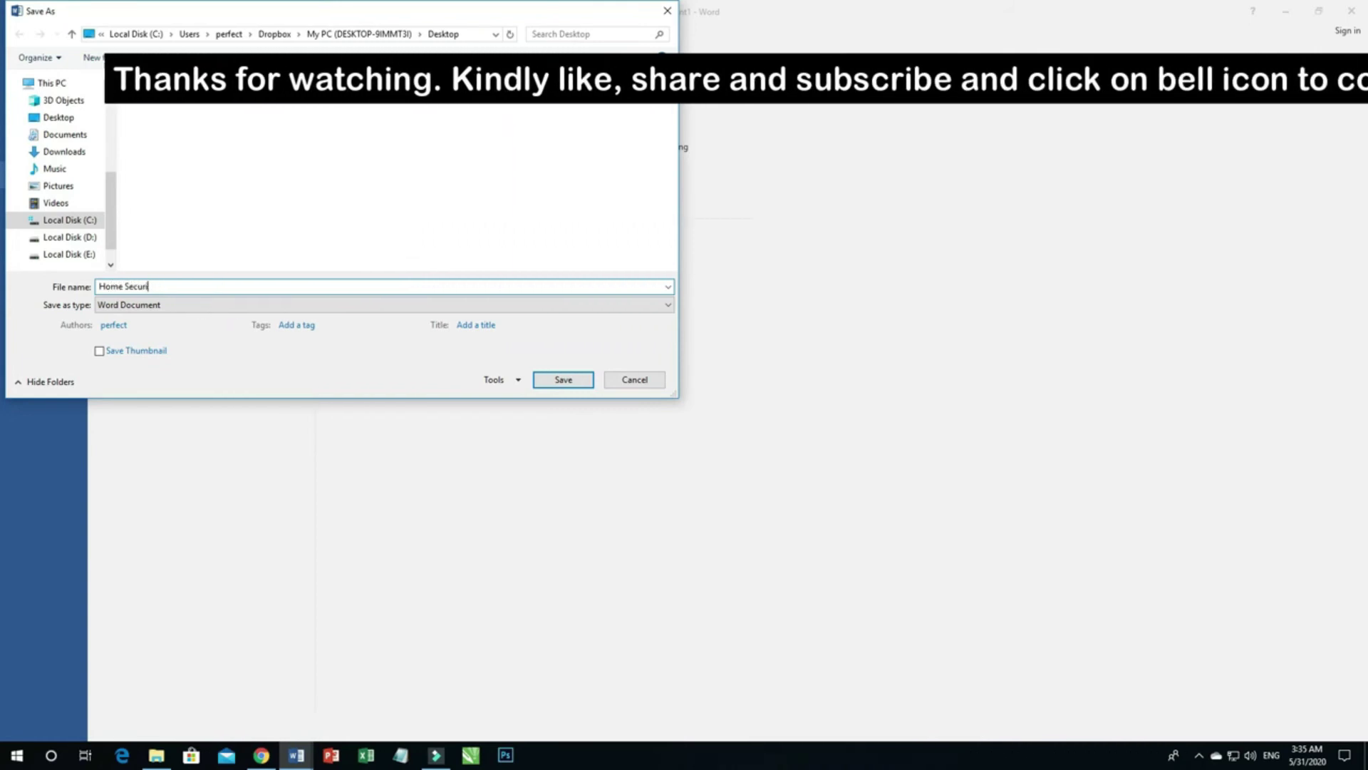
text(ty)
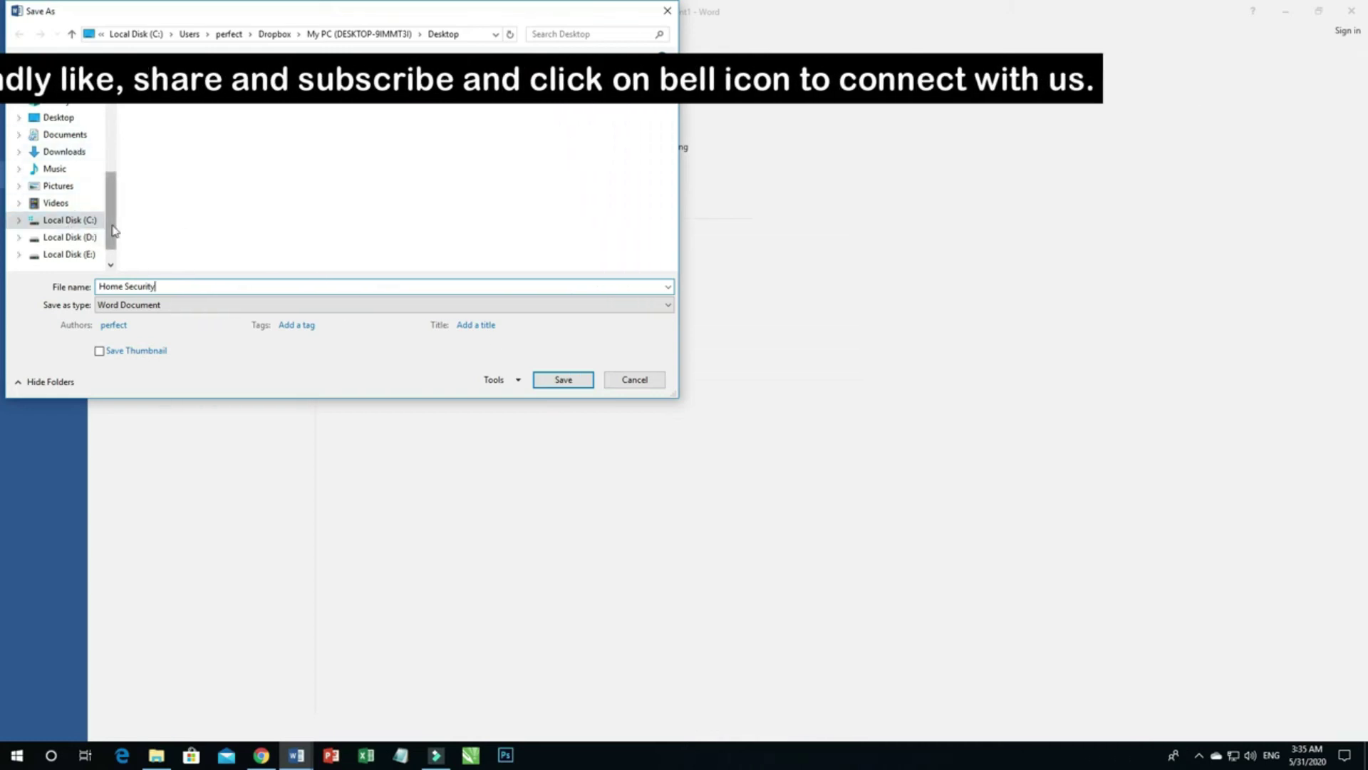
Choose the Desktop folder under This PC as the save location and save the file there
scroll(68, 214, up, 3)
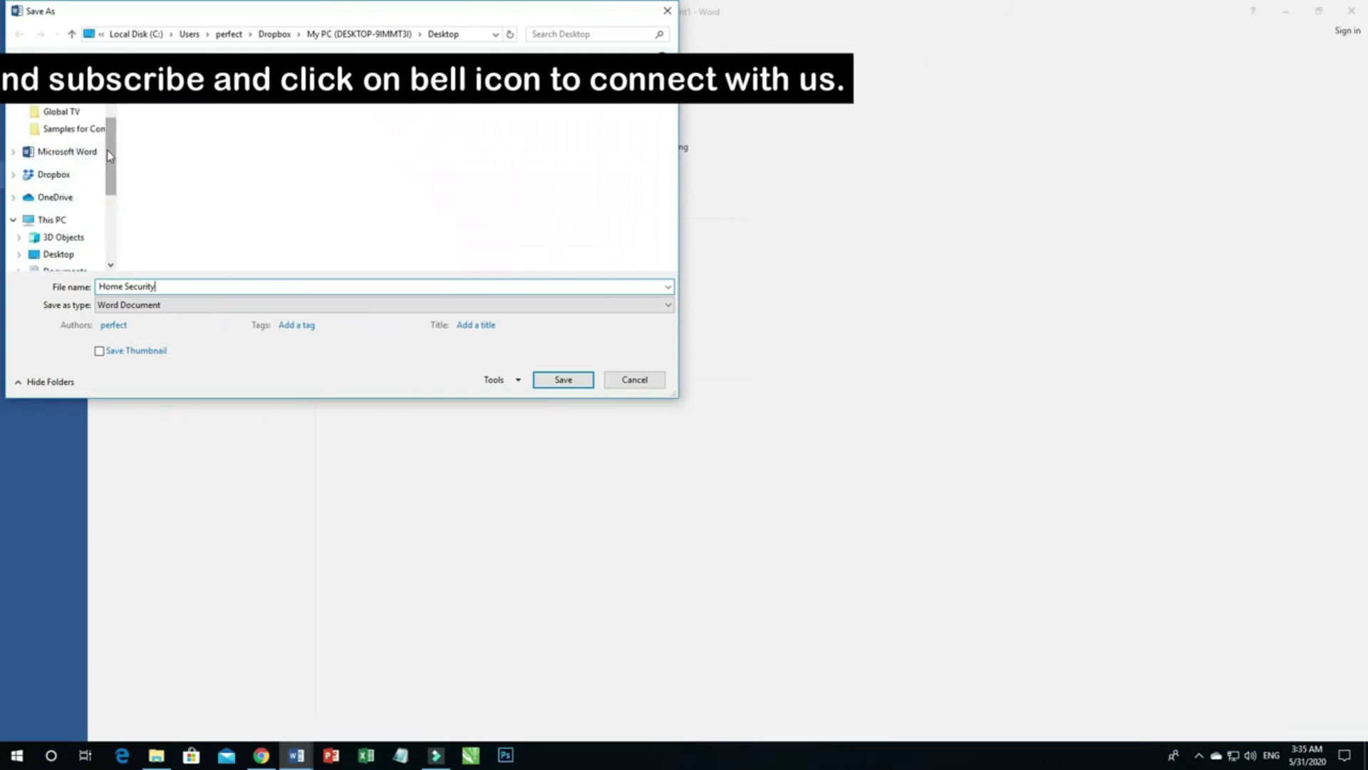
scroll(93, 157, up, 3)
click(59, 106)
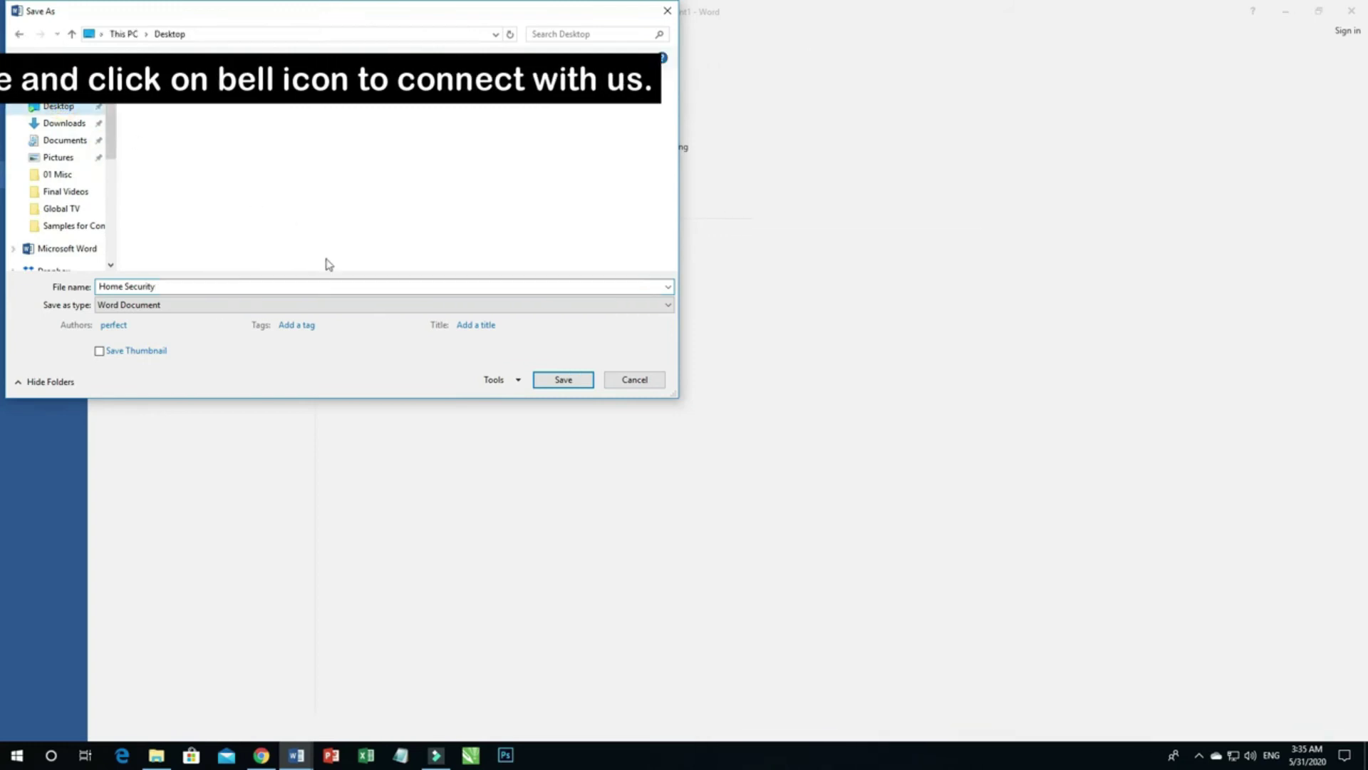
click(554, 379)
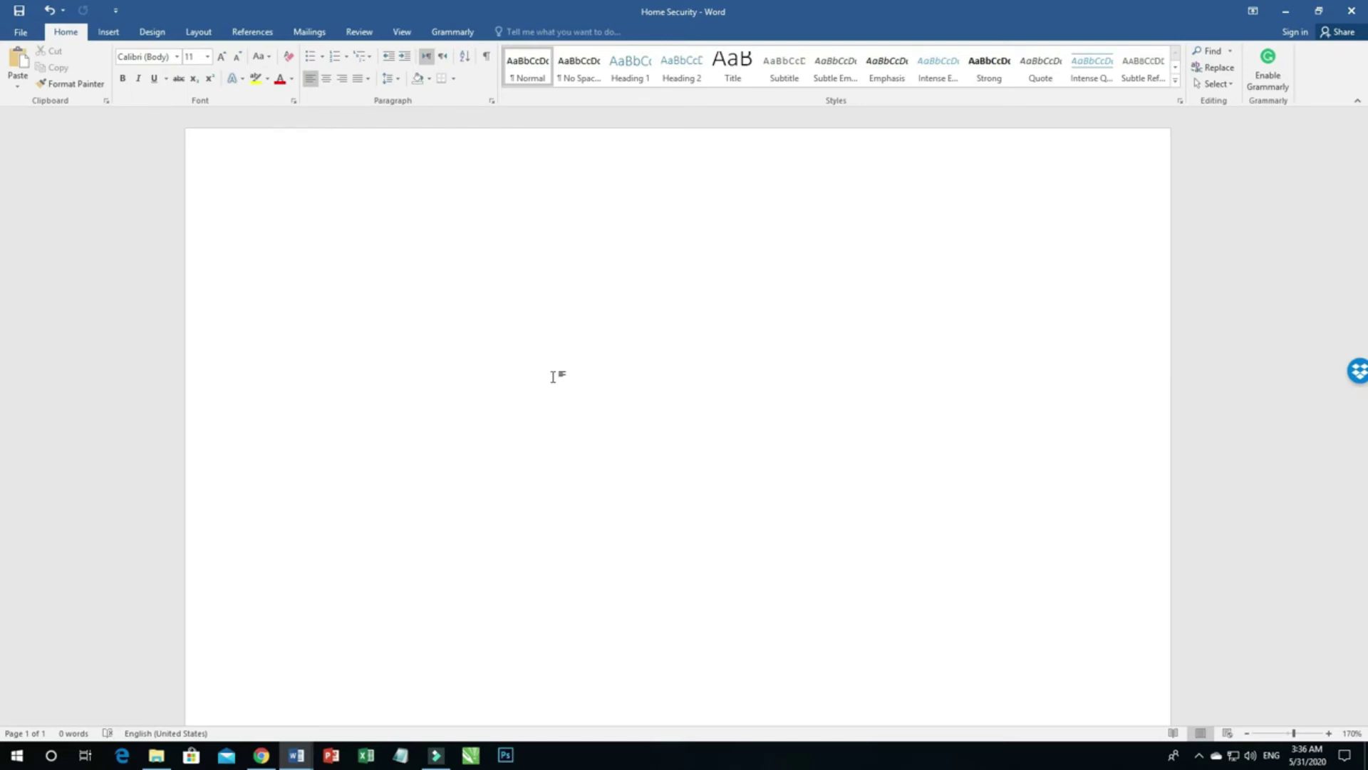
Write the heading "What to look in a Home security?" in the blank document and start a new line
text(What to look in a )
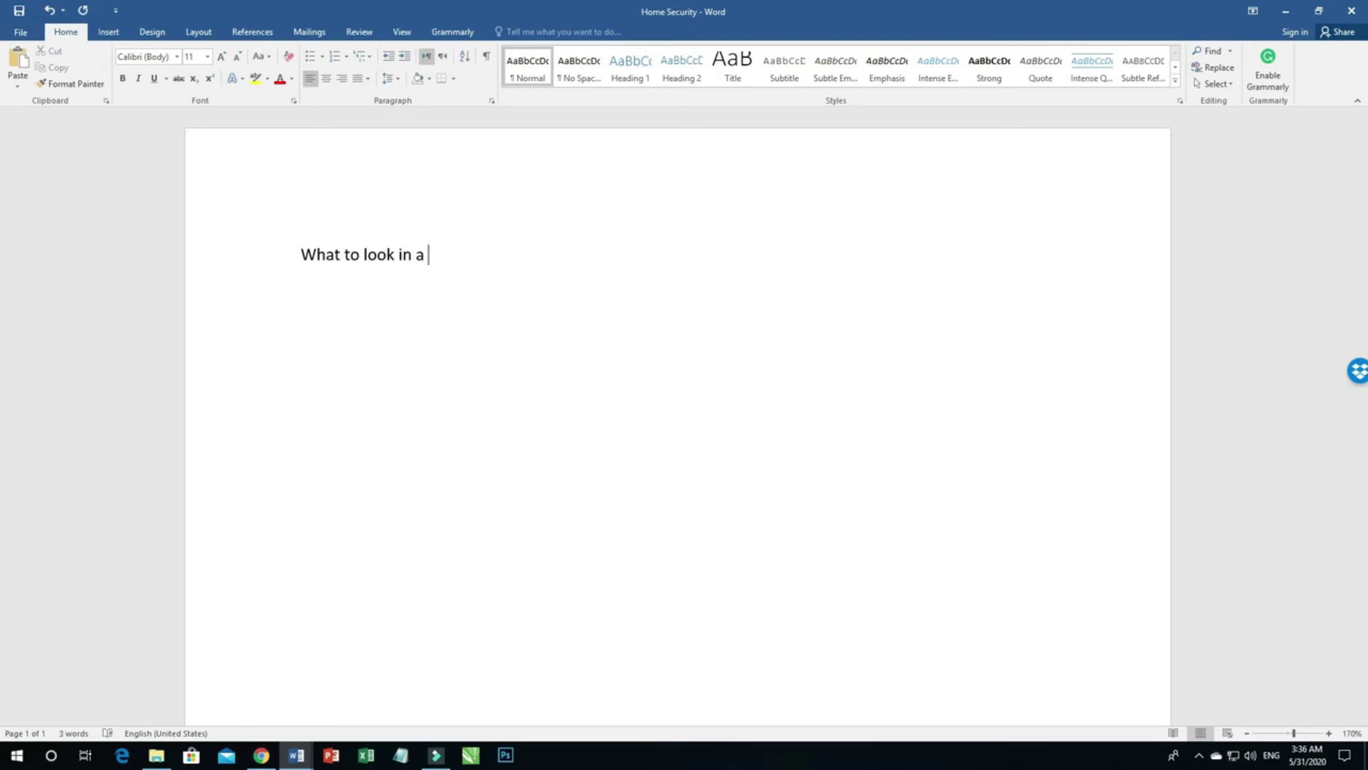
text(Home security)
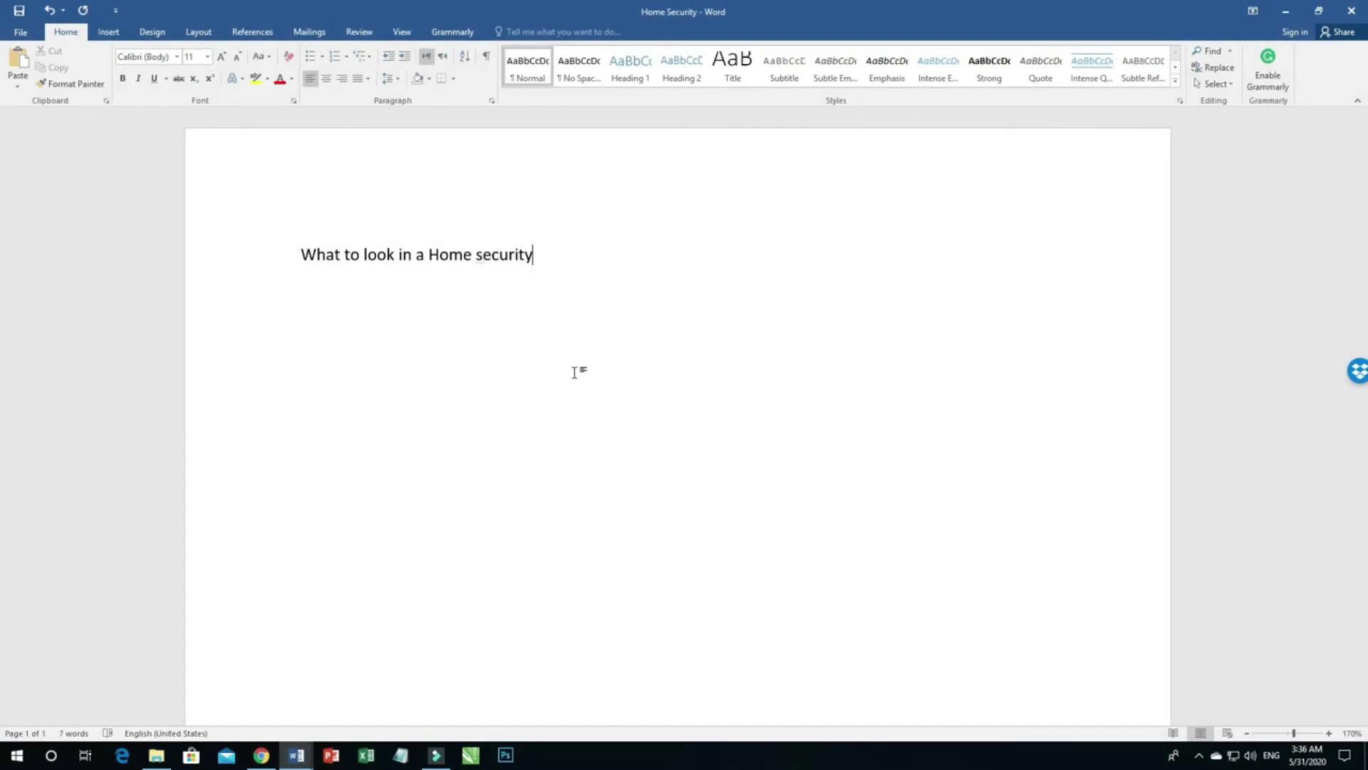
text(?)
key(Return)
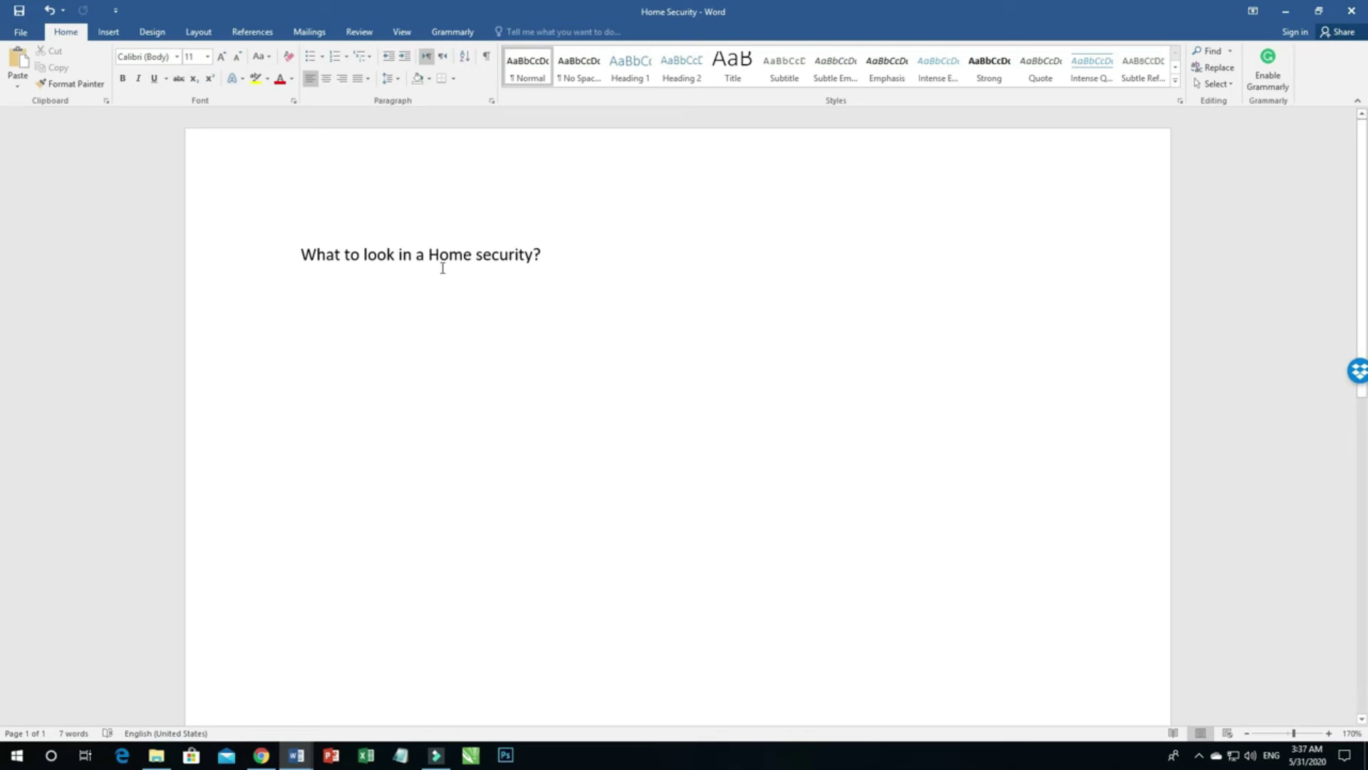
Switch to Chrome and search Google for ezinearticles in a new tab
click(271, 756)
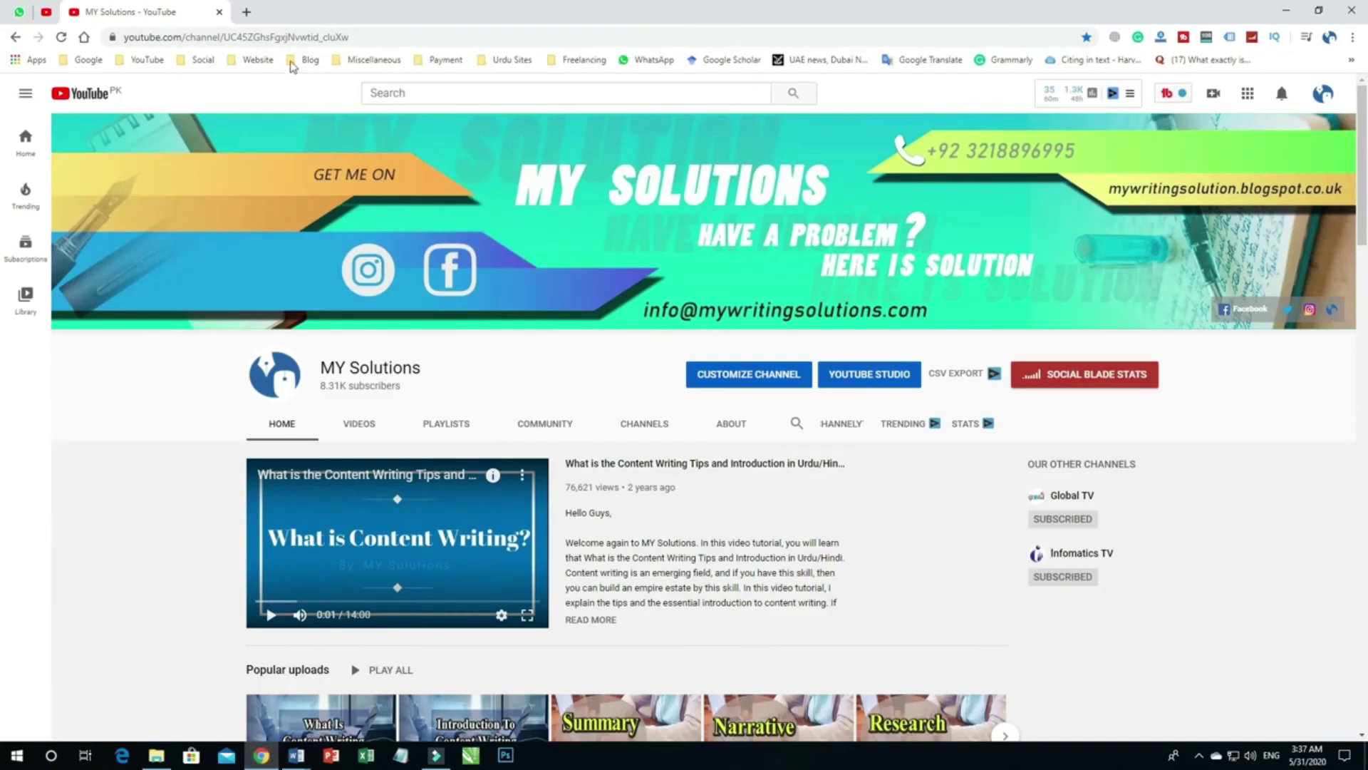
click(246, 11)
click(254, 37)
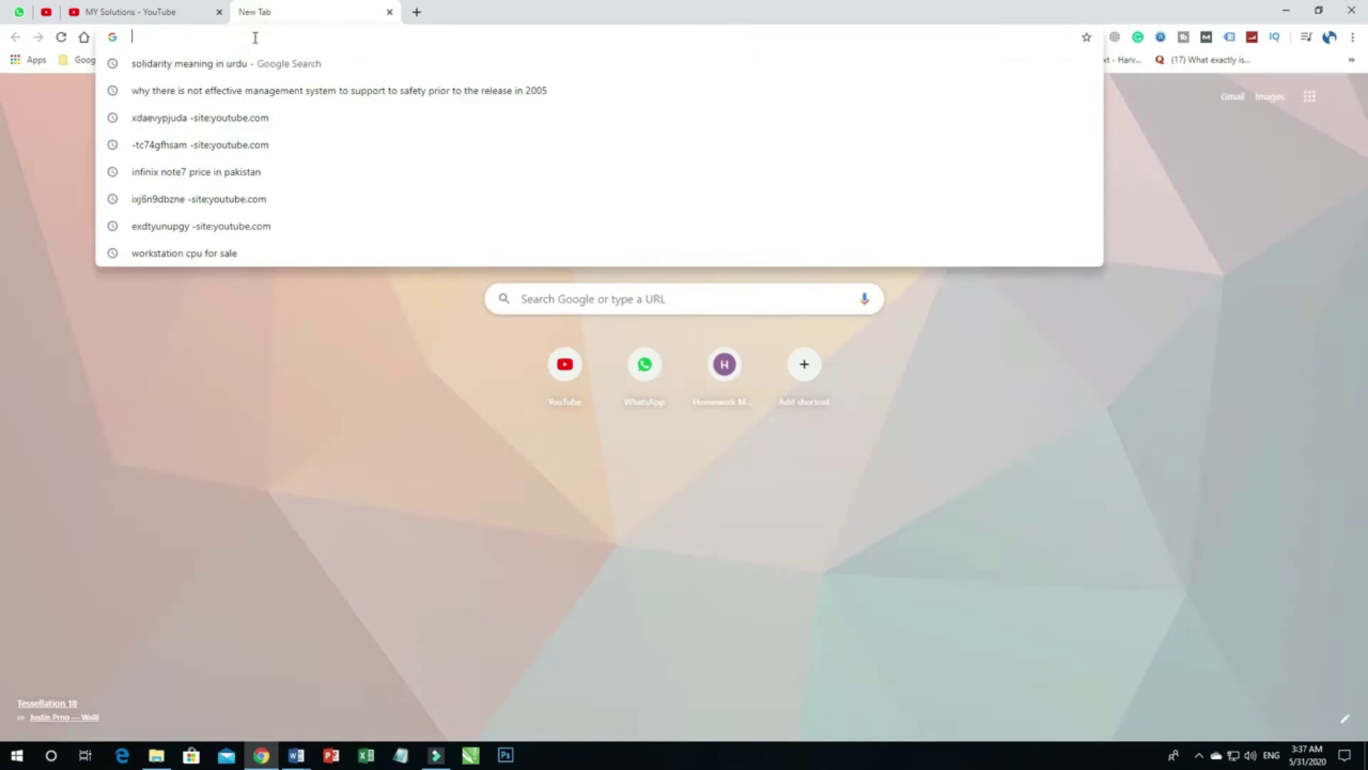
text(ezinearticles)
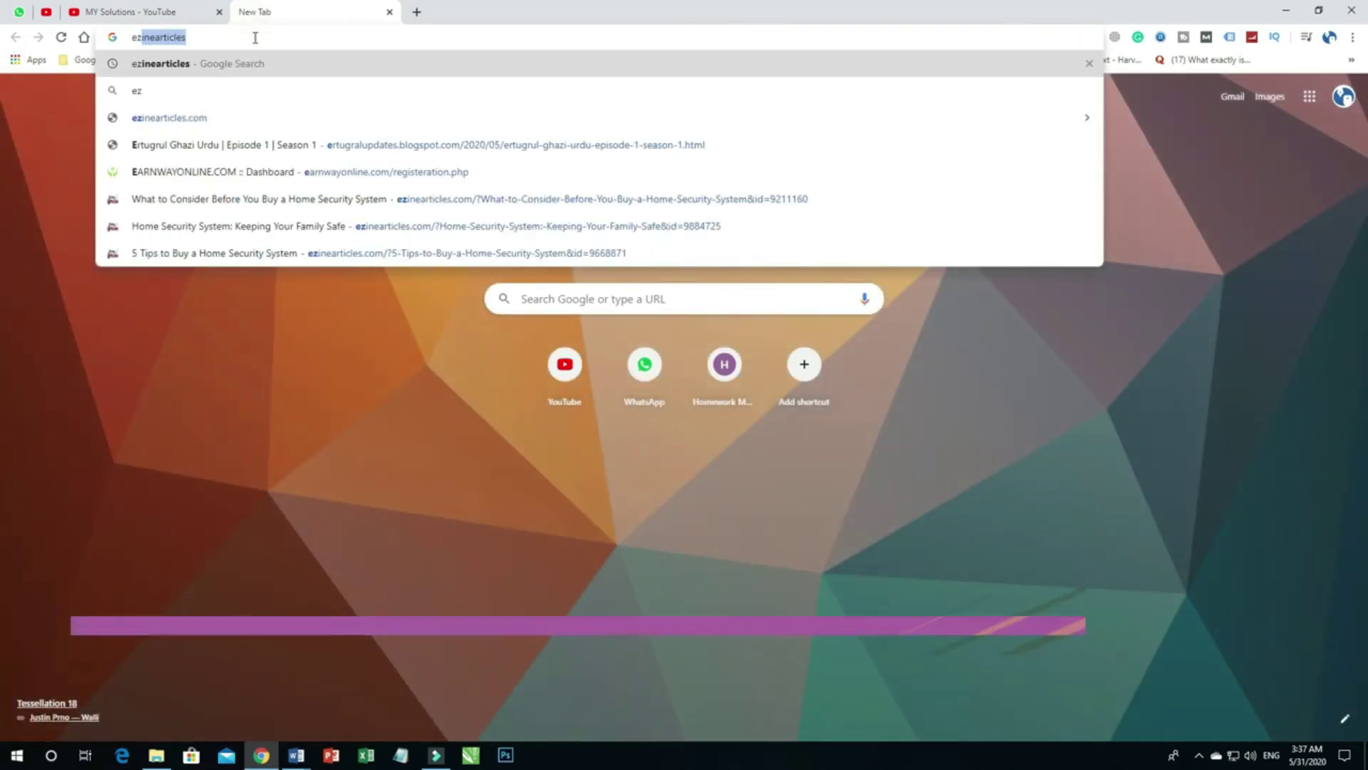
key(Return)
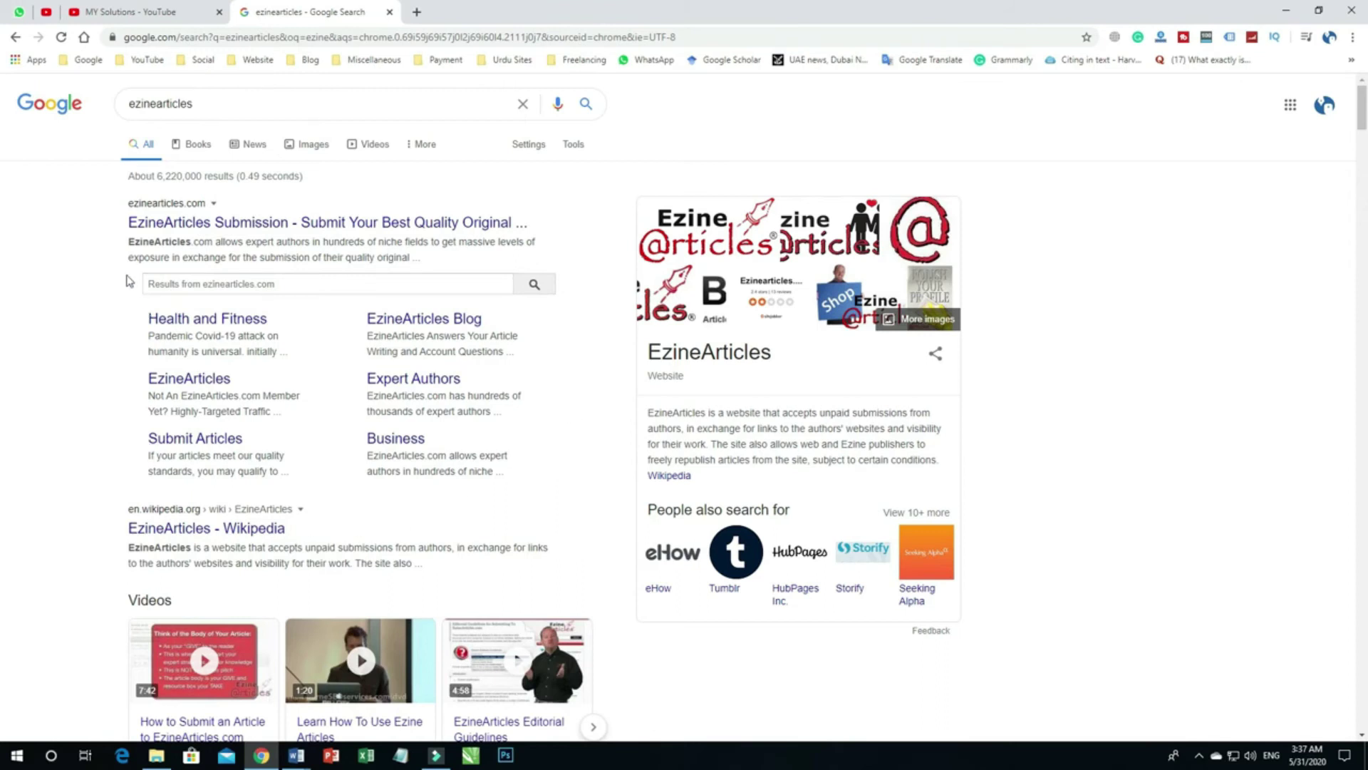
click(112, 220)
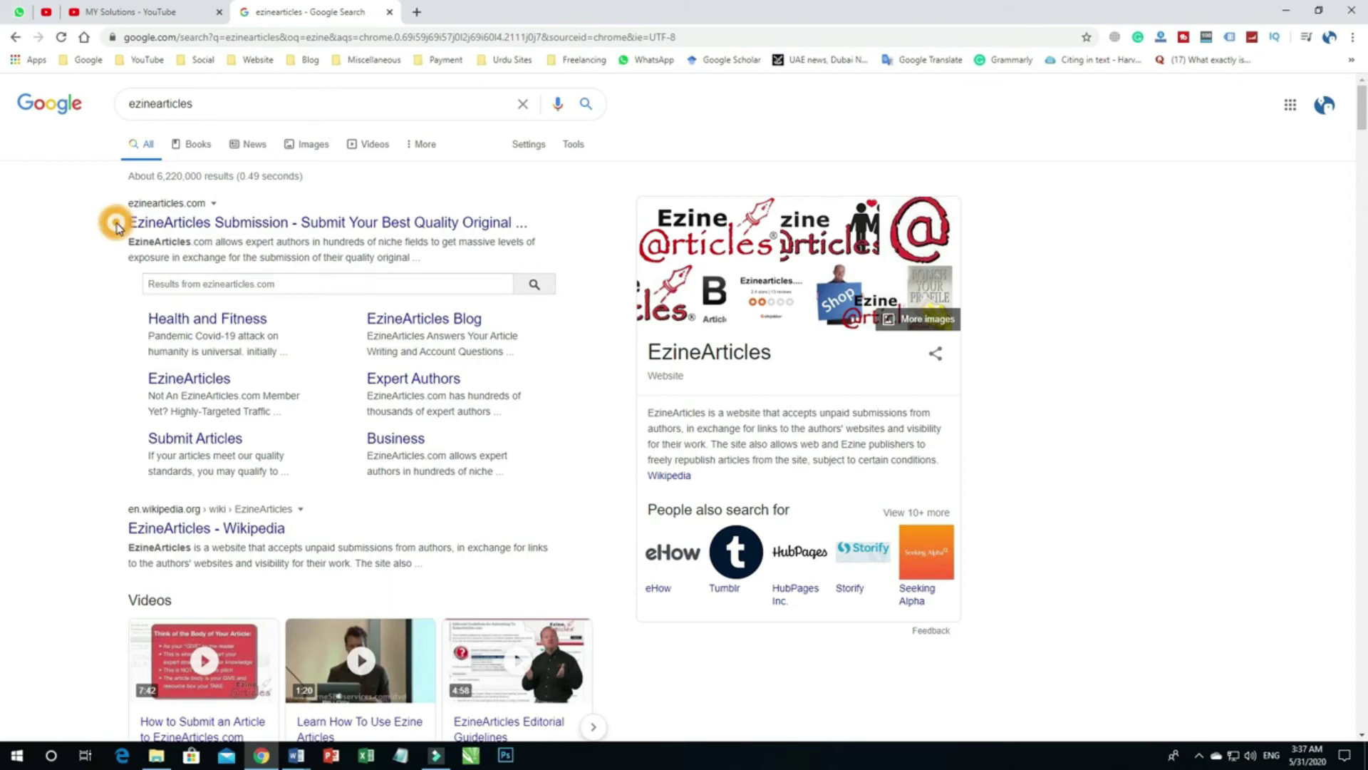
Search within the ezinearticles.com result for home security
click(173, 283)
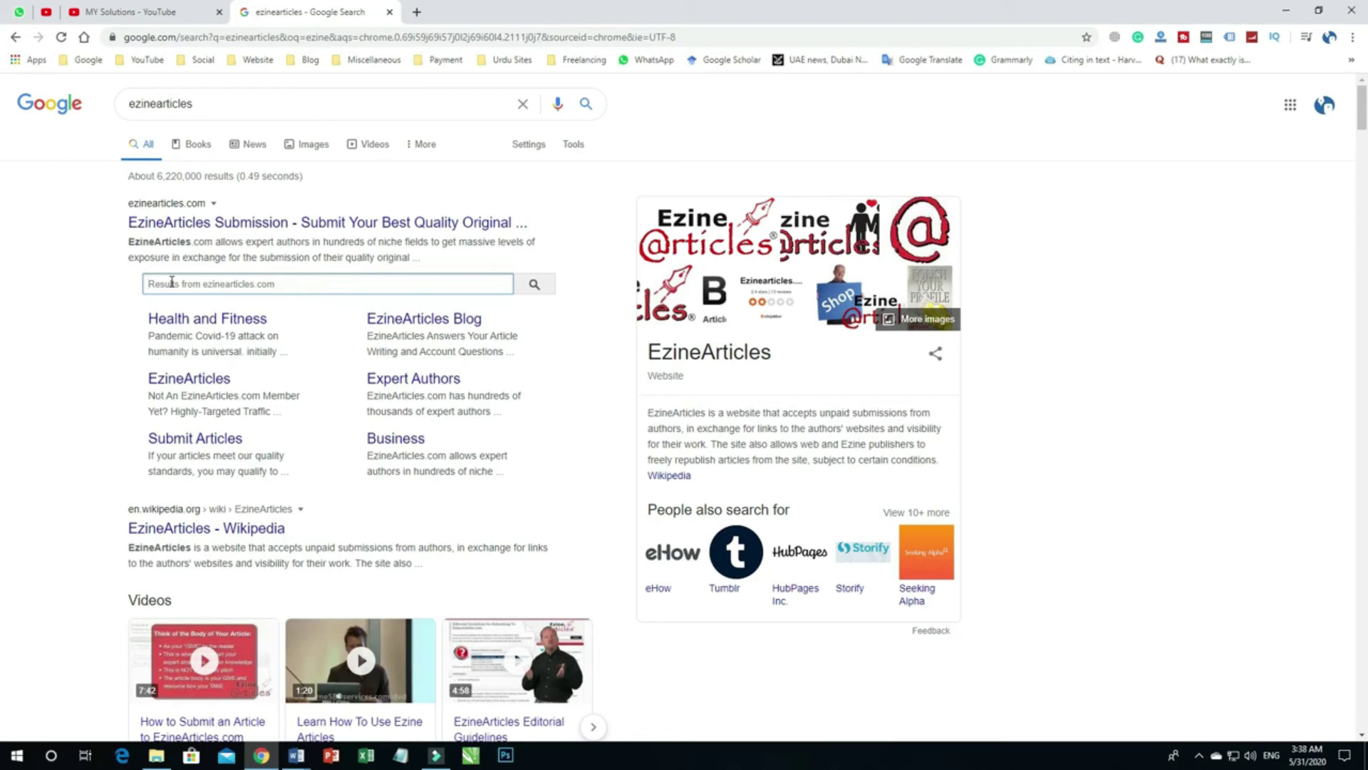
click(171, 282)
text(hom)
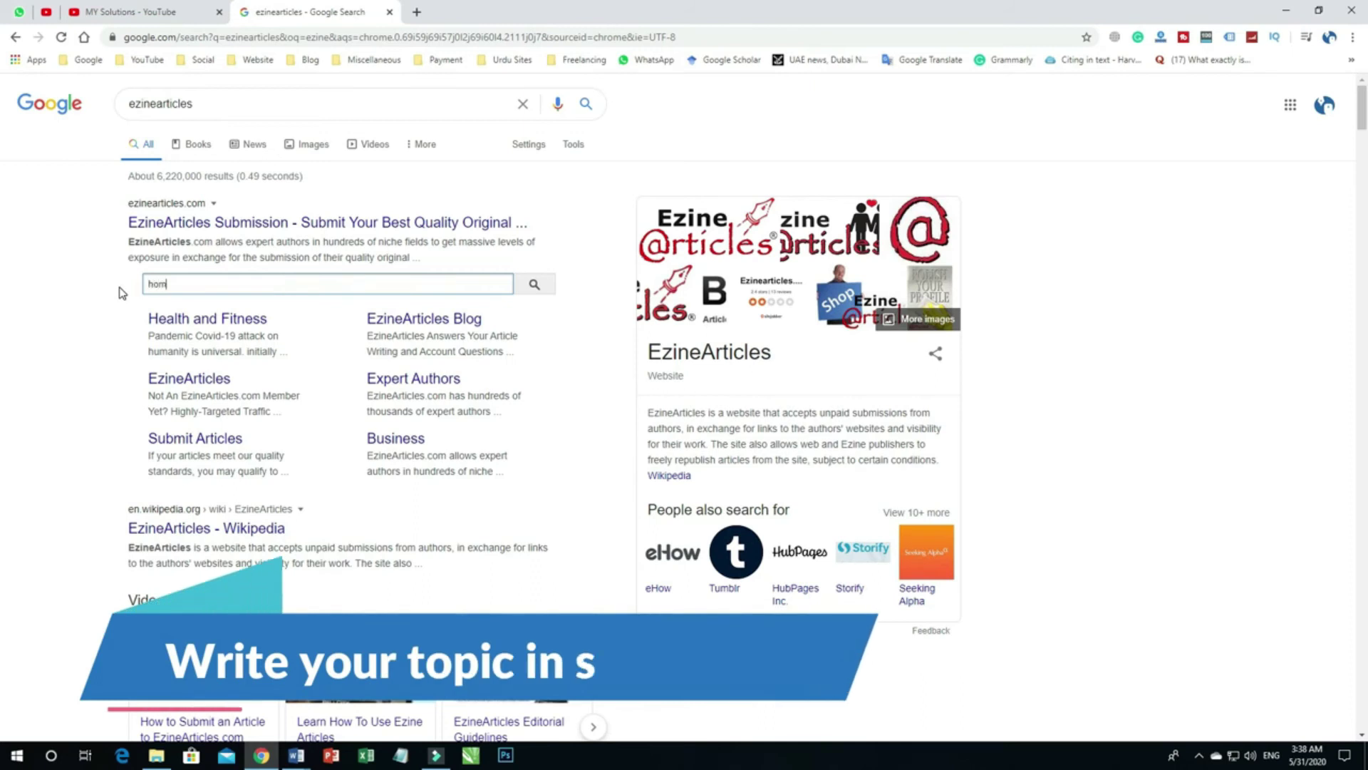
text(e scurity)
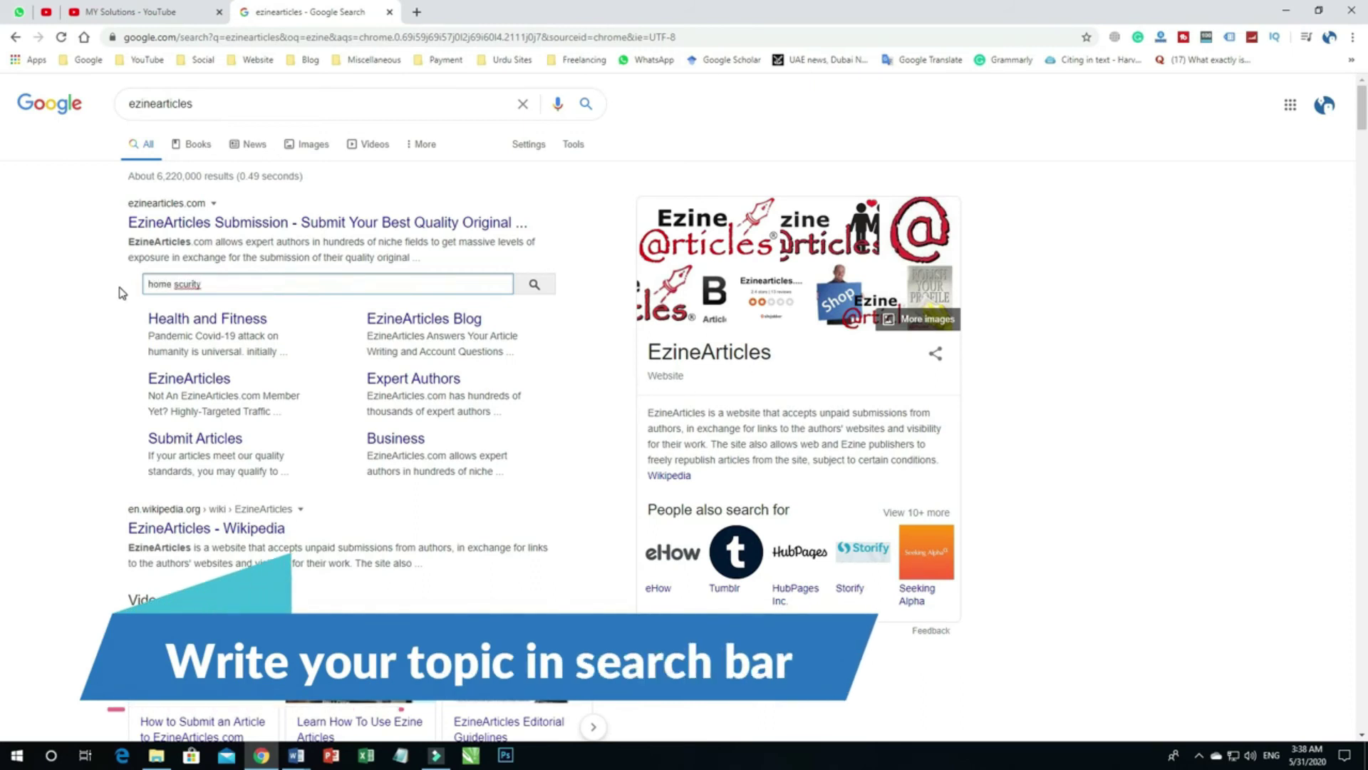
key(Left)
key(Left)
key(Left)
key(Left)
key(Left)
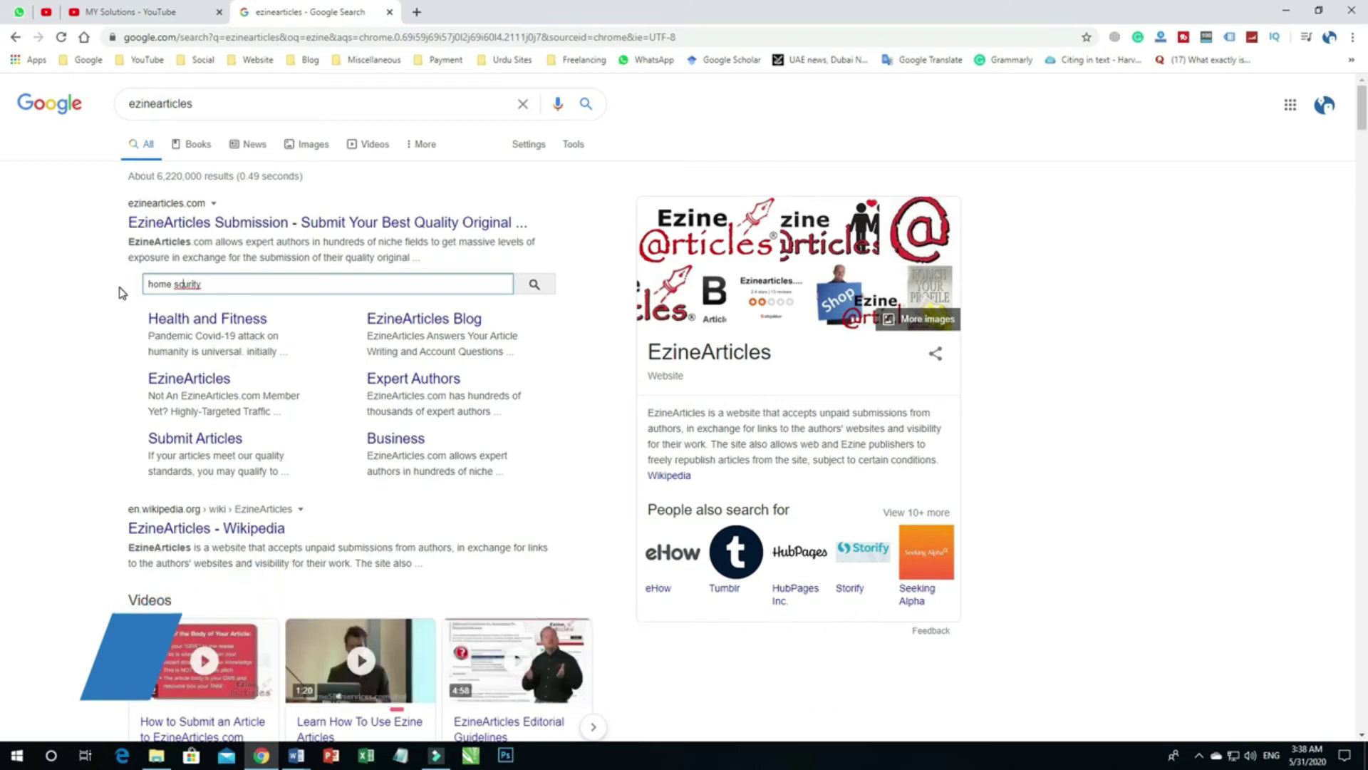
text(e)
click(542, 291)
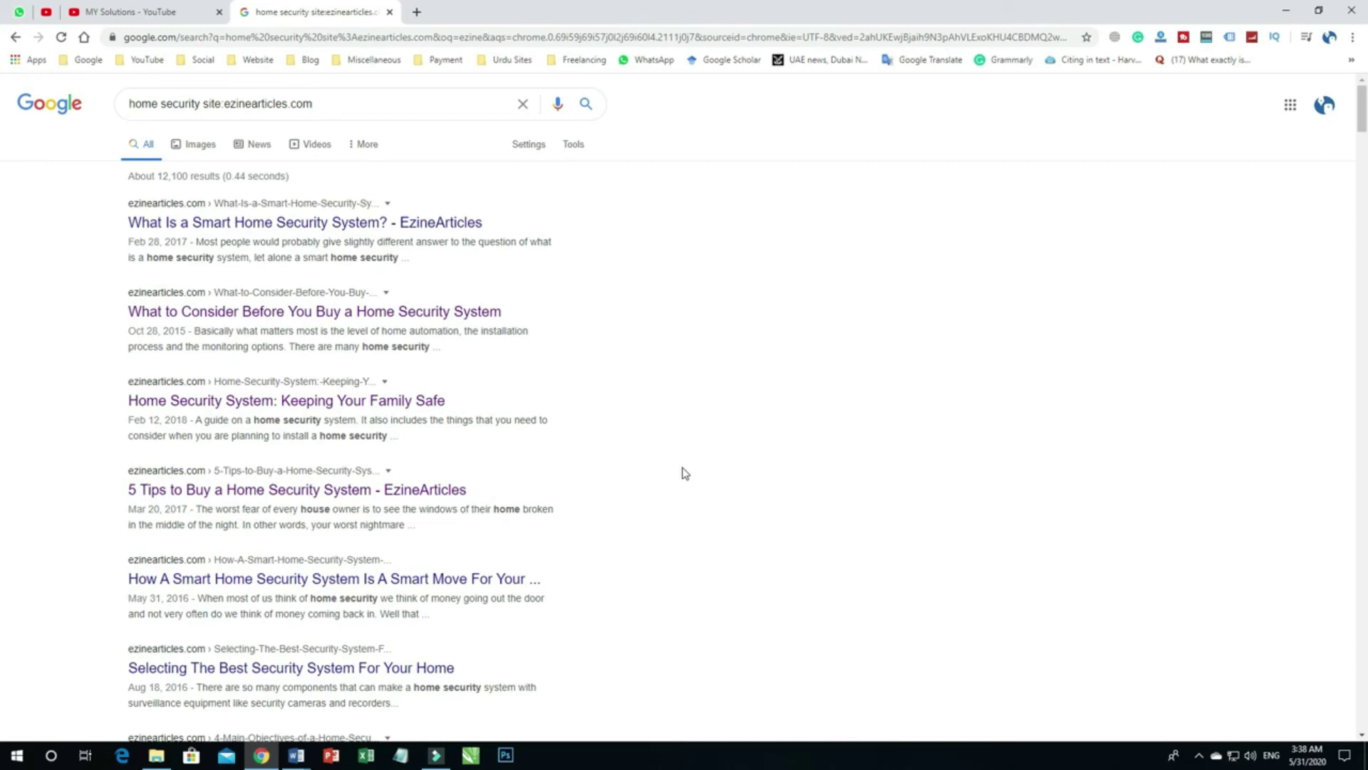
Look over the results and open "5 Tips to Buy a Home Security System" in a new tab
scroll(685, 473, down, 7)
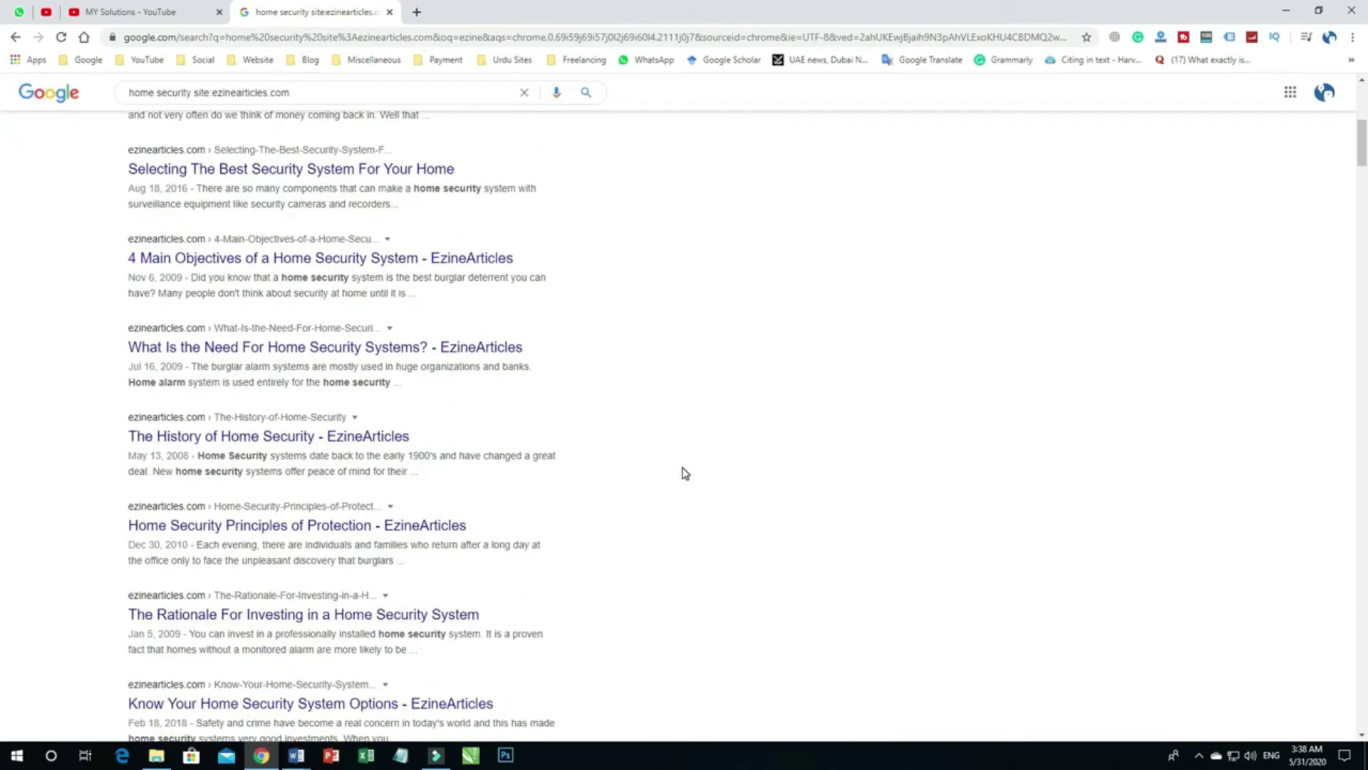
scroll(684, 473, up, 7)
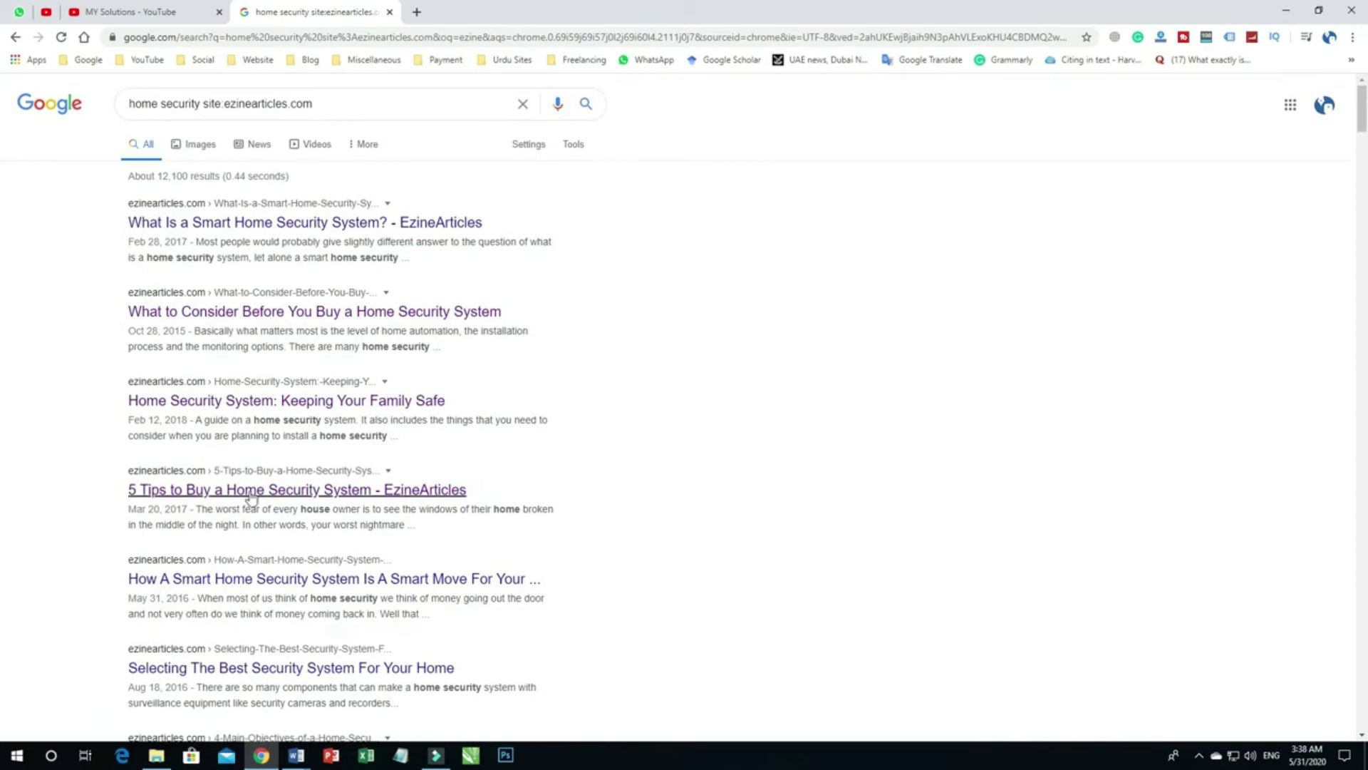
right_click(250, 490)
click(275, 504)
Open "Selecting The Best Security System For Your Home", "4 Main Objectives of a Home Security System" and "The History of Home Security" in new tabs
scroll(641, 488, down, 3)
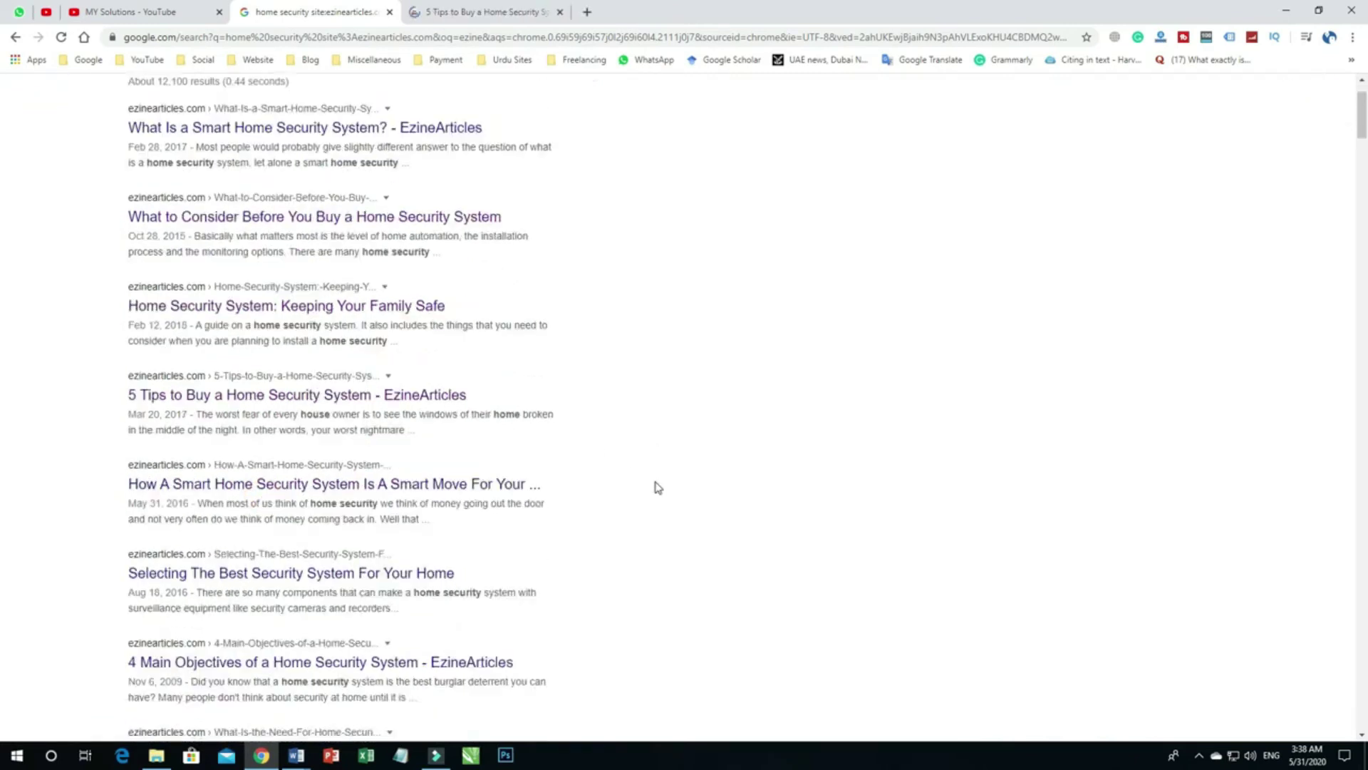
right_click(285, 462)
click(308, 472)
click(342, 557)
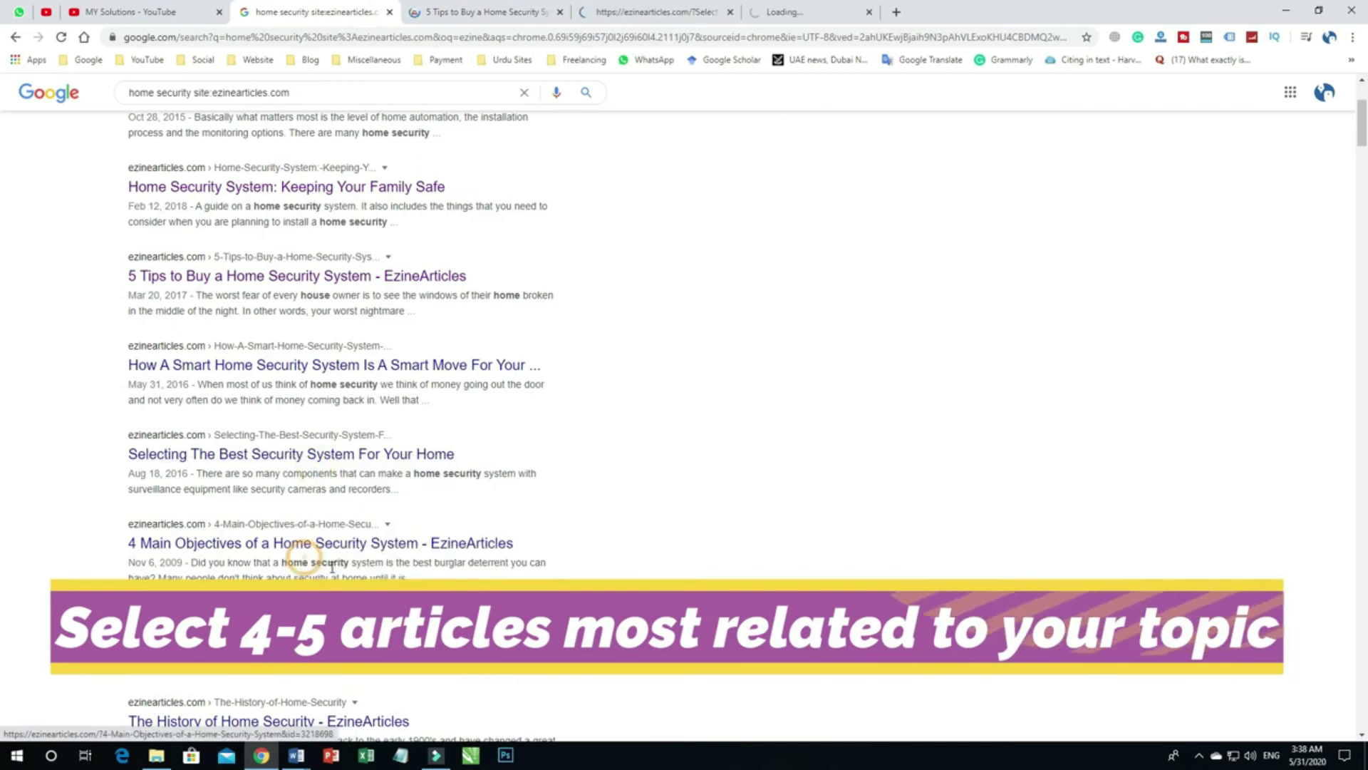
scroll(705, 526, down, 2)
right_click(303, 579)
click(362, 586)
Look through the four opened EzineArticles pages to judge how well each one fits the home security topic
click(509, 12)
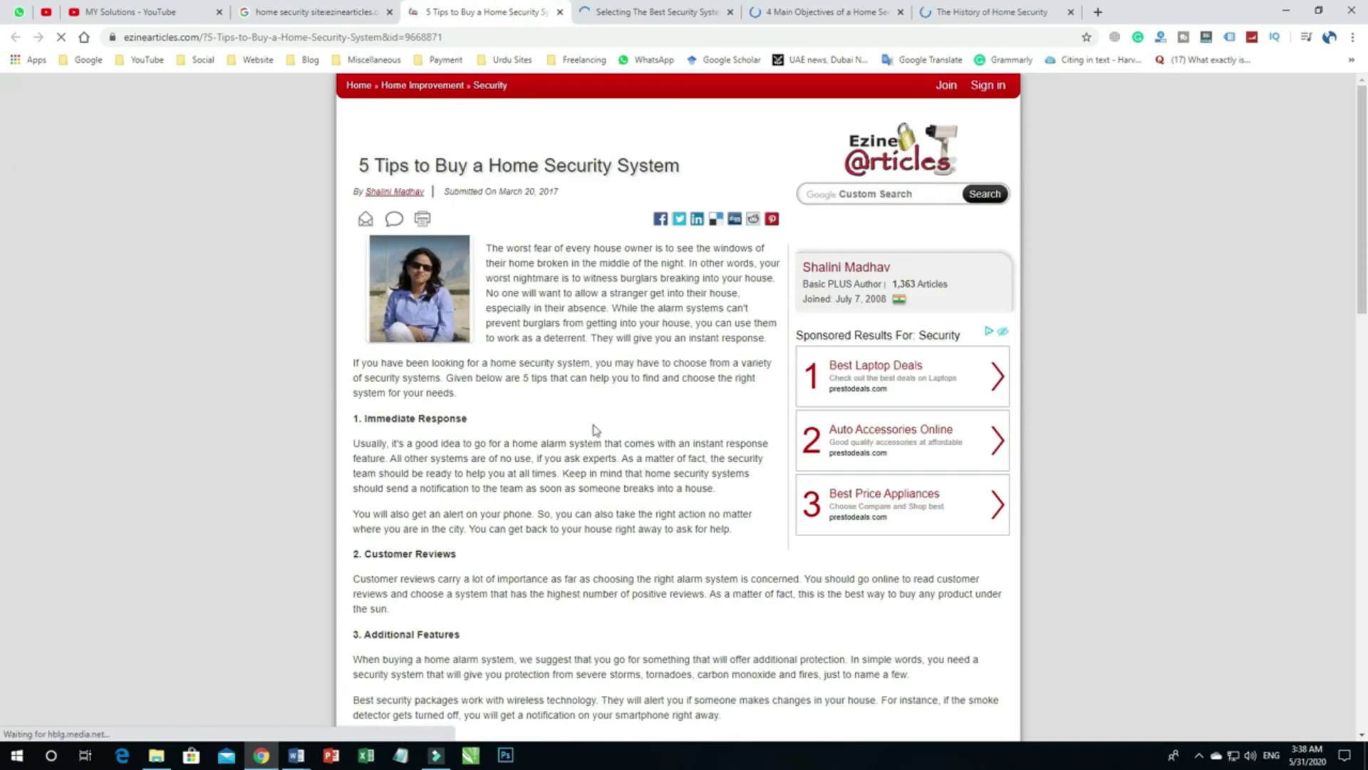
scroll(598, 414, down, 5)
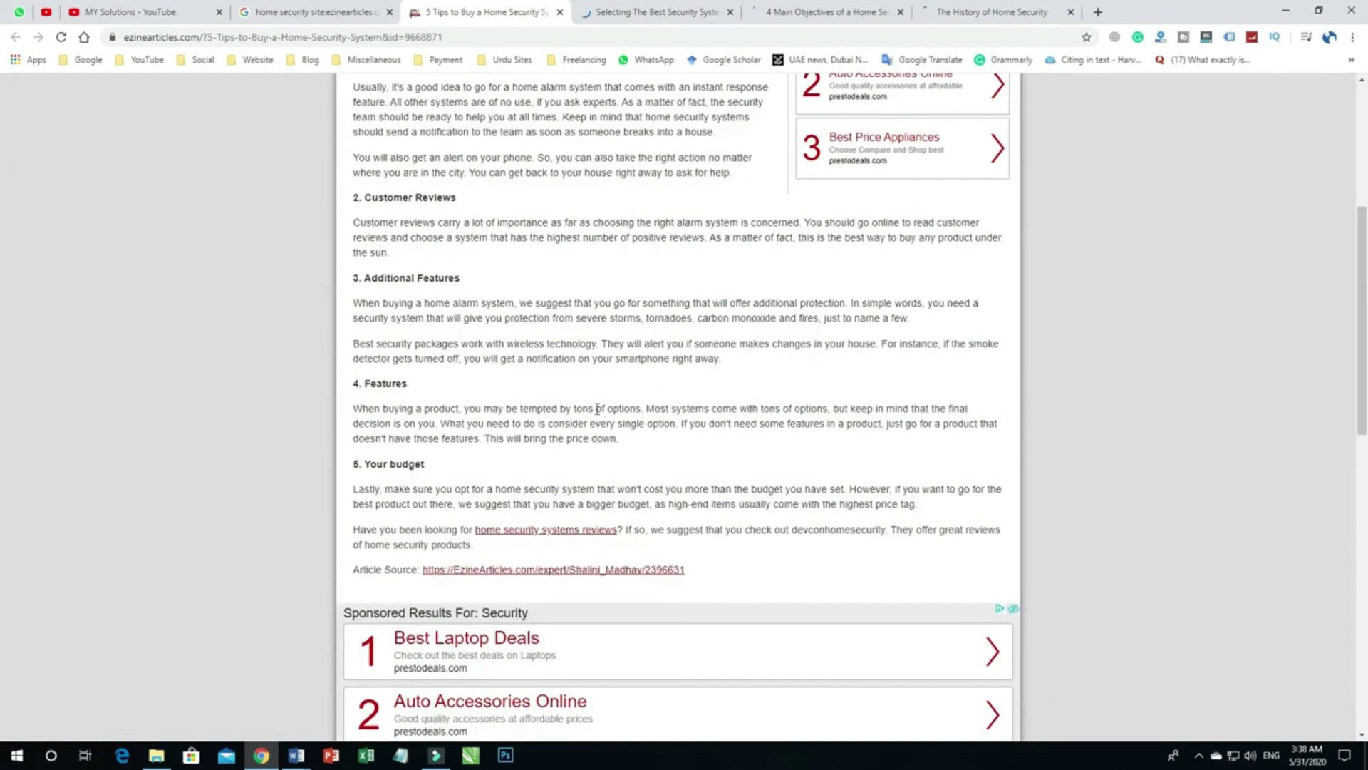
scroll(601, 385, up, 5)
click(663, 9)
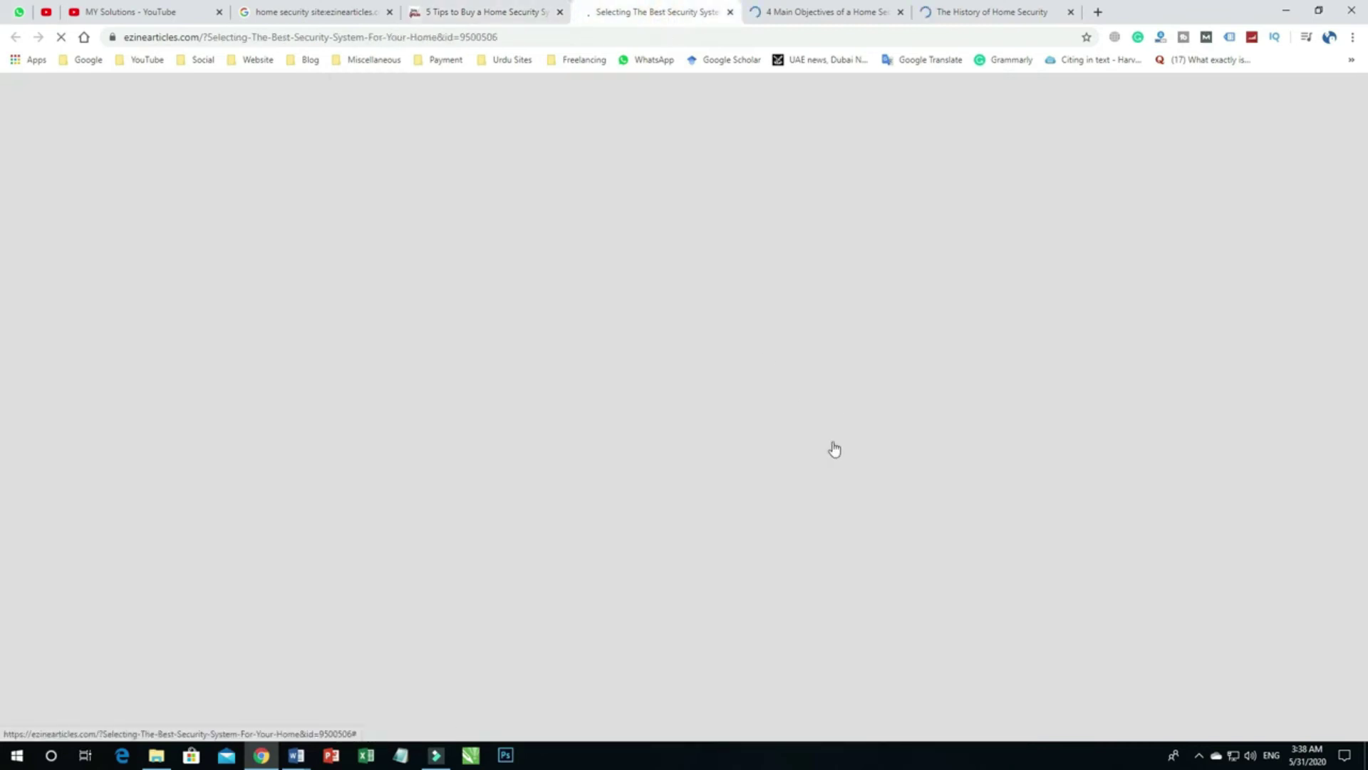
click(810, 11)
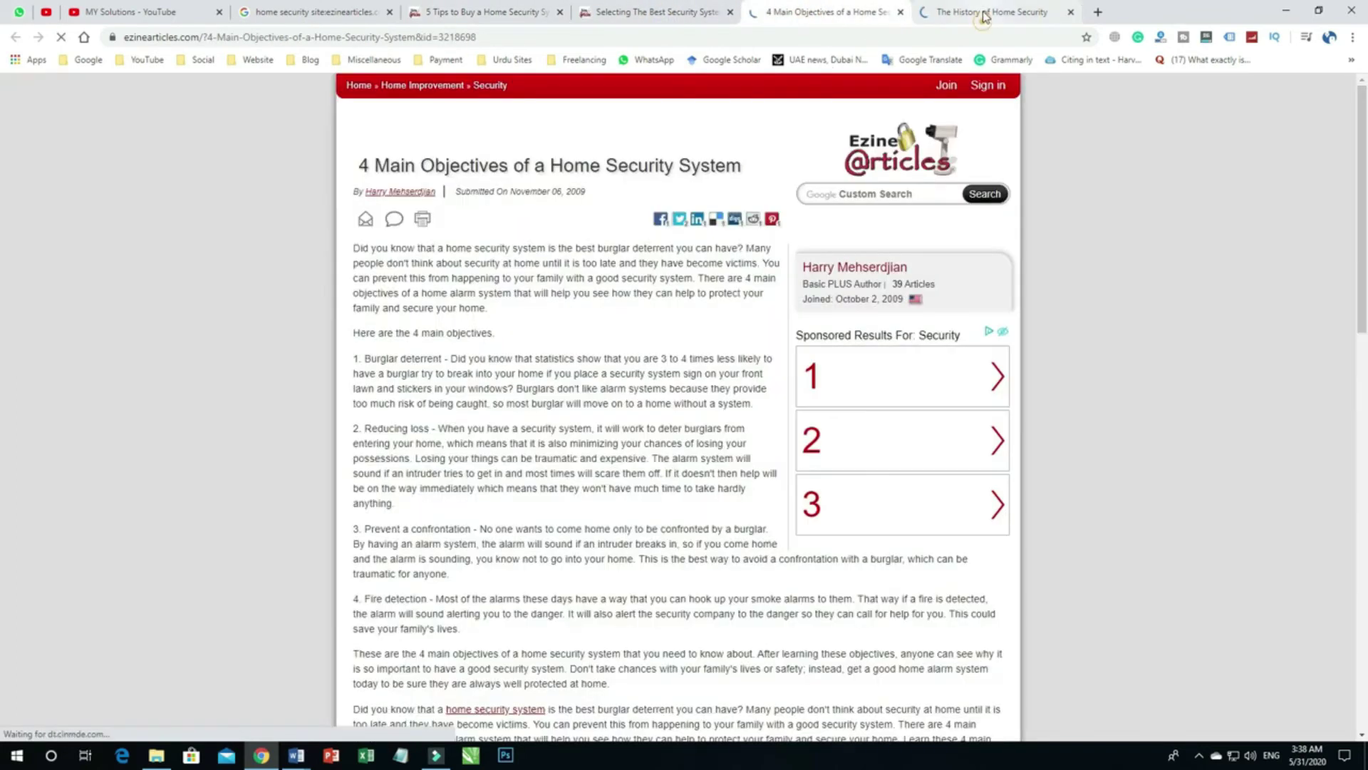
click(985, 16)
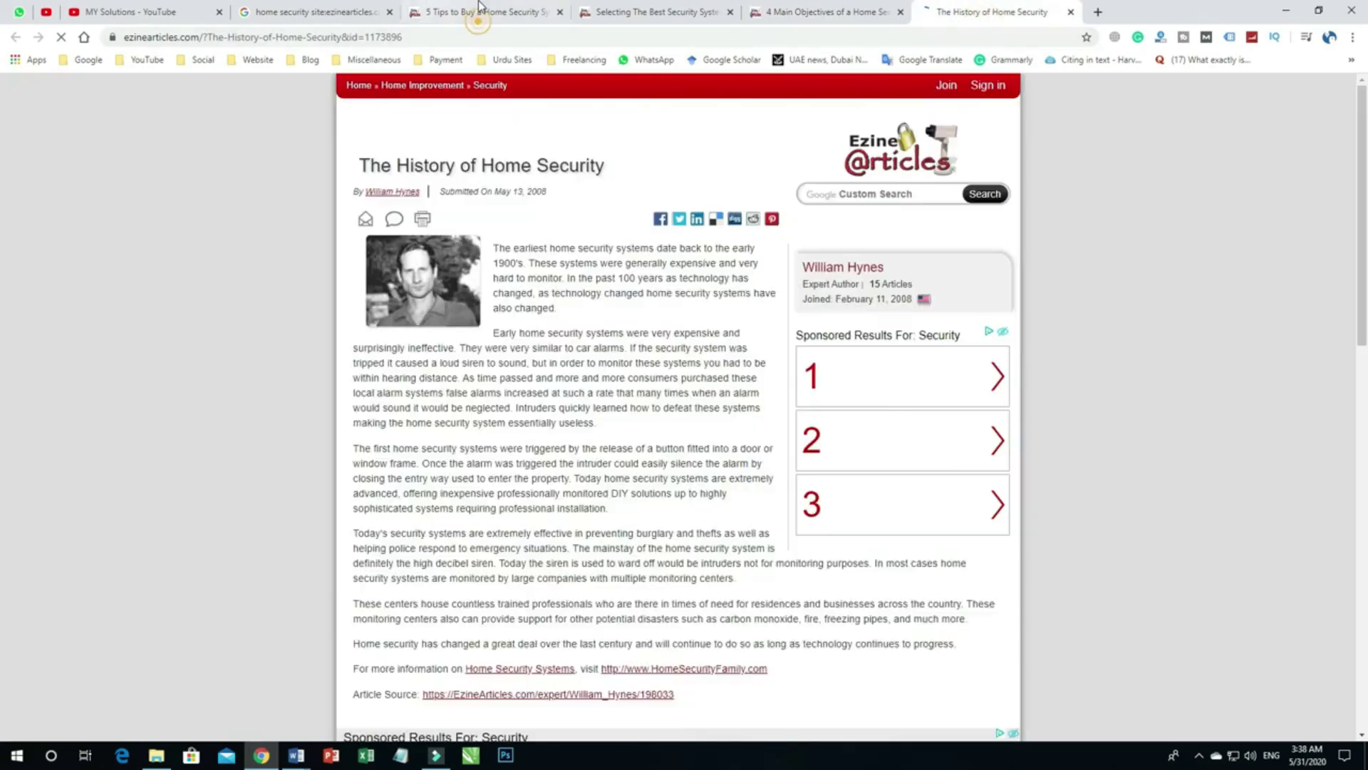
click(479, 7)
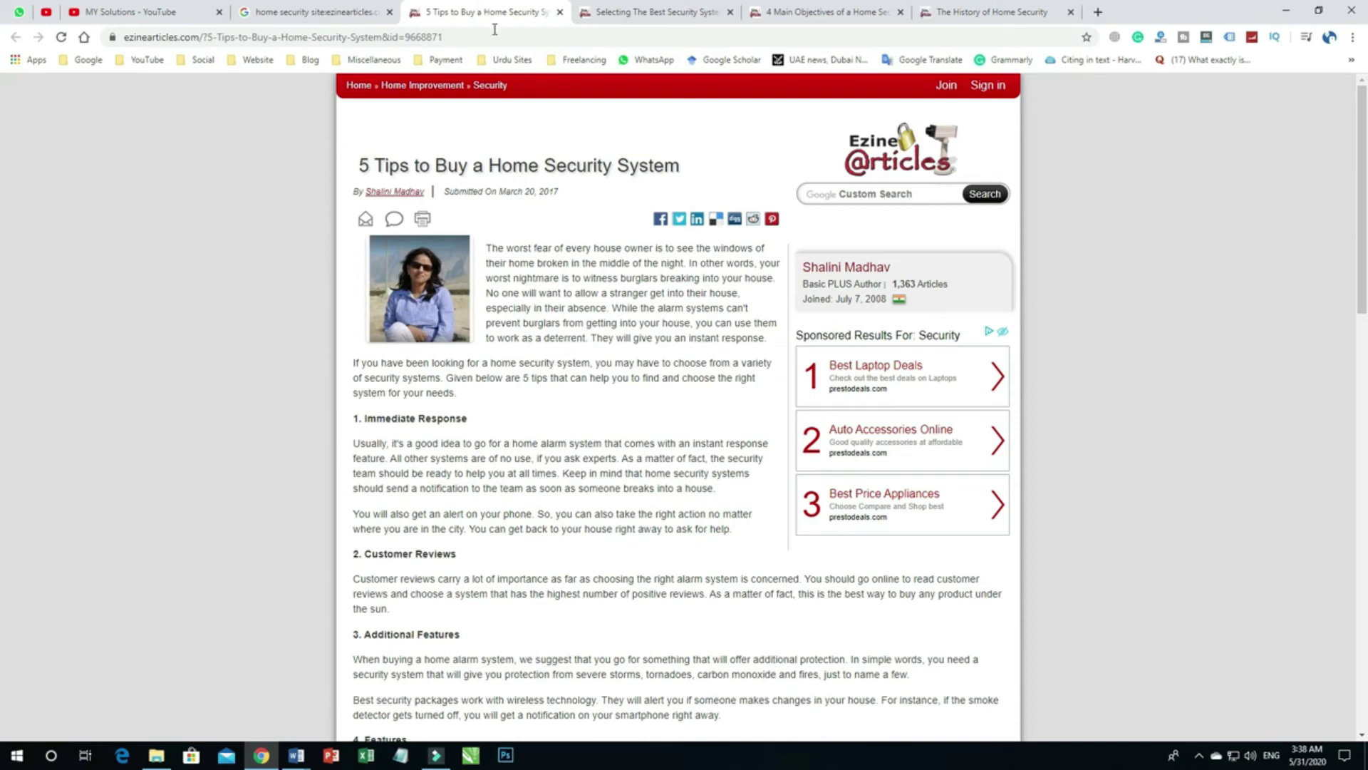
click(643, 13)
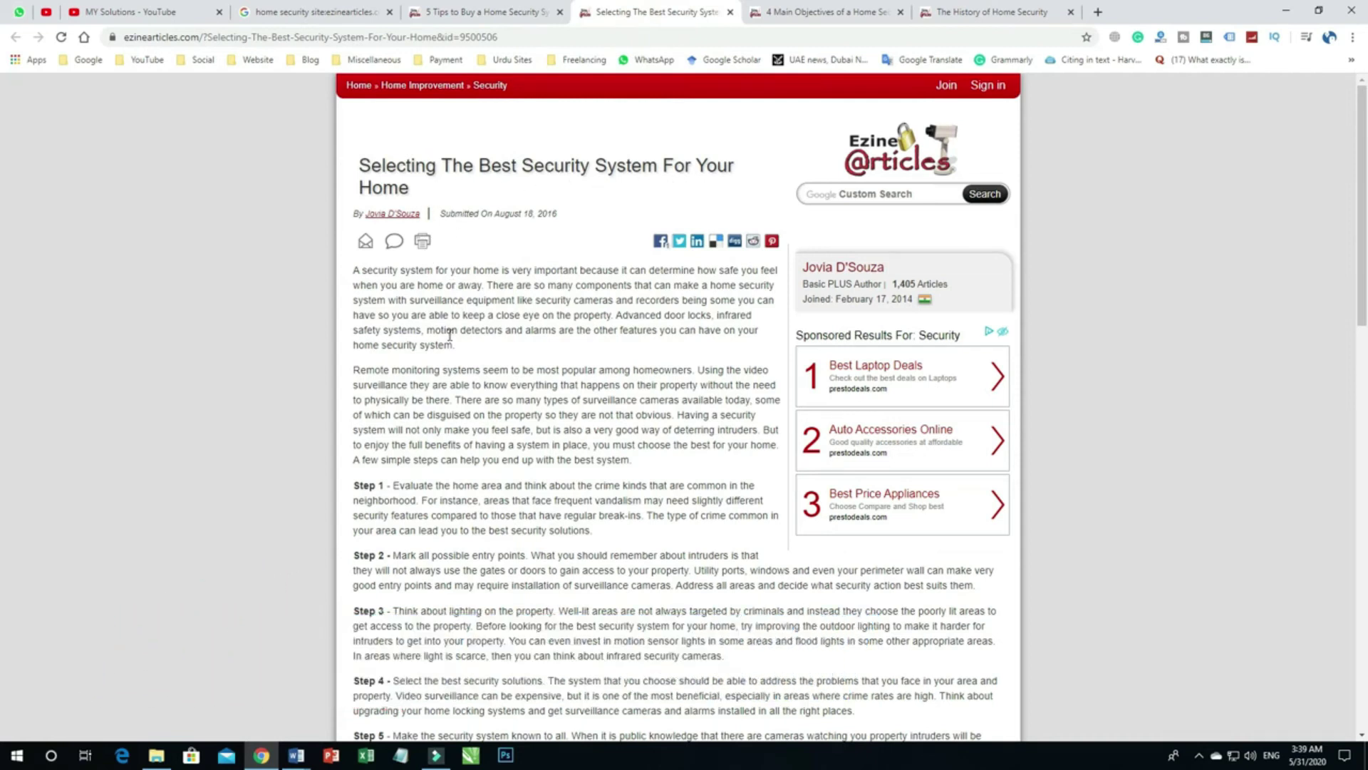
click(810, 10)
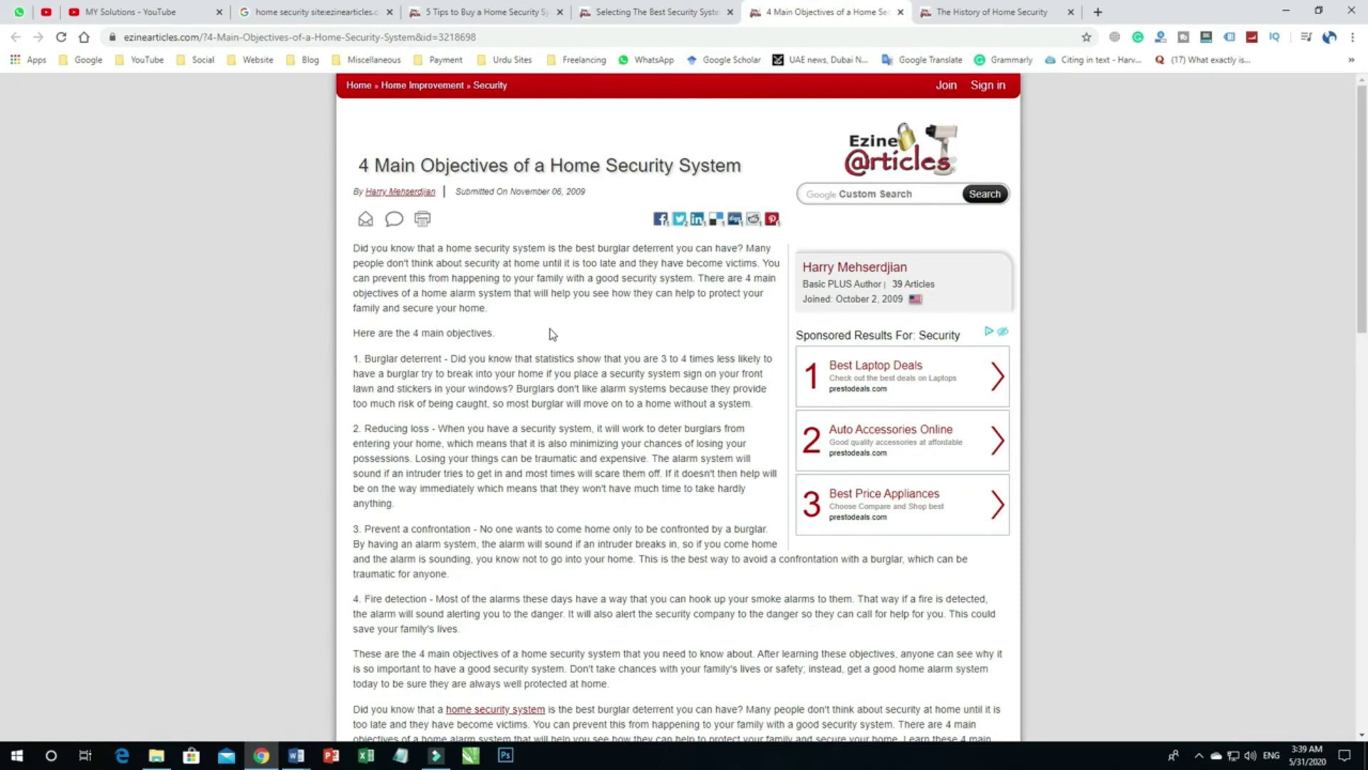
click(974, 9)
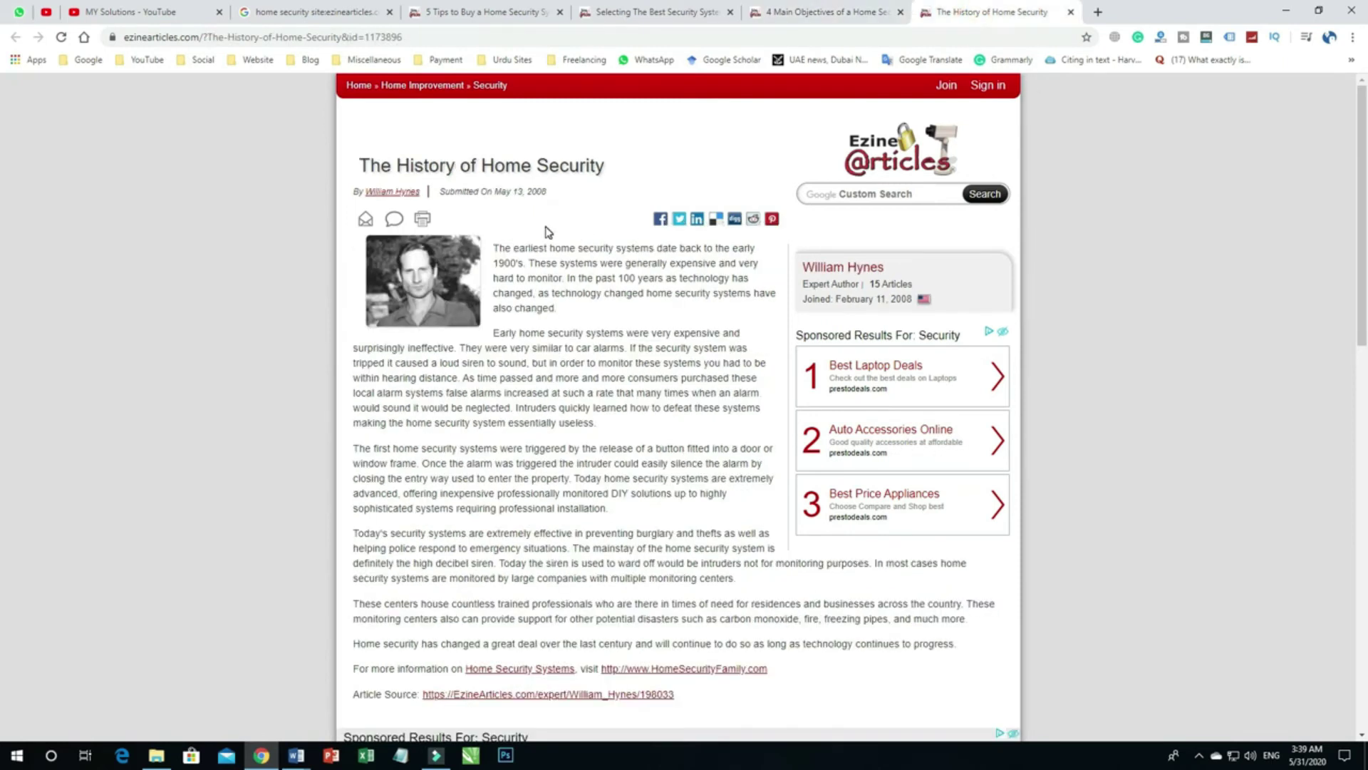
Close The History of Home Security article and open "Factors to Consider When Buying a Home Security Camera" in its own tab instead
click(1072, 12)
click(303, 10)
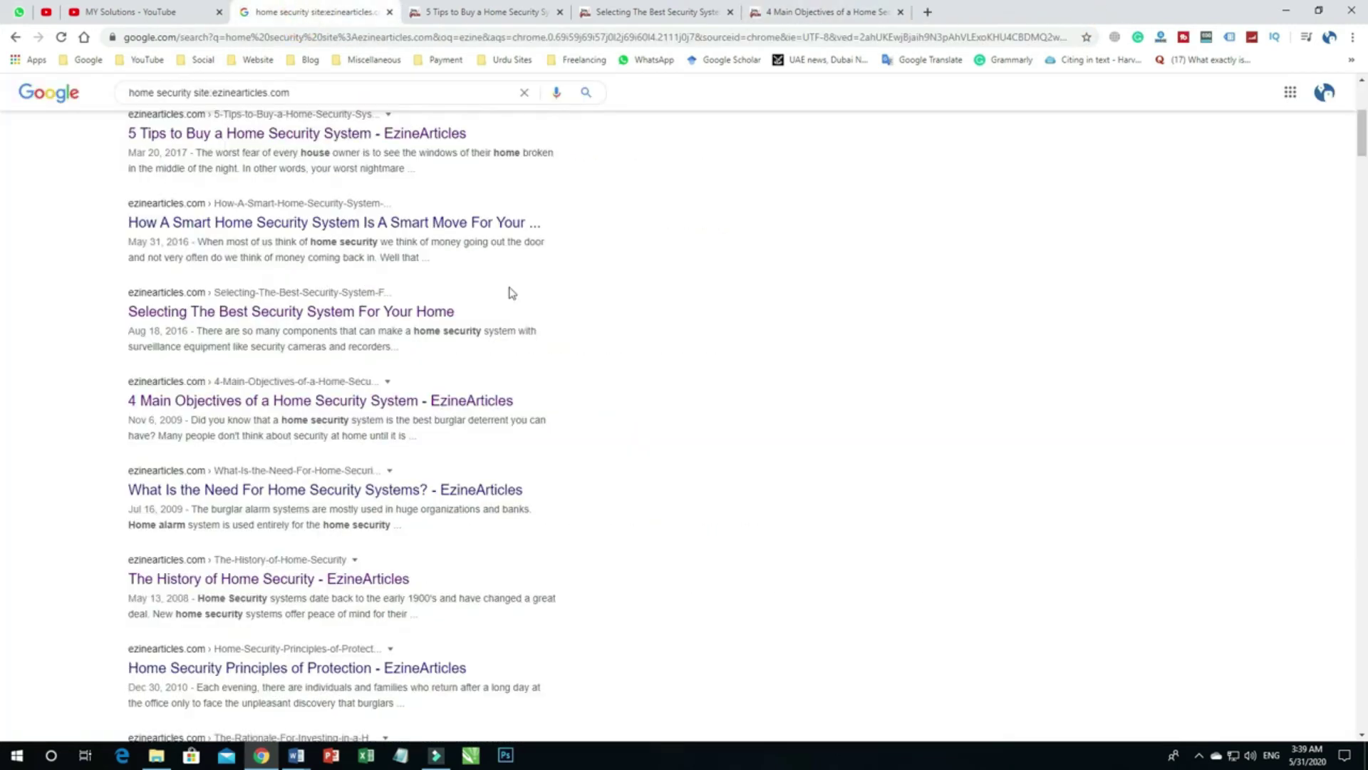
scroll(614, 337, down, 4)
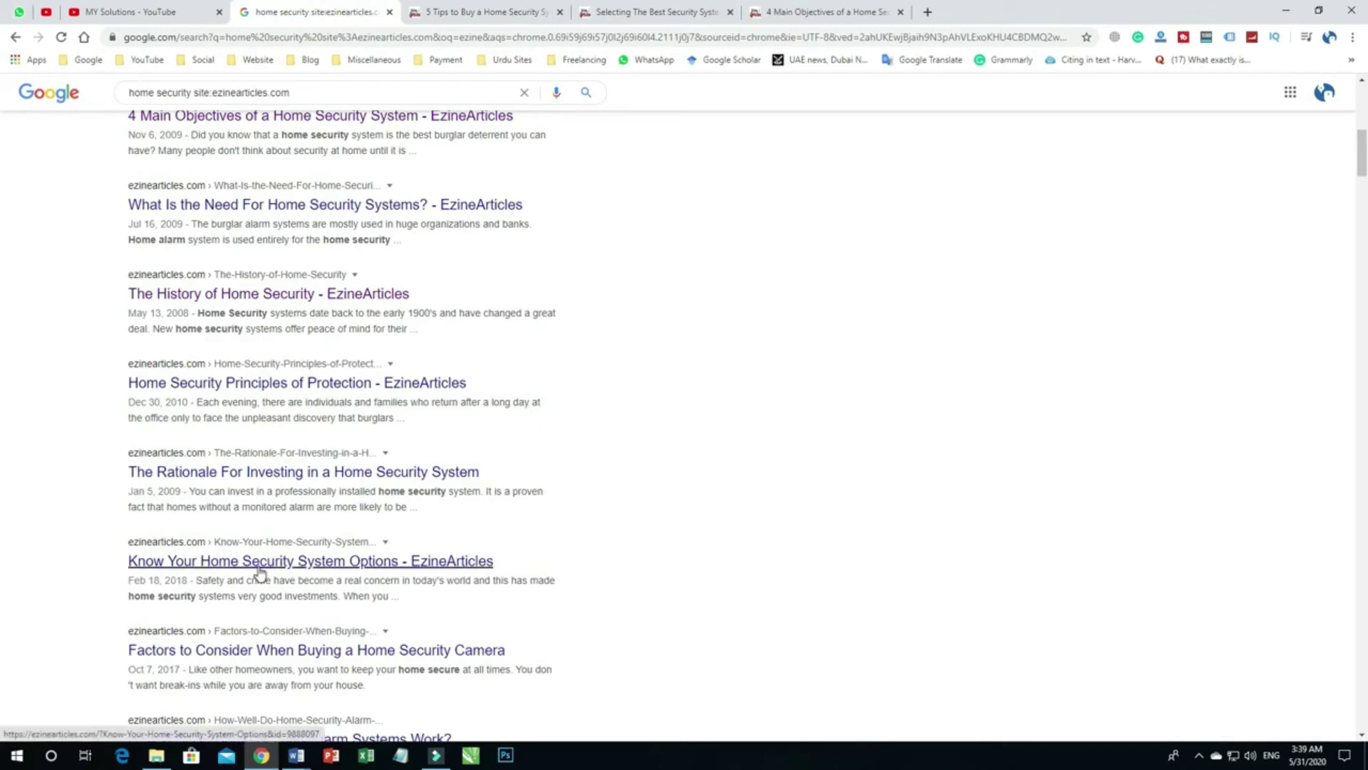
right_click(262, 649)
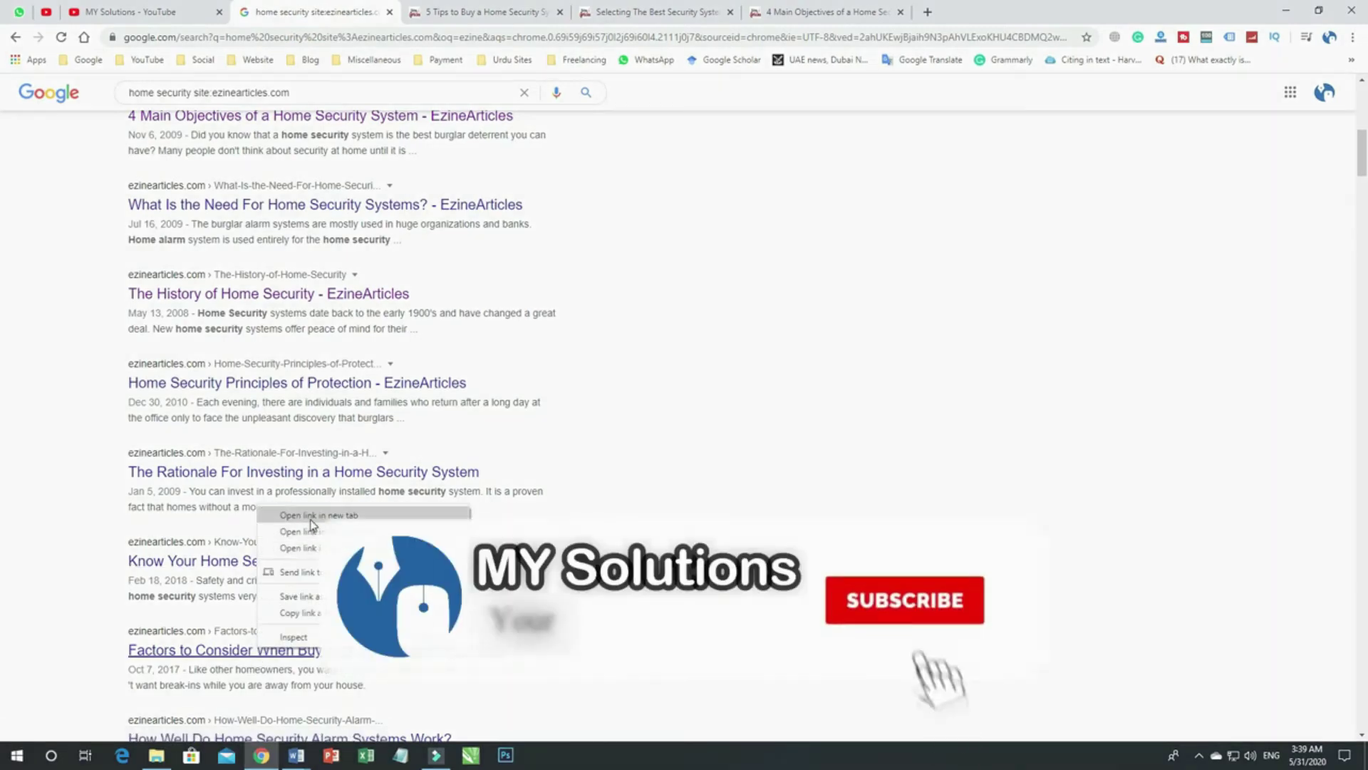
click(309, 516)
click(996, 10)
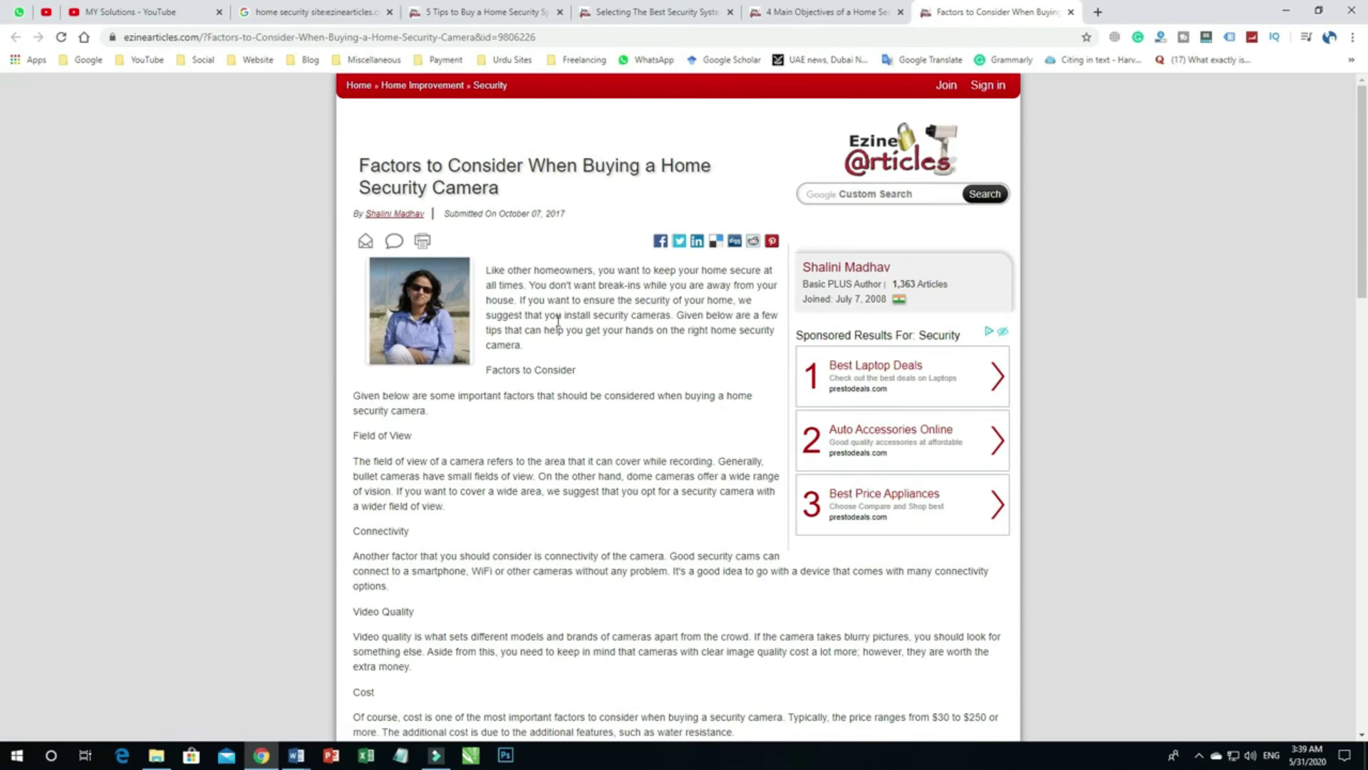
Examine the opening paragraph of the security camera article for ideas and return to the 5 Tips to Buy a Home Security System article
mouse_move(488, 268)
mouse_down()
mouse_move(538, 314)
mouse_move(543, 346)
mouse_move(486, 270)
mouse_up()
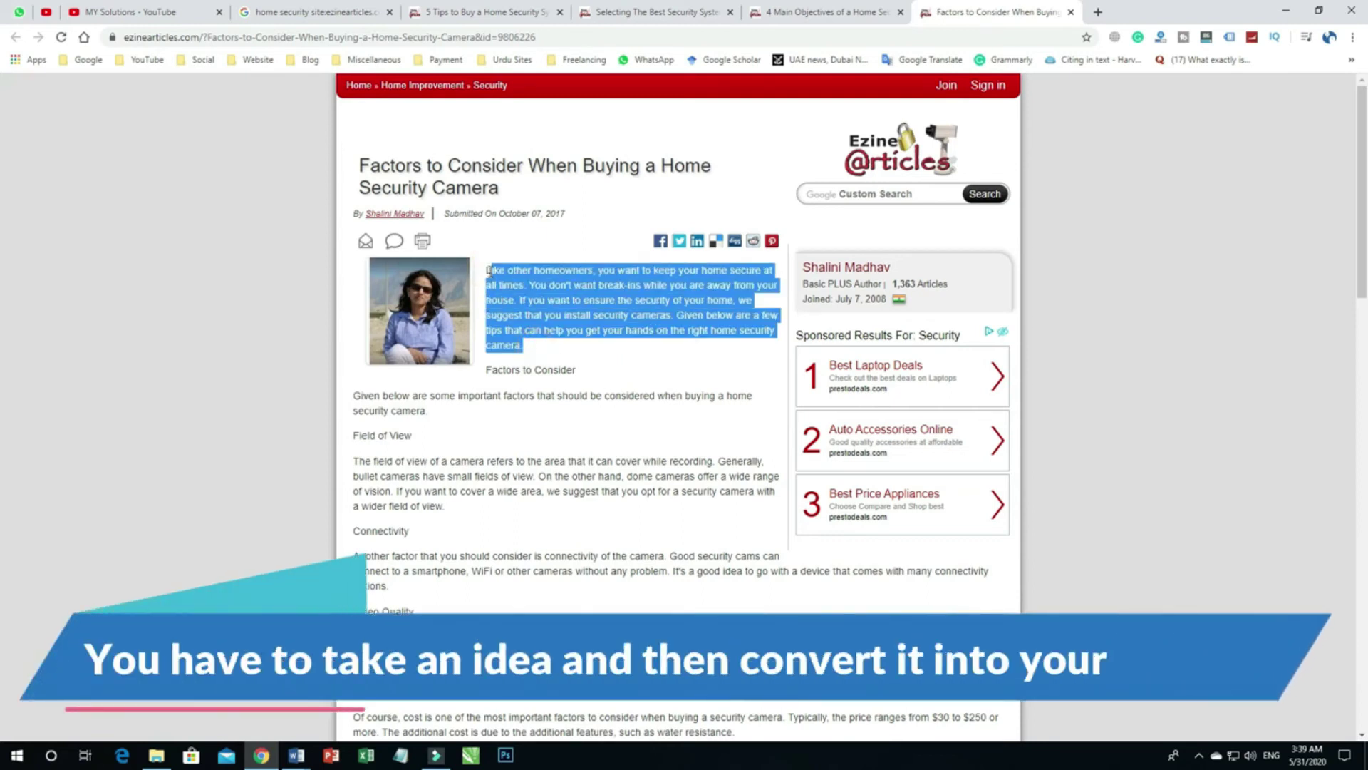
click(583, 333)
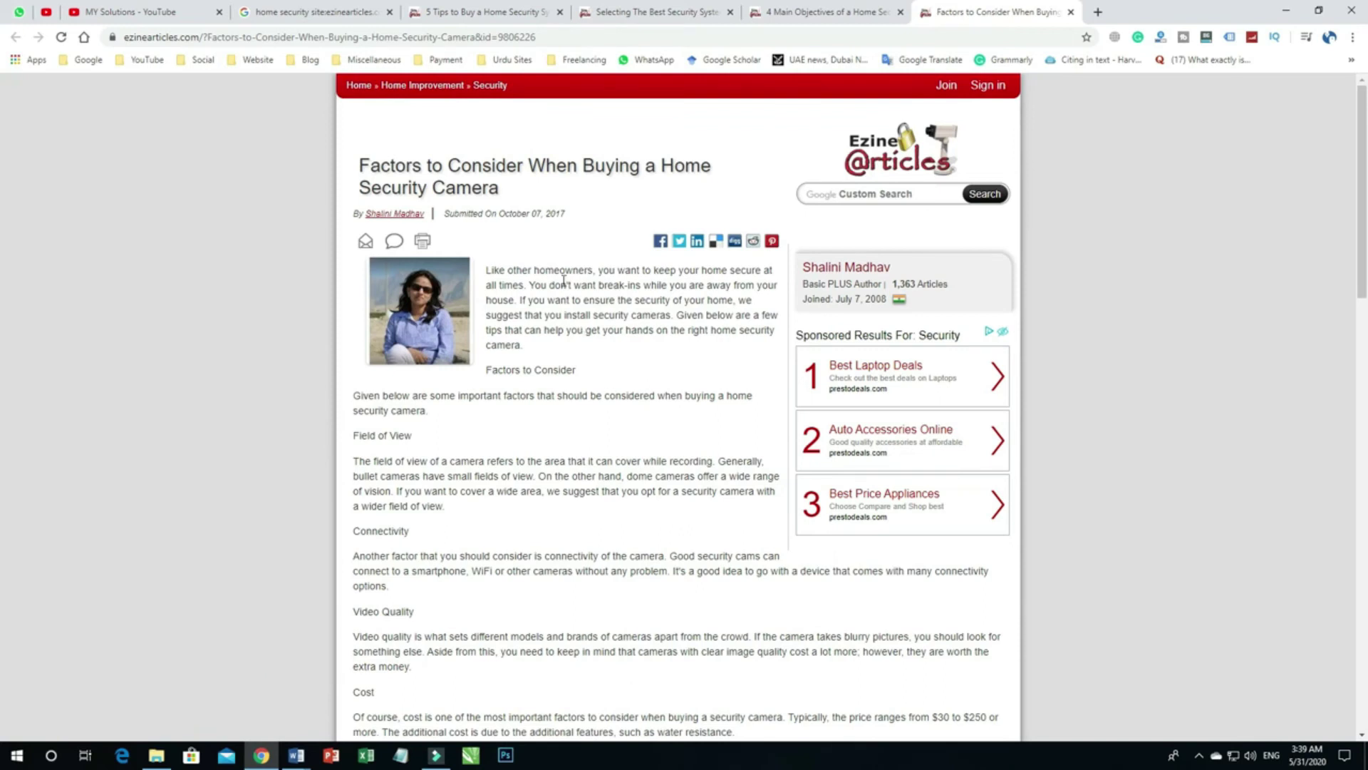
drag(487, 269, 534, 348)
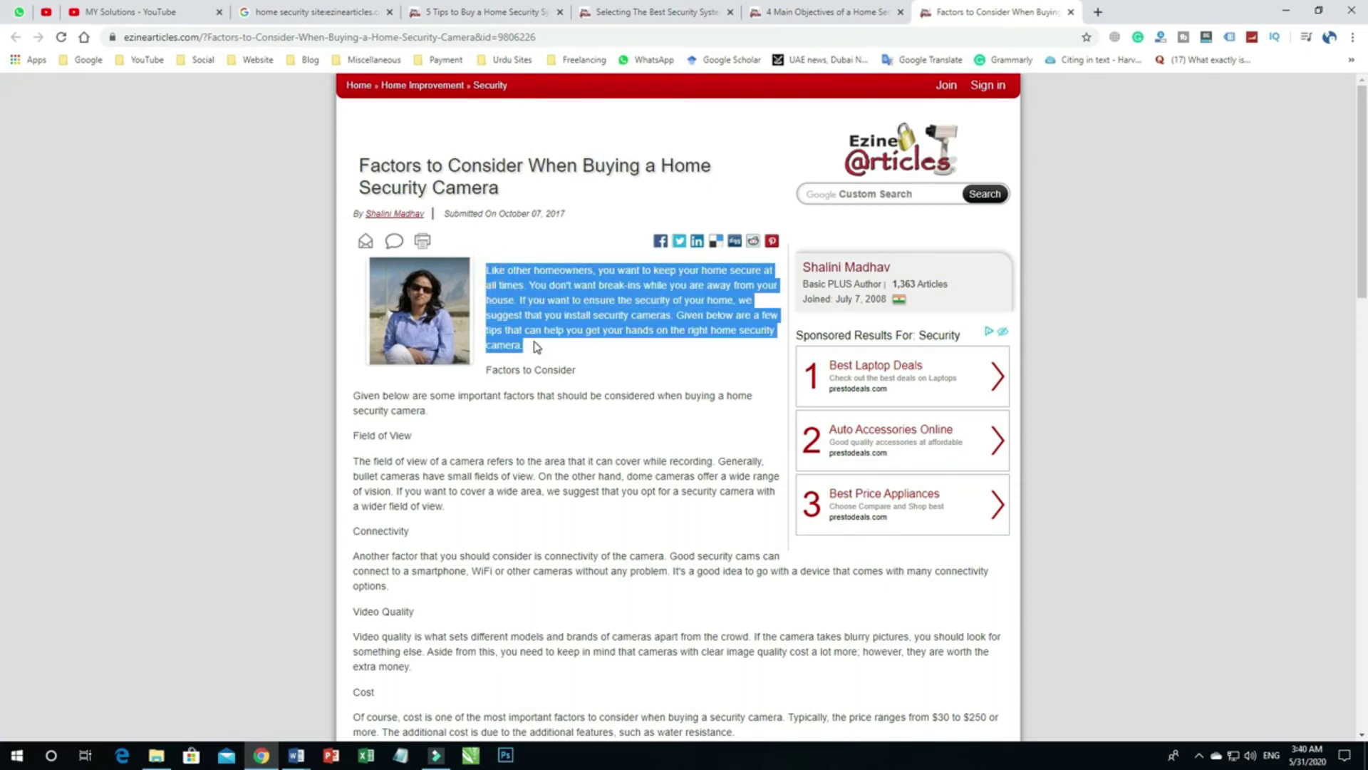
click(536, 343)
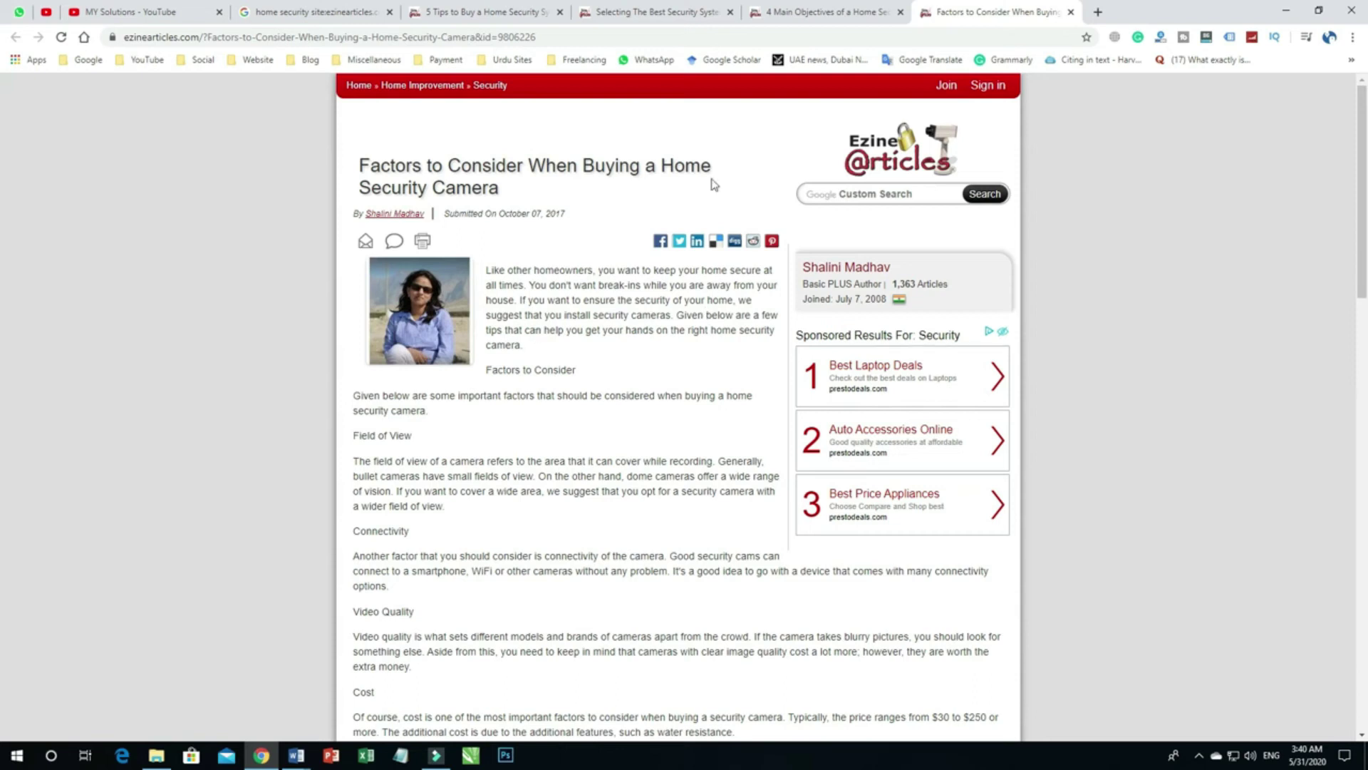
click(493, 13)
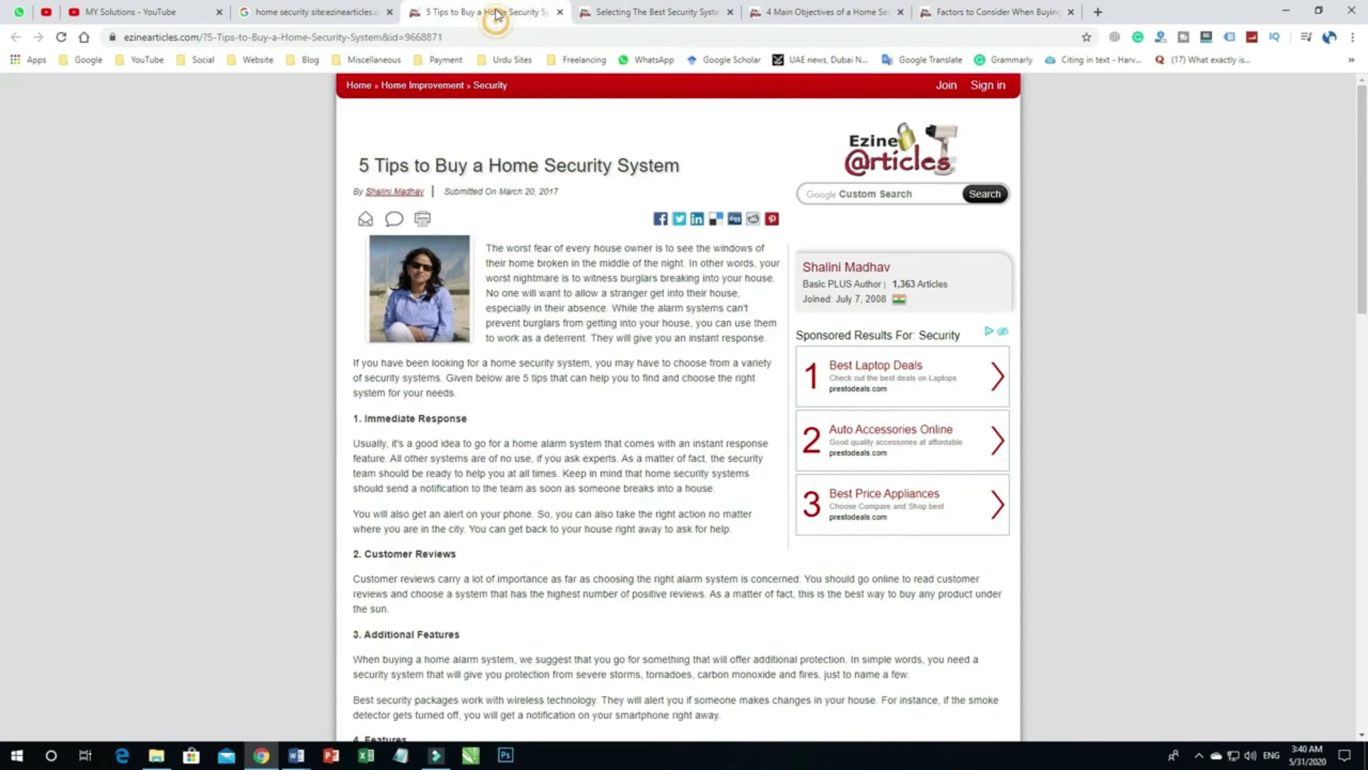
Compare the opening paragraphs of the four opened EzineArticles pages for introduction ideas and return to 5 Tips to Buy a Home Security System
triple_click(491, 248)
click(645, 12)
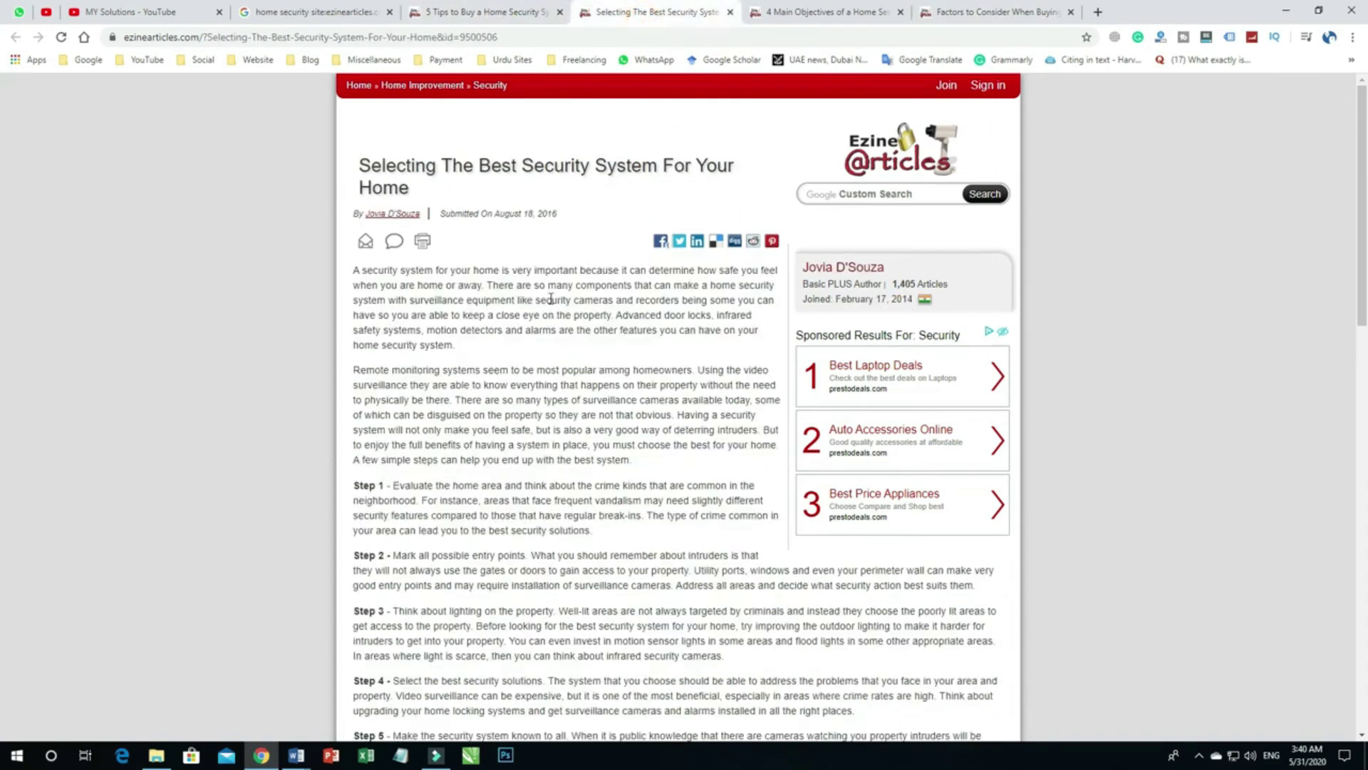
click(819, 14)
click(972, 14)
click(827, 15)
click(648, 13)
click(464, 14)
click(552, 319)
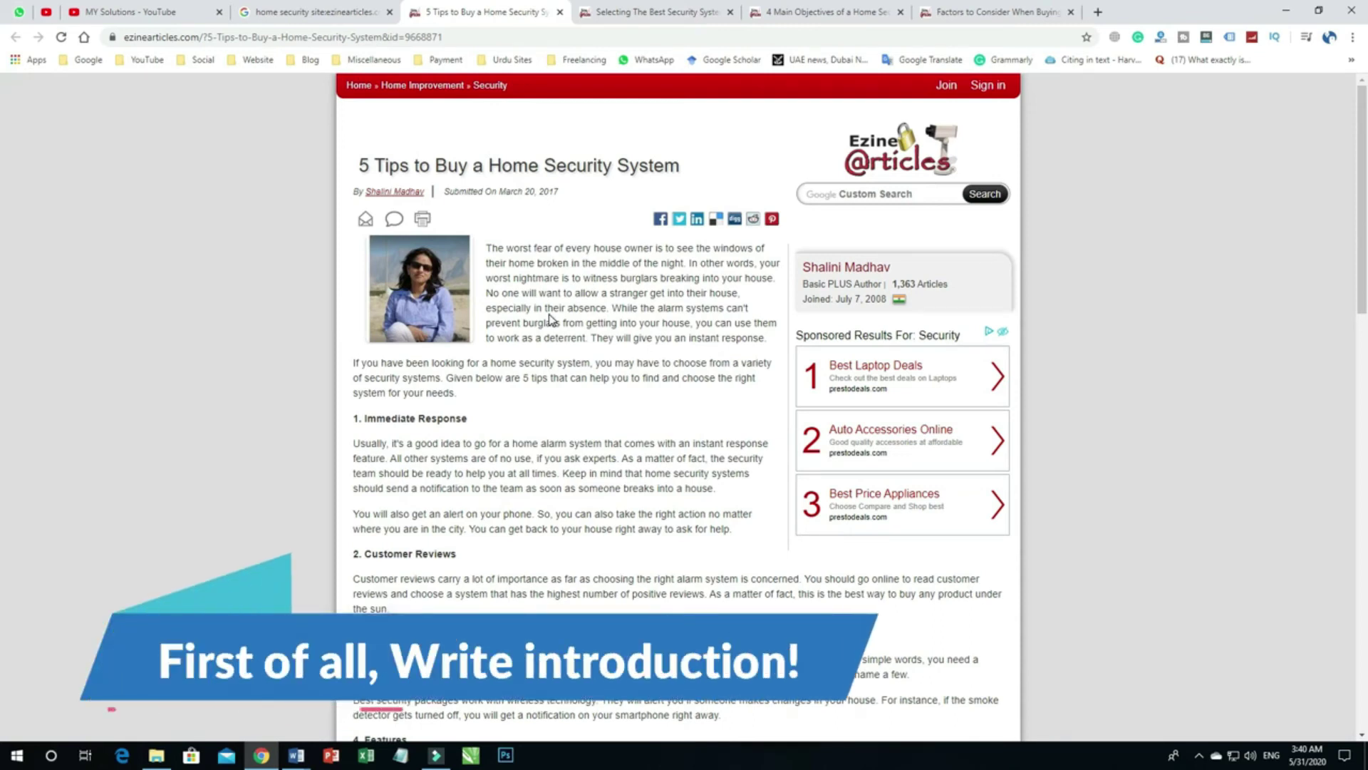
key(ctrl+Tab)
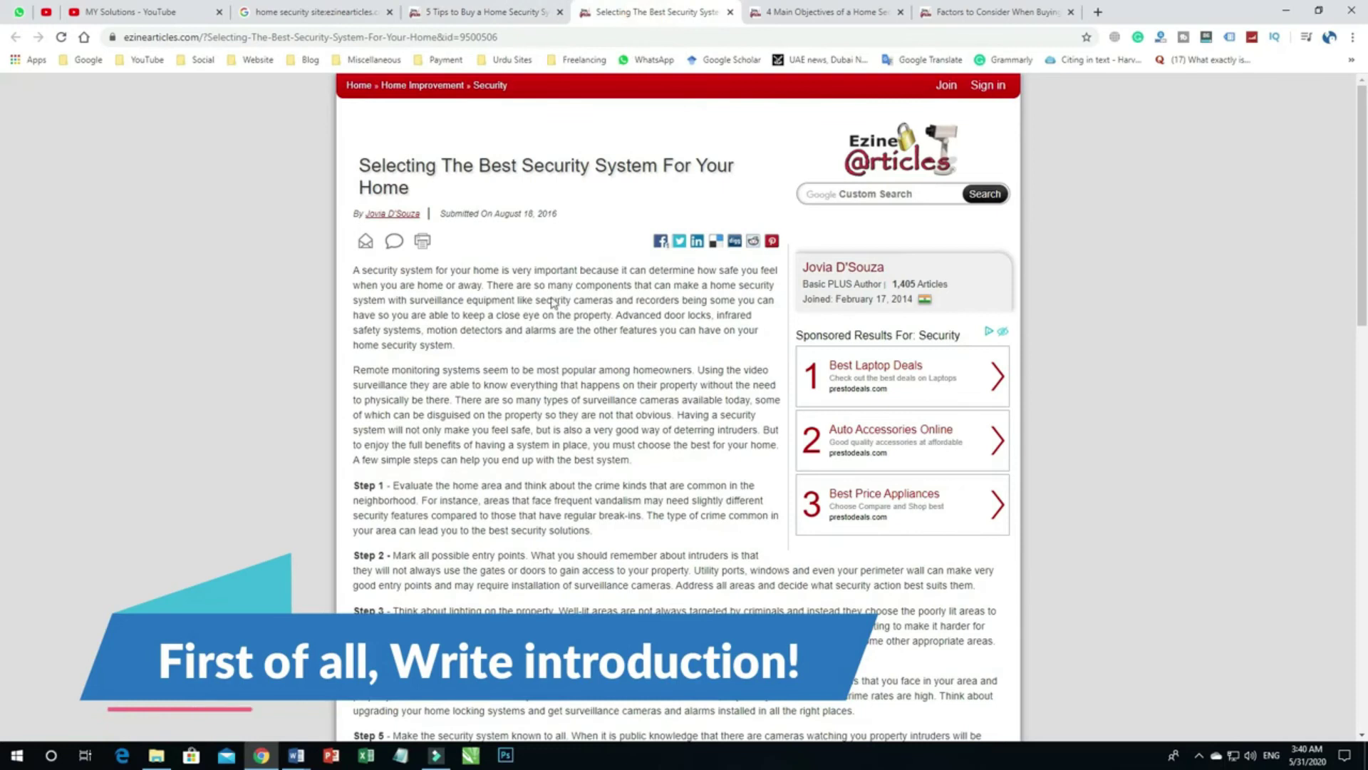
click(828, 12)
click(964, 13)
click(829, 12)
click(513, 13)
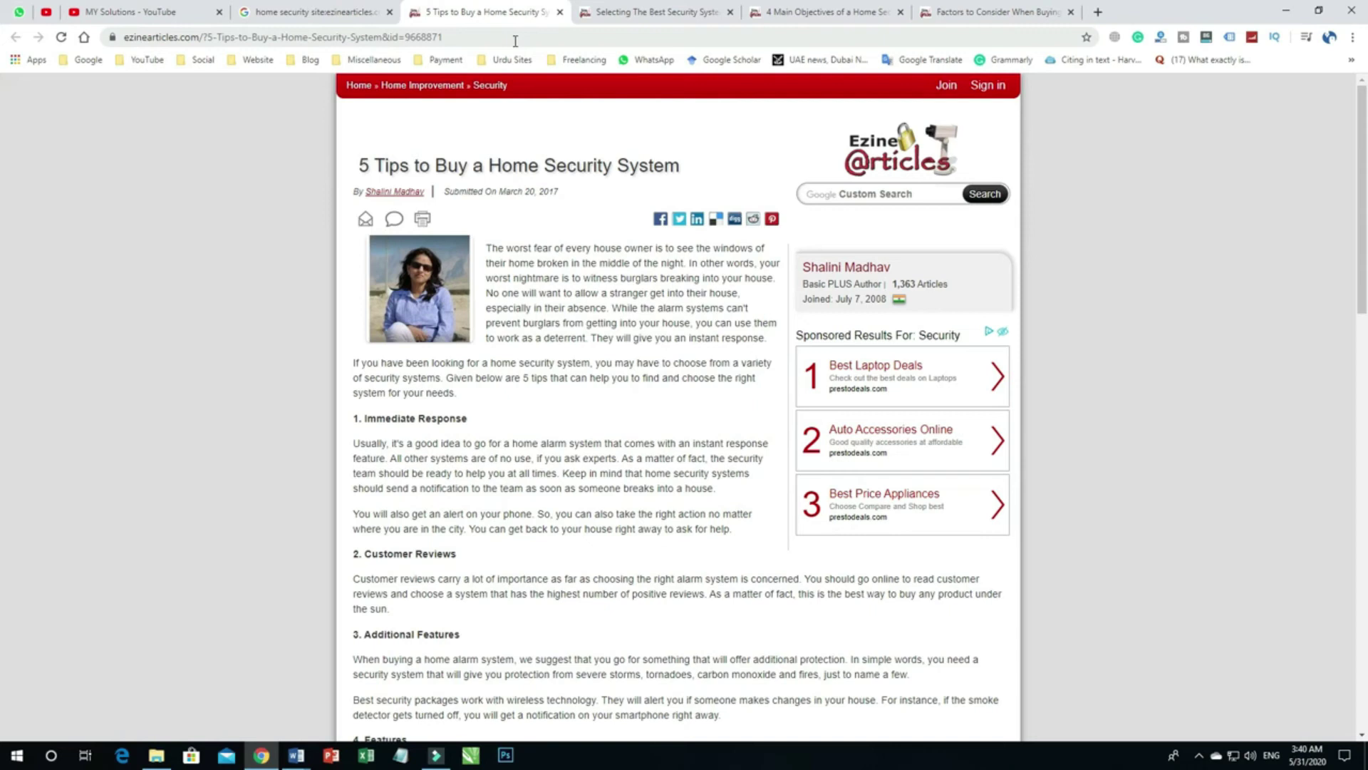
click(646, 11)
click(809, 24)
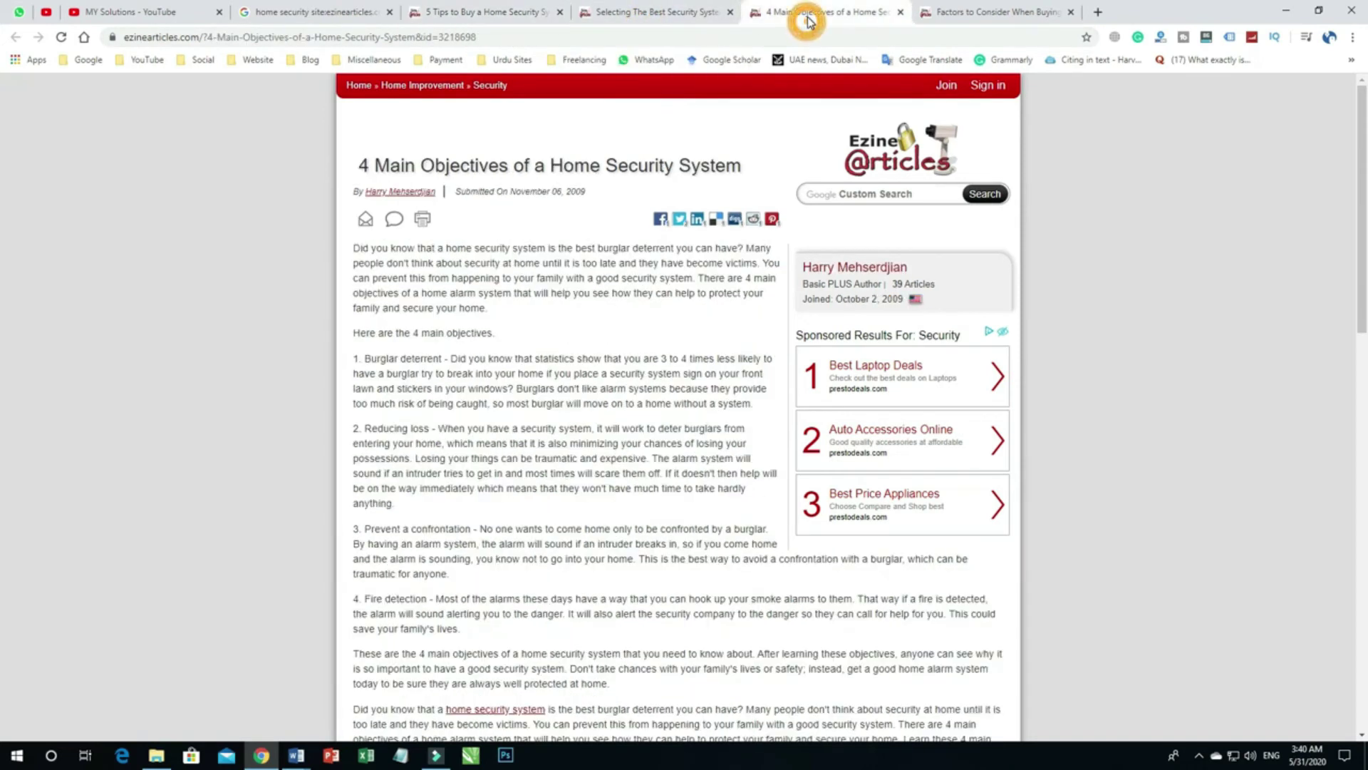
click(971, 15)
click(499, 8)
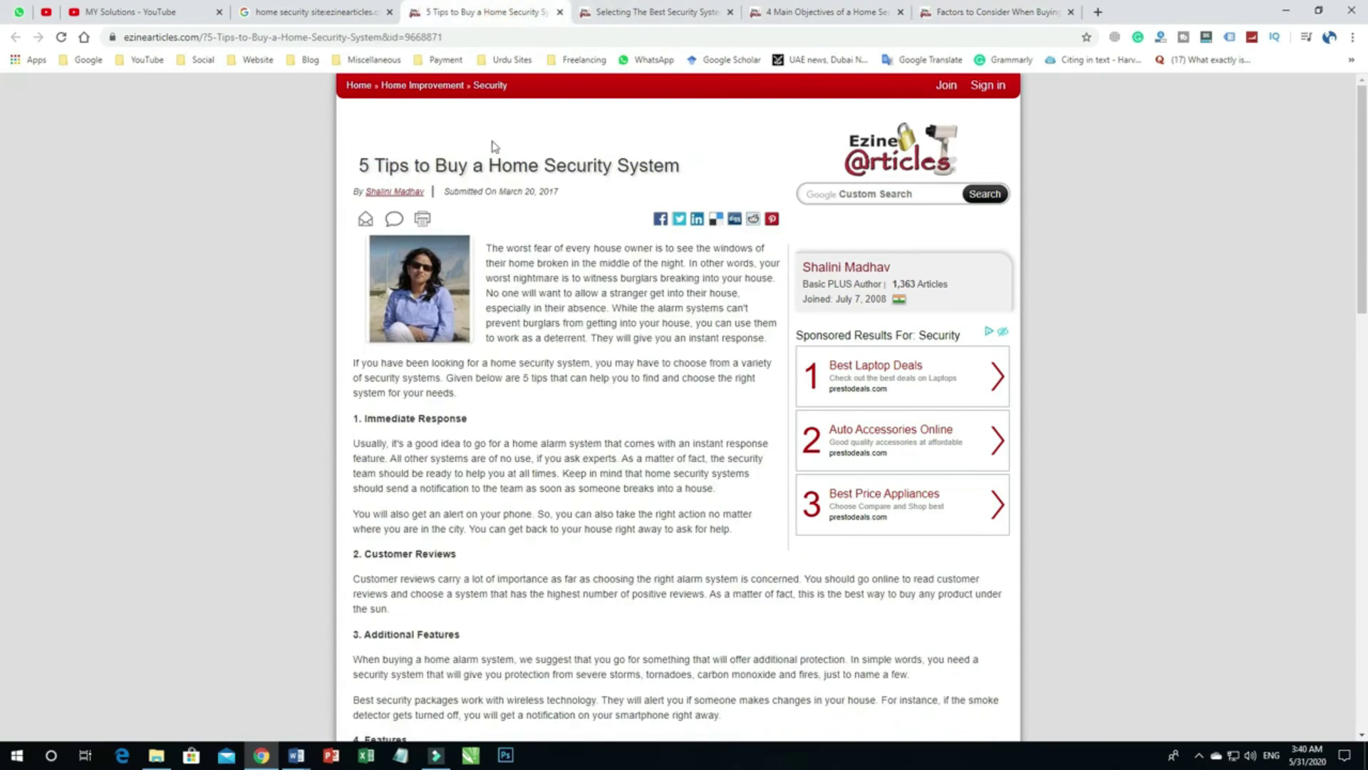
Switch to the Home Security Word document, widen its window, place it below the web article's introduction and collapse the ribbon
mouse_move(296, 754)
click(355, 716)
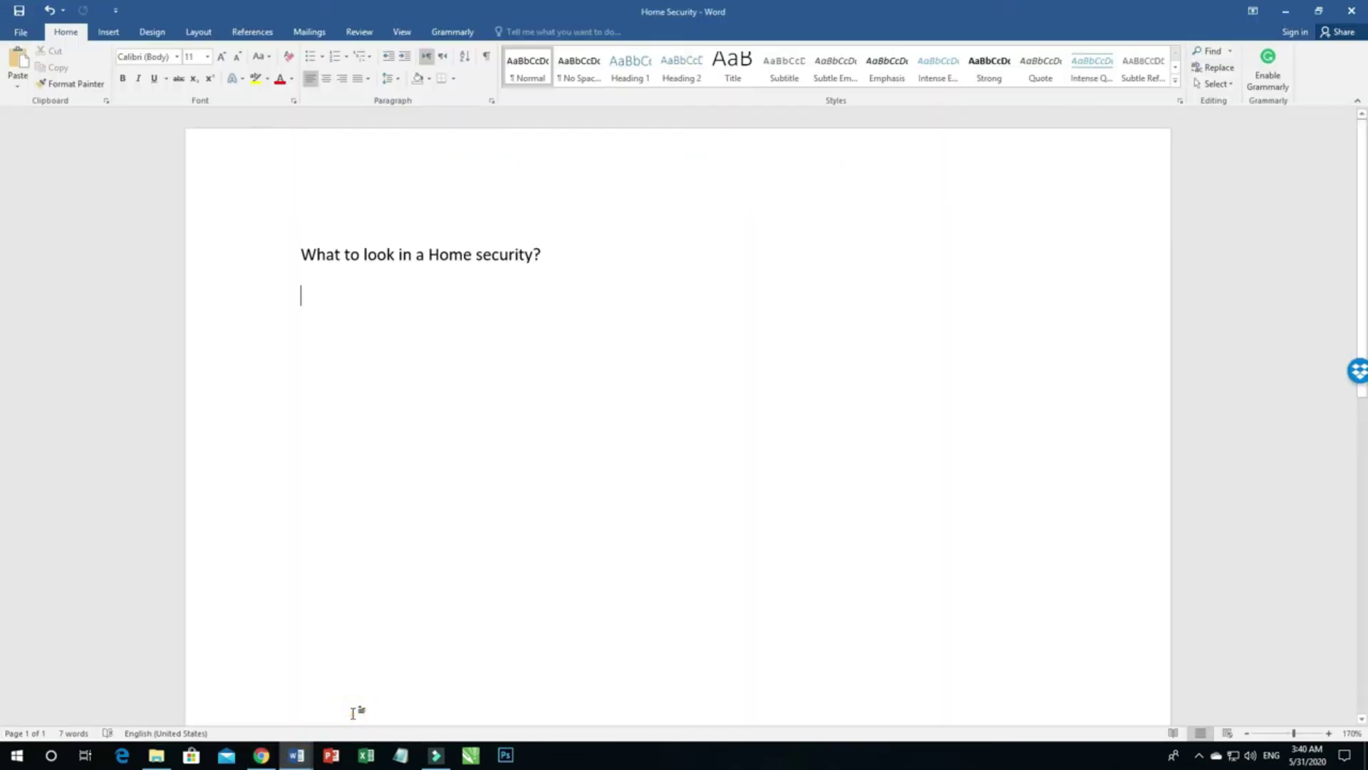
click(1319, 11)
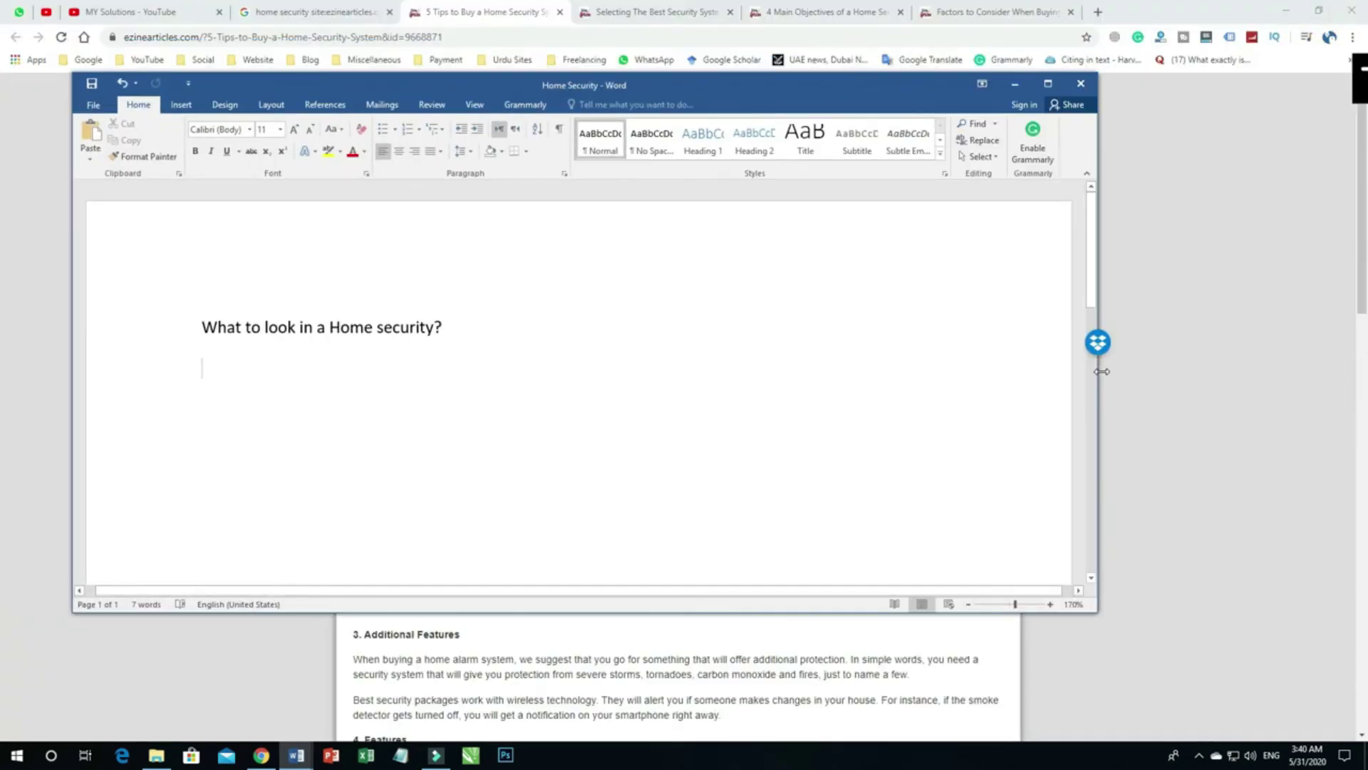
drag(1100, 371, 1364, 393)
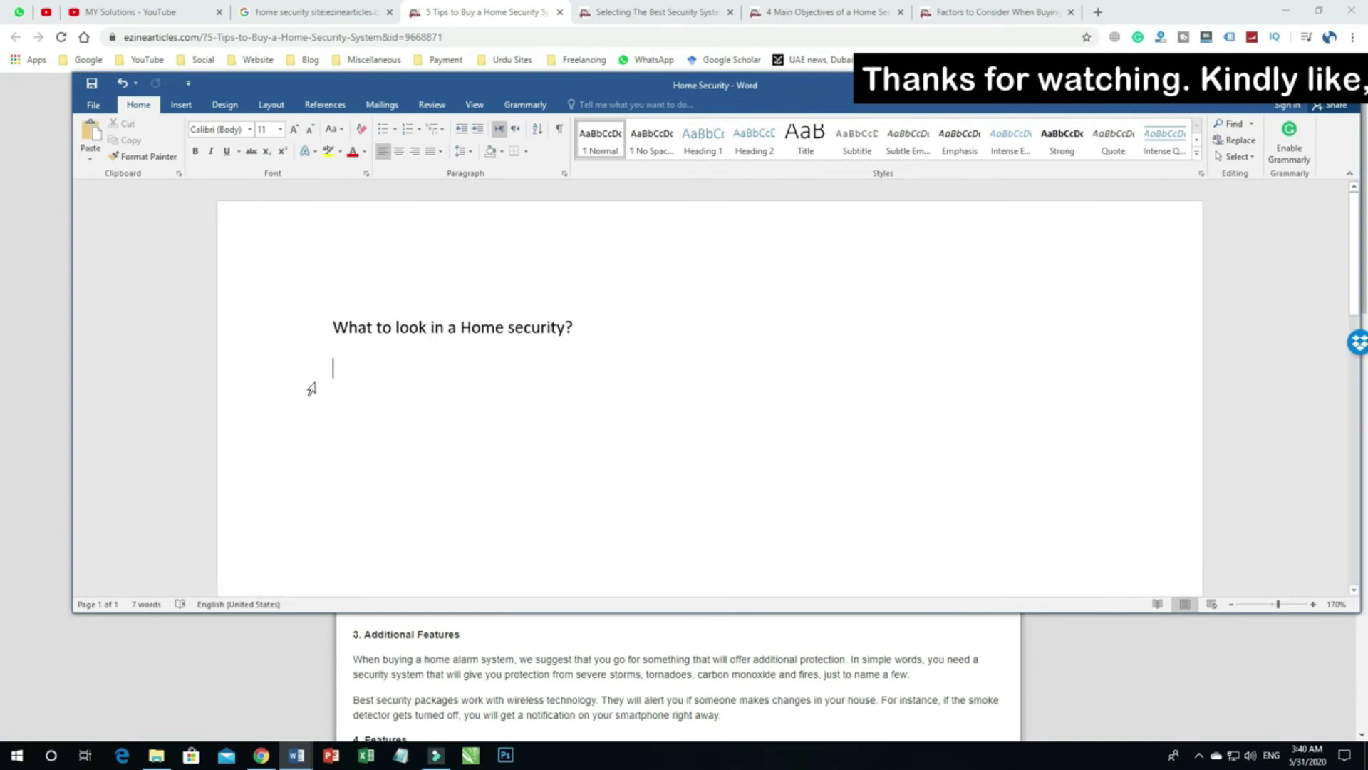
drag(71, 375, 9, 366)
drag(826, 84, 777, 373)
key(ctrl+F1)
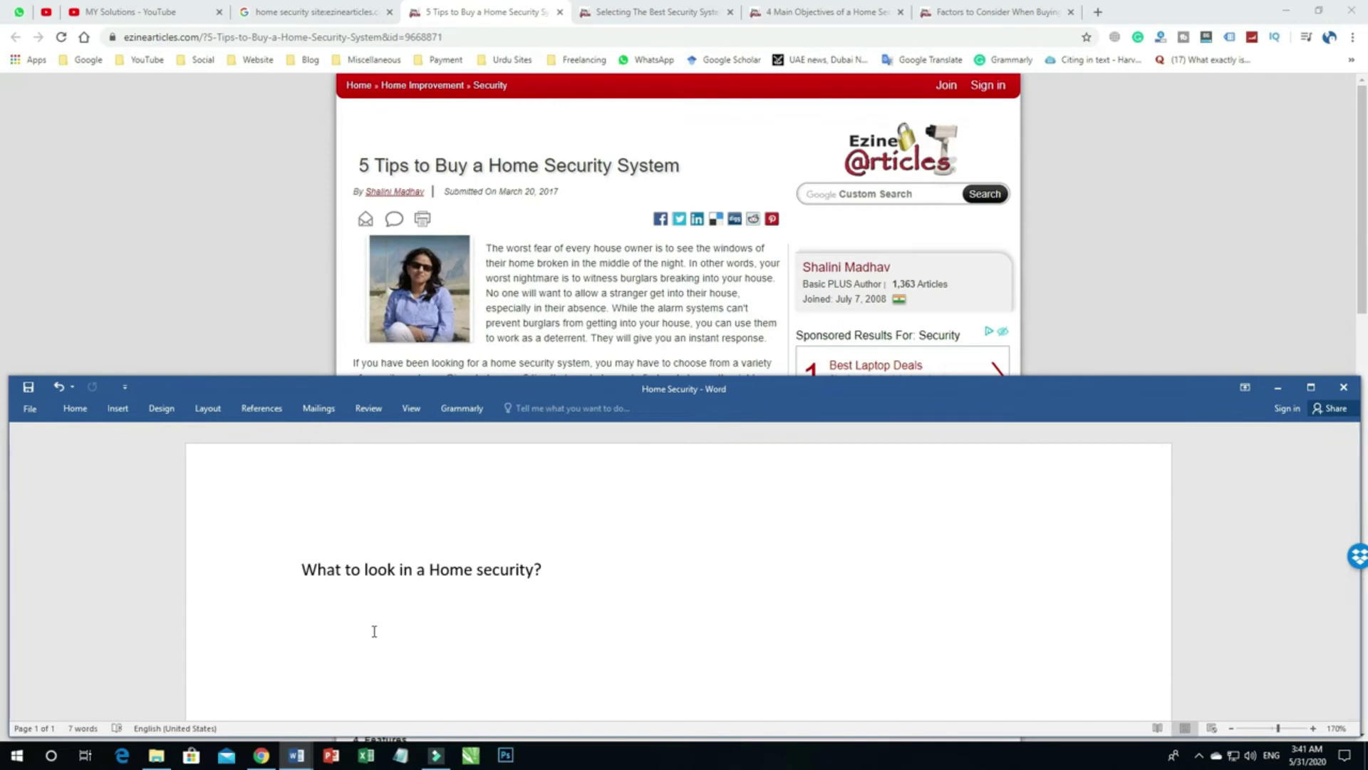
Write the opening sentence "Home is a place where you stay and your place of living." below the title
text(home a)
key(BackSpace)
text(is a place where )
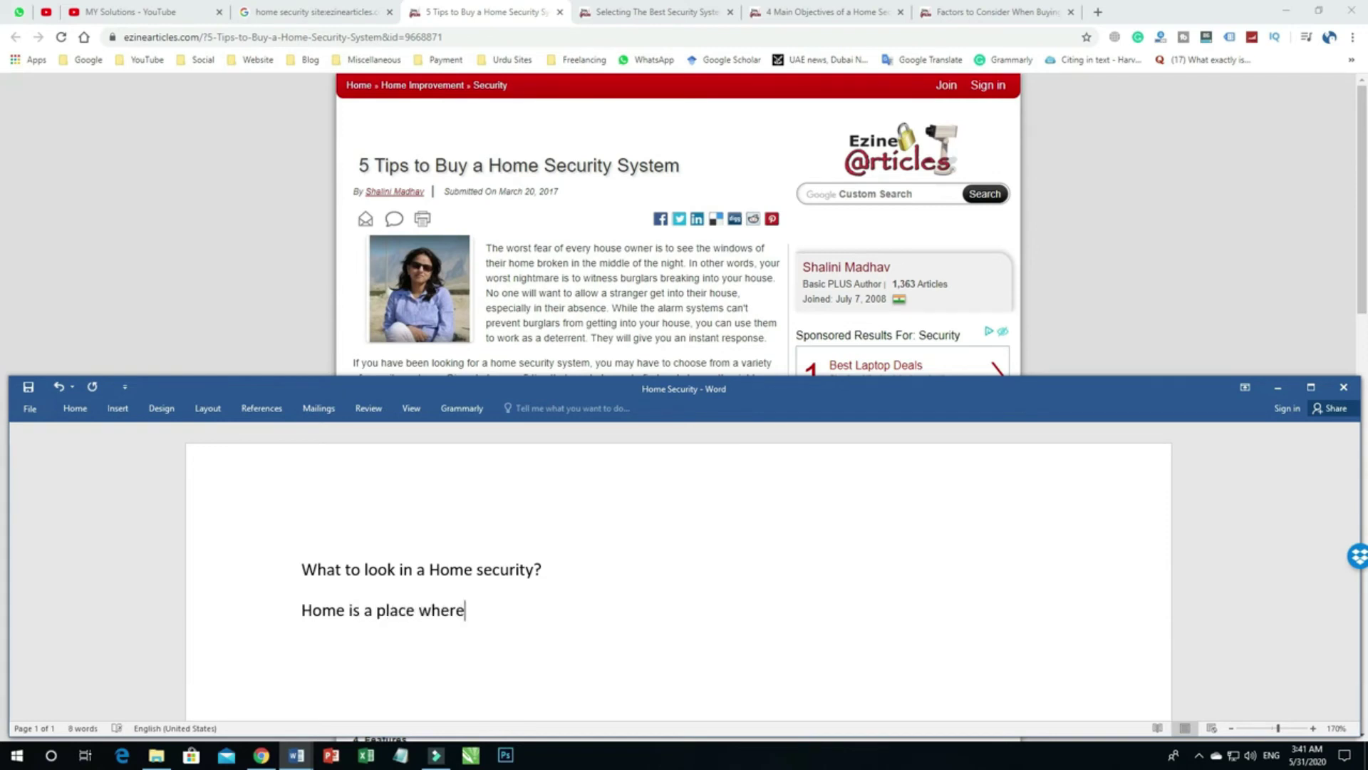
text(you )
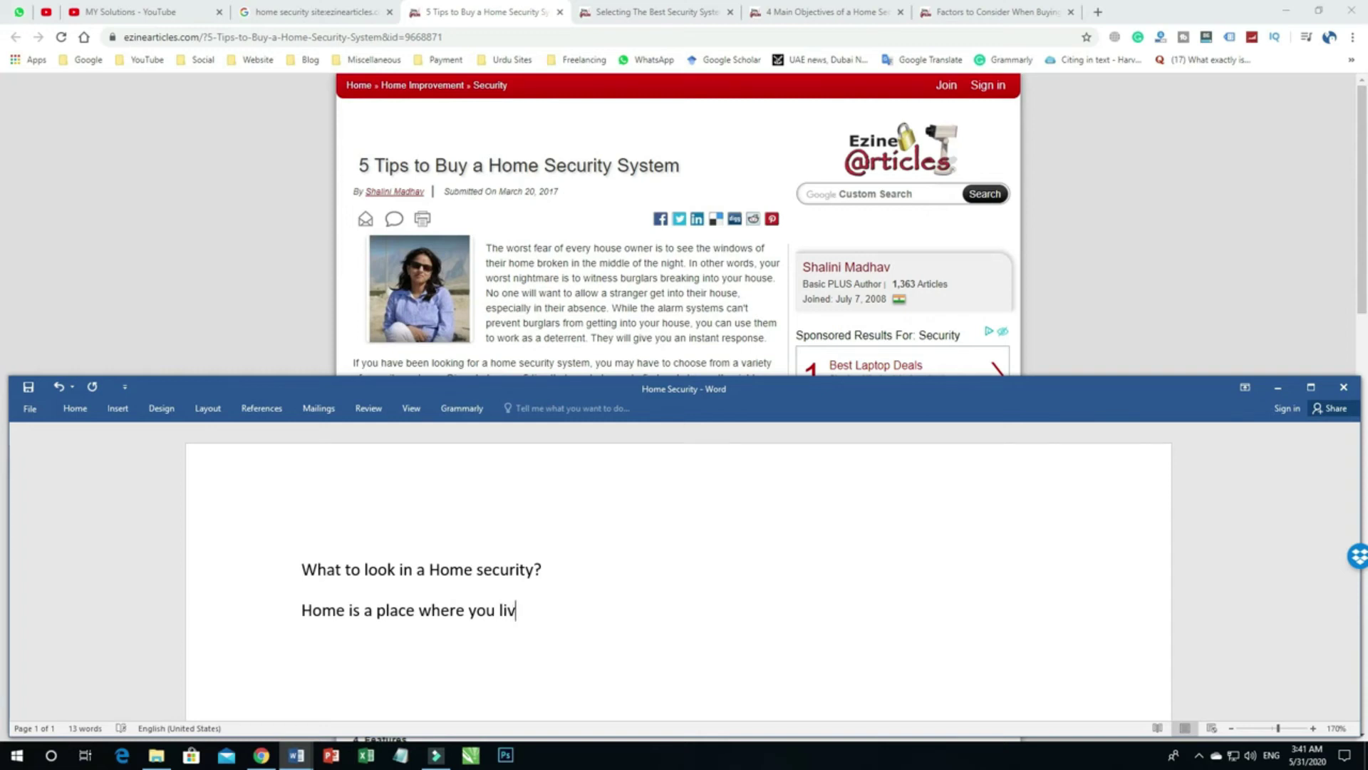
text(stay and your place of)
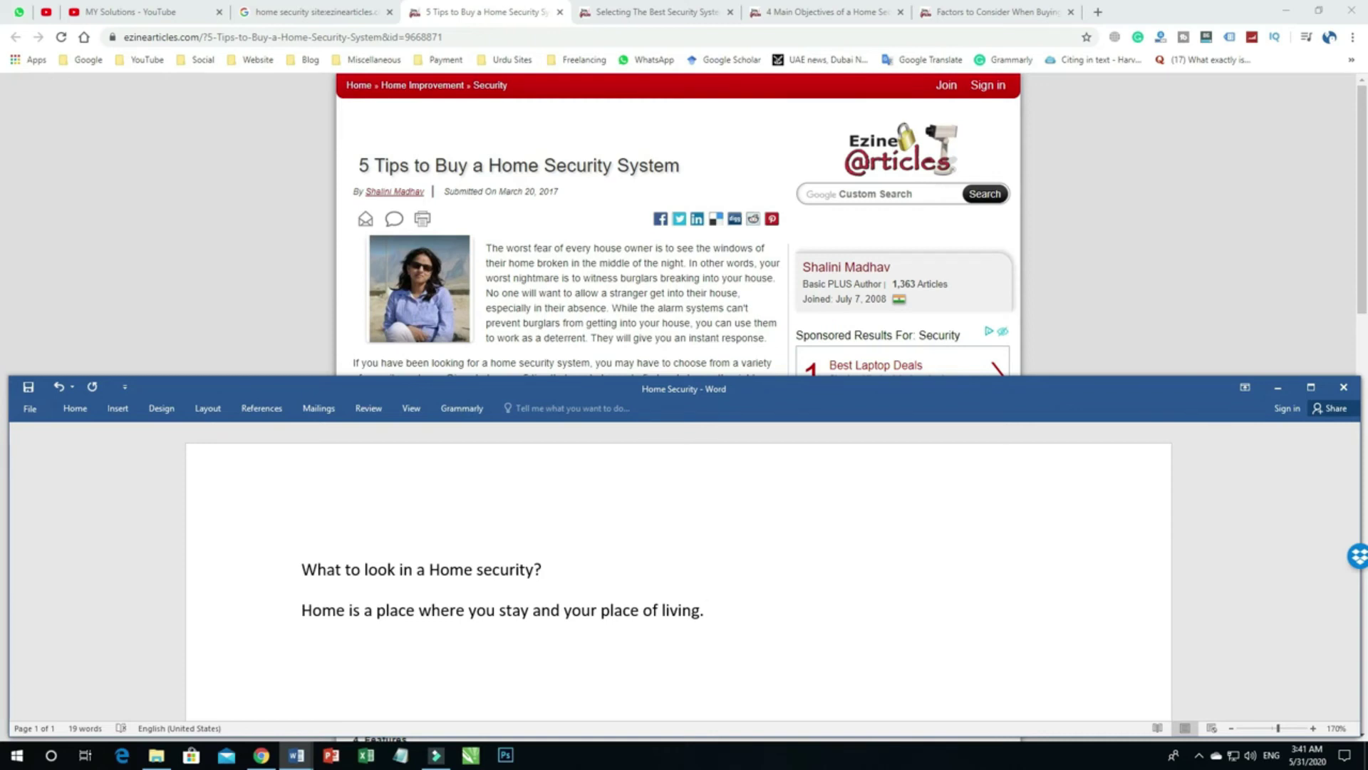
Highlight the opening paragraph of 5 Tips to Buy a Home Security System in Chrome and compare it with the other articles' introductions
key(alt+Tab)
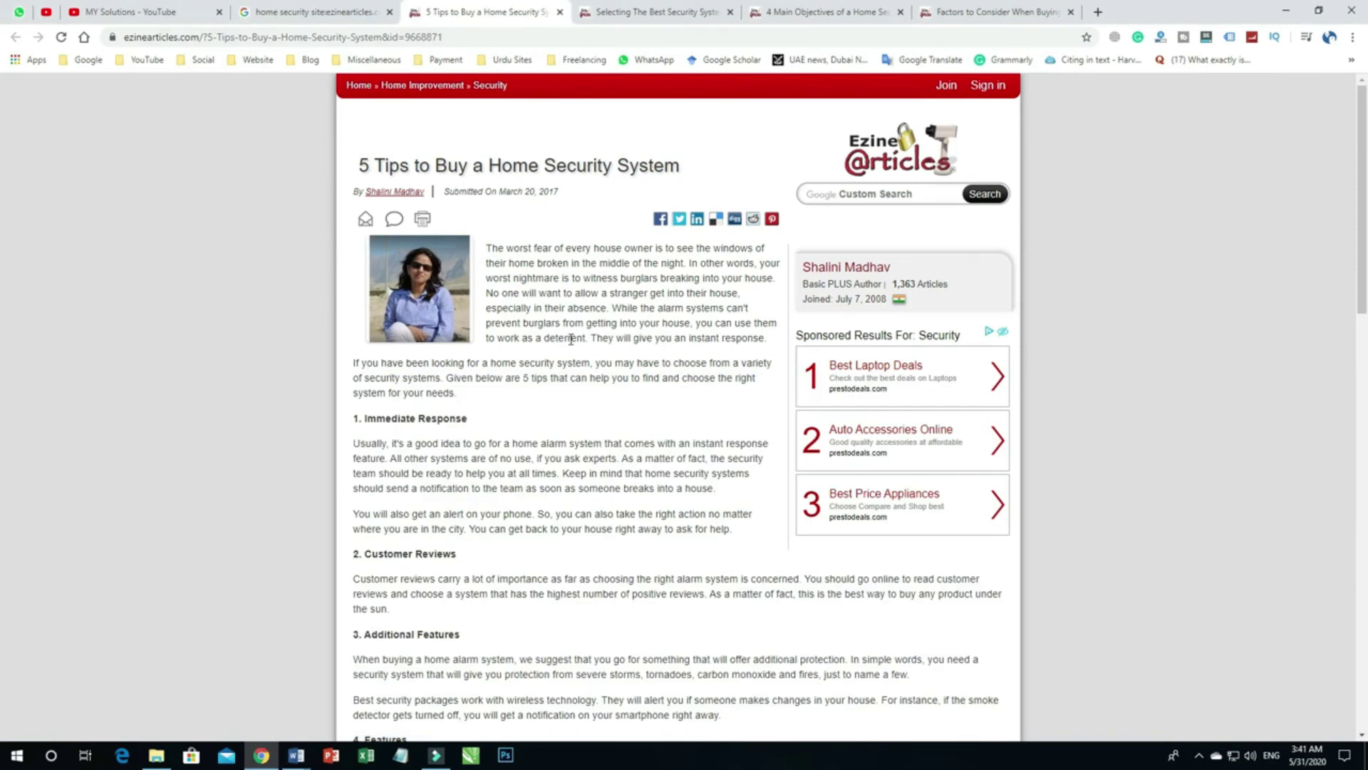
drag(491, 247, 767, 340)
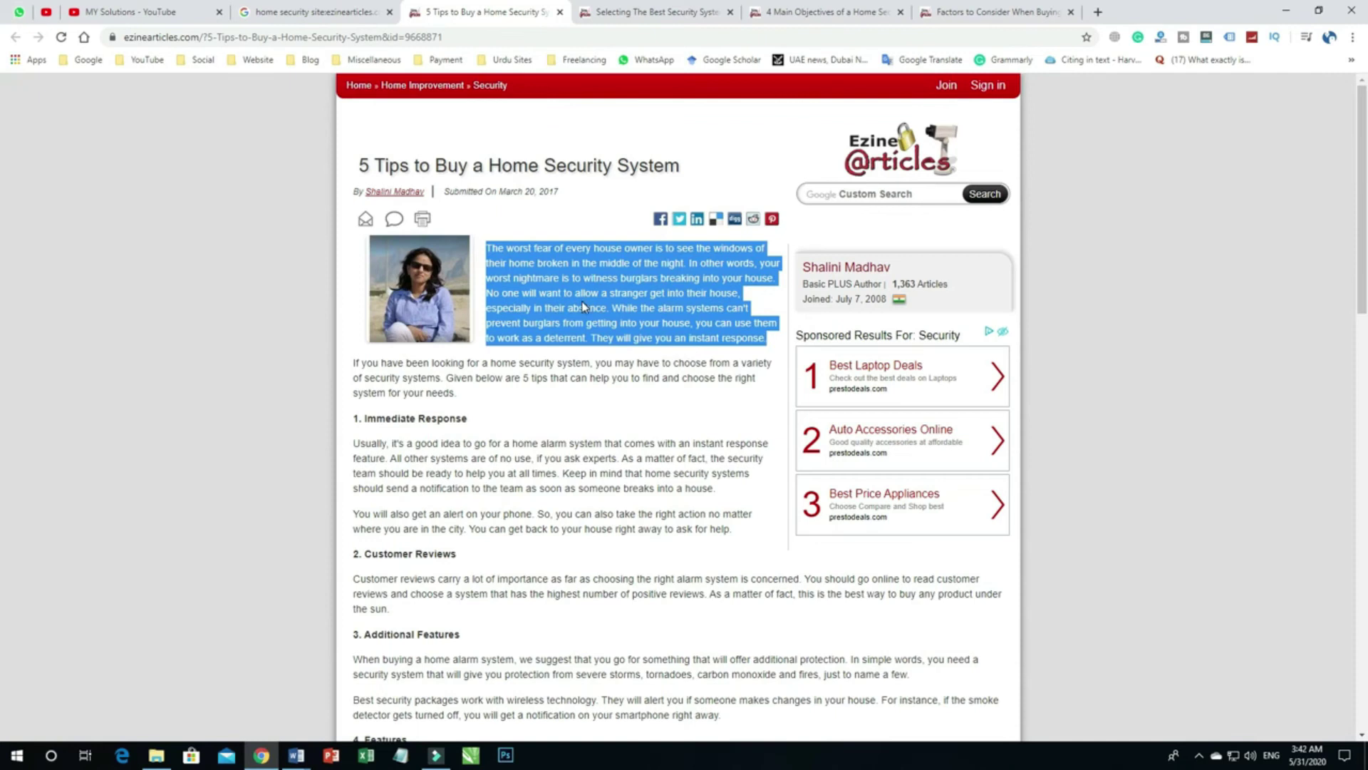
key(ctrl+Tab)
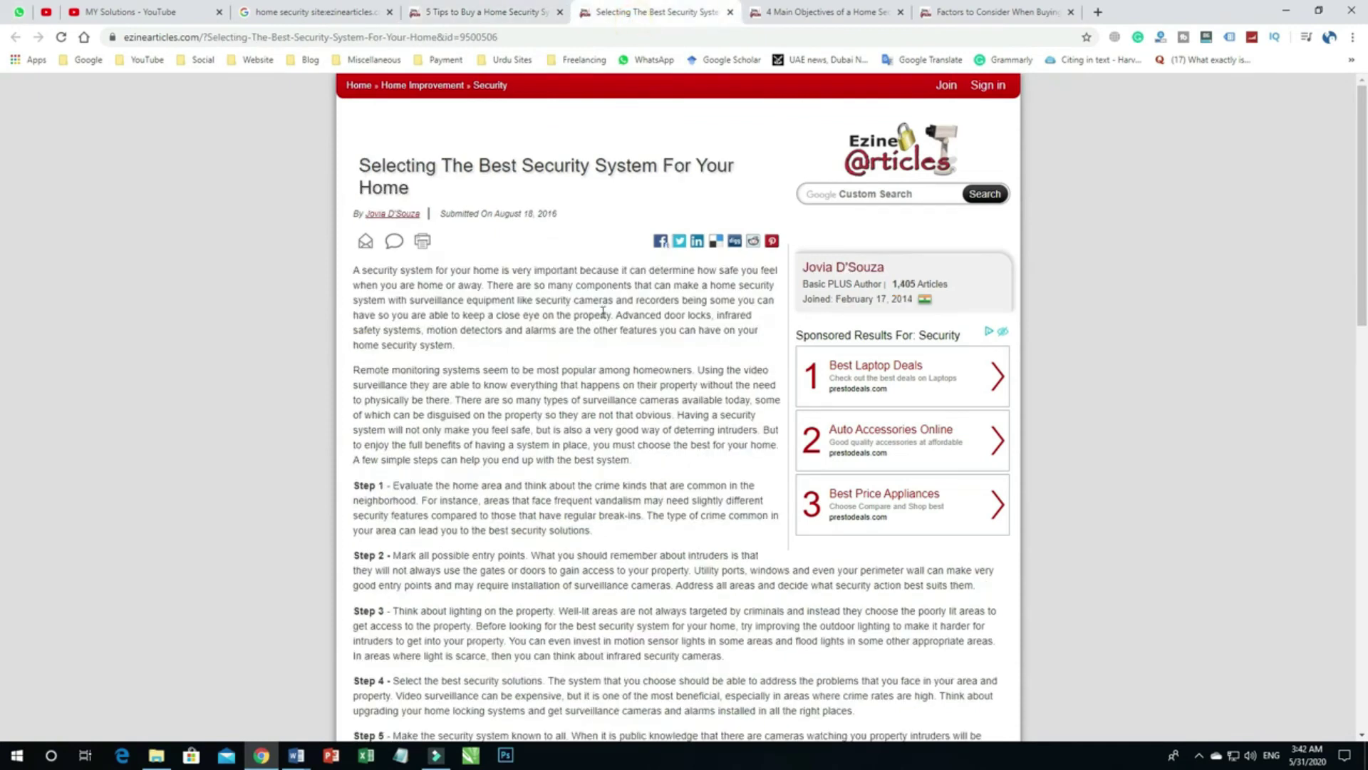
click(778, 8)
key(ctrl+Tab)
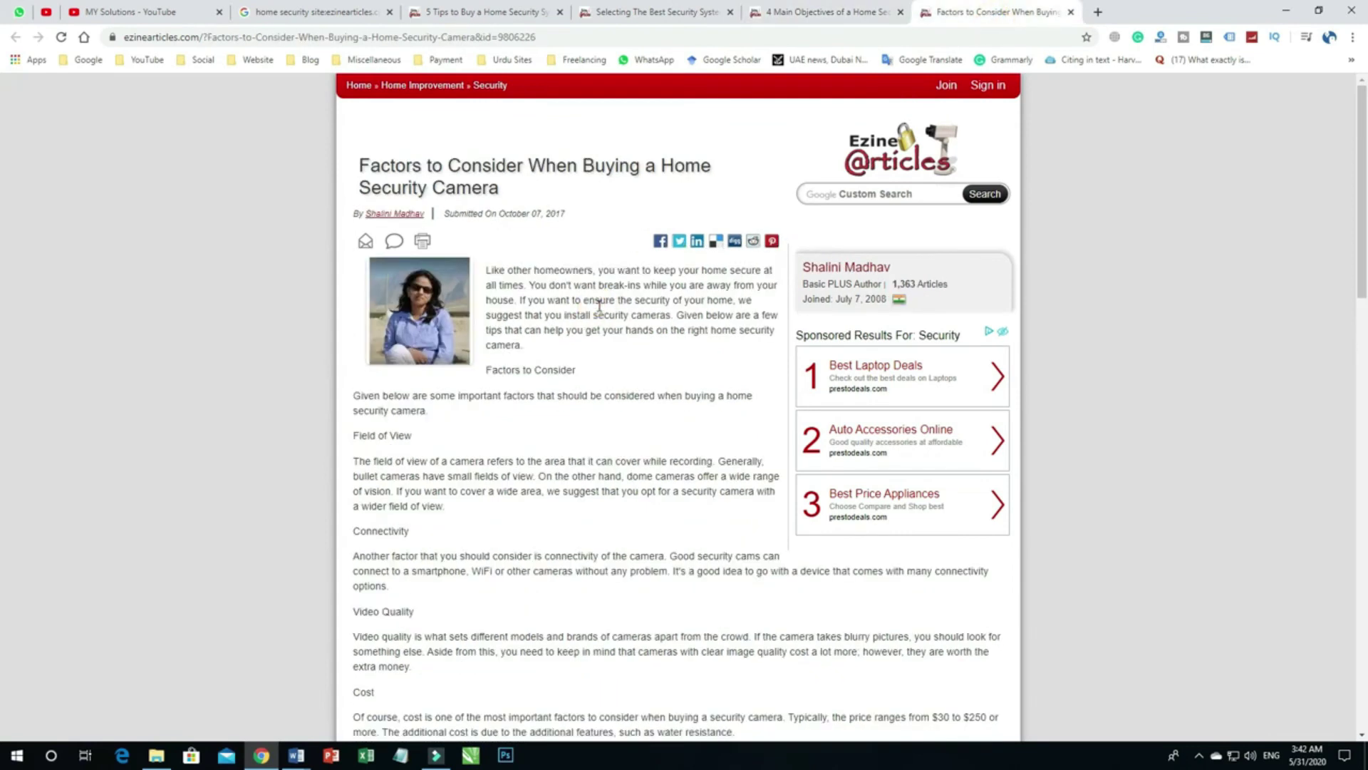
click(843, 11)
click(665, 12)
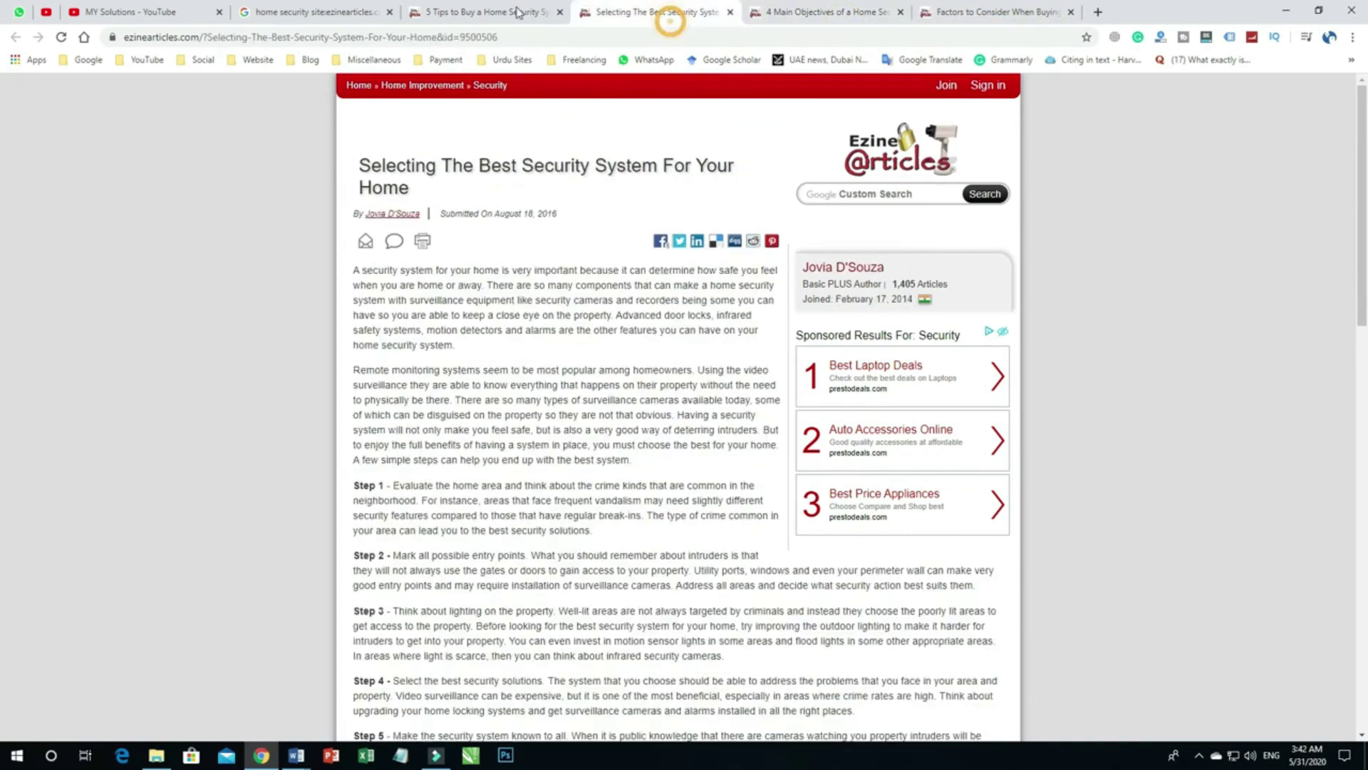
click(488, 11)
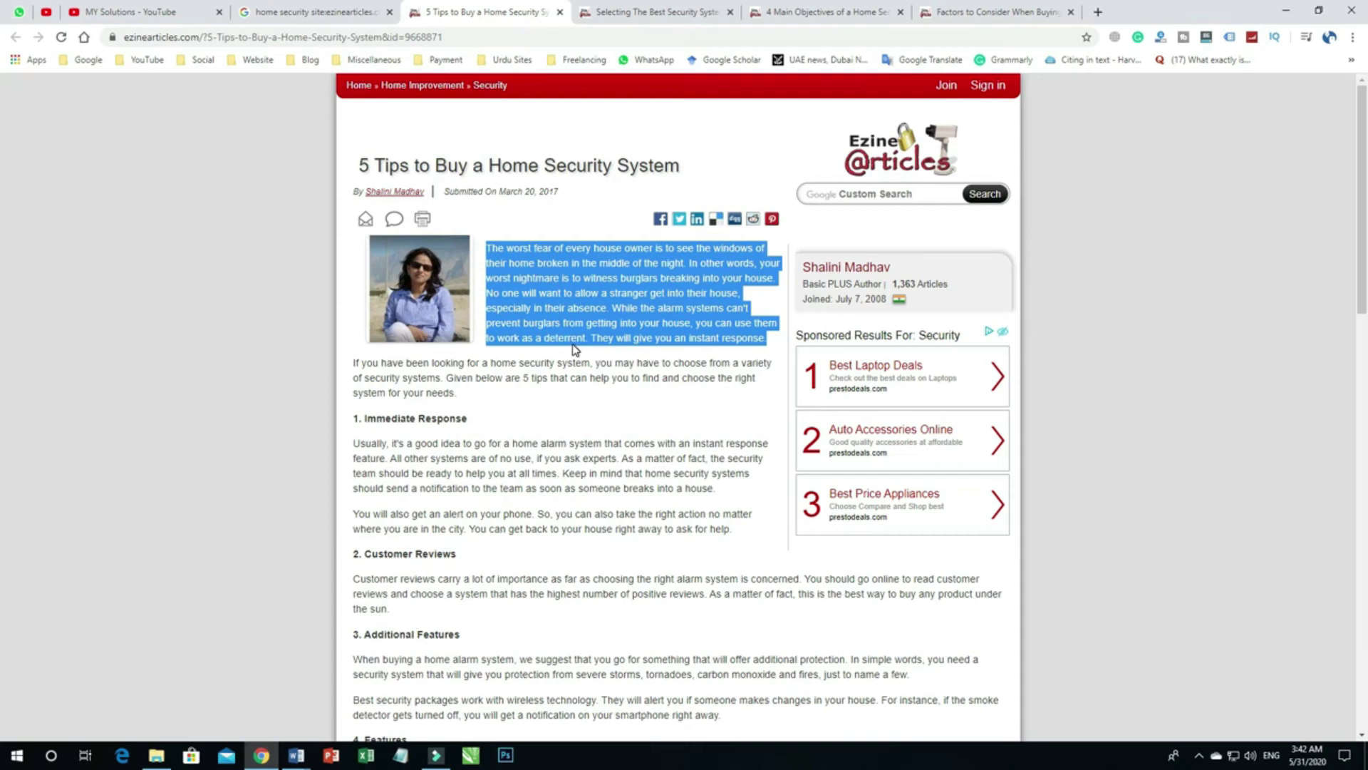
key(alt+Tab)
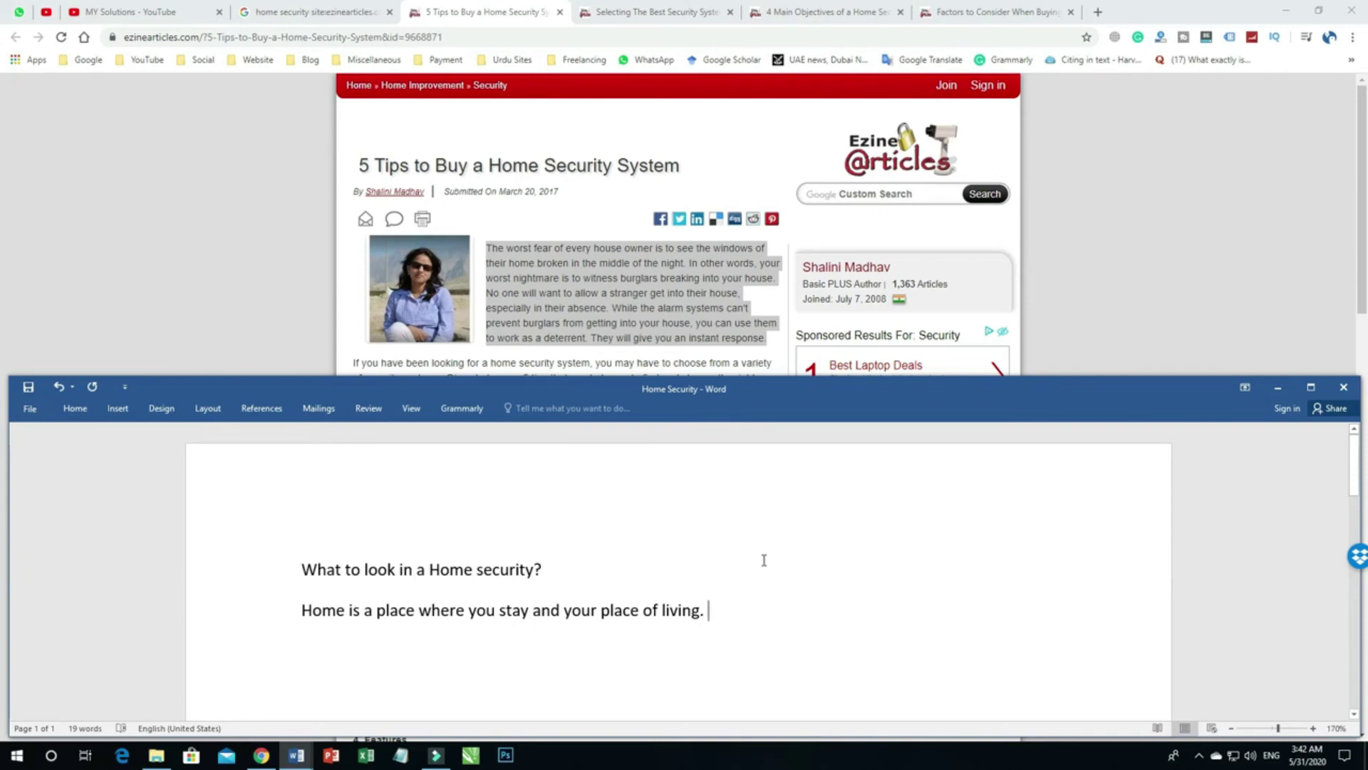
key(alt+Tab)
key(alt+Tab)
key(alt+Tab)
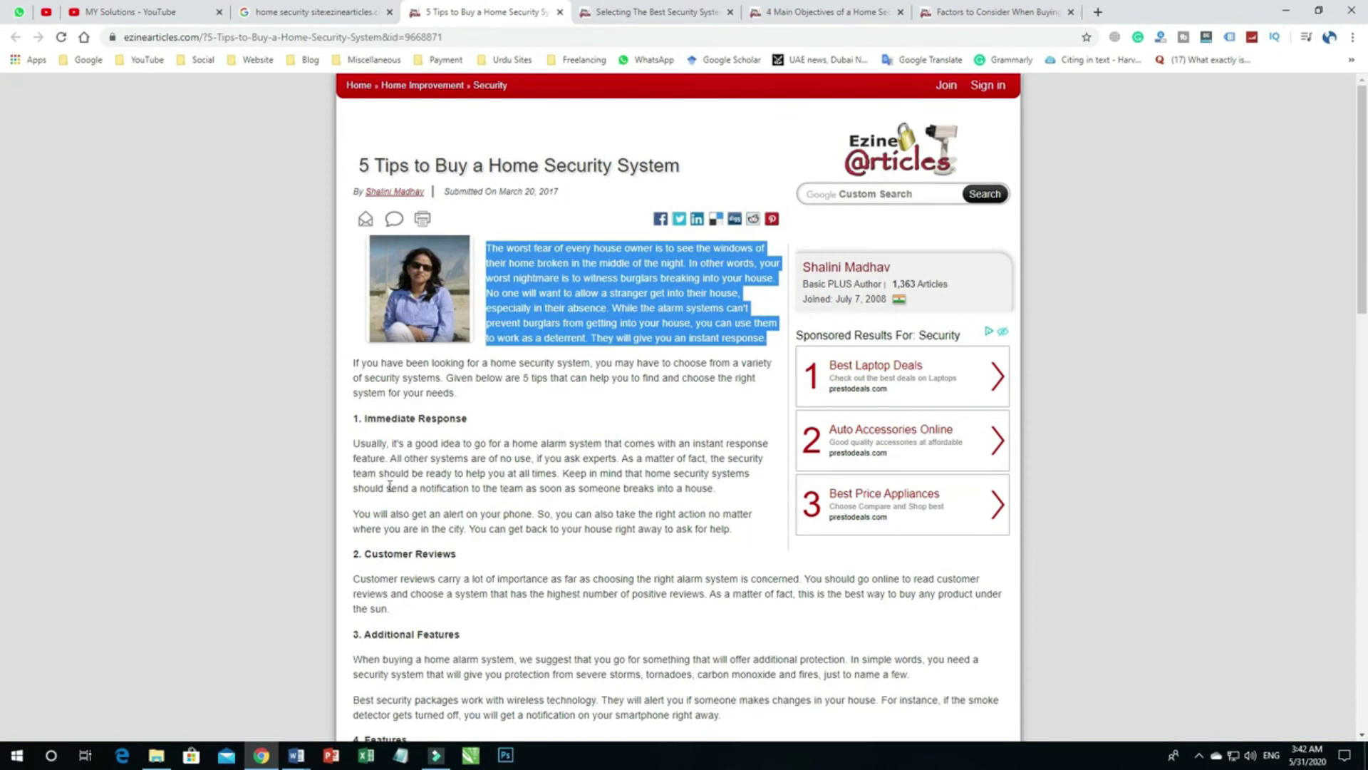
Examine how the body sections of the four EzineArticles pages present their main points
scroll(516, 403, down, 4)
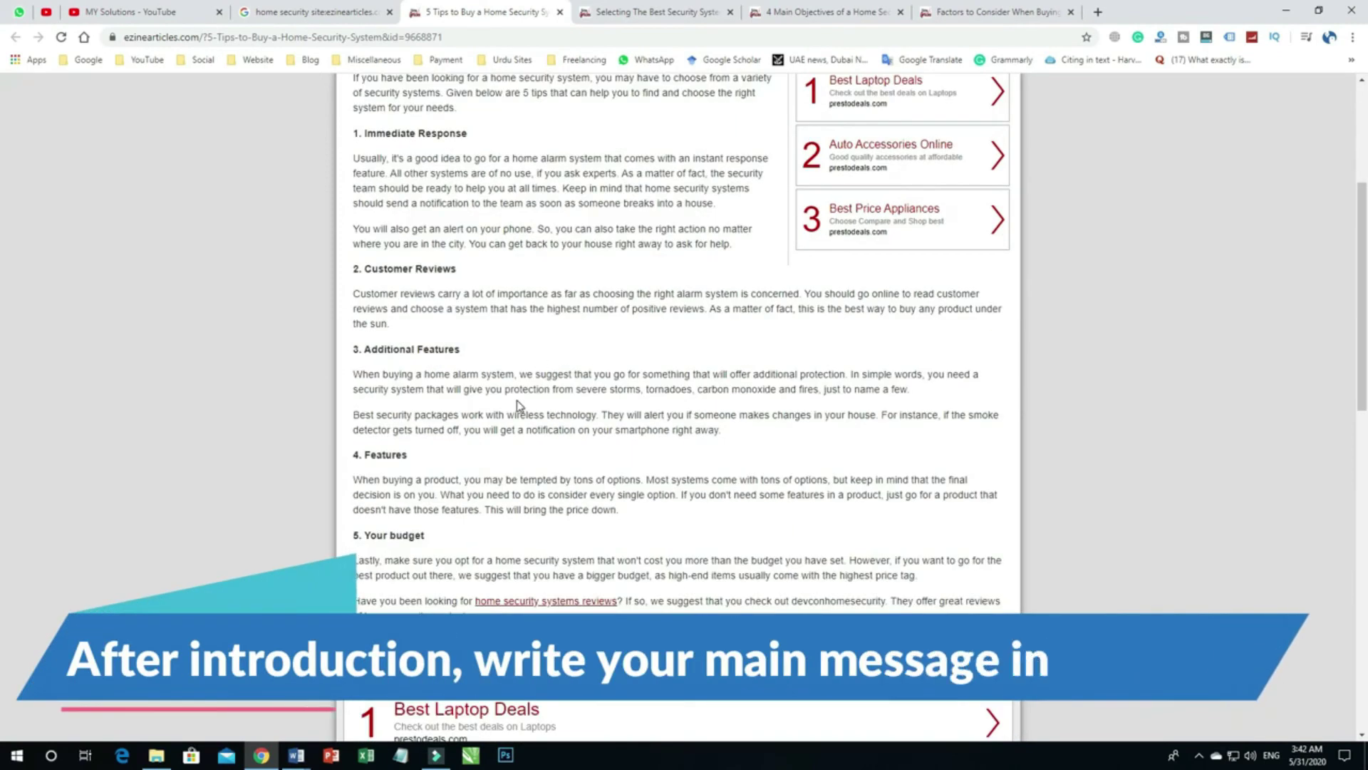
click(635, 12)
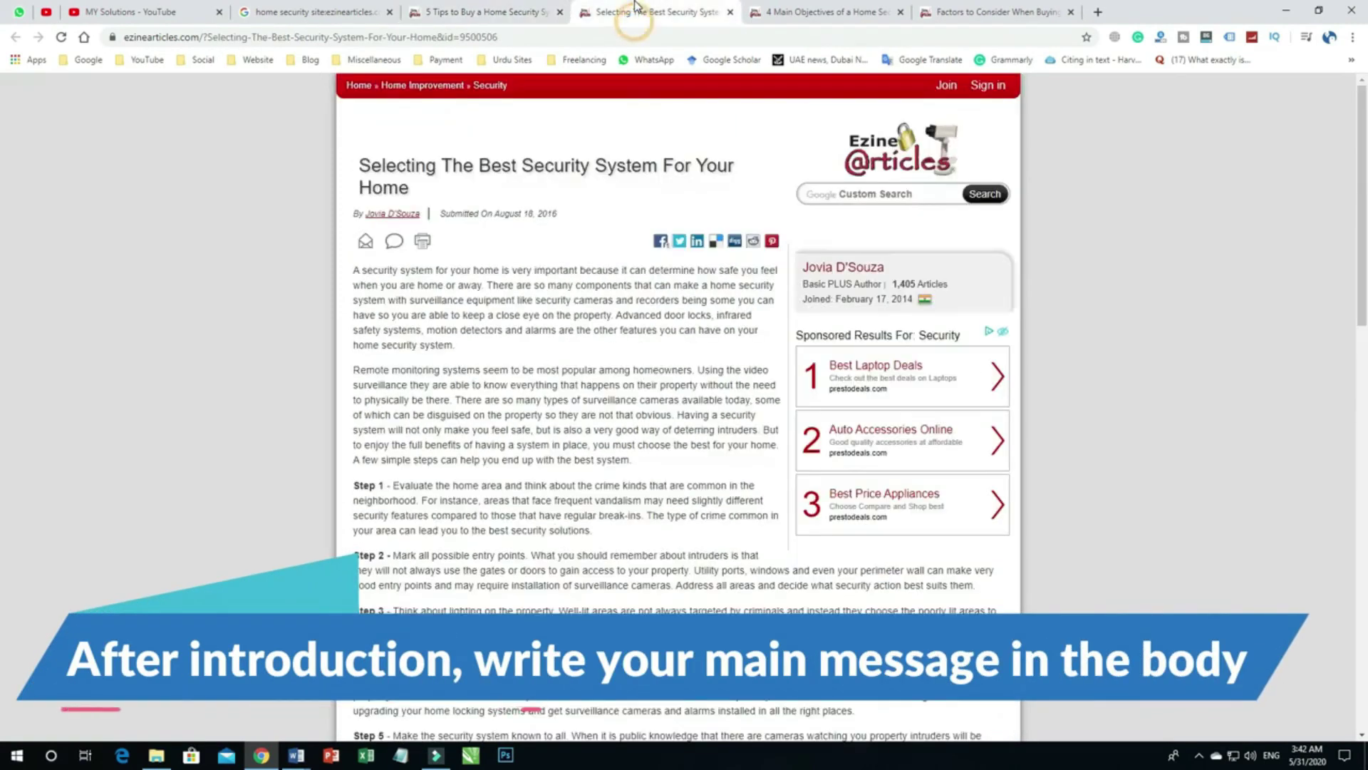
scroll(470, 499, down, 3)
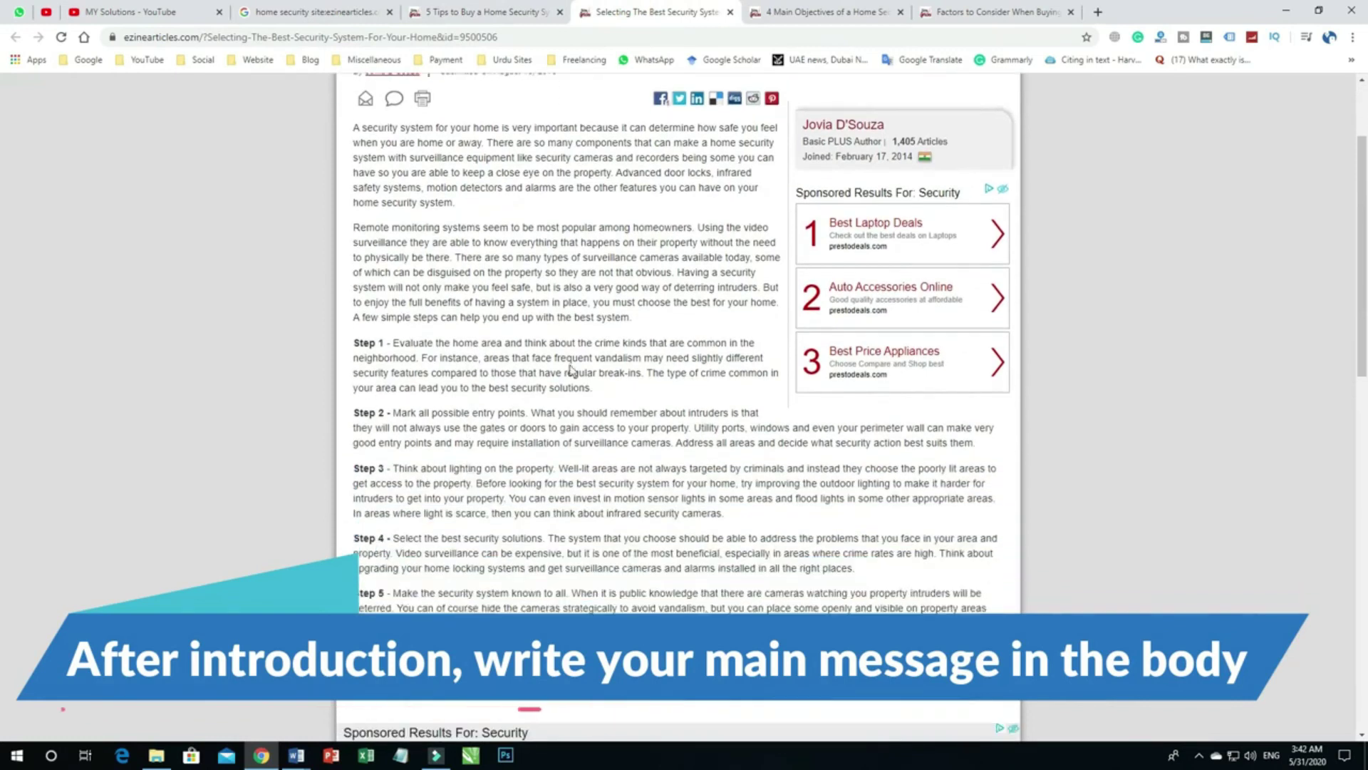
click(792, 9)
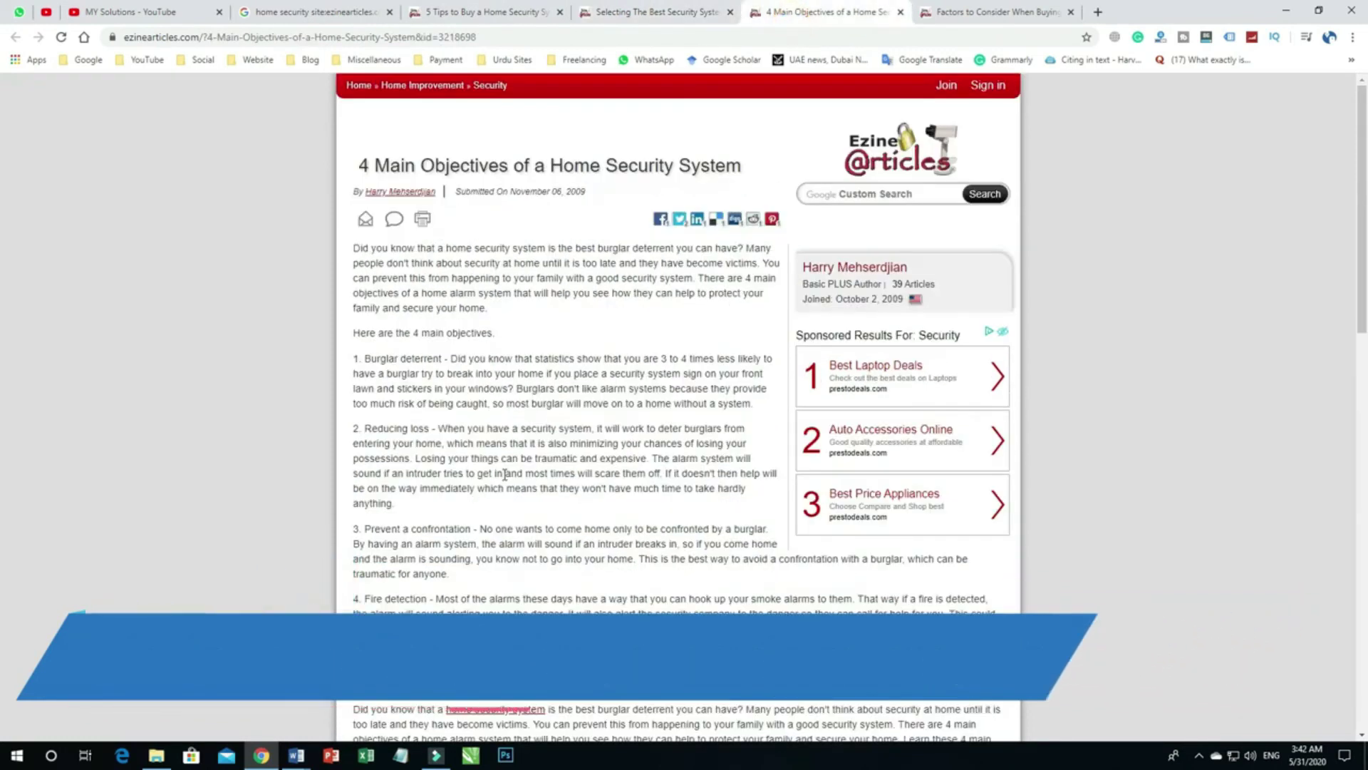
click(950, 10)
scroll(538, 428, down, 2)
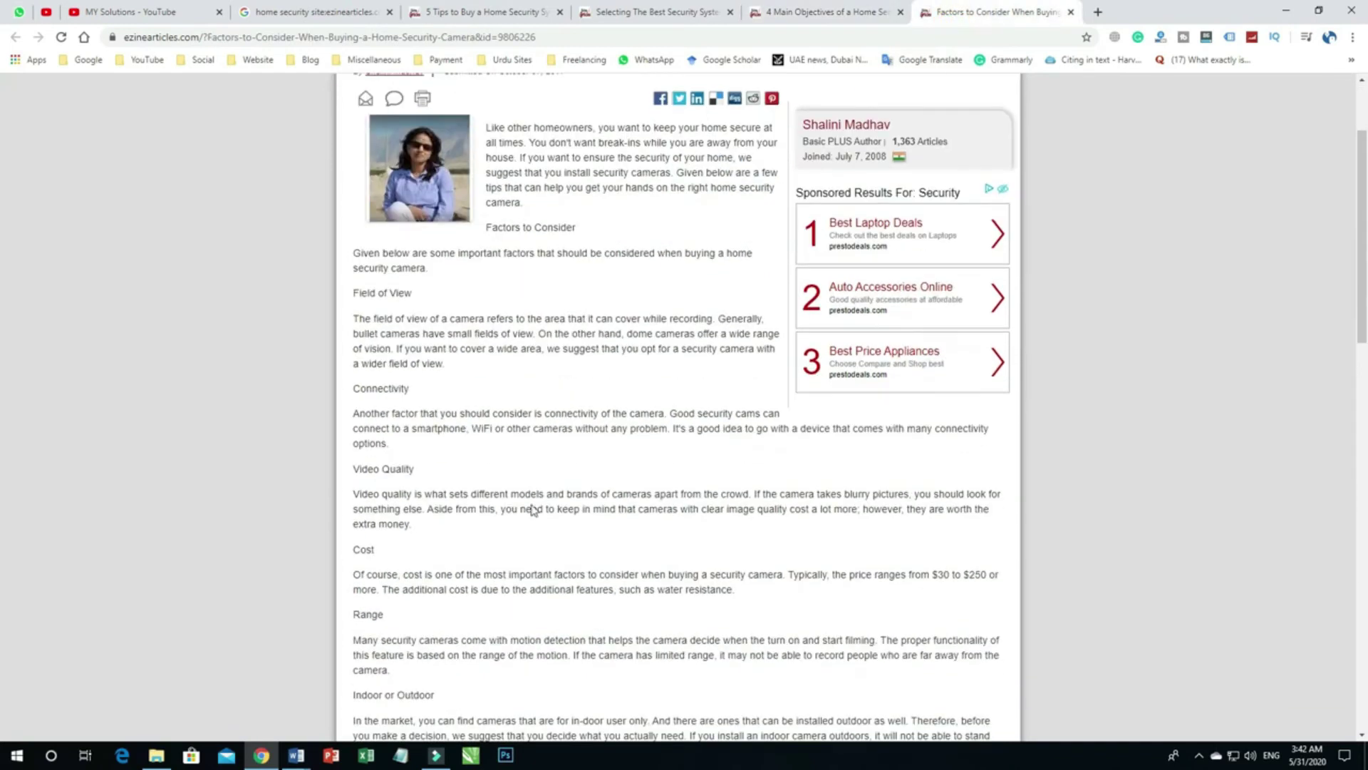
Examine the closing paragraph of Selecting The Best Security System For Your Home, highlighting "Remote monitoring system"
click(829, 12)
click(635, 12)
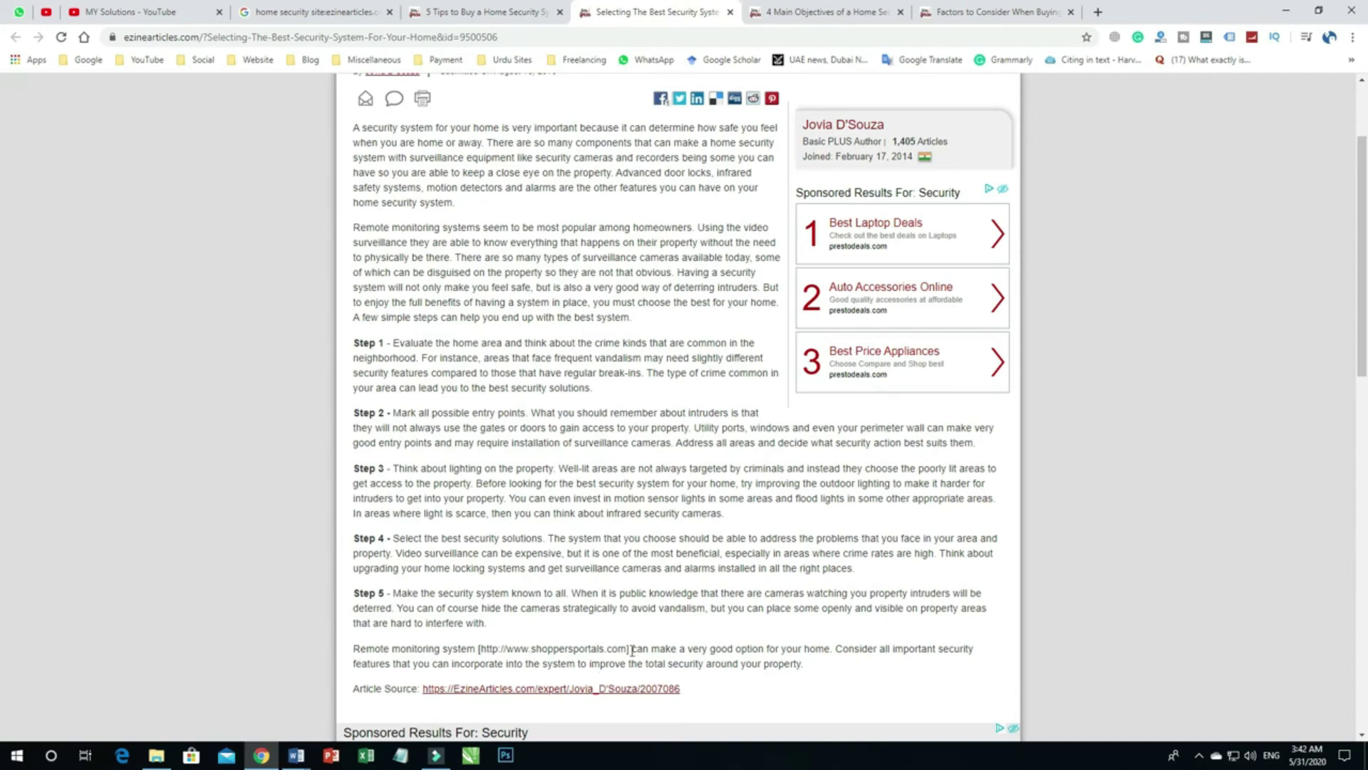
drag(355, 649, 475, 649)
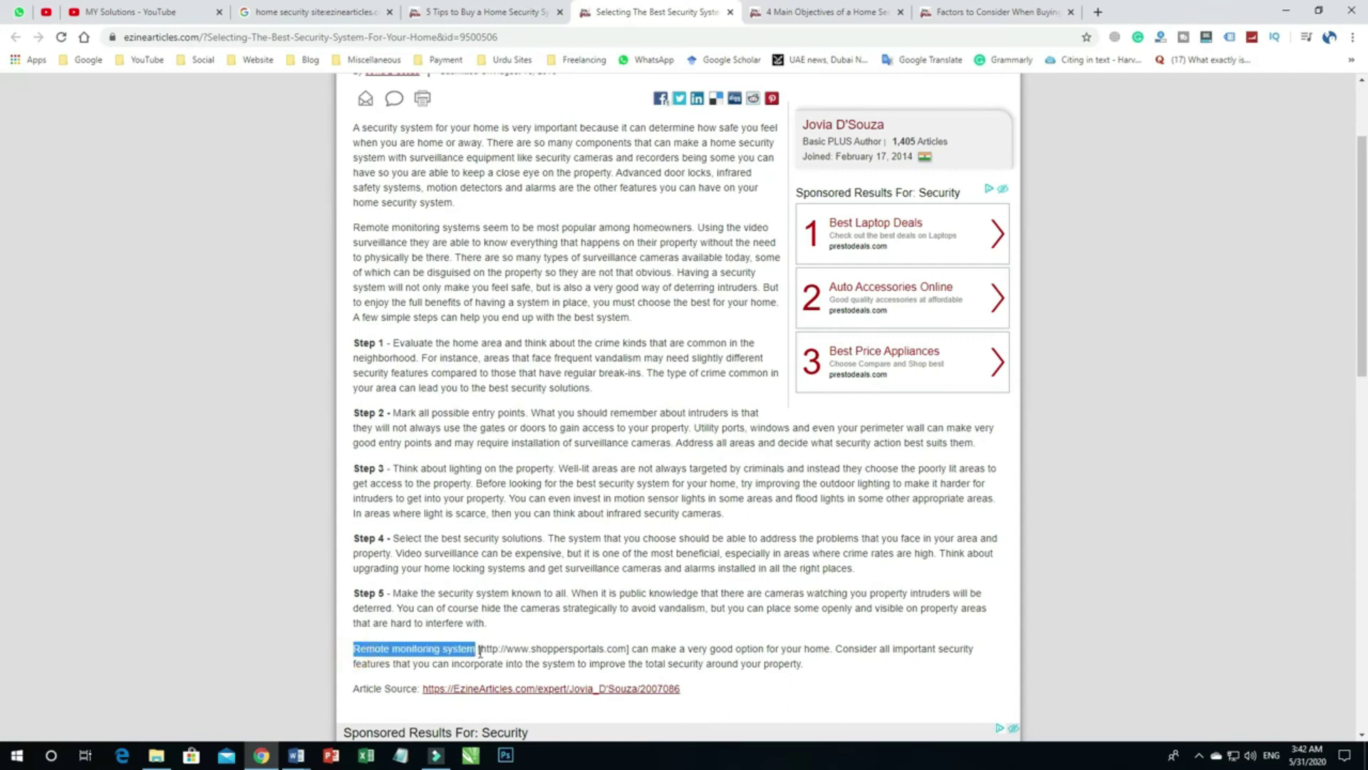
click(408, 662)
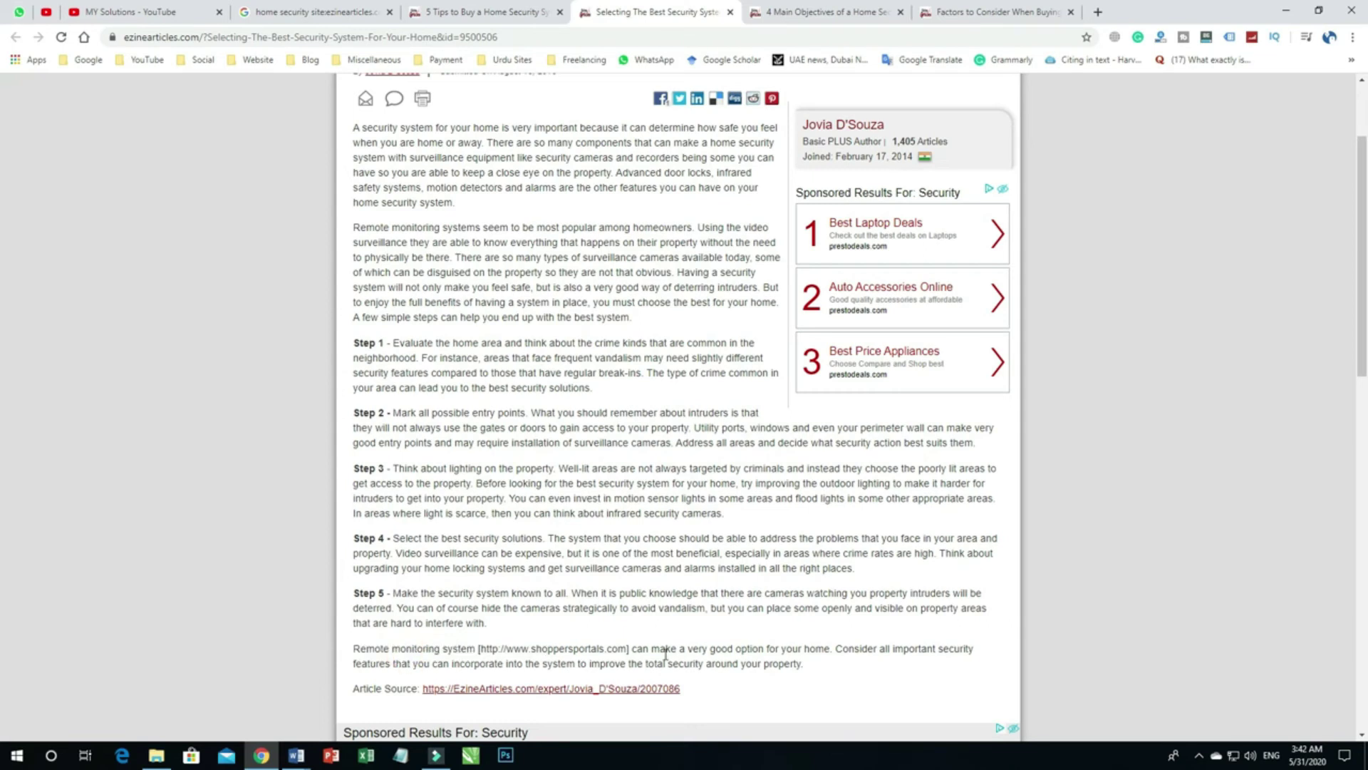
Replace all text in the Home Security Word document with the copied full article "What to Look in A Home Security System?" and review its sections
key(alt+Tab)
key(ctrl+a)
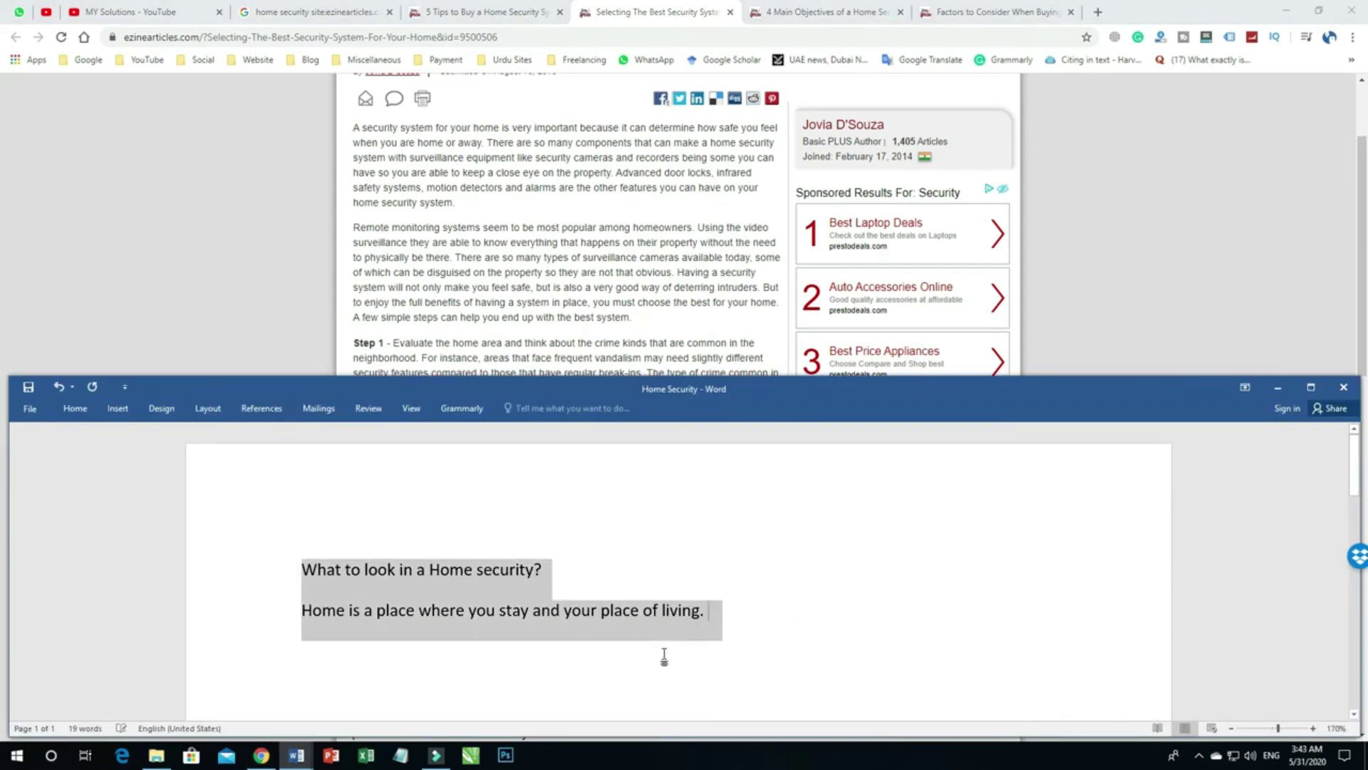
key(ctrl+v)
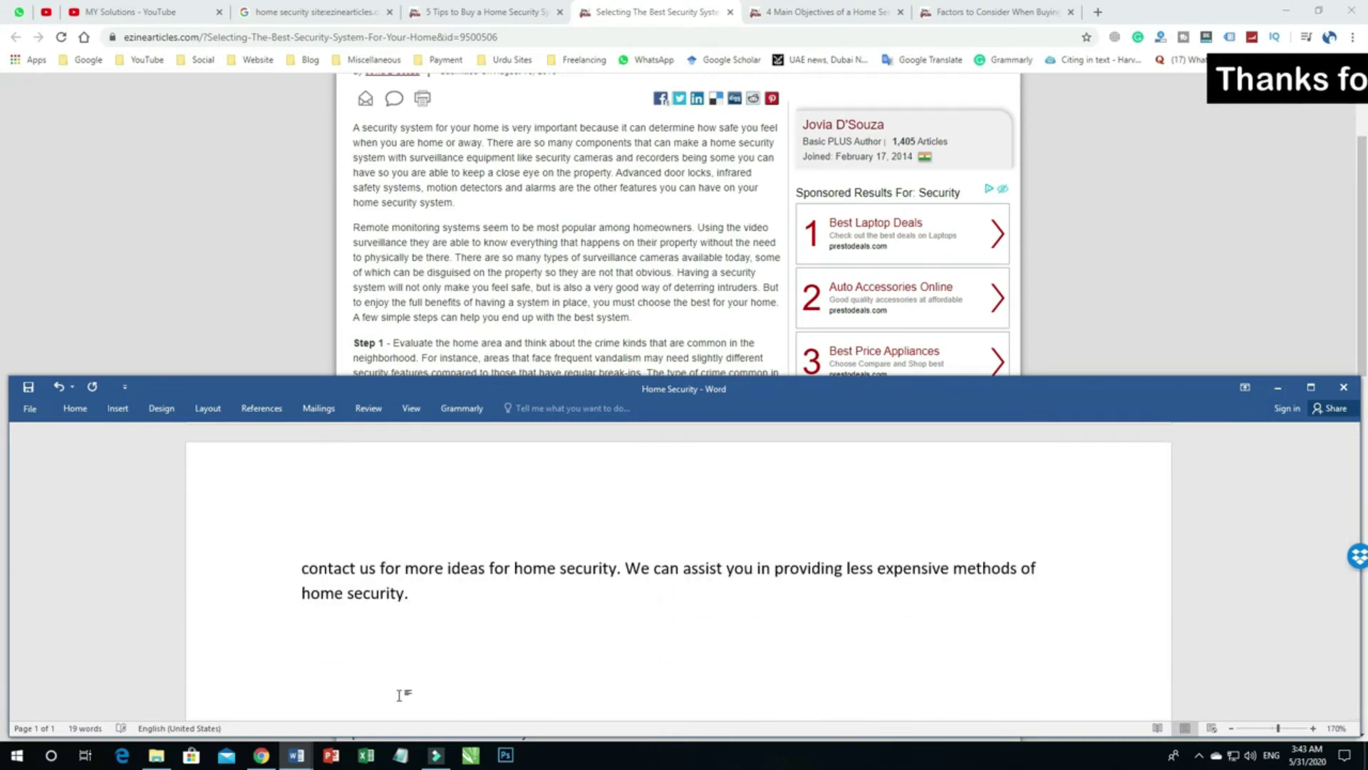
scroll(471, 653, up, 10)
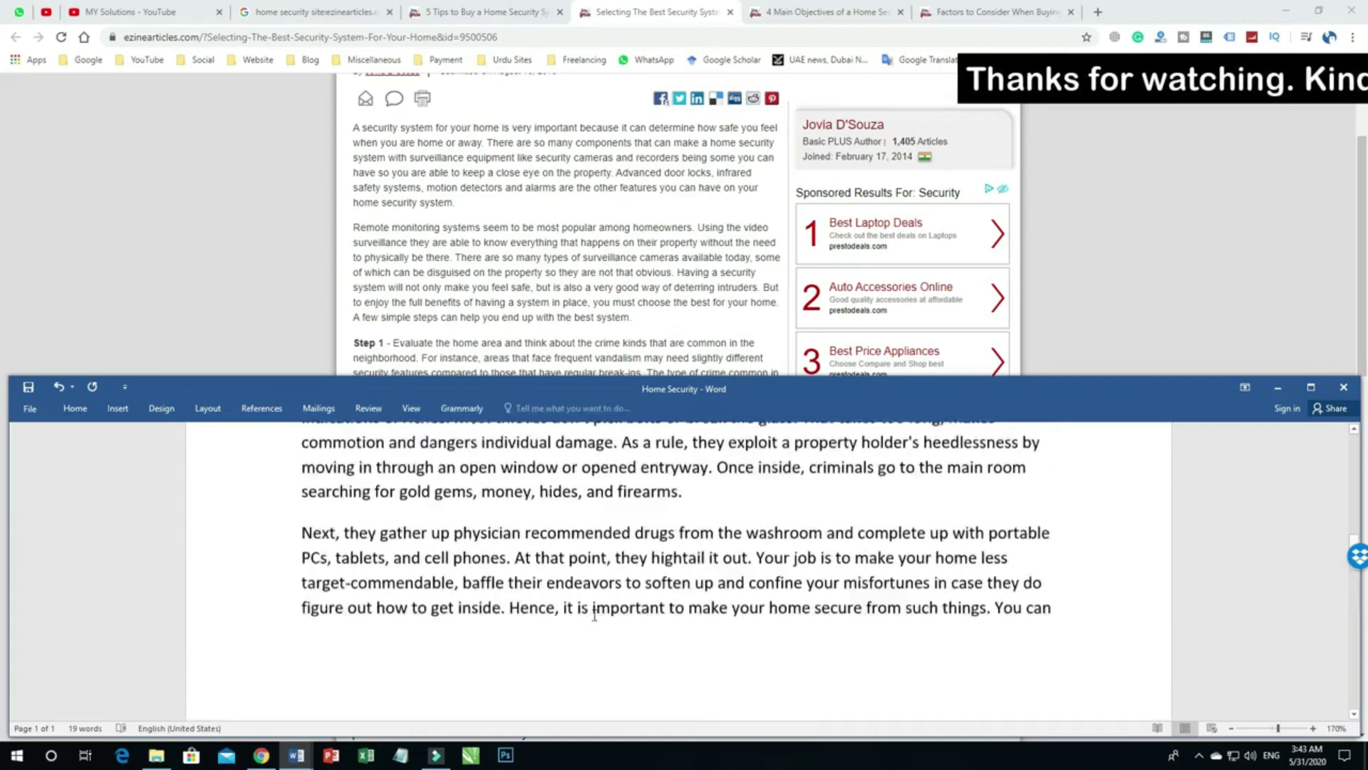
scroll(594, 615, up, 6)
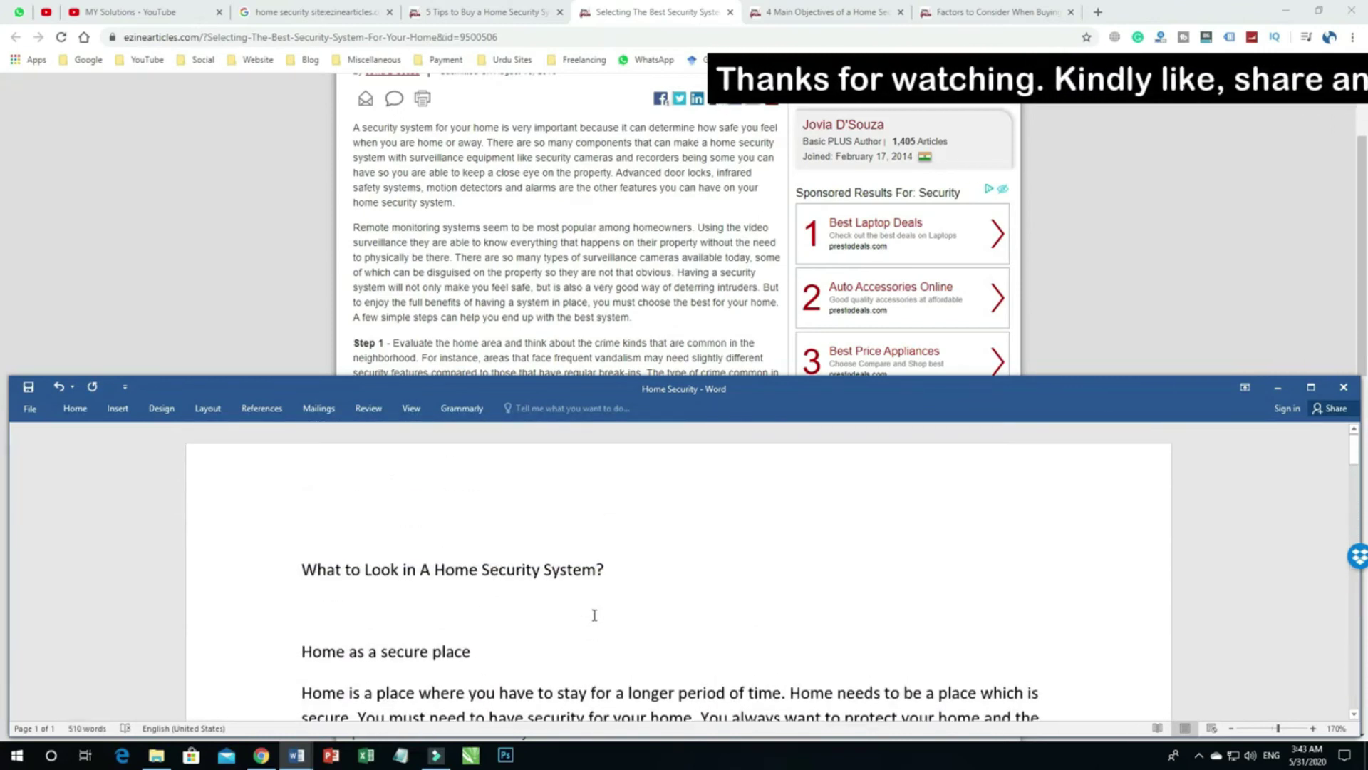
scroll(595, 614, down, 1)
scroll(594, 614, down, 8)
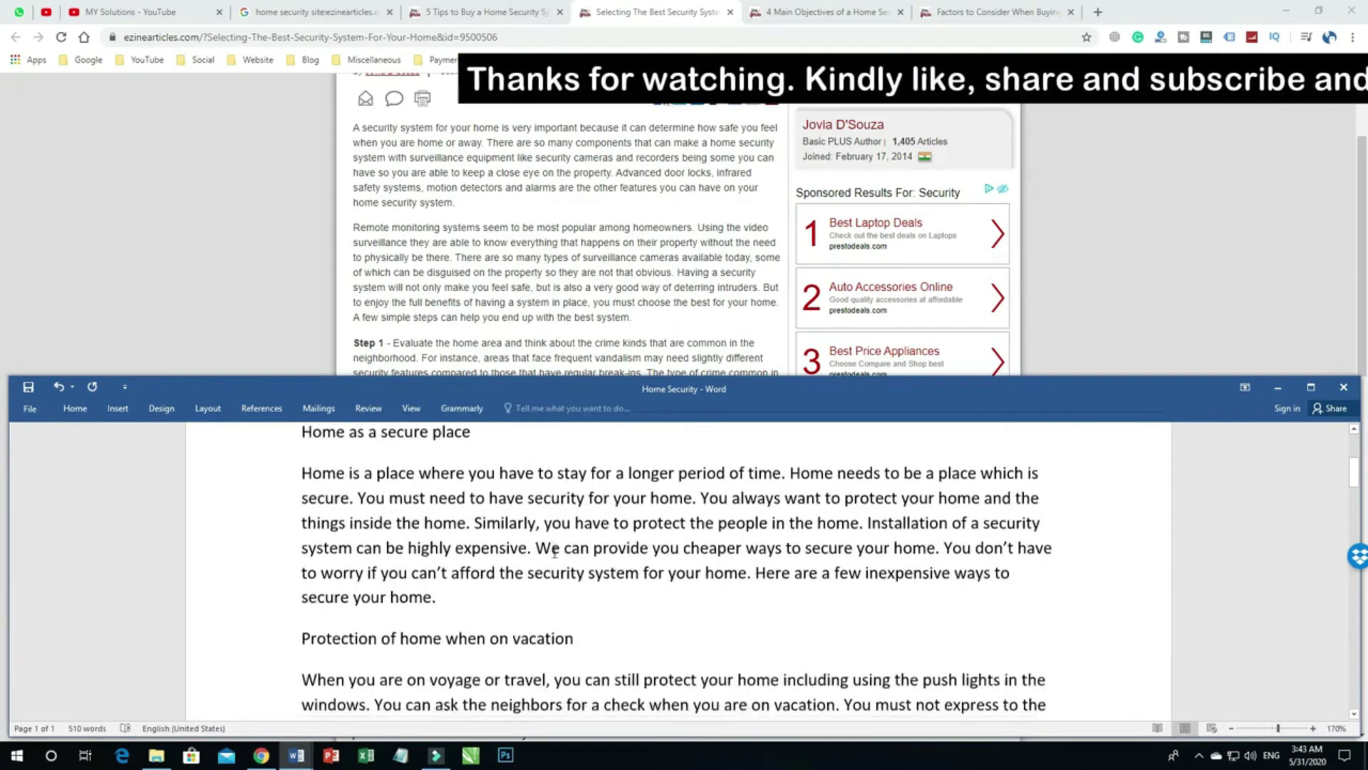
scroll(554, 551, down, 3)
scroll(546, 553, up, 11)
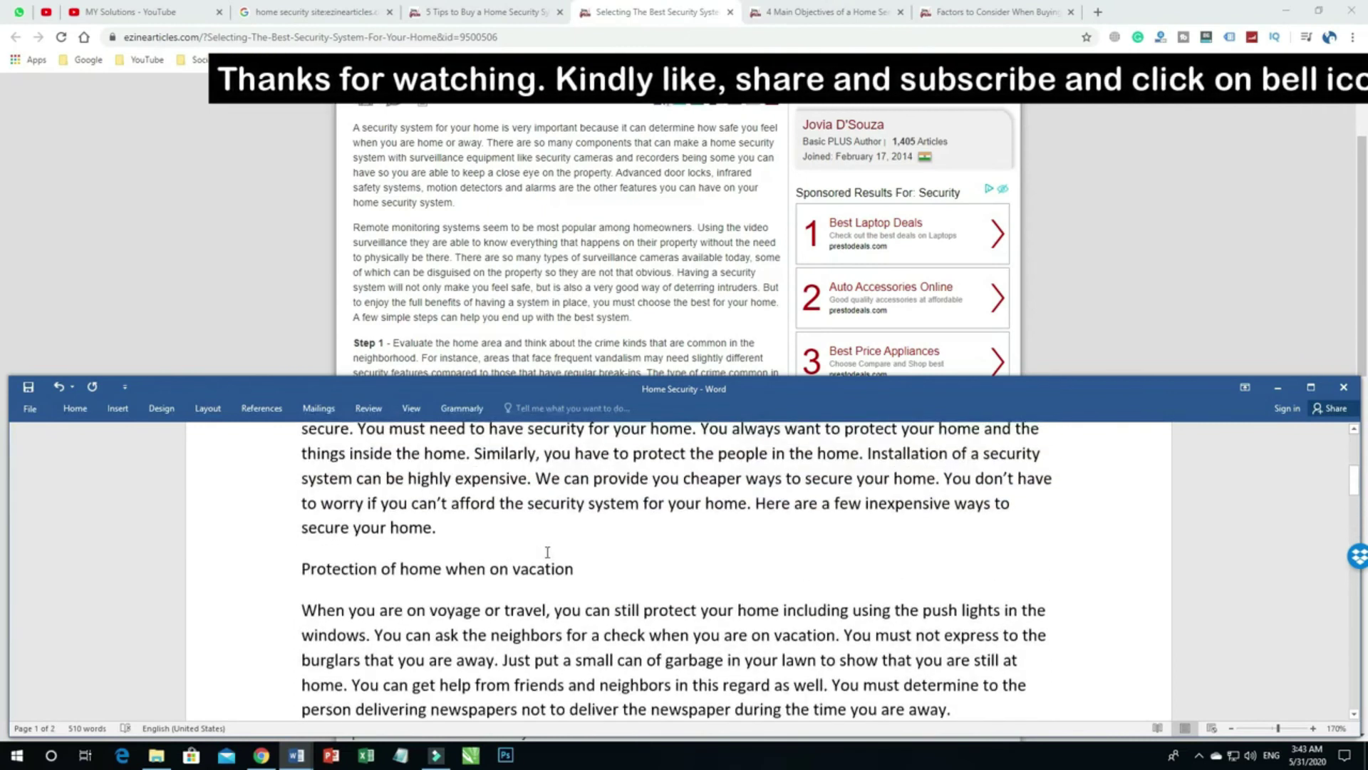
Remove the blank line beneath the title "What to Look in A Home Security System?" and center the title
click(351, 605)
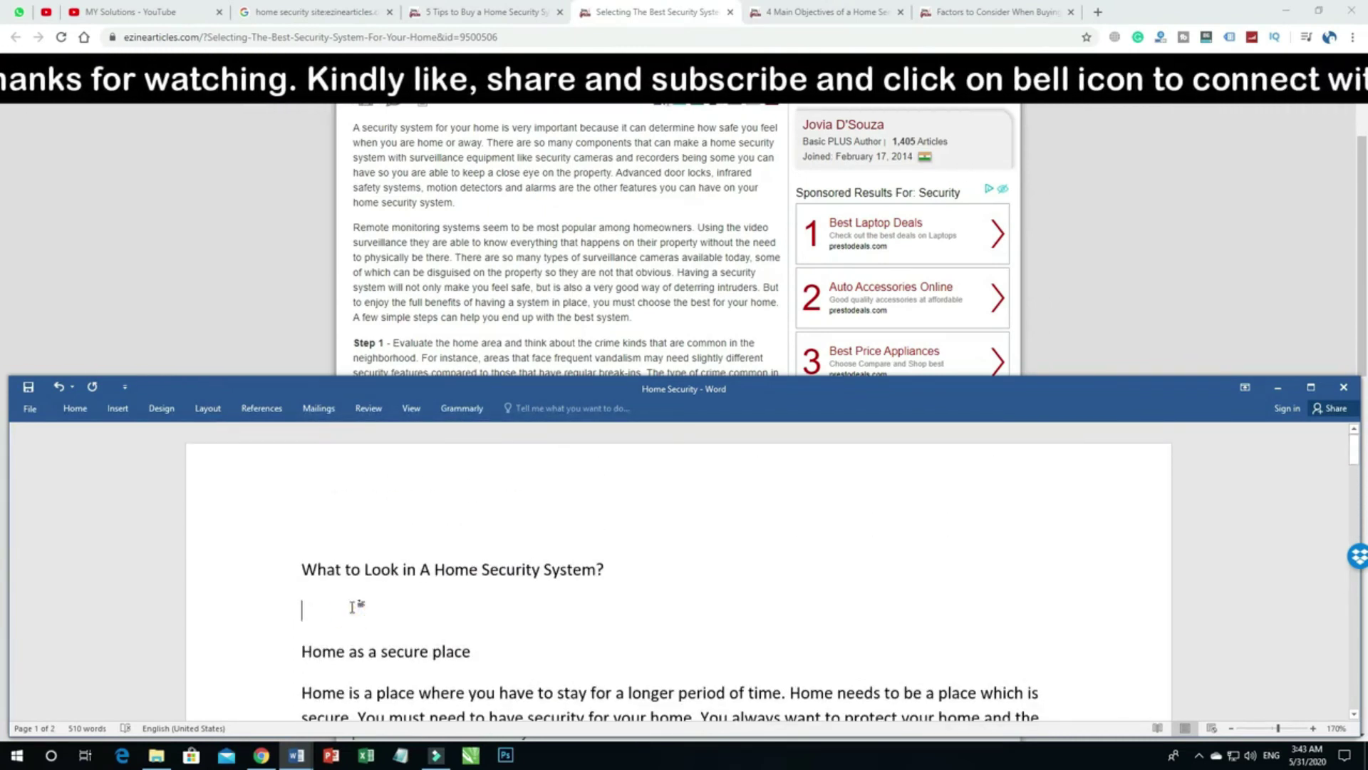
key(Delete)
key(Up)
key(ctrl+e)
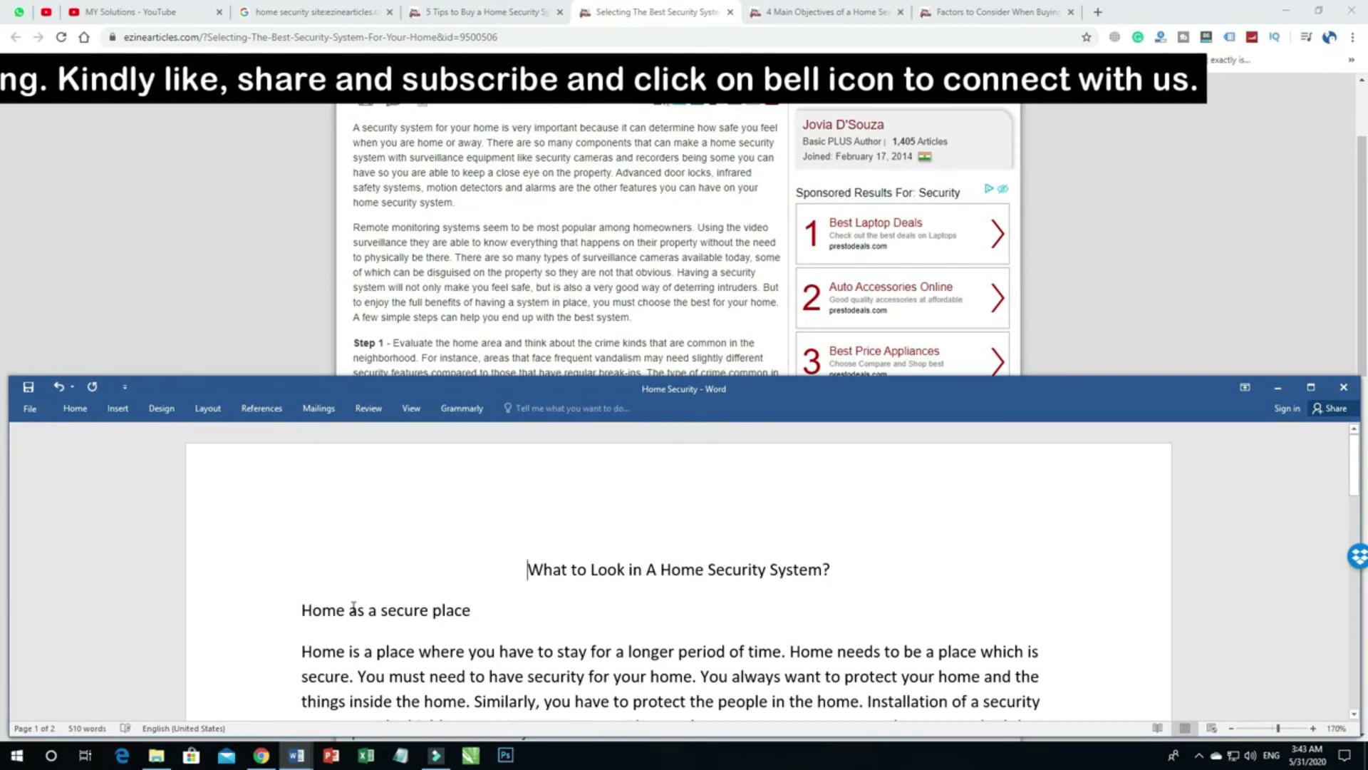
Examine the article's body sections and closing paragraph in Word, comparing their structure with the EzineArticles pages in Chrome
click(388, 630)
scroll(388, 630, down, 3)
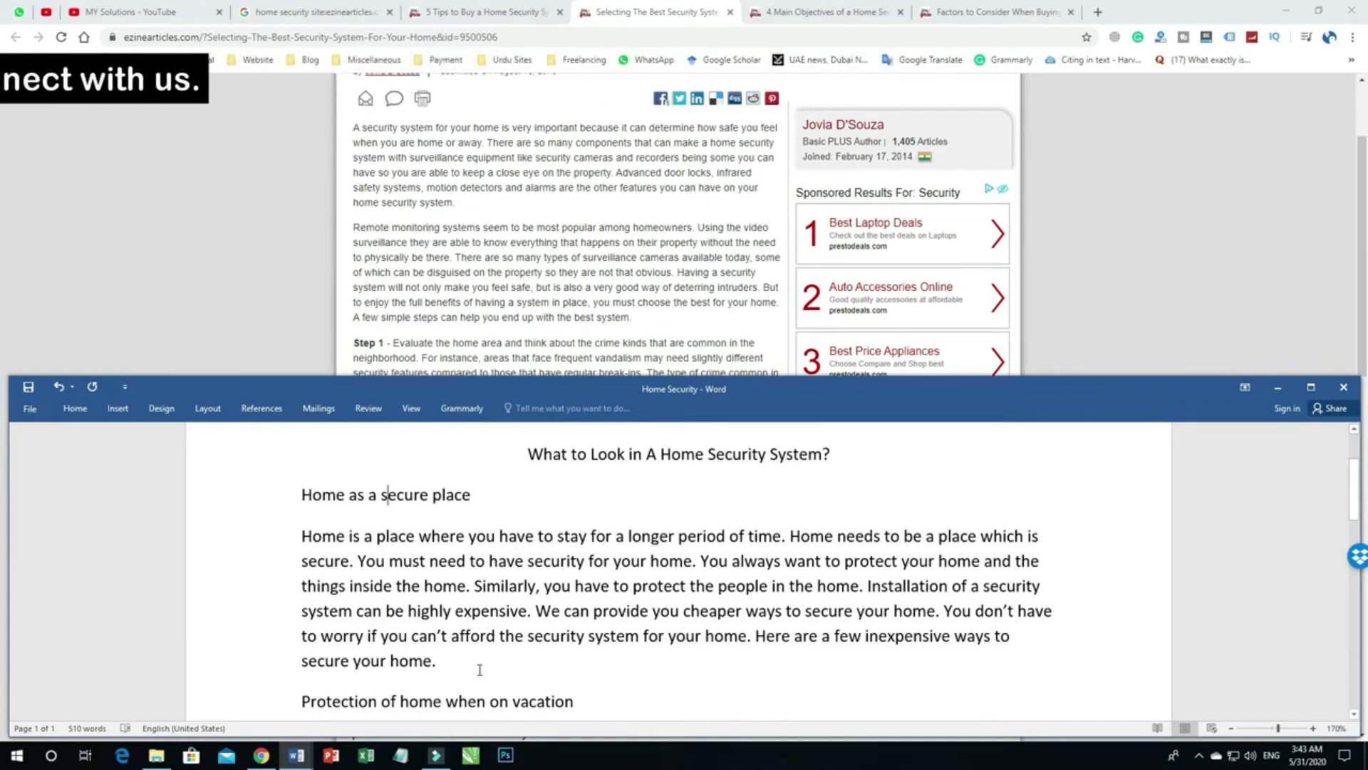
scroll(388, 491, down, 3)
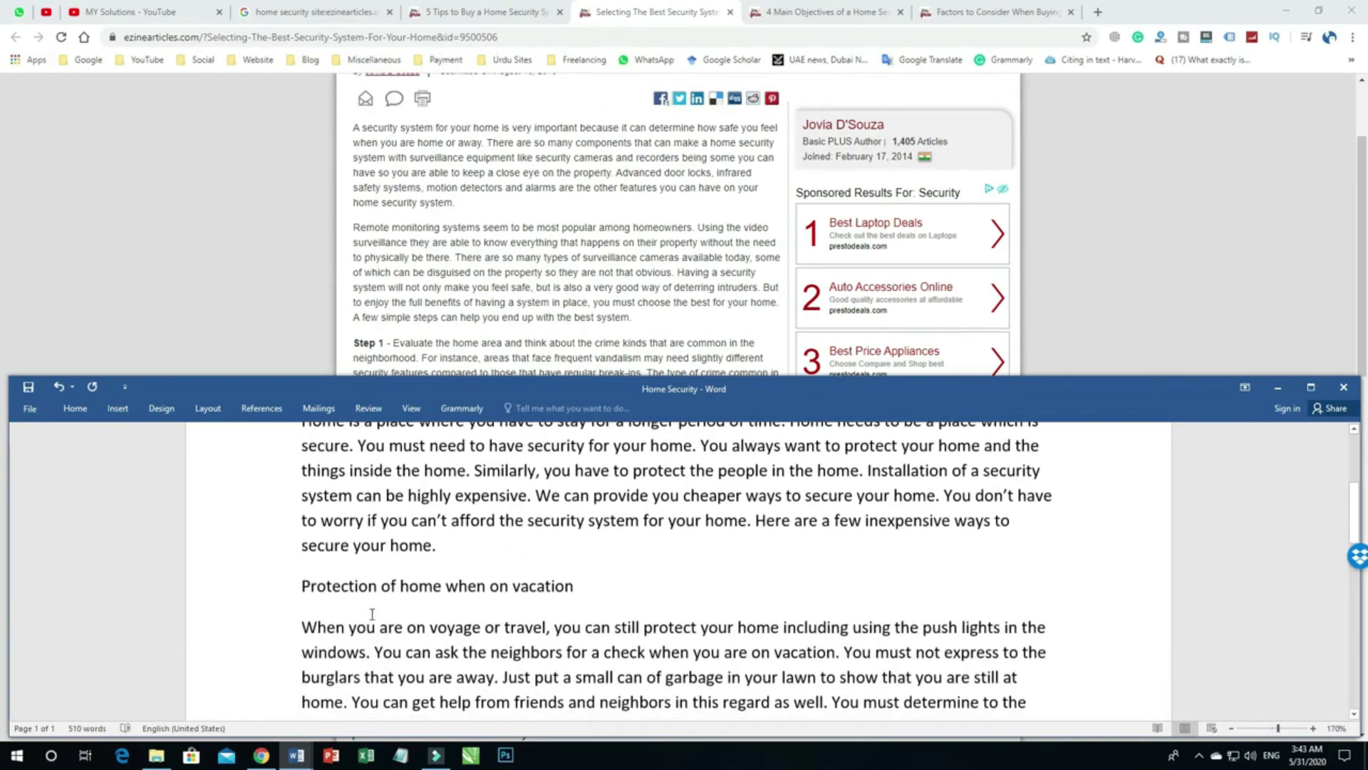
drag(277, 588, 306, 671)
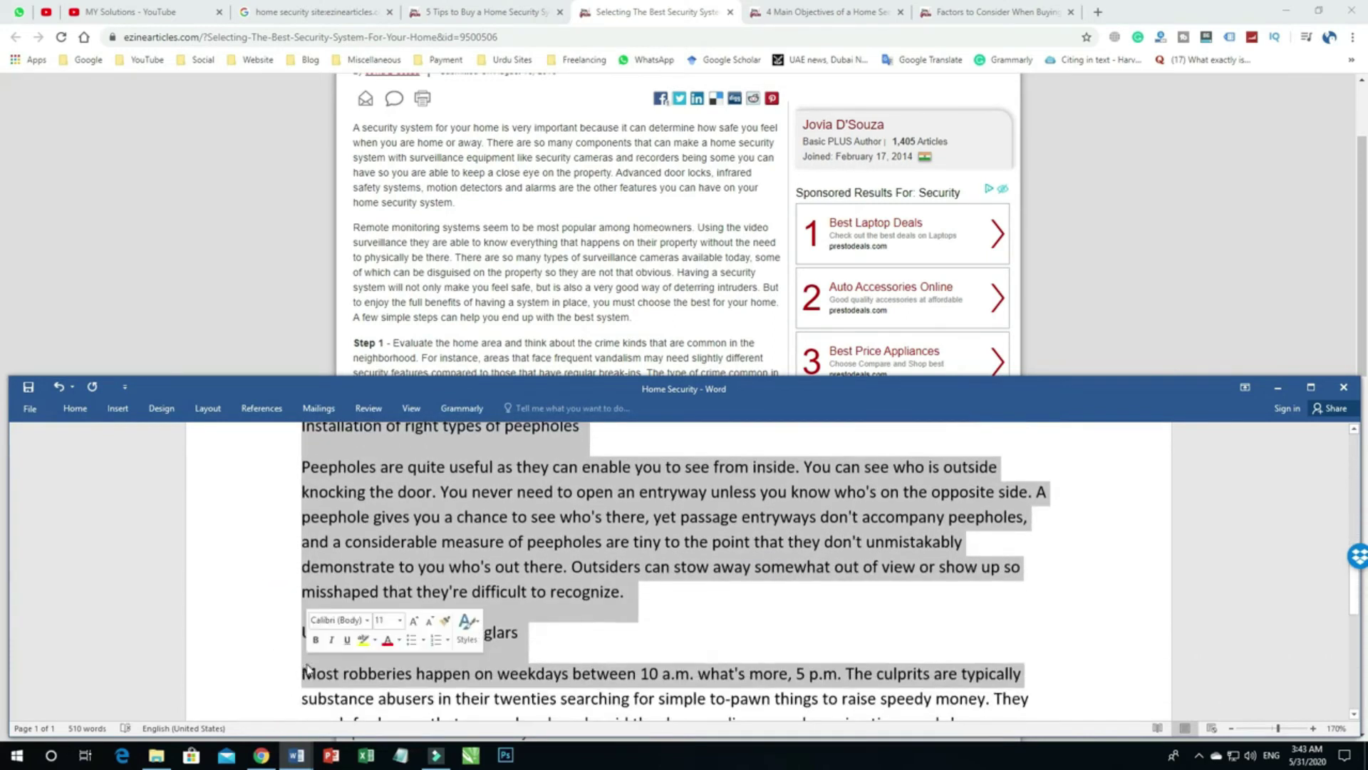
scroll(567, 591, up, 3)
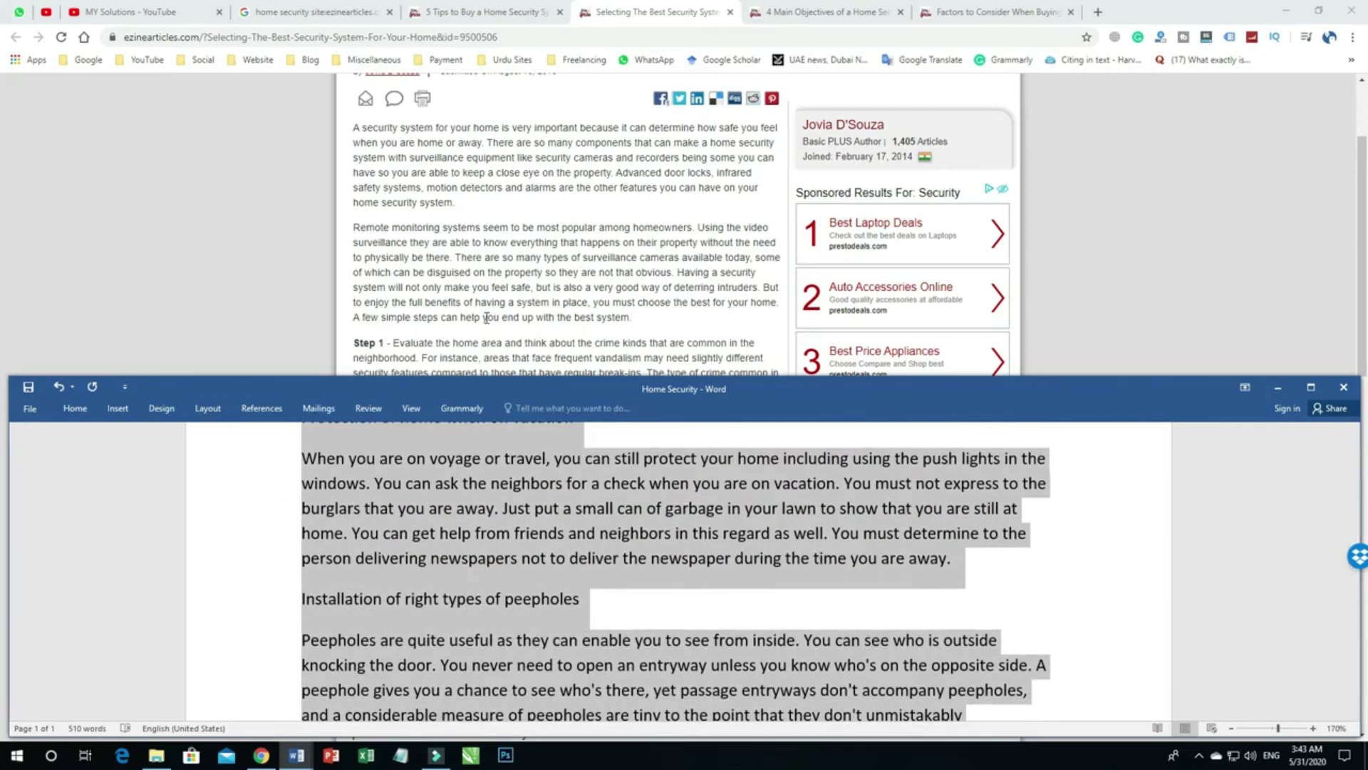
click(428, 366)
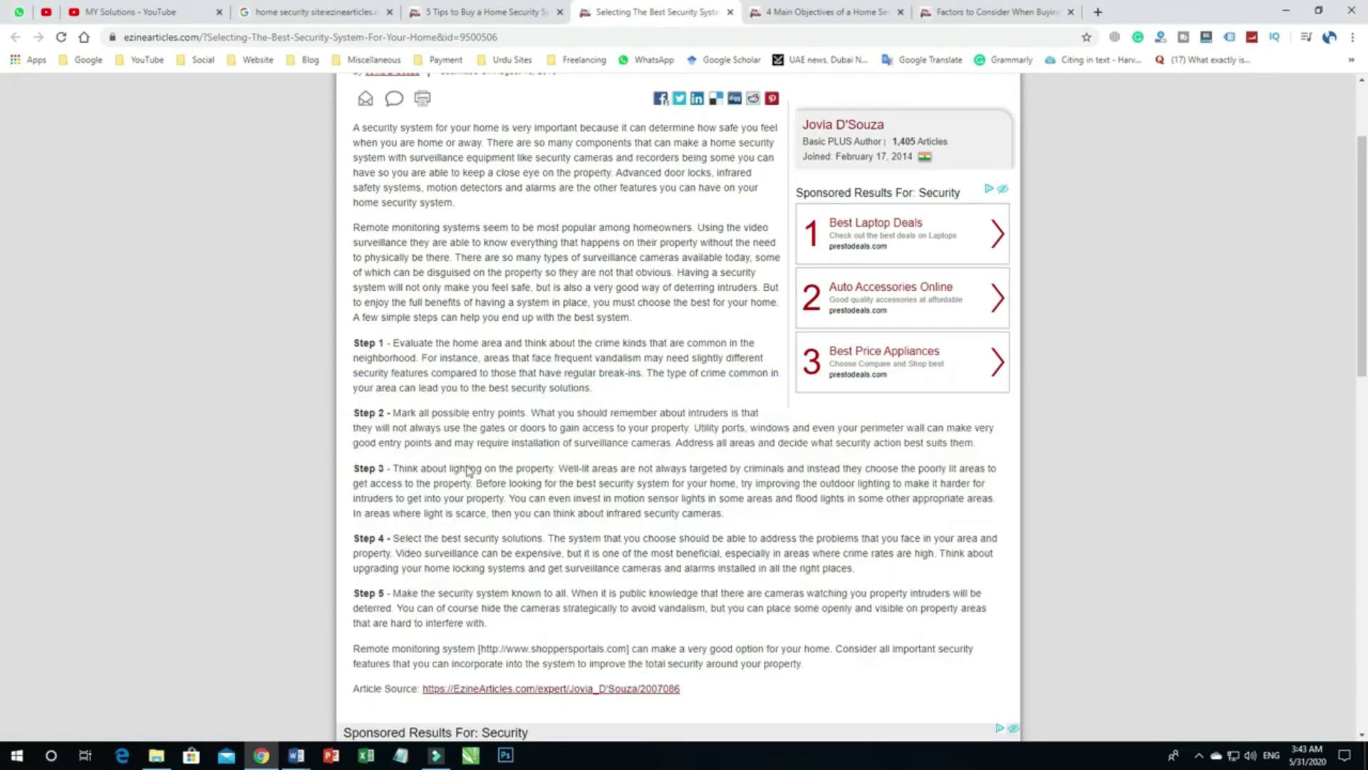
click(490, 10)
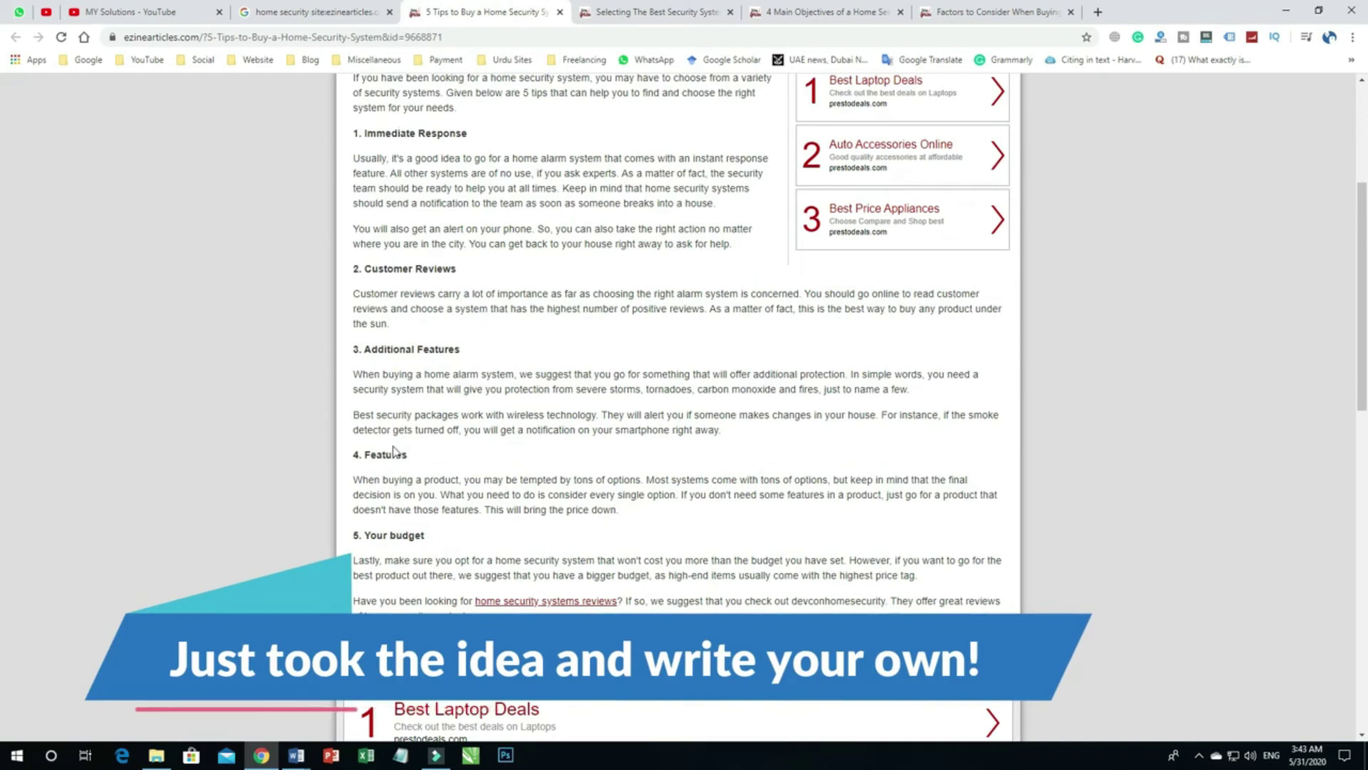
key(alt+Tab)
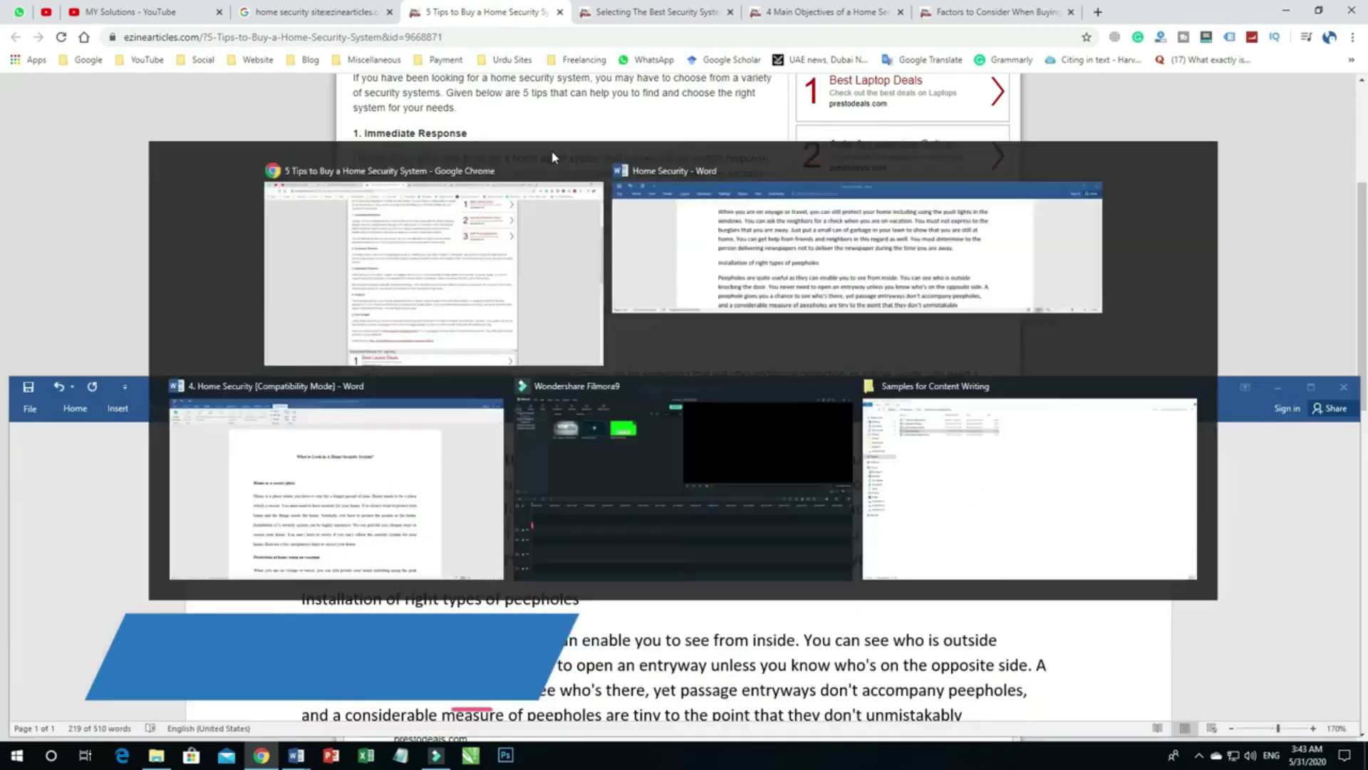
scroll(528, 603, down, 3)
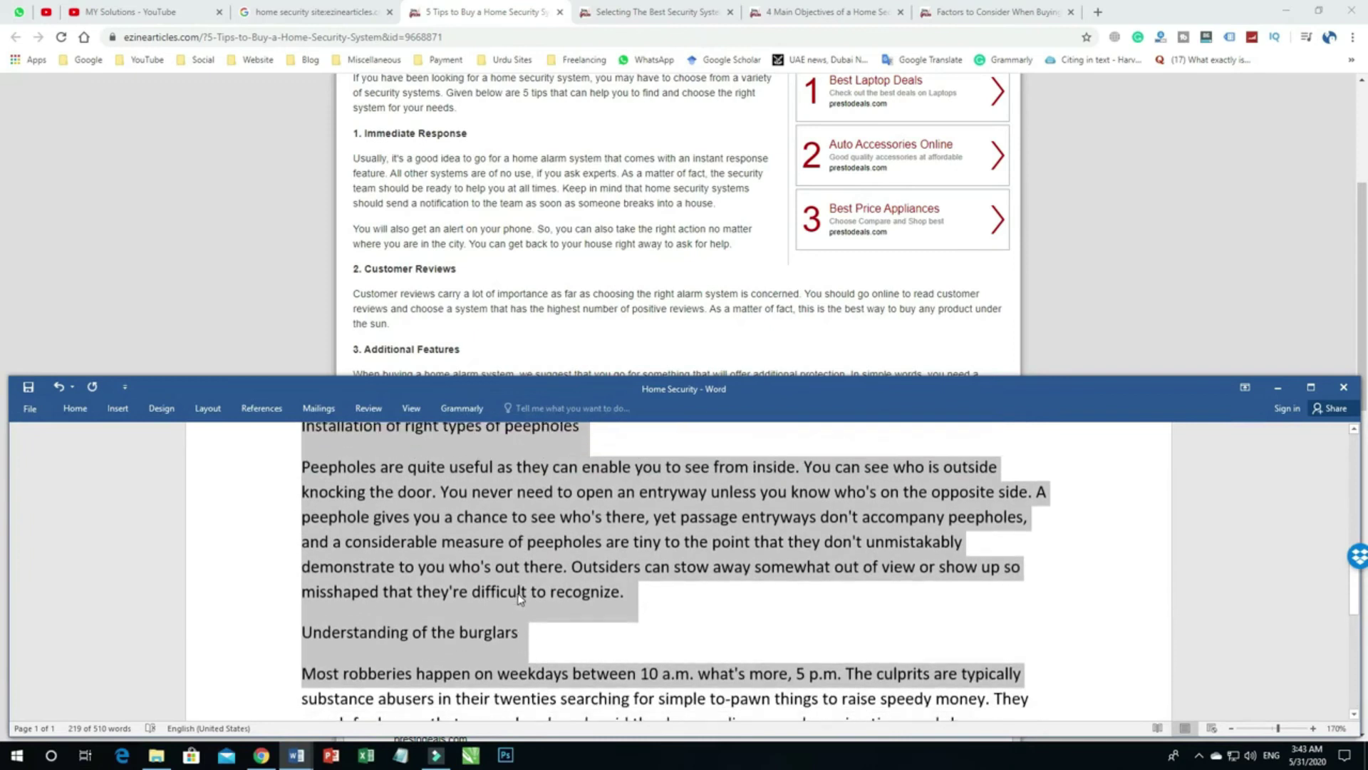
scroll(520, 598, down, 1)
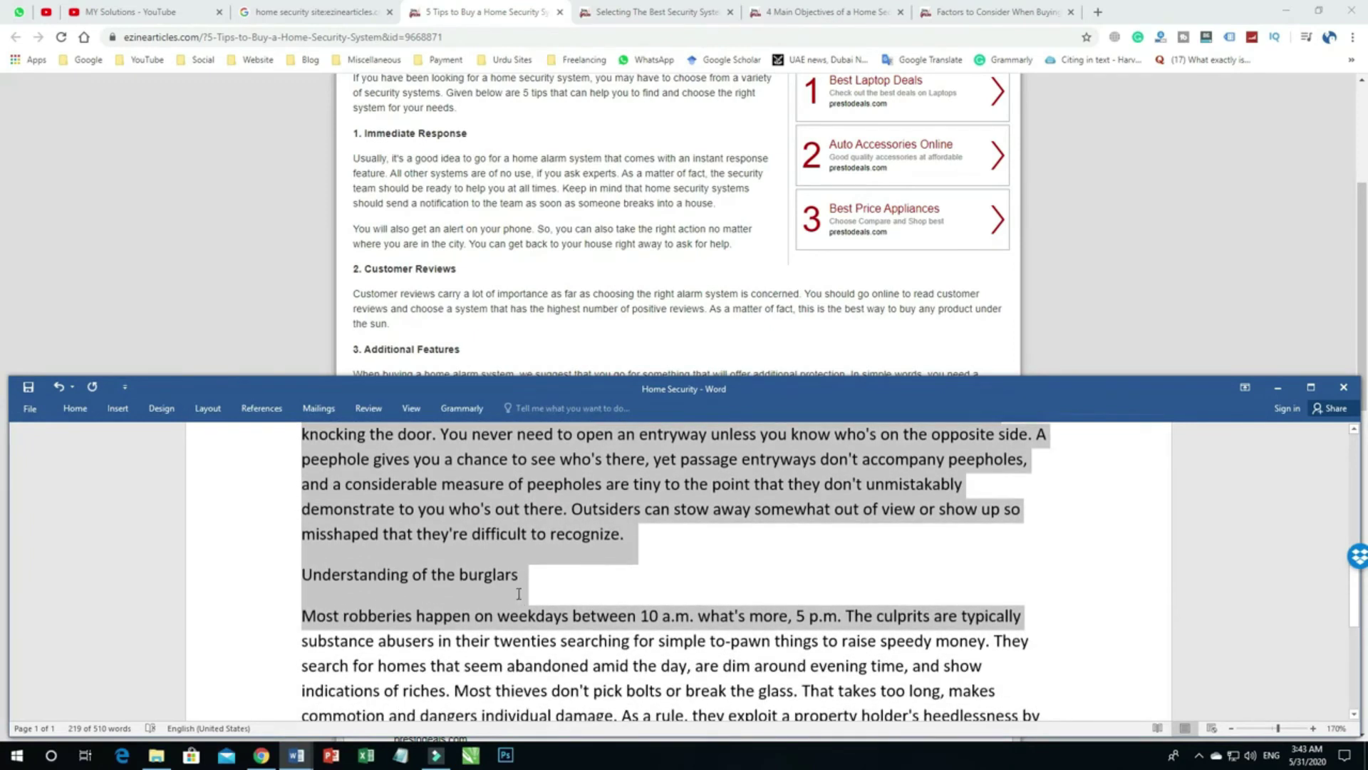
scroll(518, 594, down, 6)
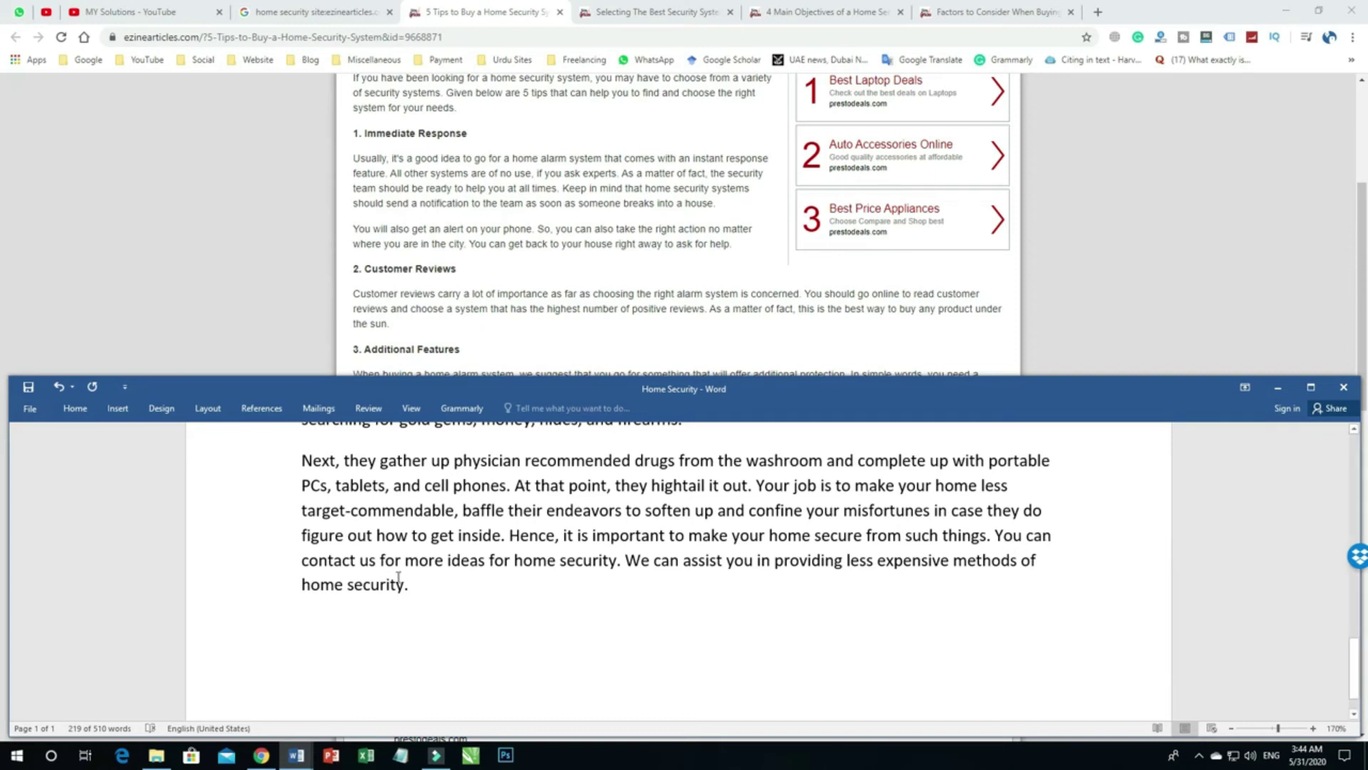
Link "contact us" in the closing paragraph to the copied address of 5 Tips to Buy a Home Security System, and undo the hyperlink
click(303, 562)
drag(303, 563, 380, 562)
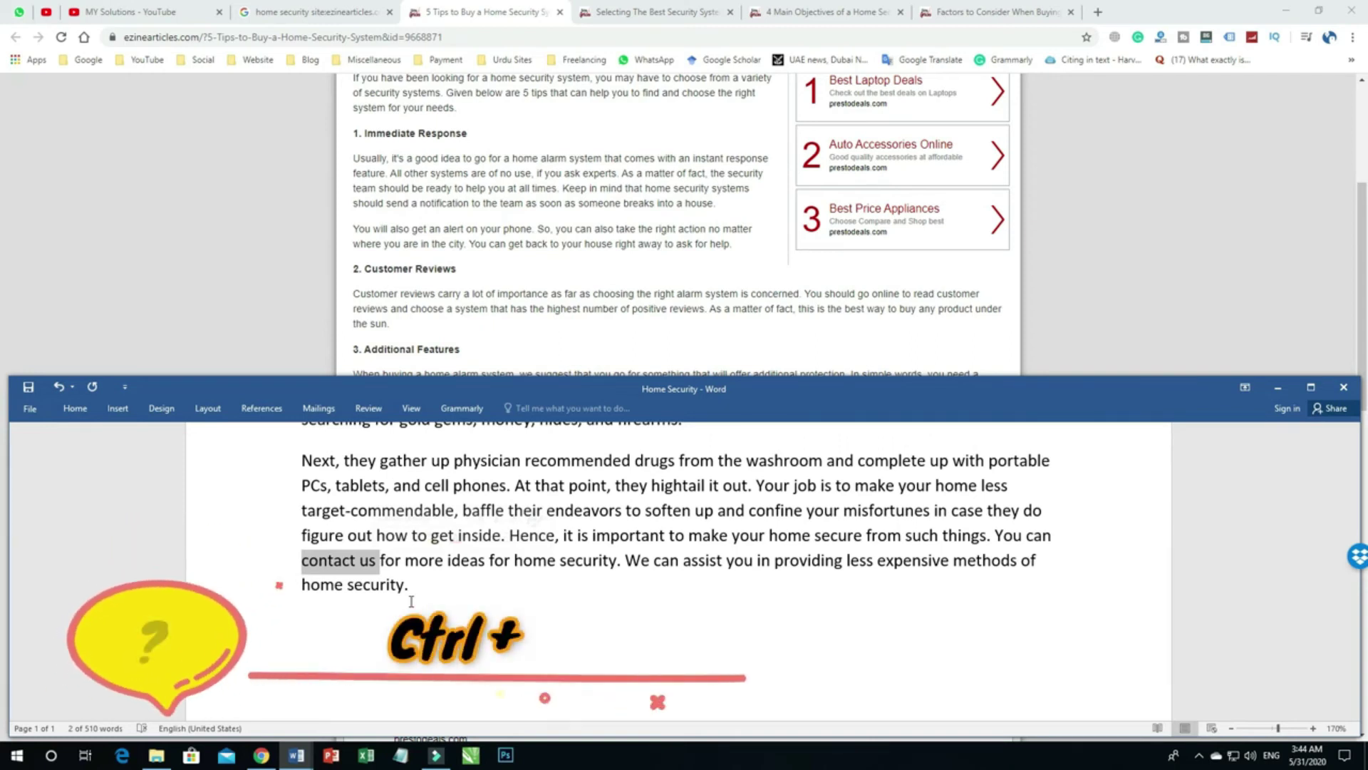
key(ctrl+k)
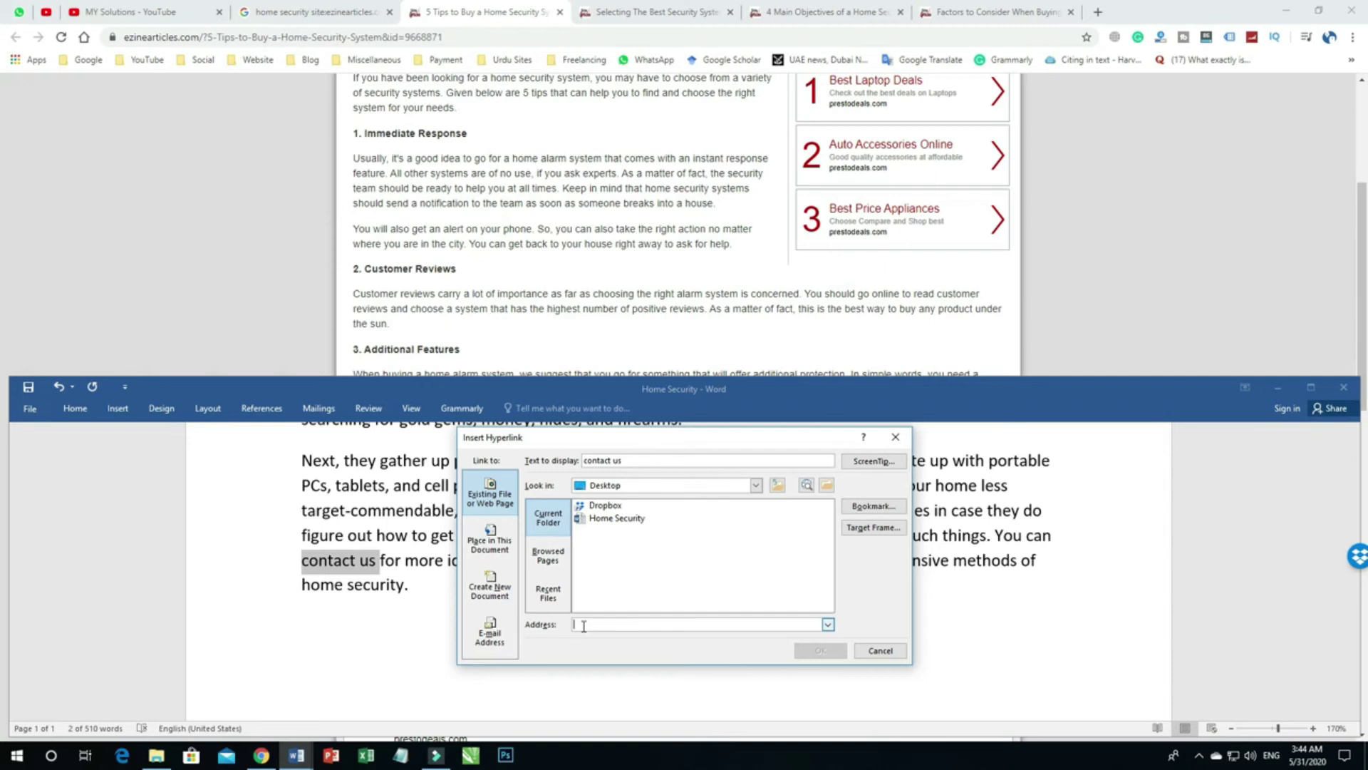
click(230, 37)
key(ctrl+c)
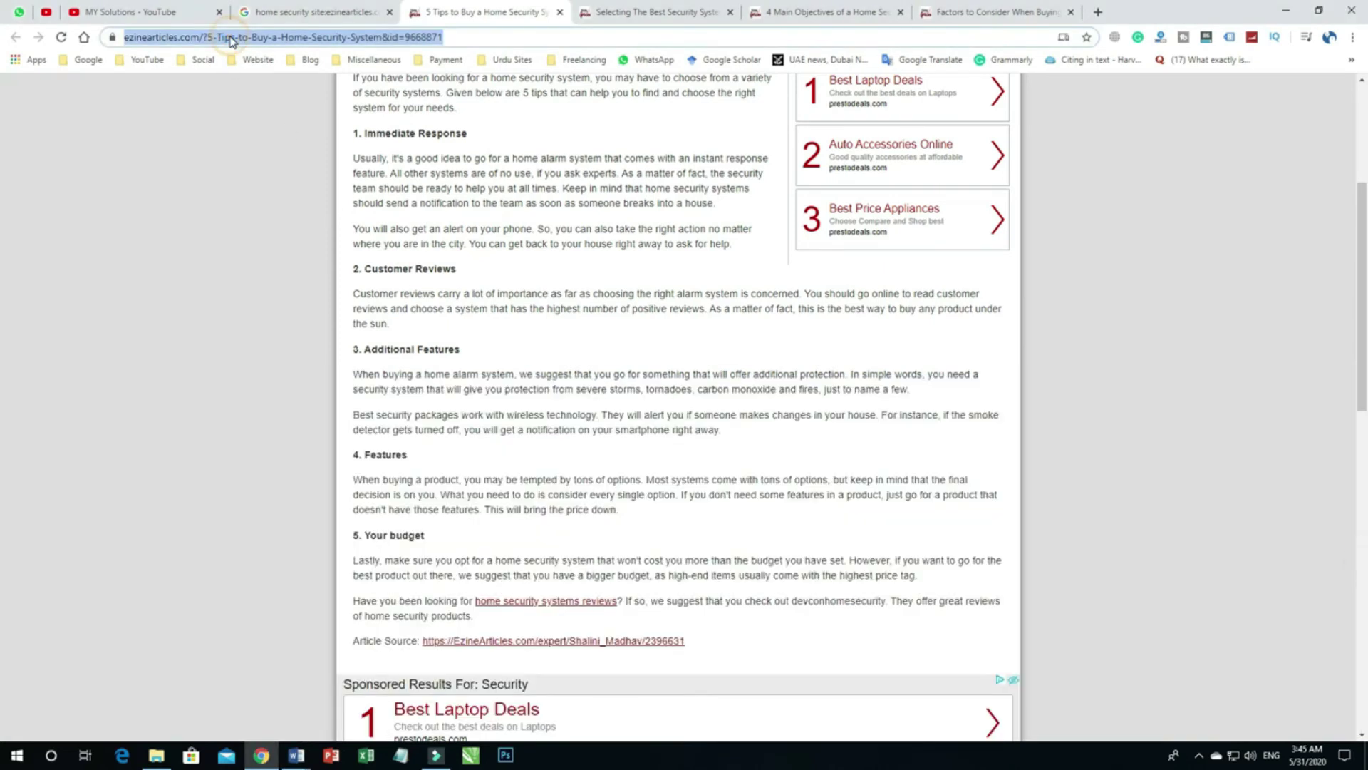
key(alt+Tab)
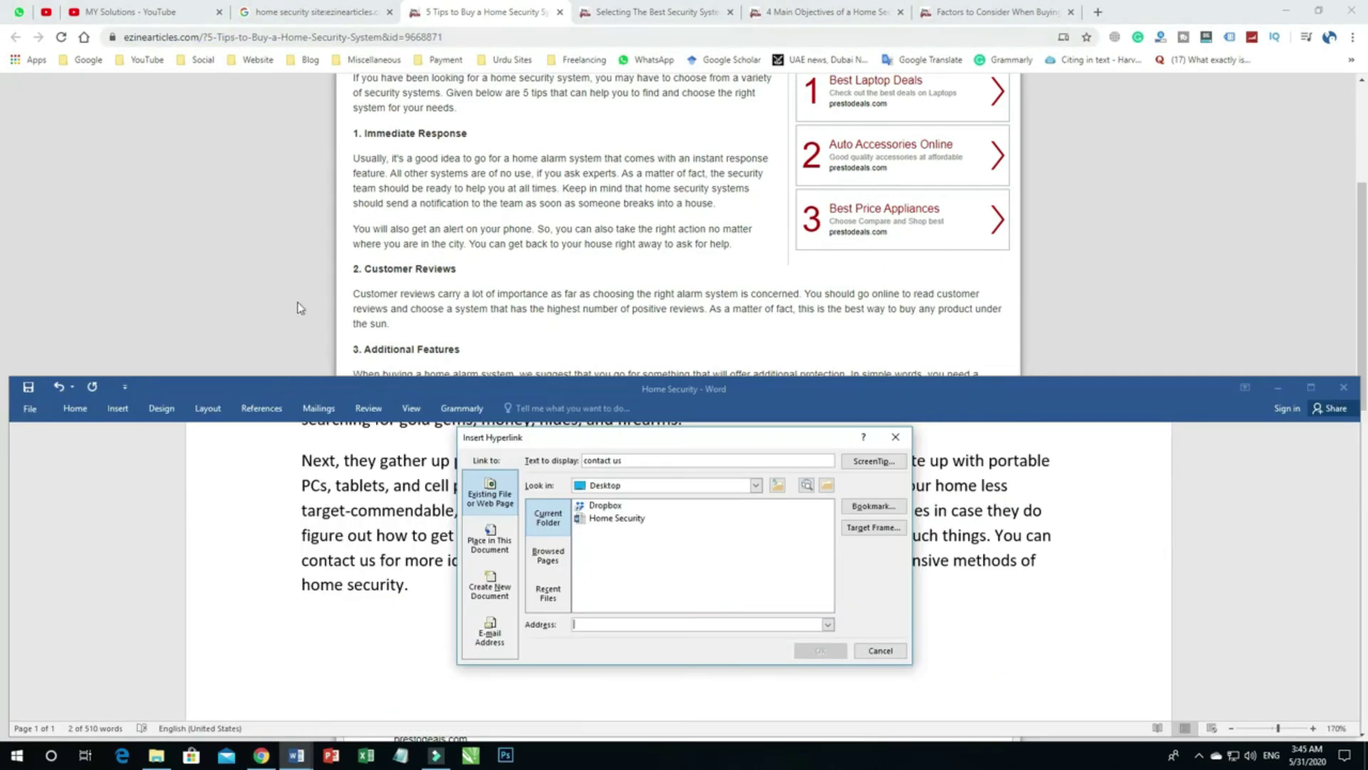
key(ctrl+v)
click(827, 651)
mouse_move(324, 562)
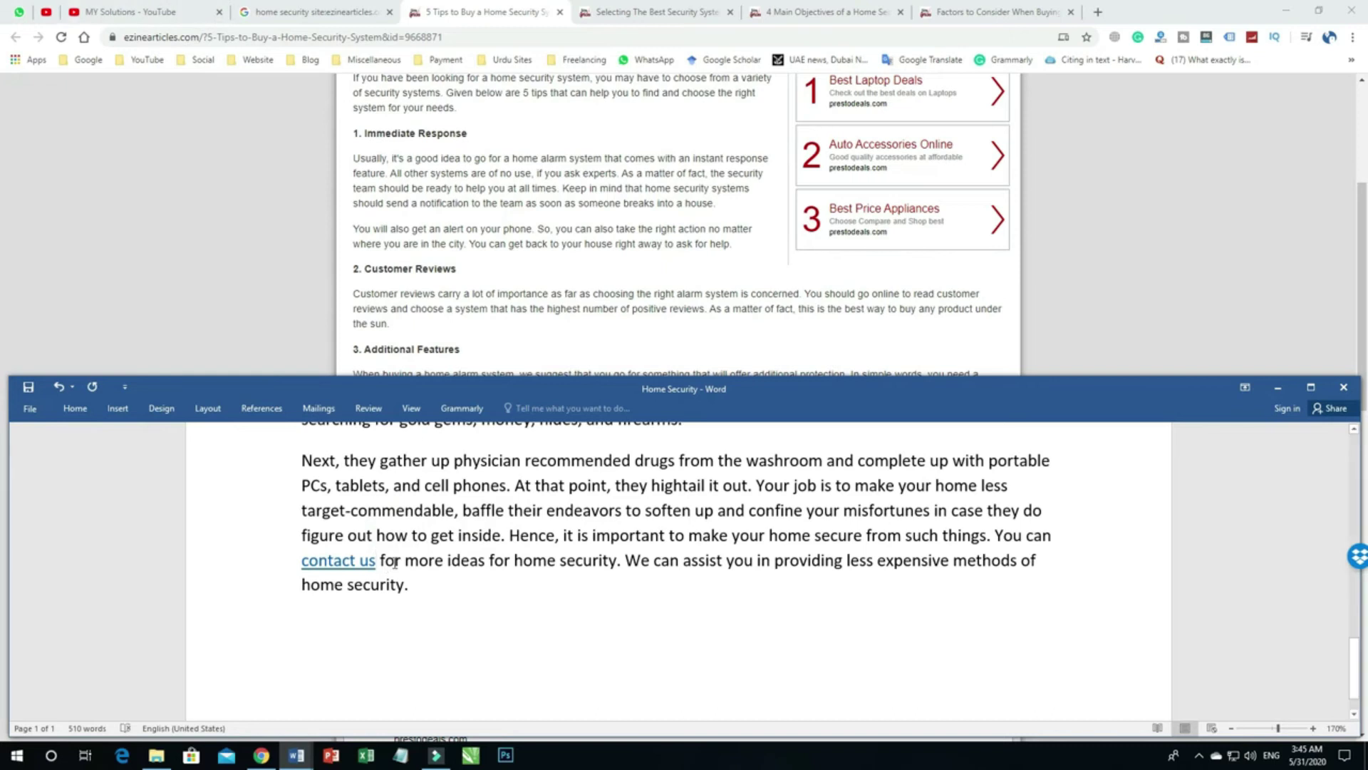
key(ctrl+z)
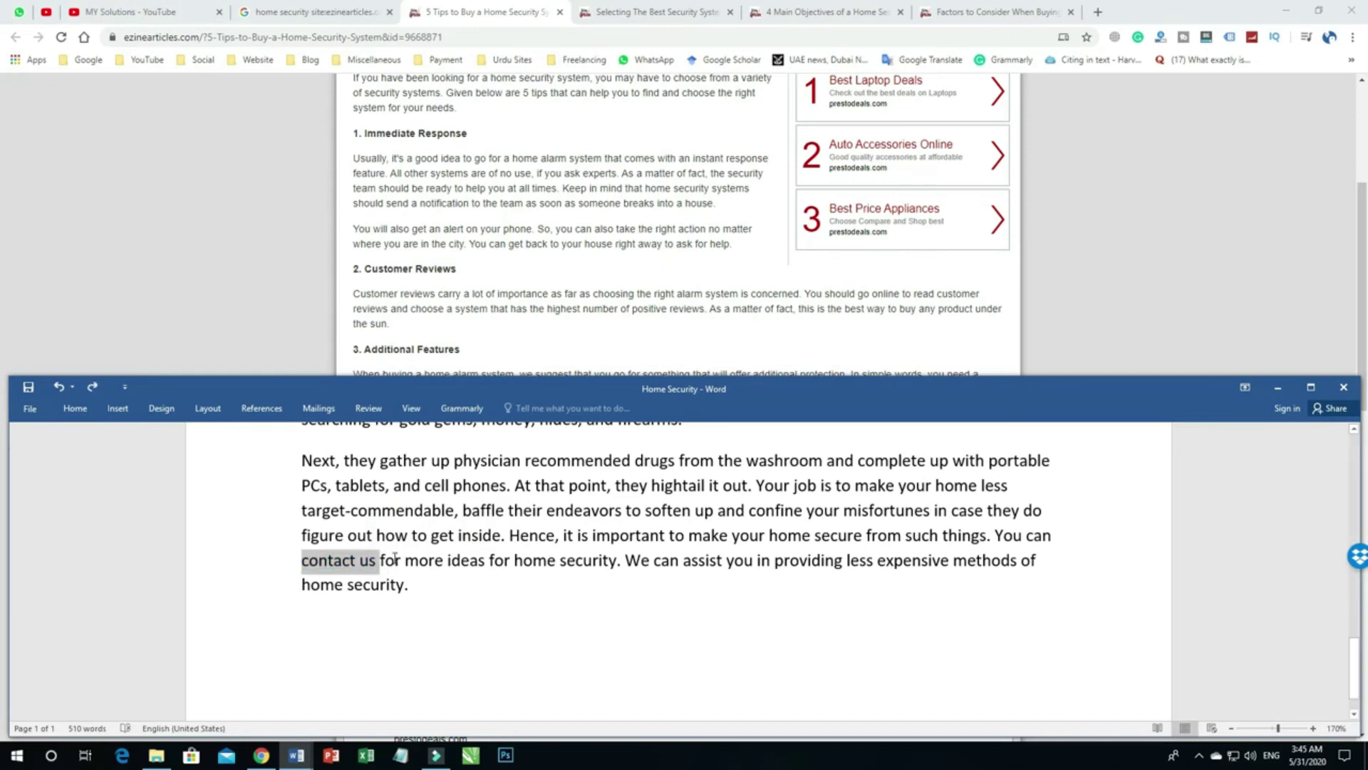
click(394, 558)
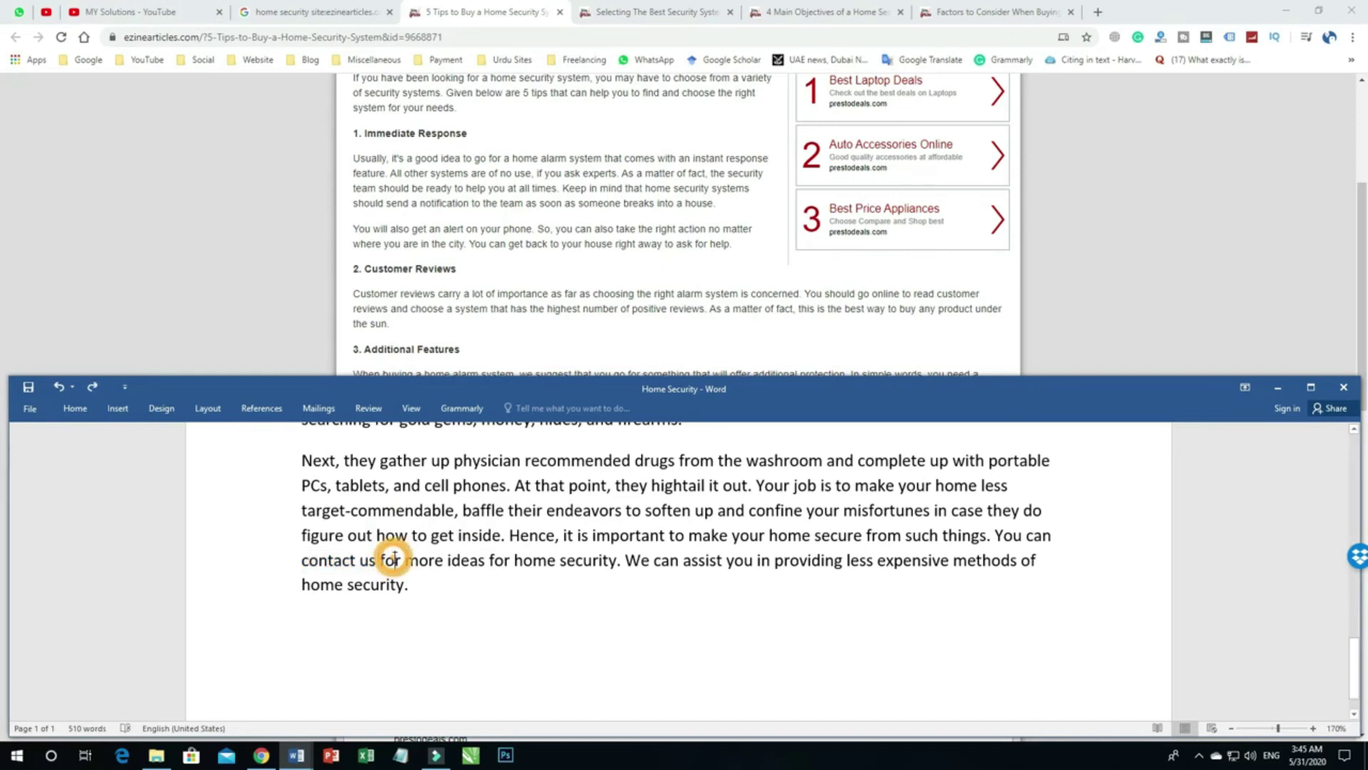
Maximize the Home Security document and review the whole article together with its word count
click(1310, 388)
scroll(627, 428, up, 15)
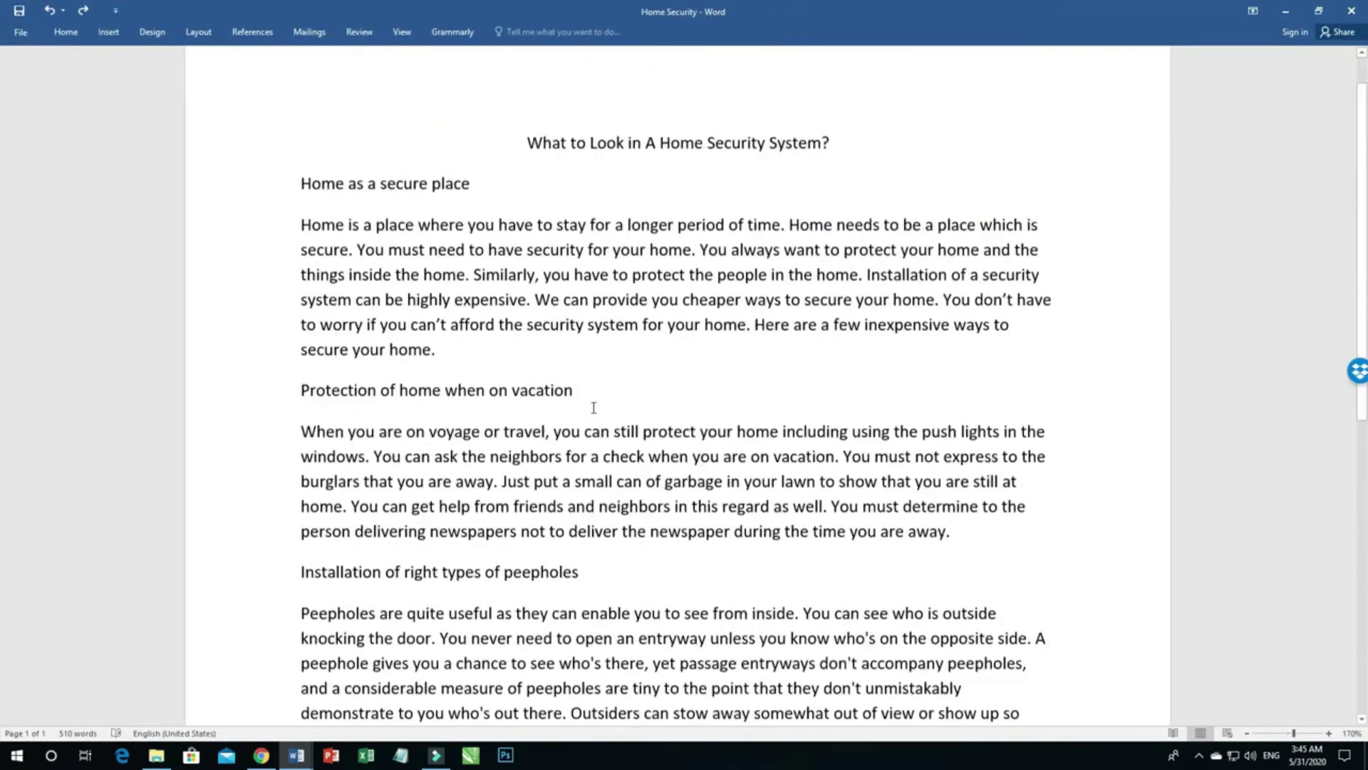
scroll(594, 408, up, 2)
scroll(584, 406, down, 9)
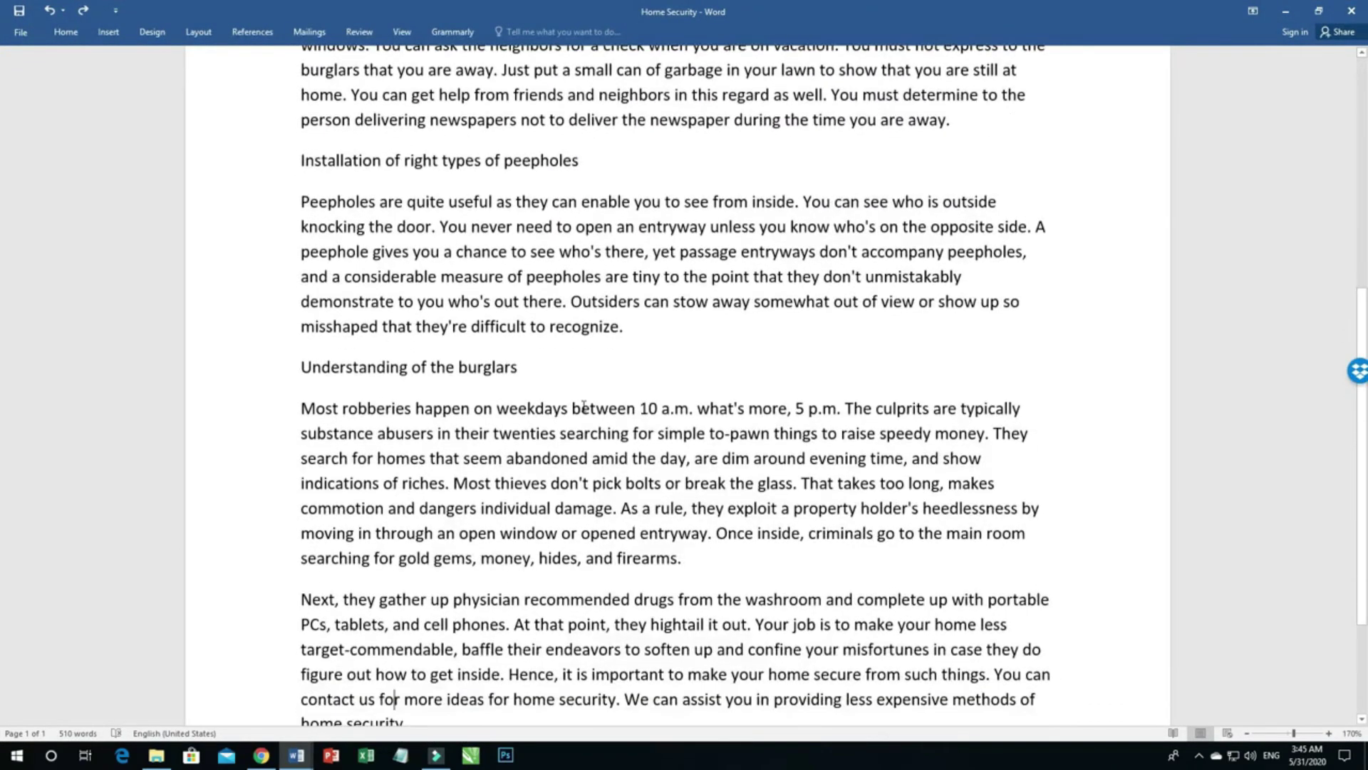
scroll(582, 406, up, 9)
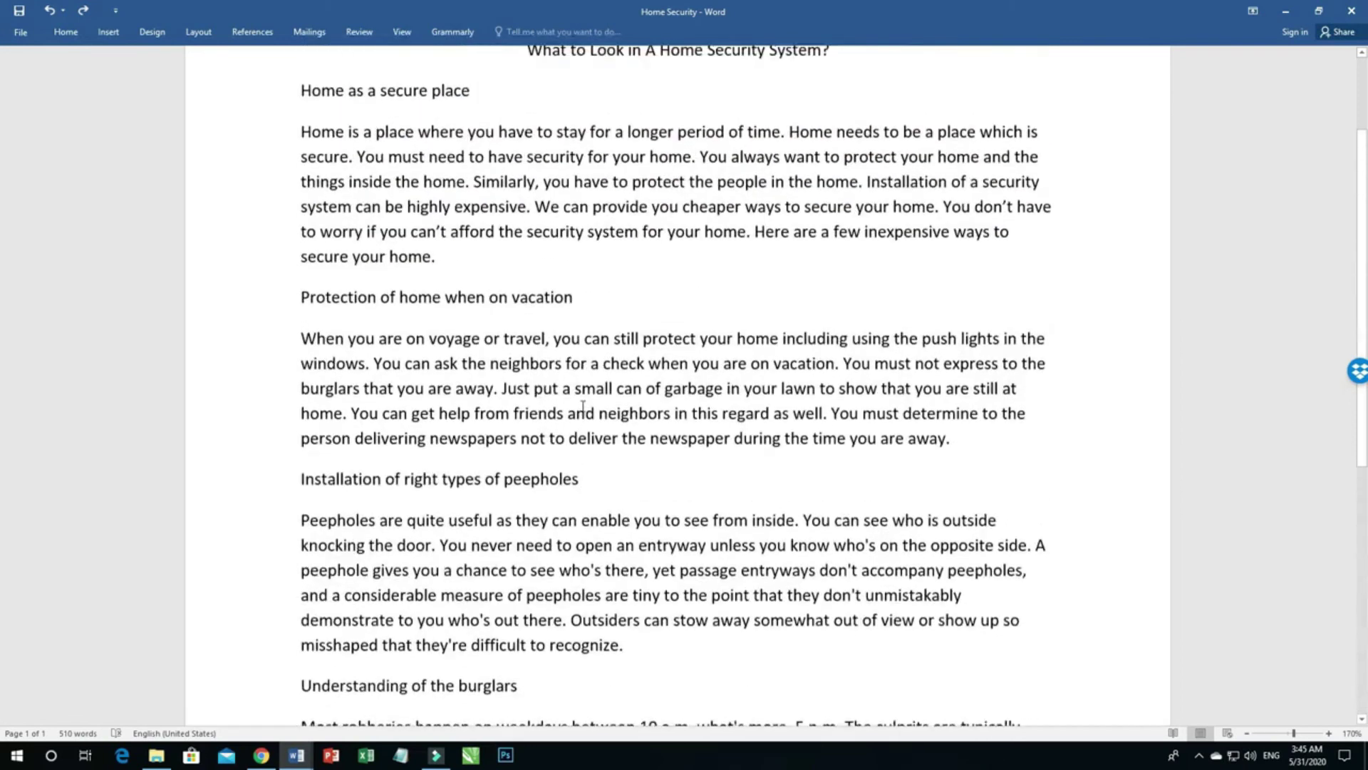
click(576, 327)
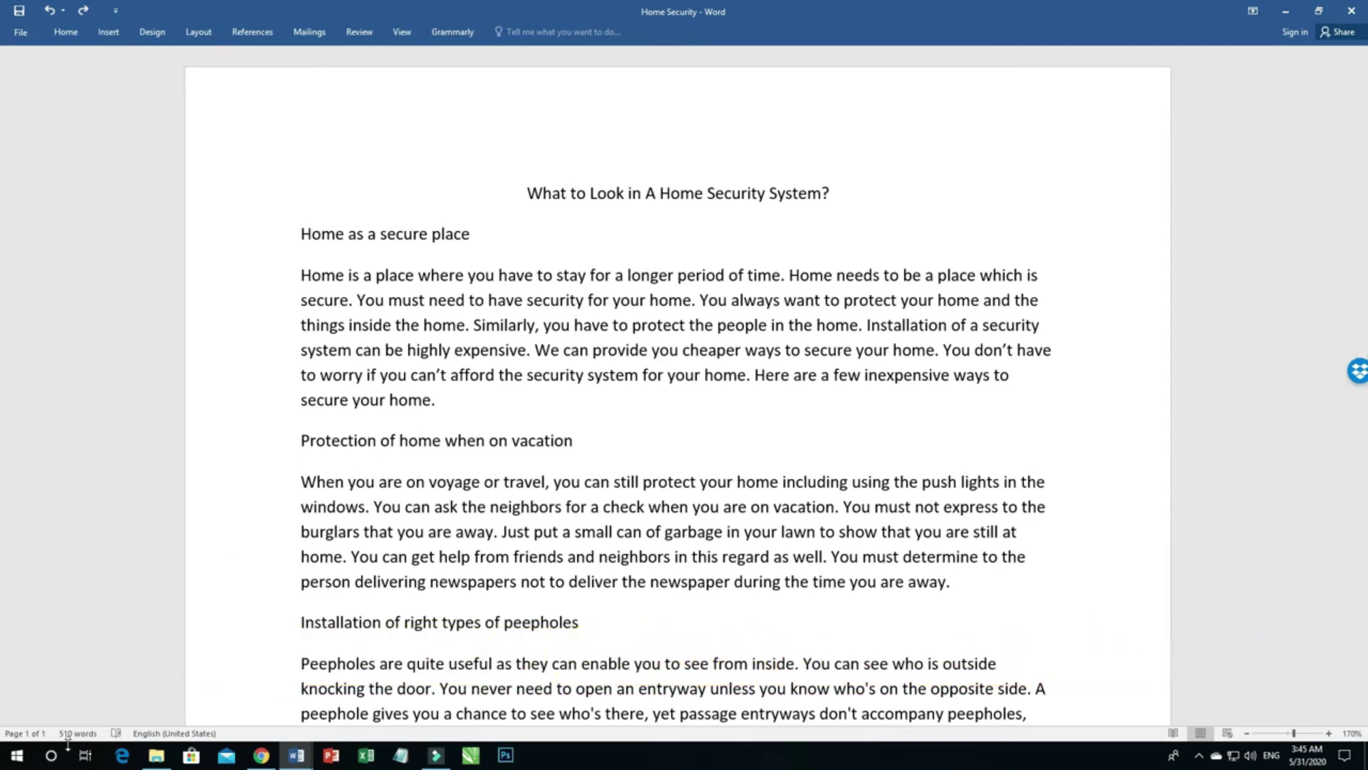
click(415, 531)
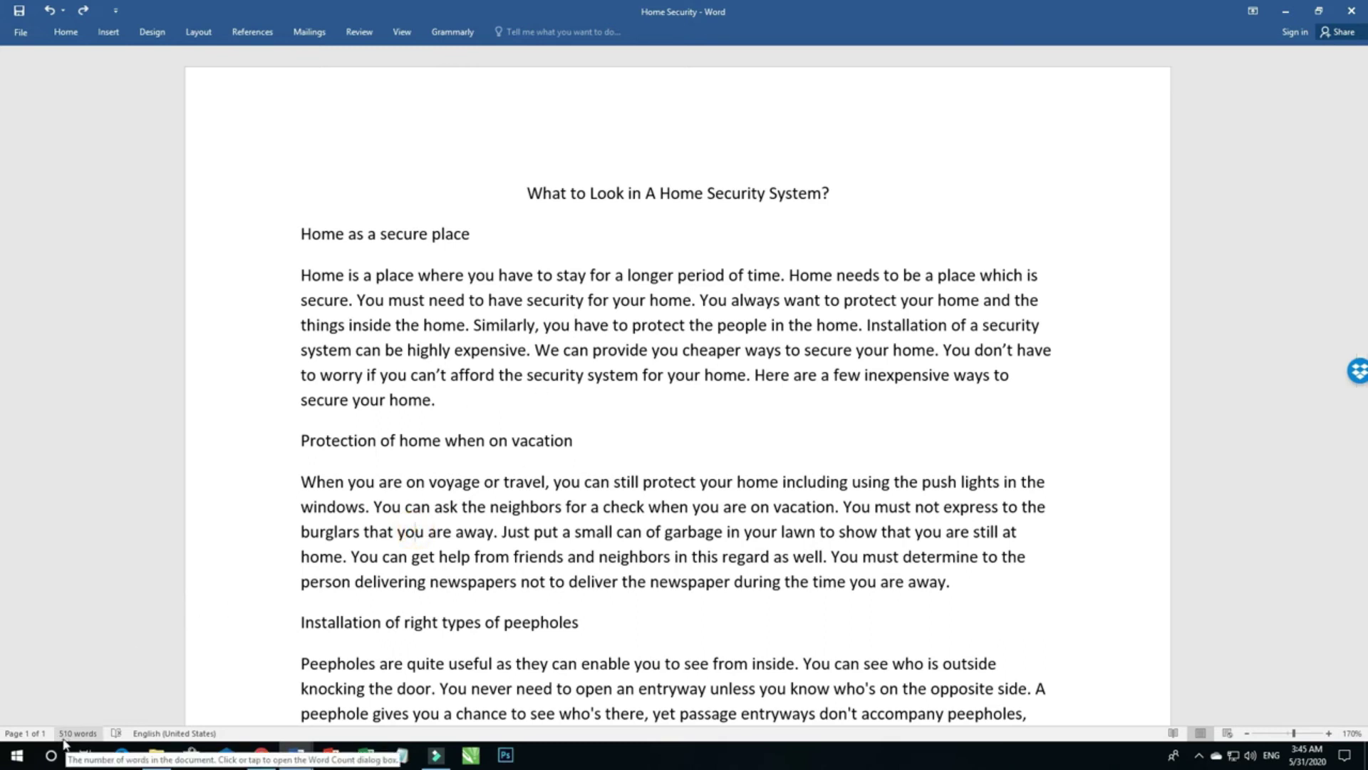
click(541, 531)
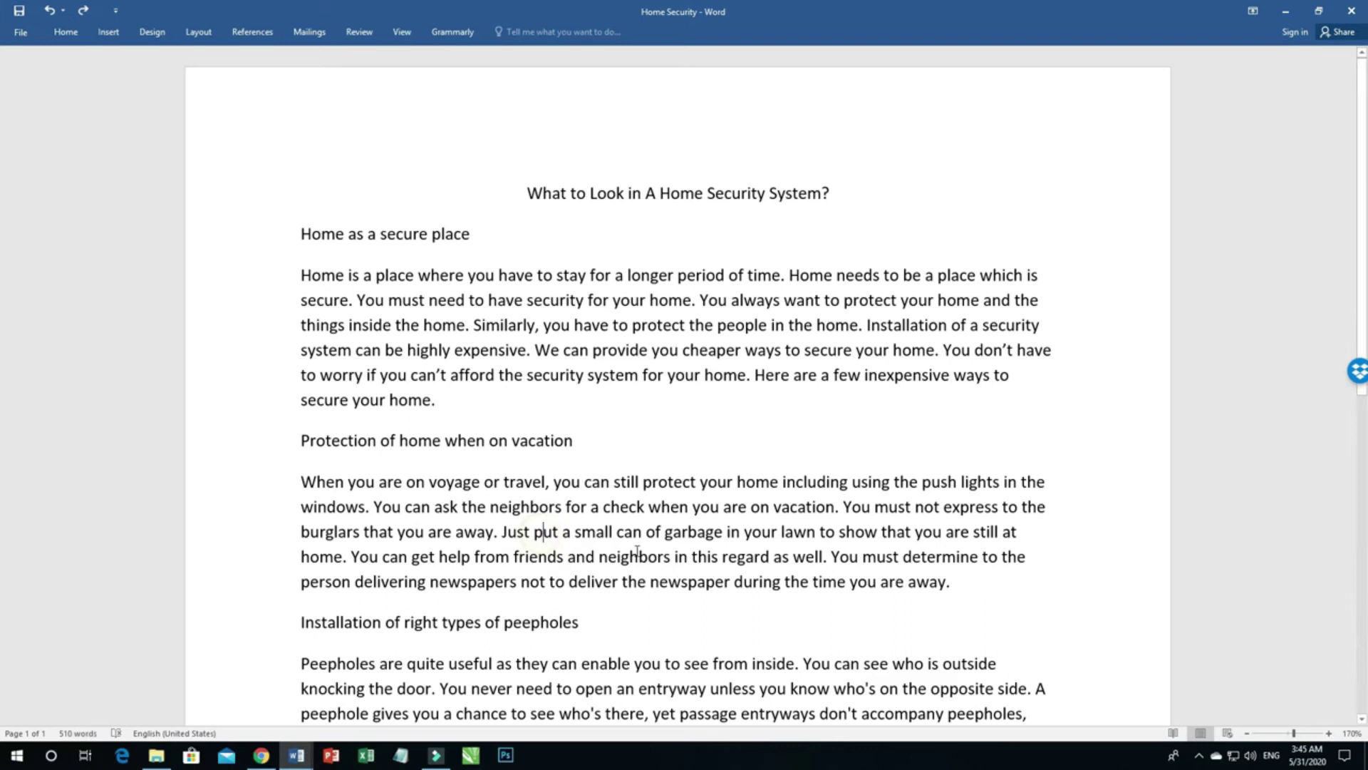
scroll(627, 509, down, 8)
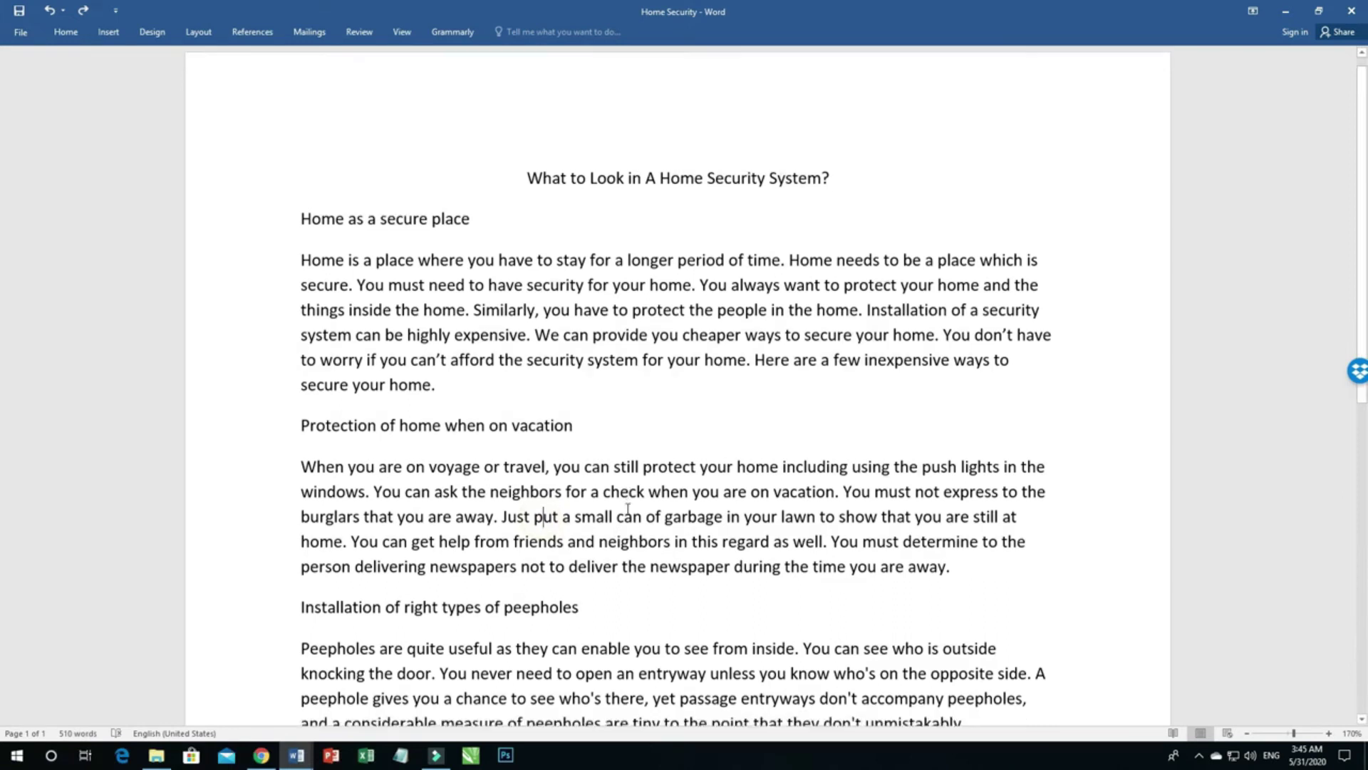
scroll(626, 494, up, 8)
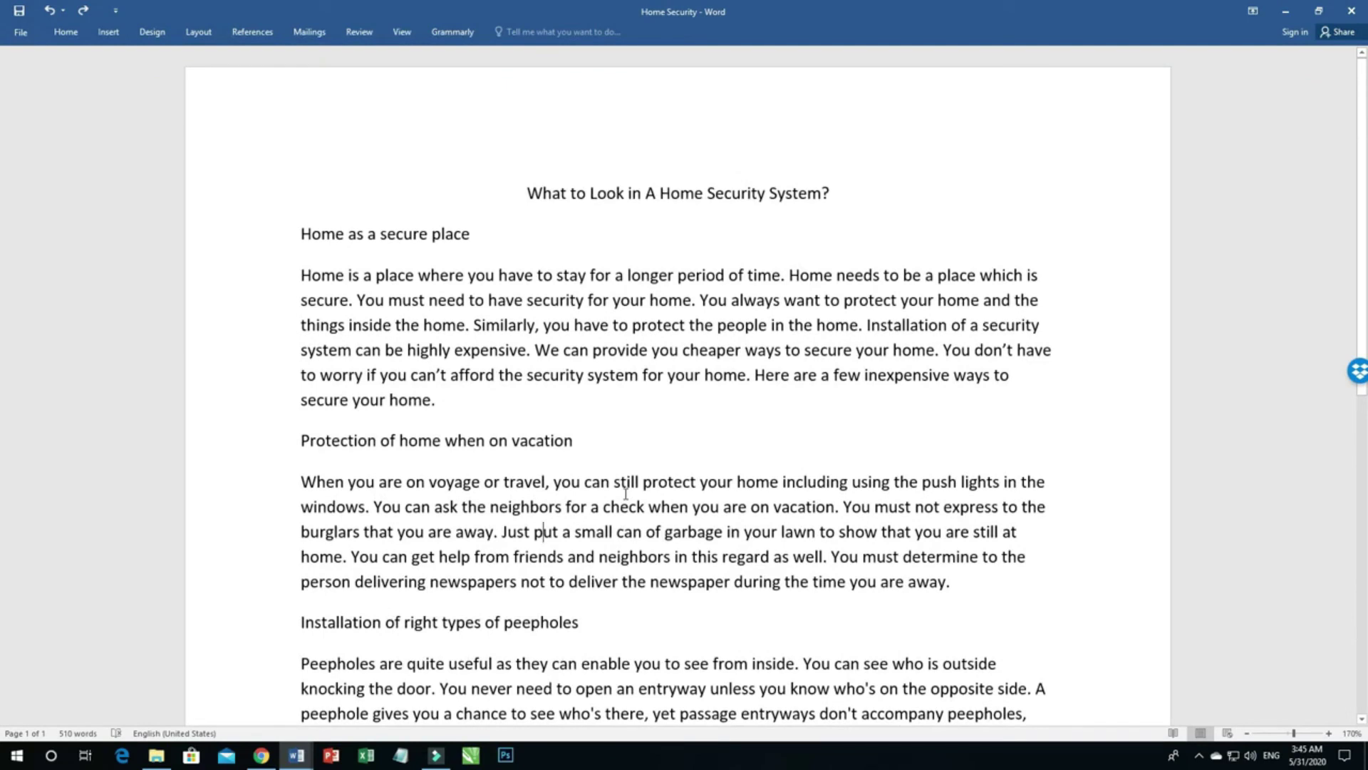
Copy the full article from Word, switch to Chrome and paste it into the body of a new Grammarly document
key(ctrl+a)
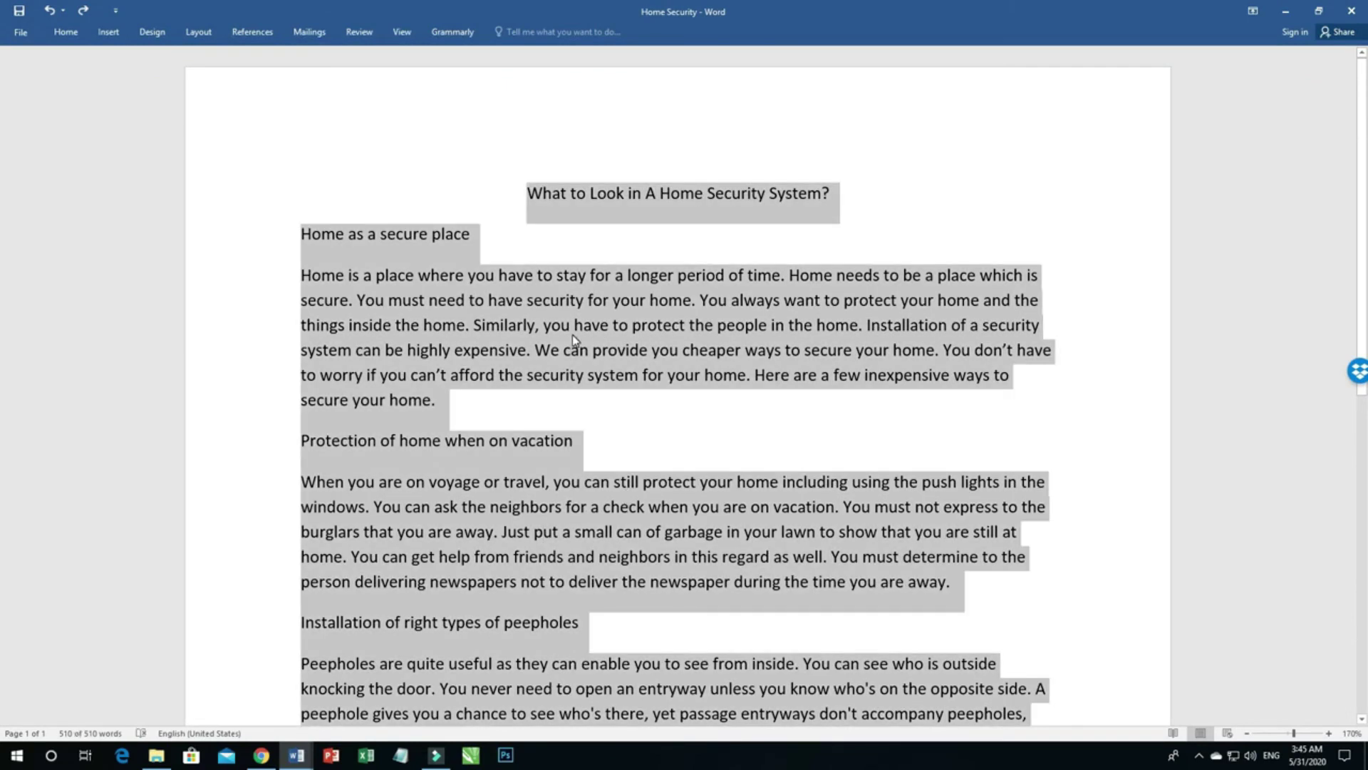
click(273, 761)
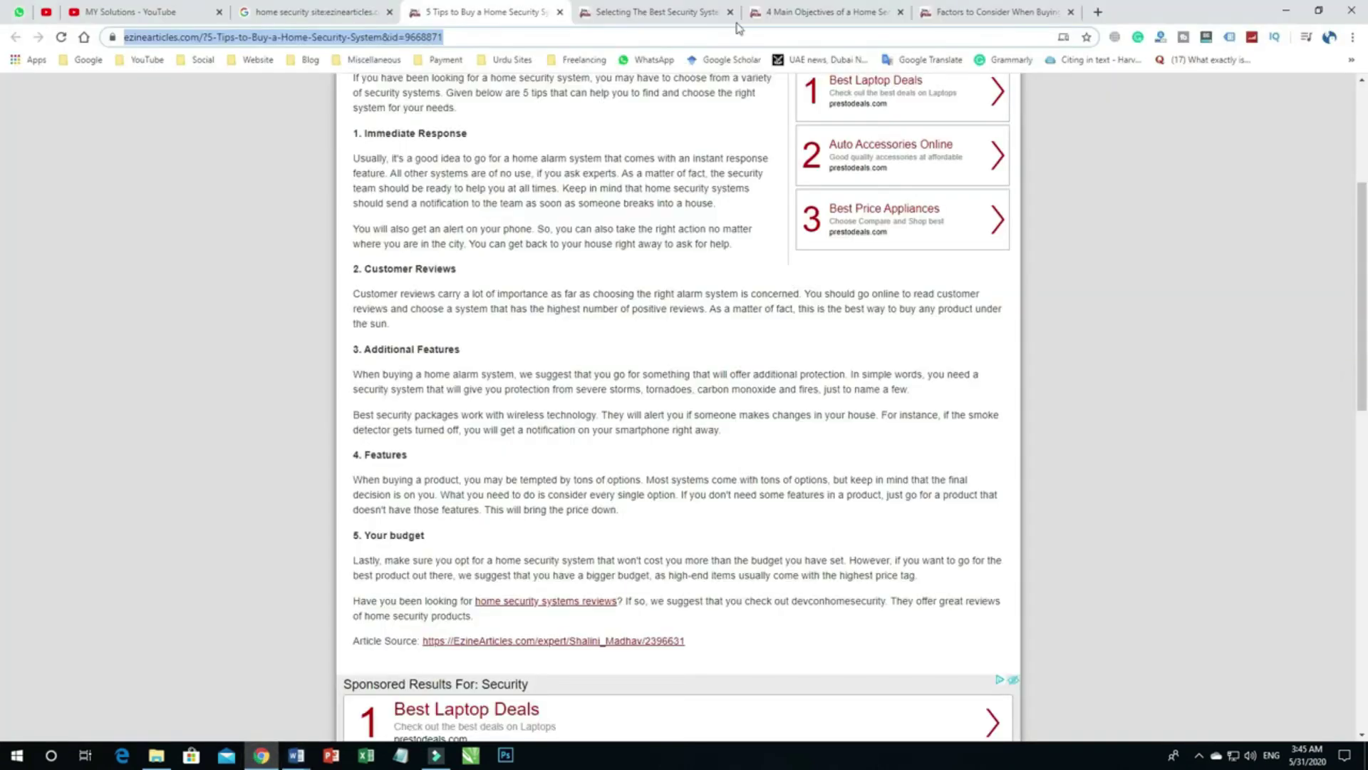
click(1007, 60)
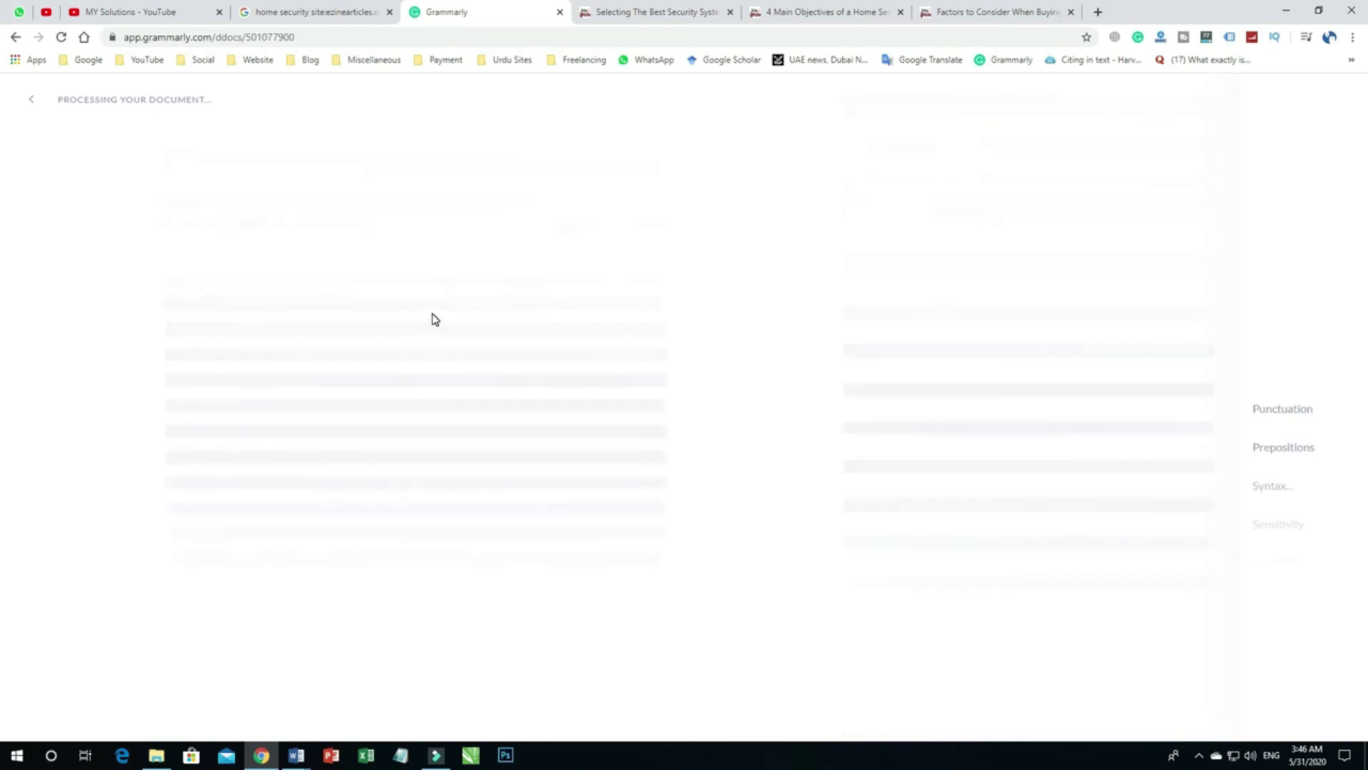
click(302, 413)
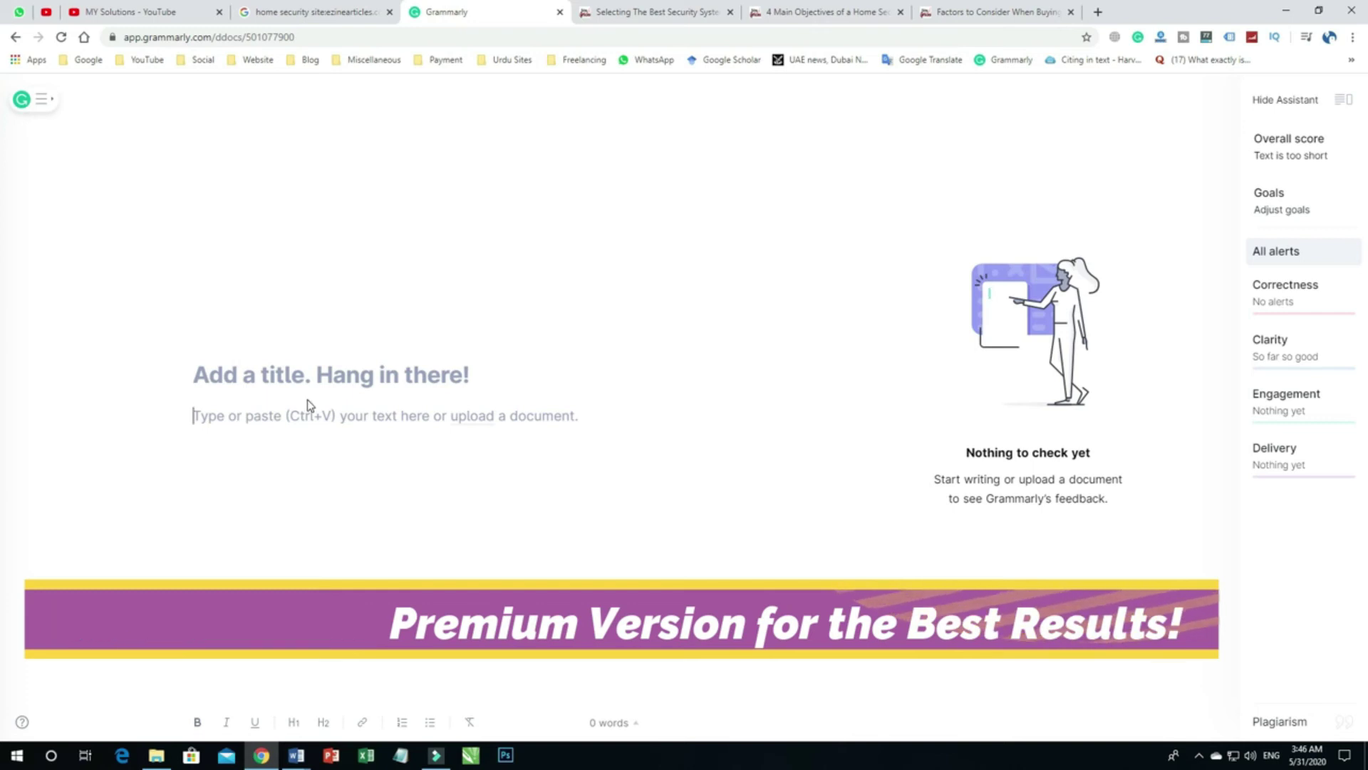
key(ctrl+v)
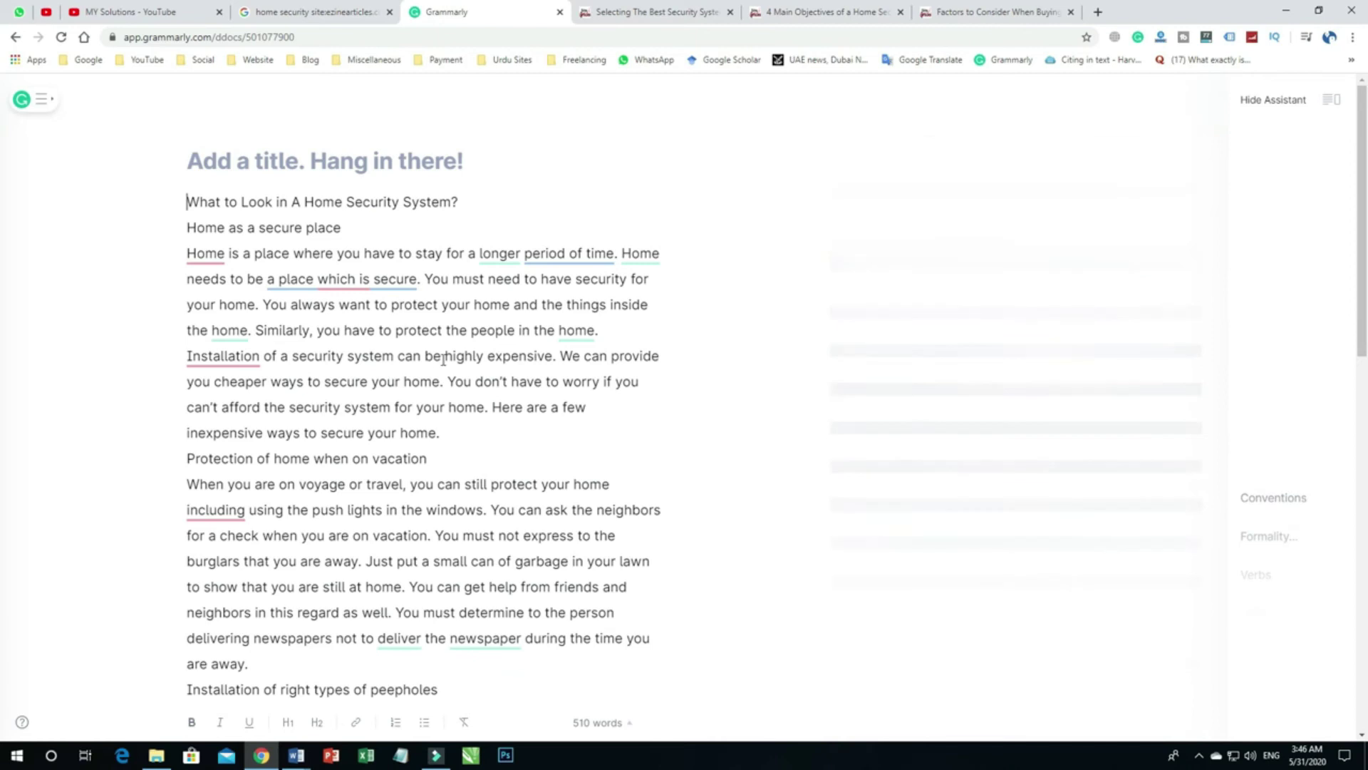
click(460, 330)
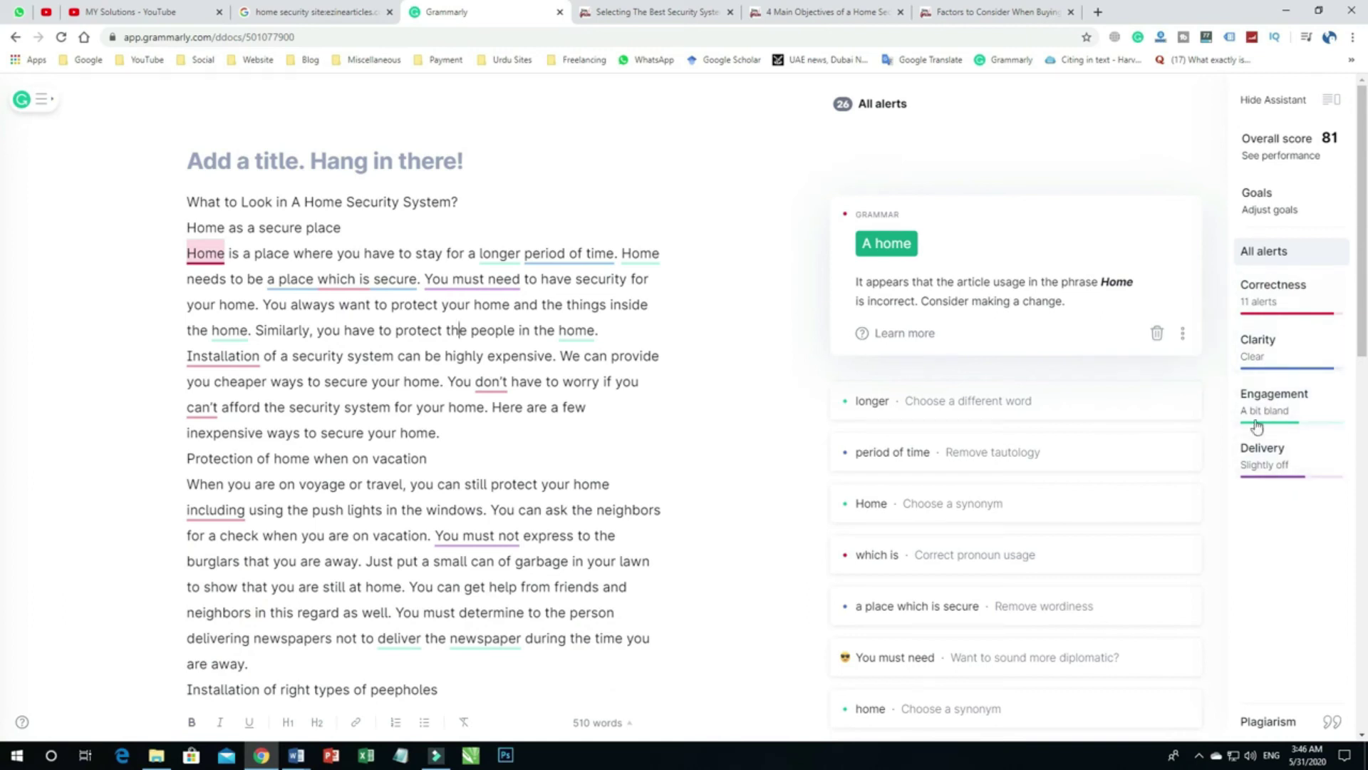
Accept Grammarly's suggestions in the opening paragraph, including "A home", "more extended", "House", "that is" and the shortened "a secure place"
click(883, 245)
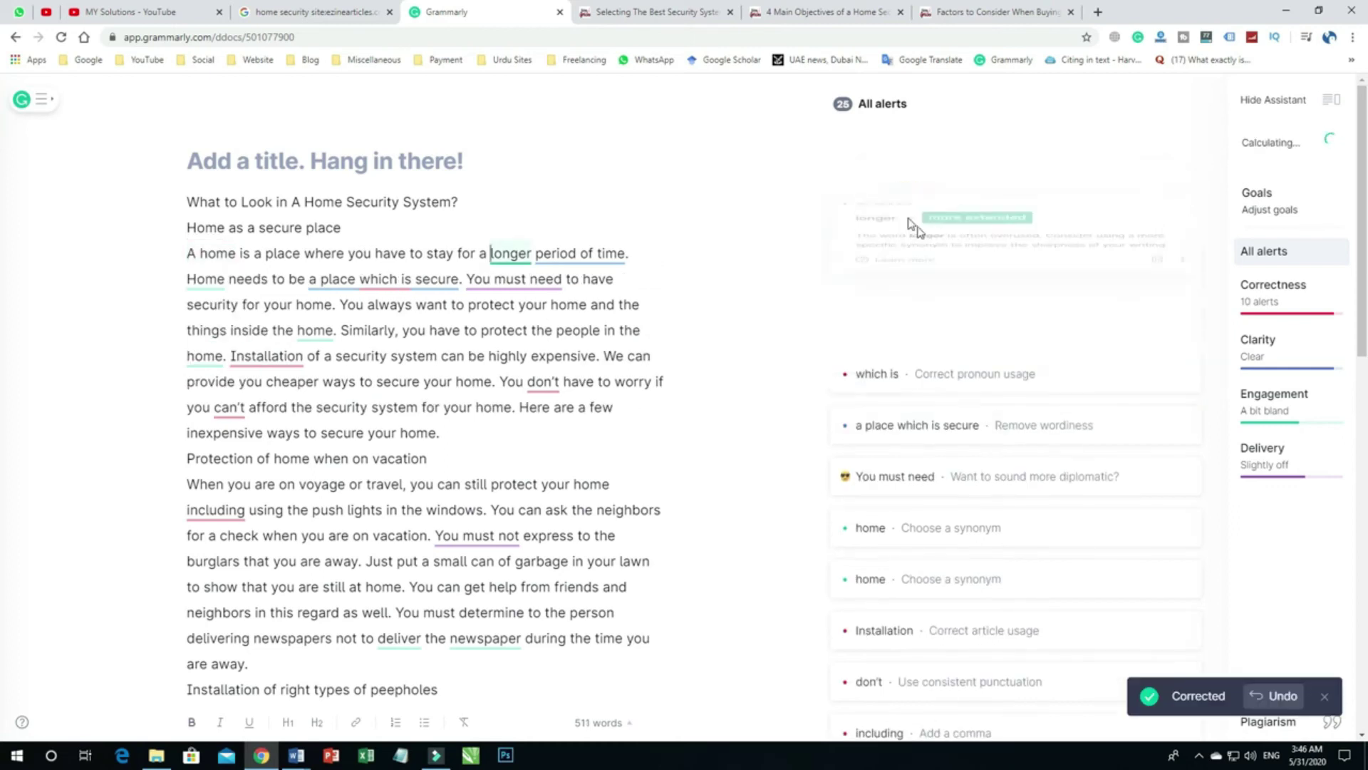
click(919, 221)
click(895, 214)
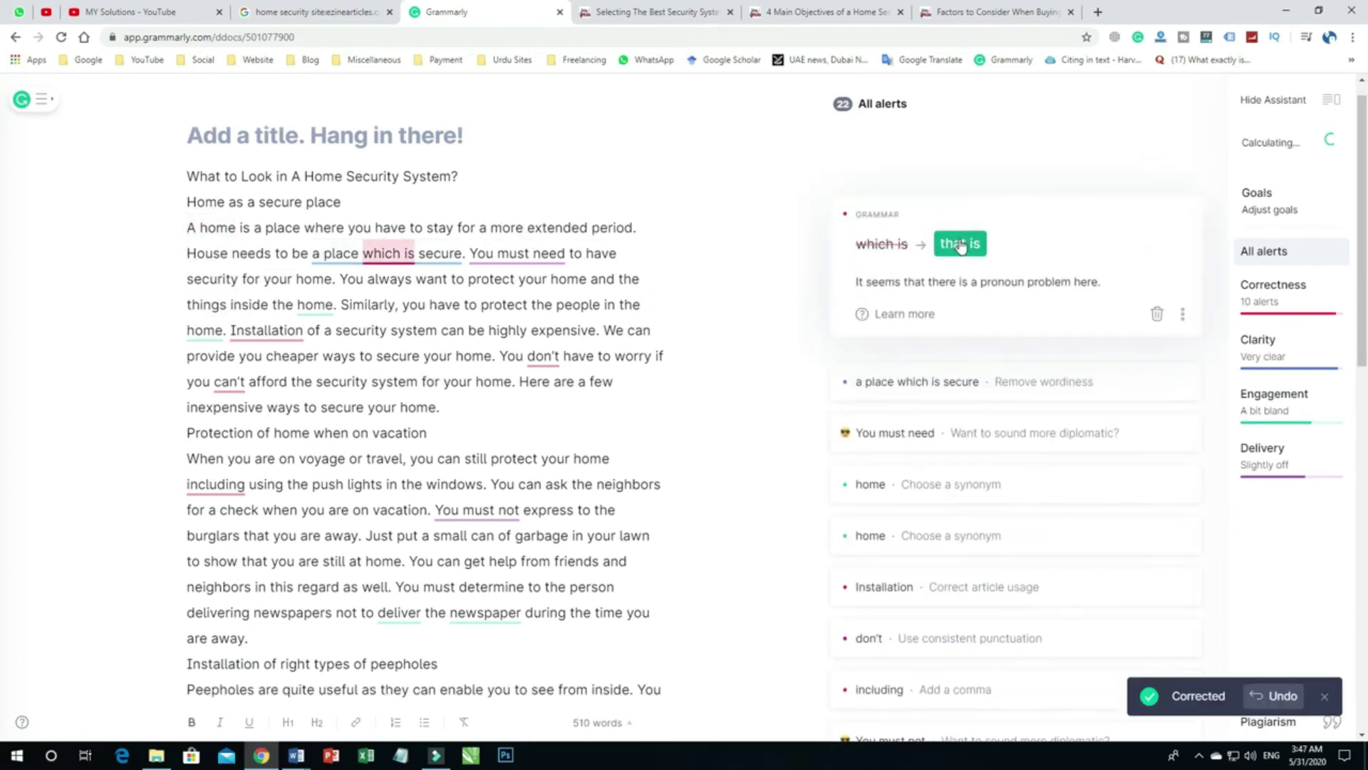
click(960, 243)
click(918, 209)
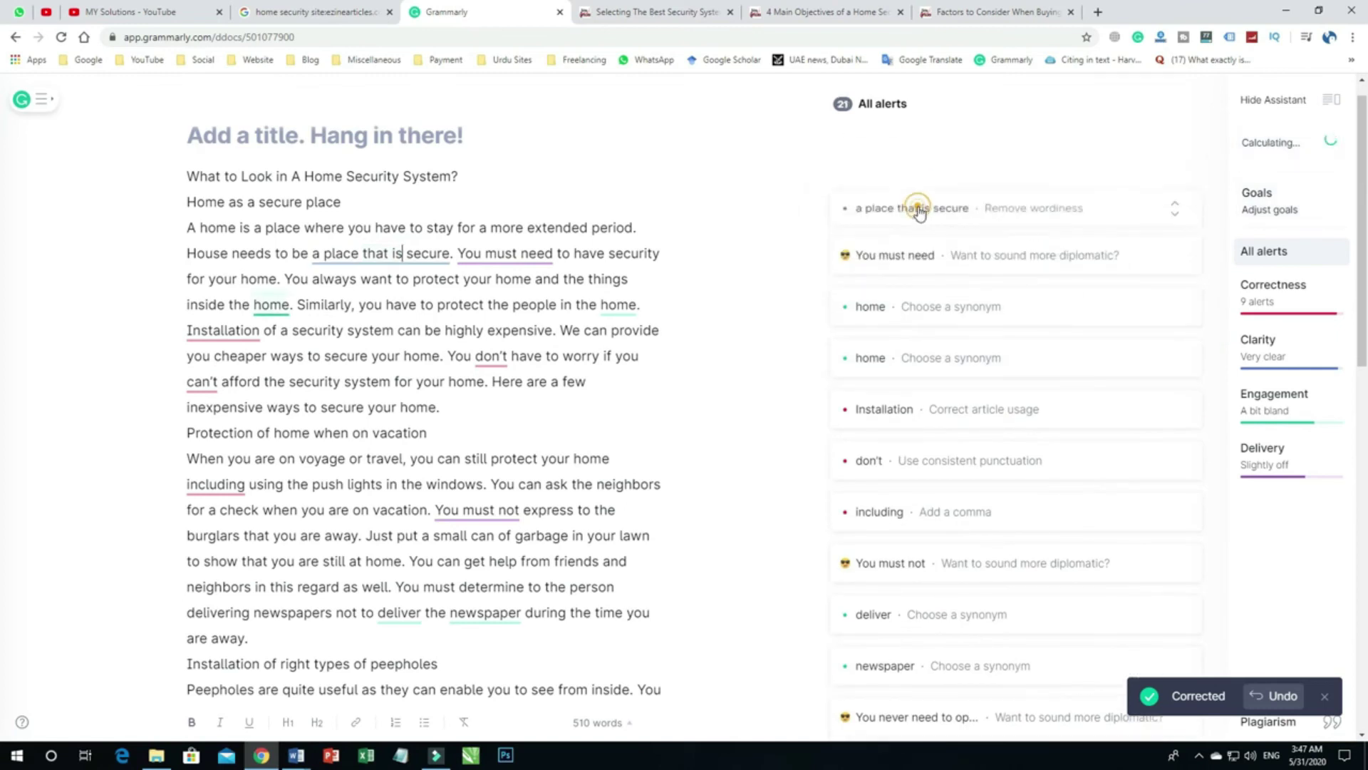
click(907, 242)
click(965, 226)
click(950, 244)
In the burglars section, accept the shortened "They search for homes" sentence, the comma before "and dangers", and "fast" for "speedy"
click(1035, 365)
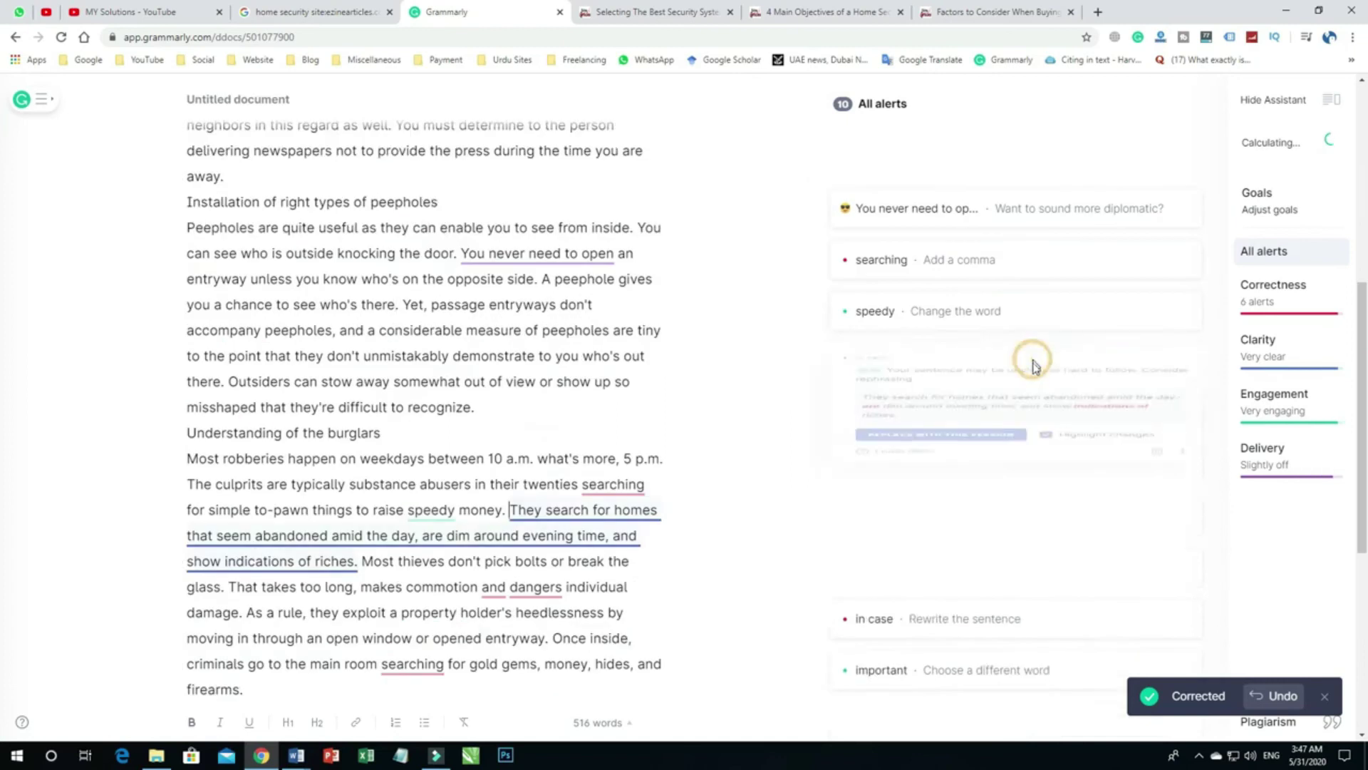
click(925, 533)
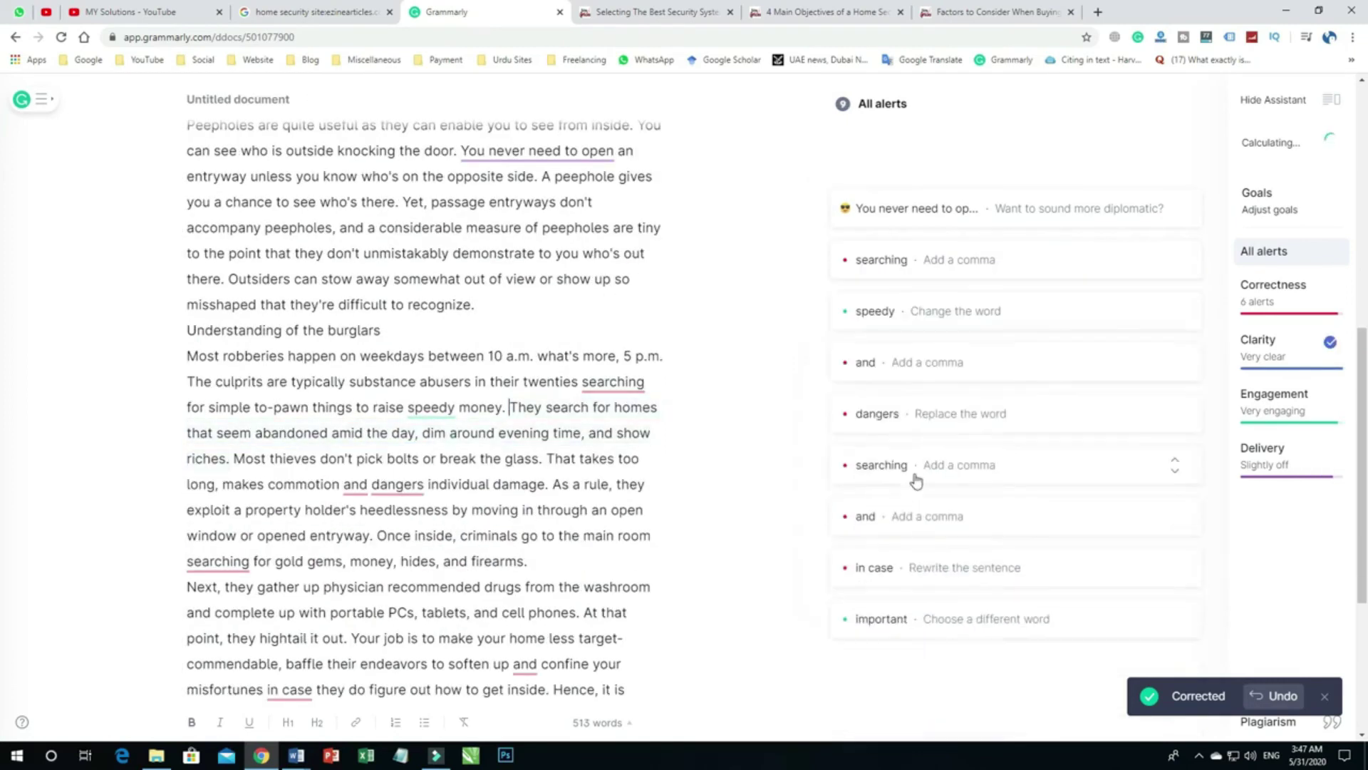
click(905, 363)
click(882, 397)
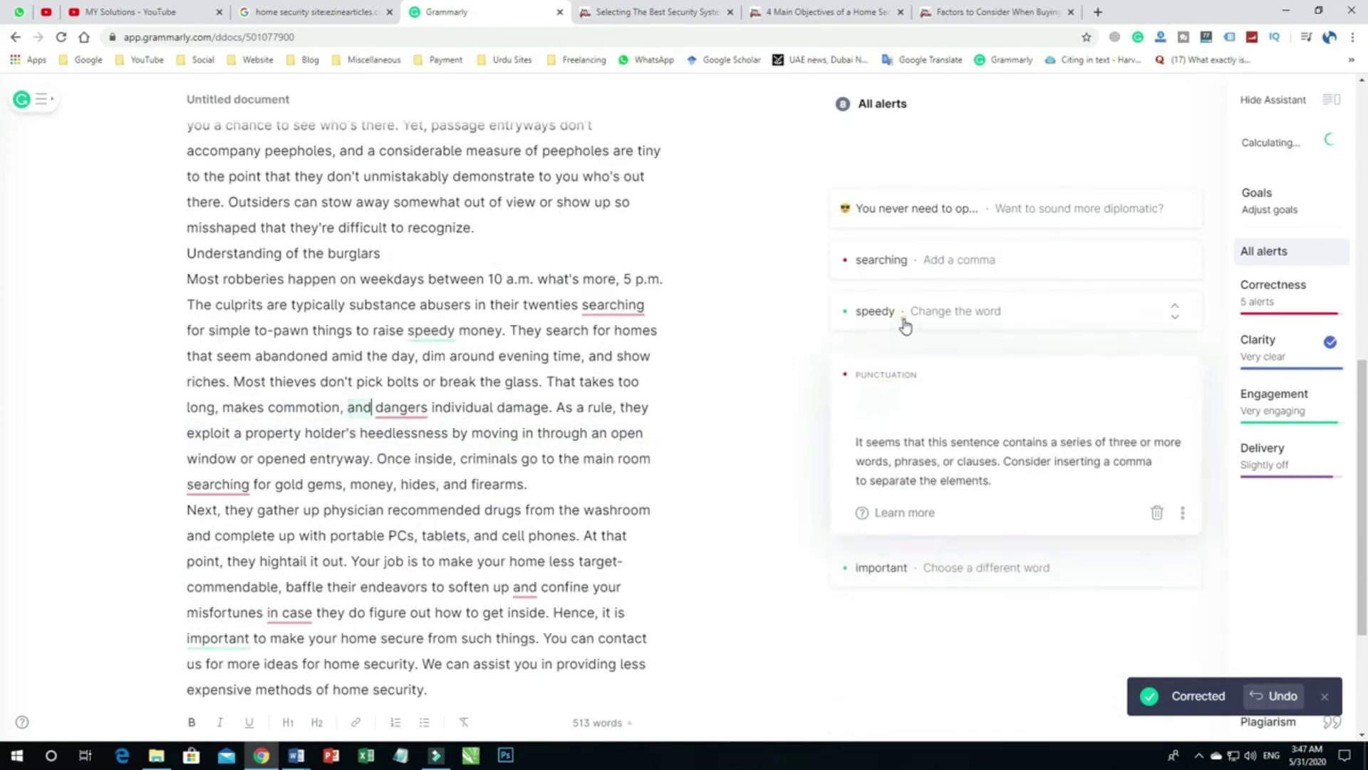
click(905, 325)
click(947, 345)
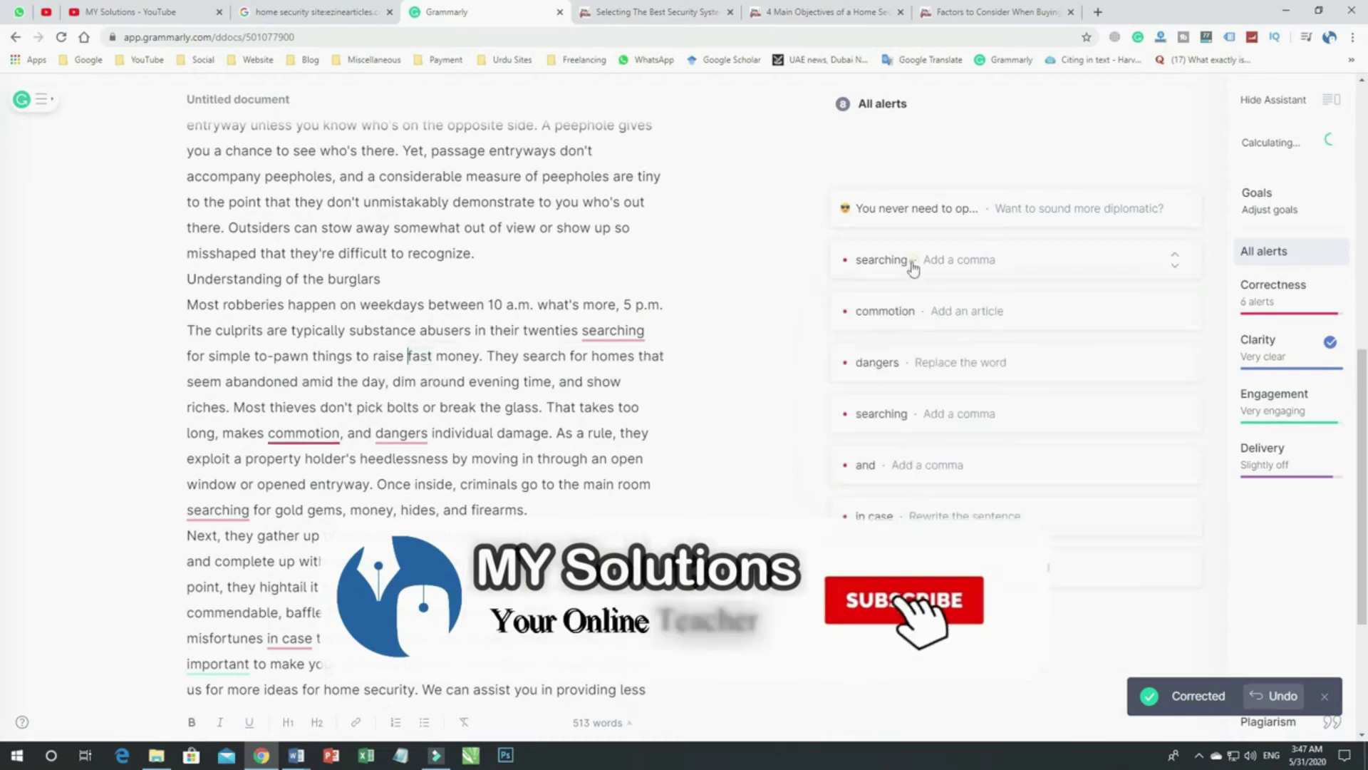
Accept the commas before both "searching" phrases, the article in "a commotion", and "dangerous" for "dangers" in the burglars section
click(913, 268)
click(903, 295)
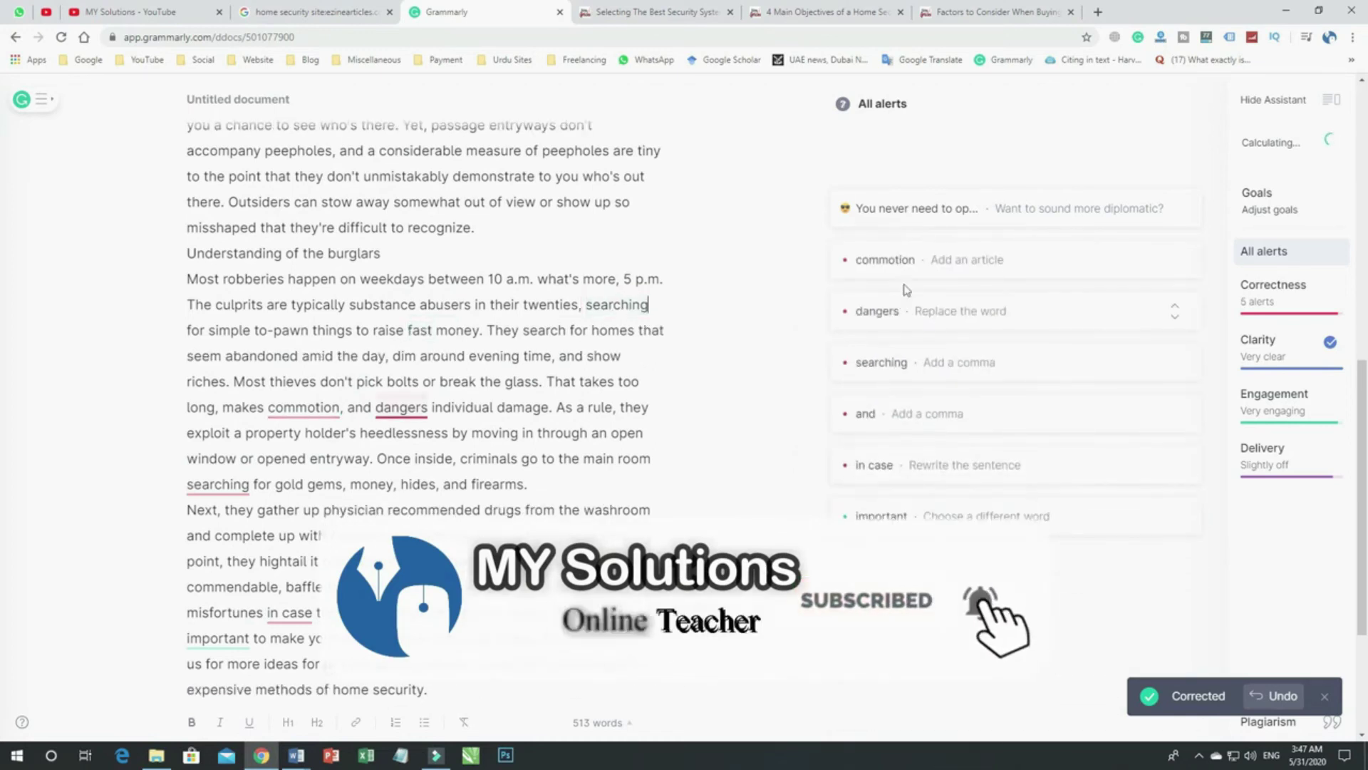
click(905, 262)
click(902, 298)
click(885, 262)
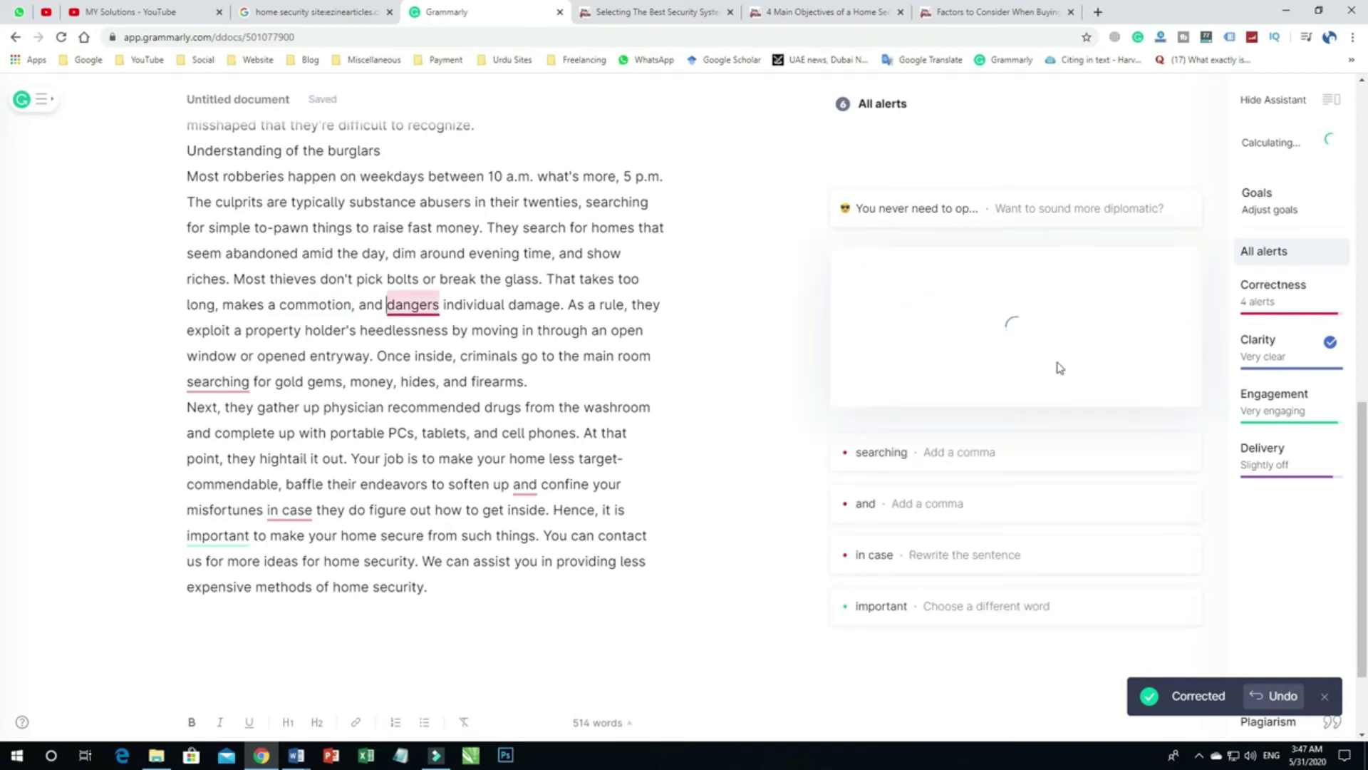
click(973, 300)
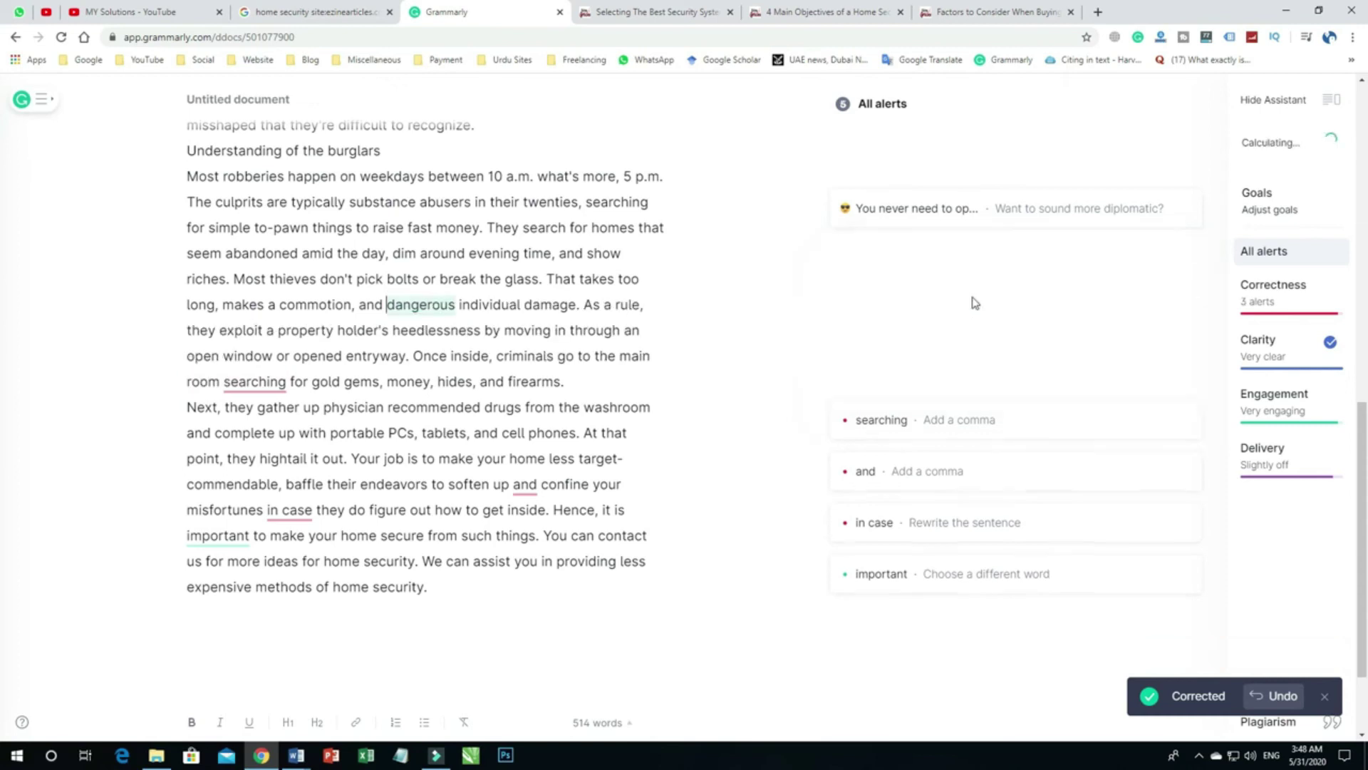
click(919, 264)
click(903, 298)
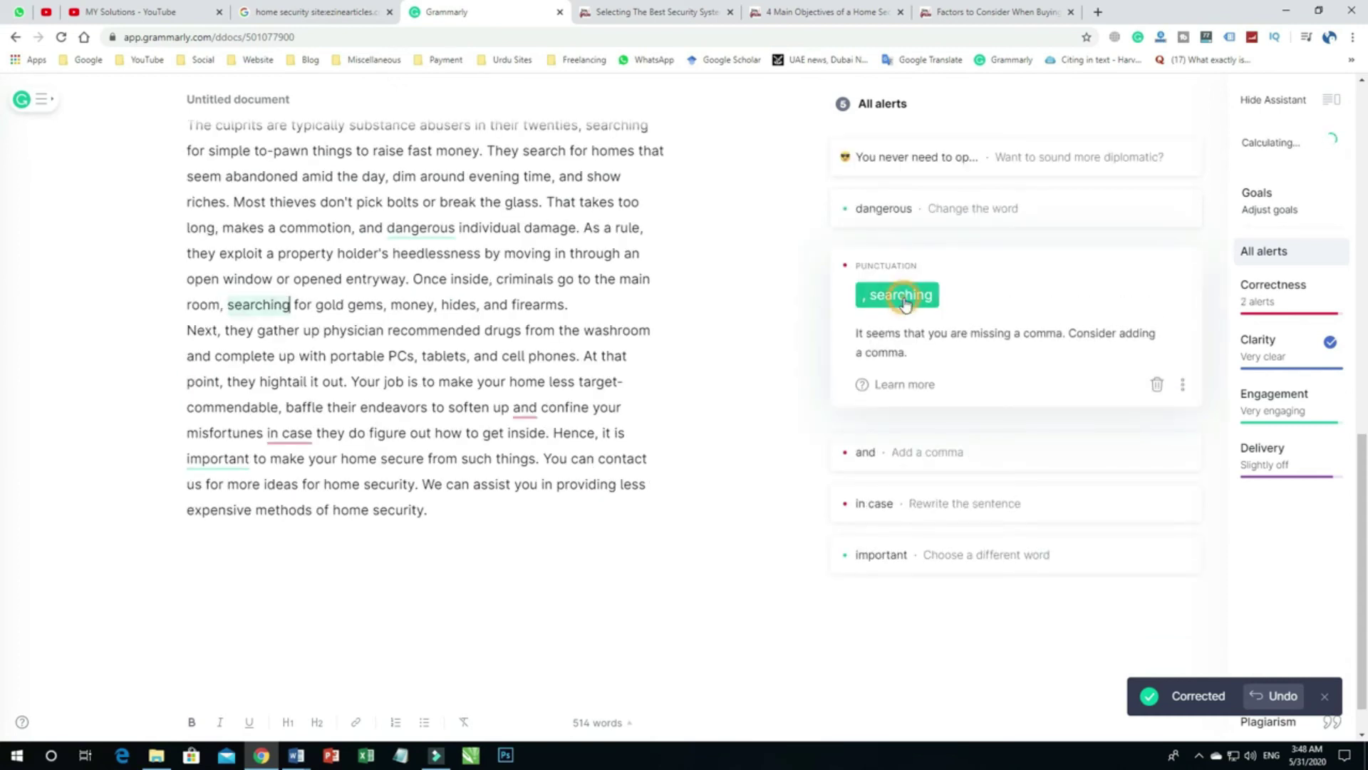
Correct the damage phrase to "severe individual damage" through the suggested synonyms and word order, and add the comma before "and confine"
click(915, 211)
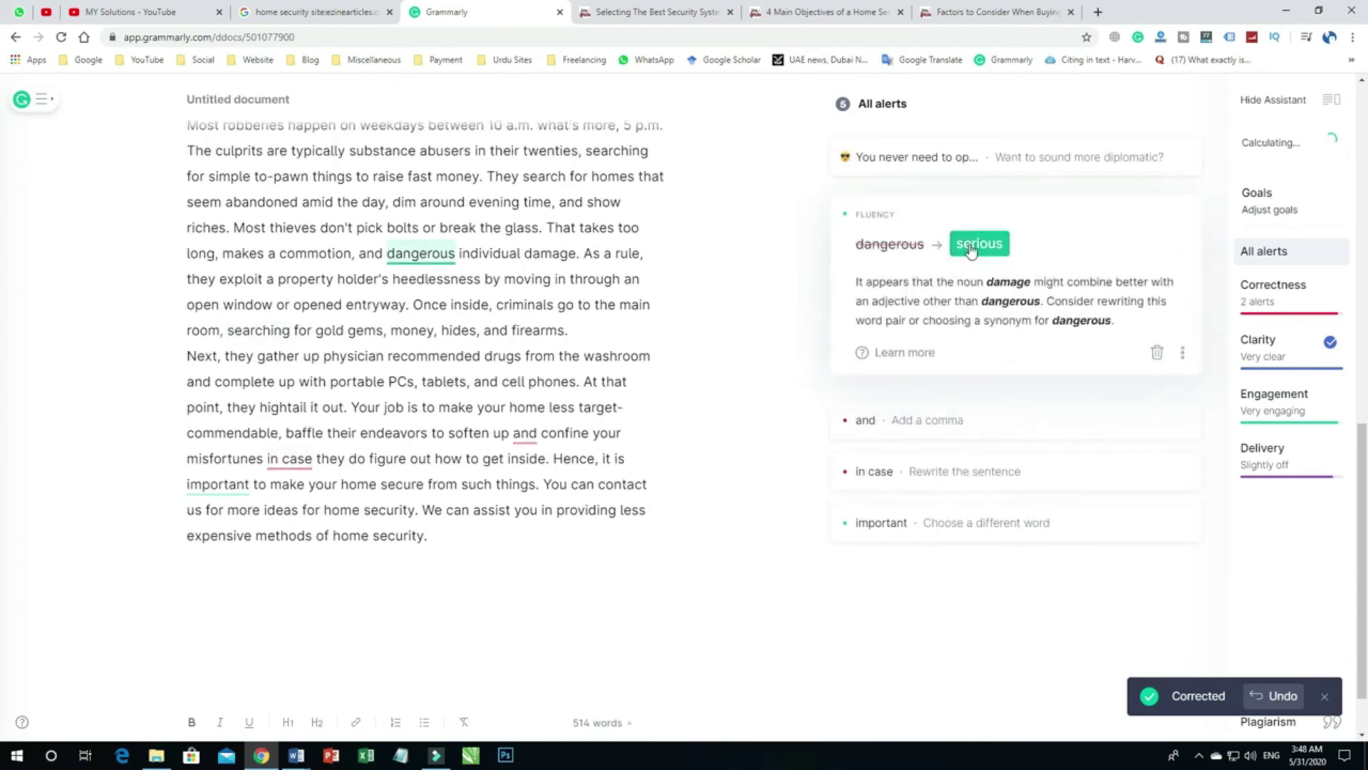
click(970, 246)
click(903, 224)
click(878, 349)
click(907, 263)
click(929, 305)
click(919, 272)
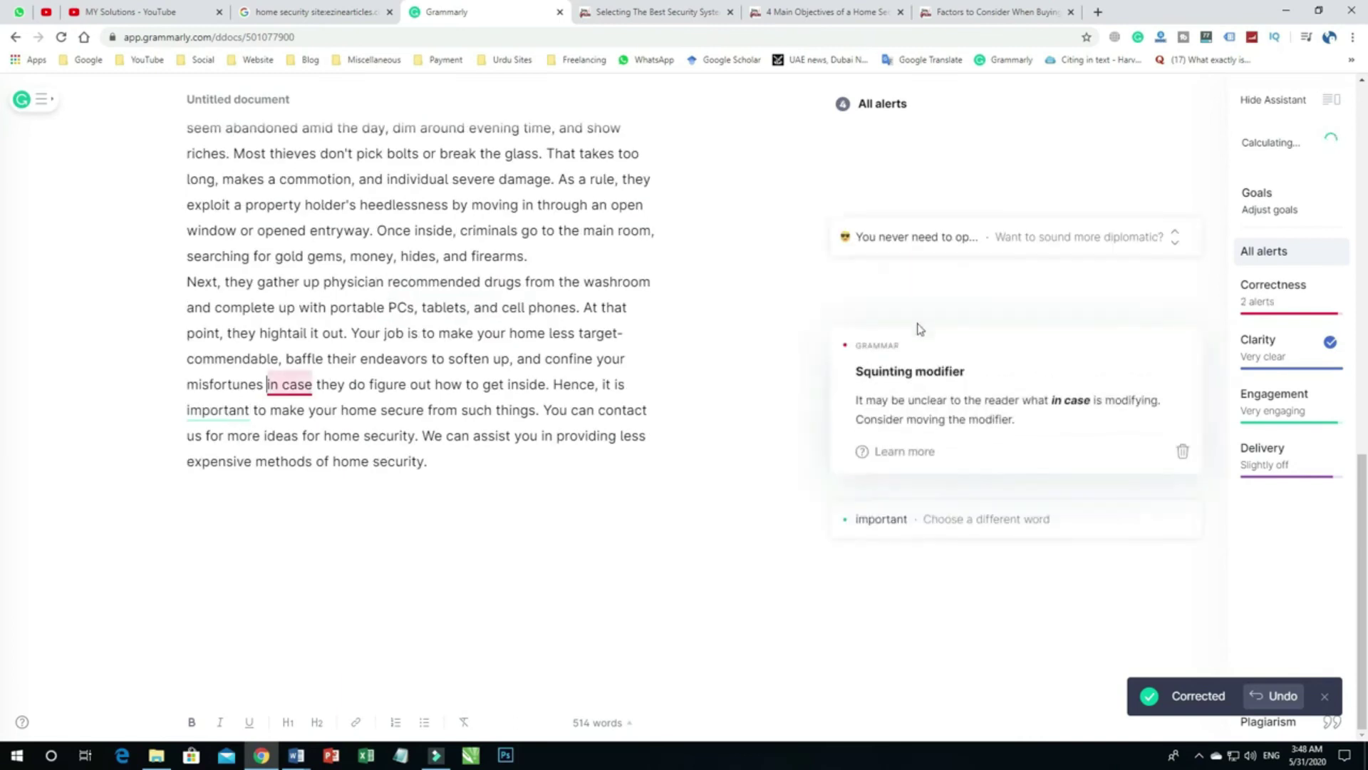
click(908, 289)
click(917, 323)
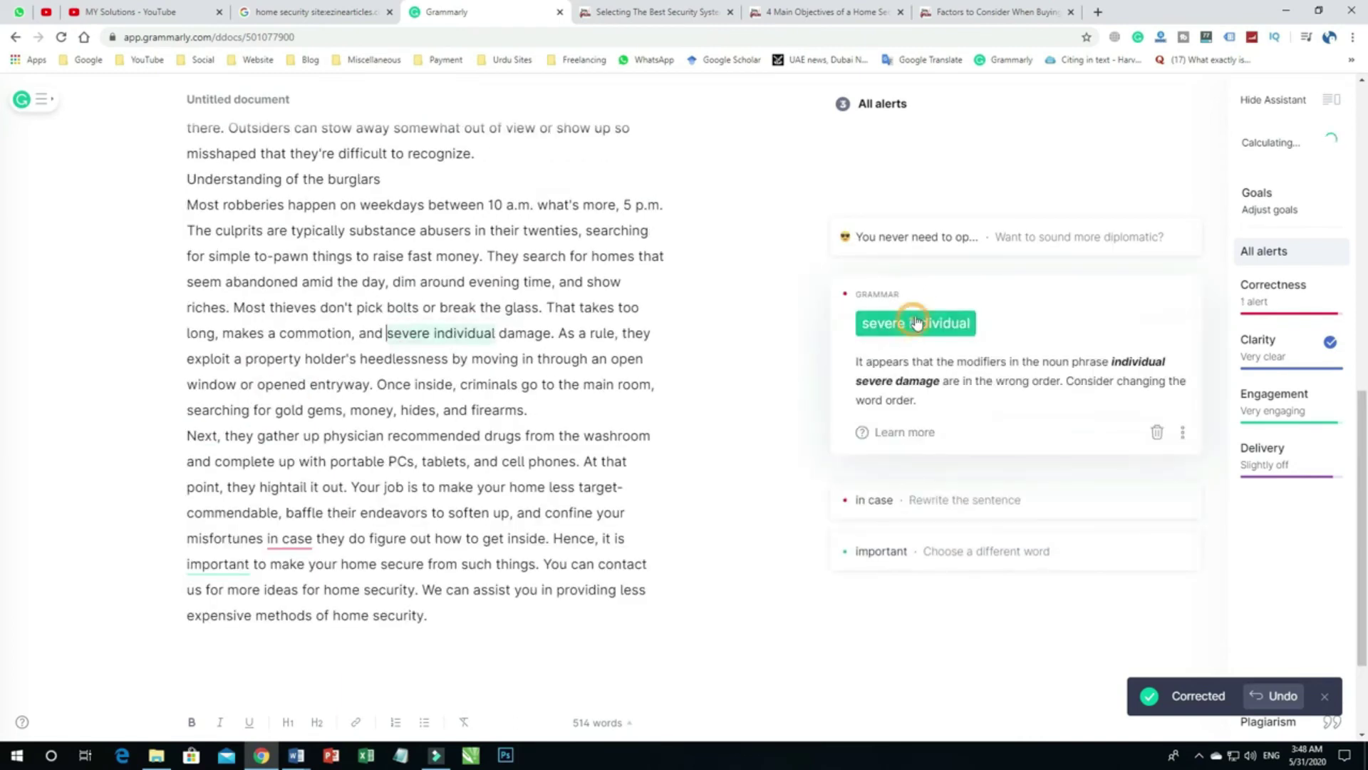
Accept "It would help if you never opened" in the peepholes section and "essential" for "important" in the closing paragraph
click(938, 236)
click(971, 277)
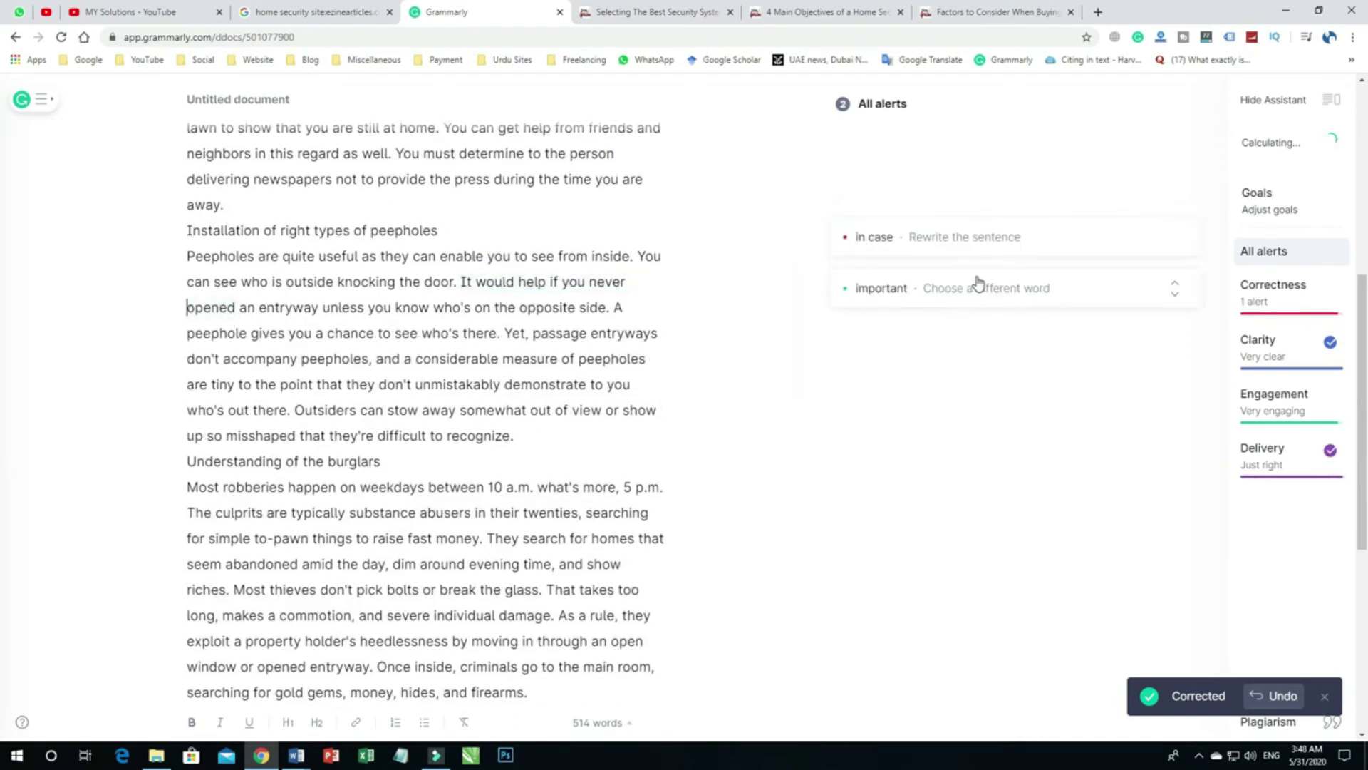
click(951, 300)
click(981, 401)
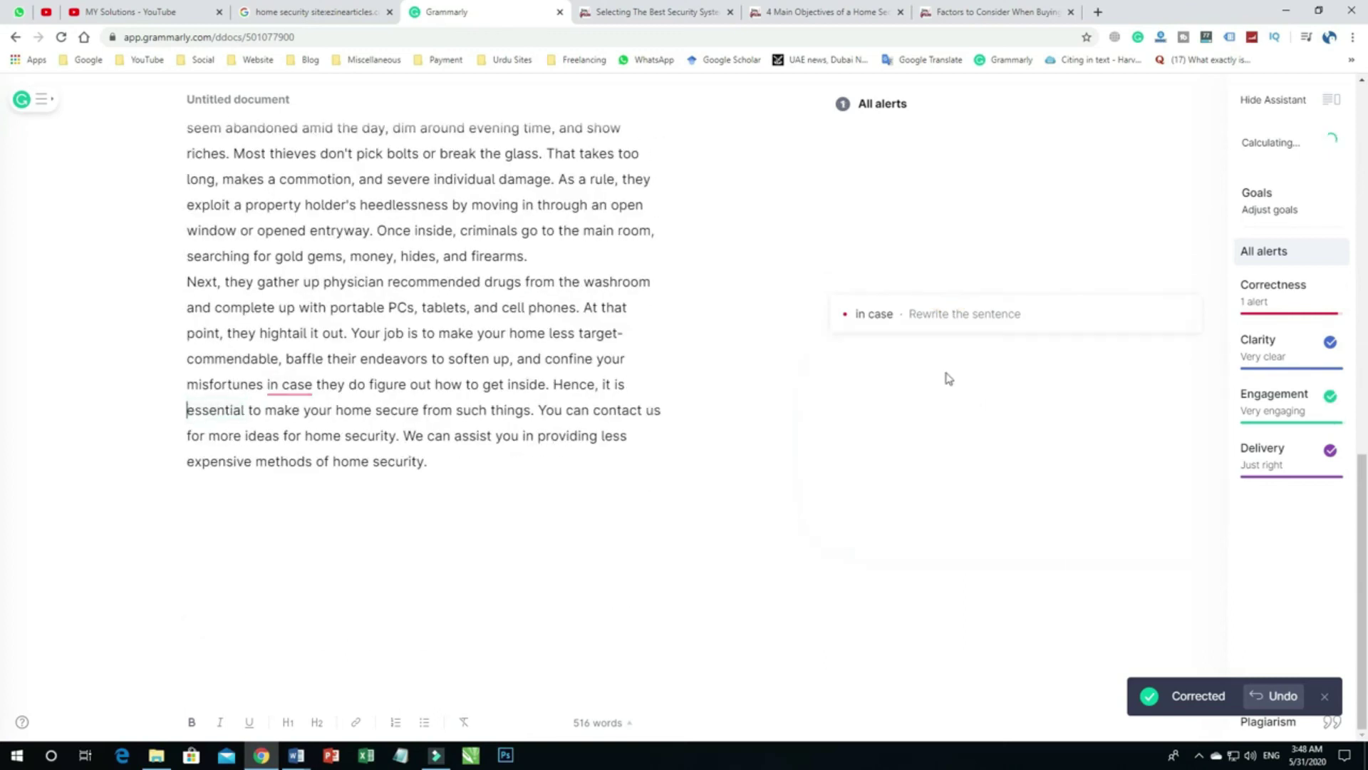
Resolve the squinting modifier alert in the last paragraph by replacing "in case" with "if"
click(913, 312)
click(567, 367)
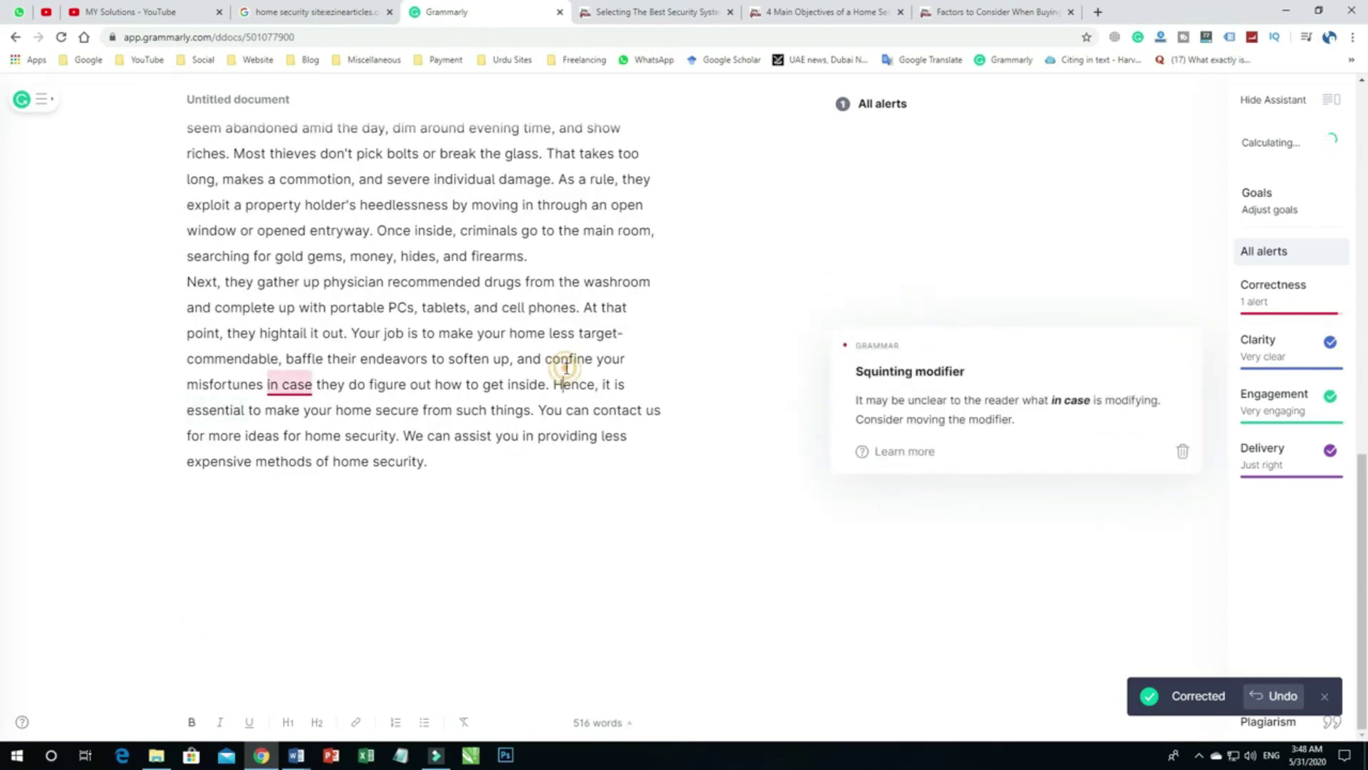
scroll(577, 362, up, 10)
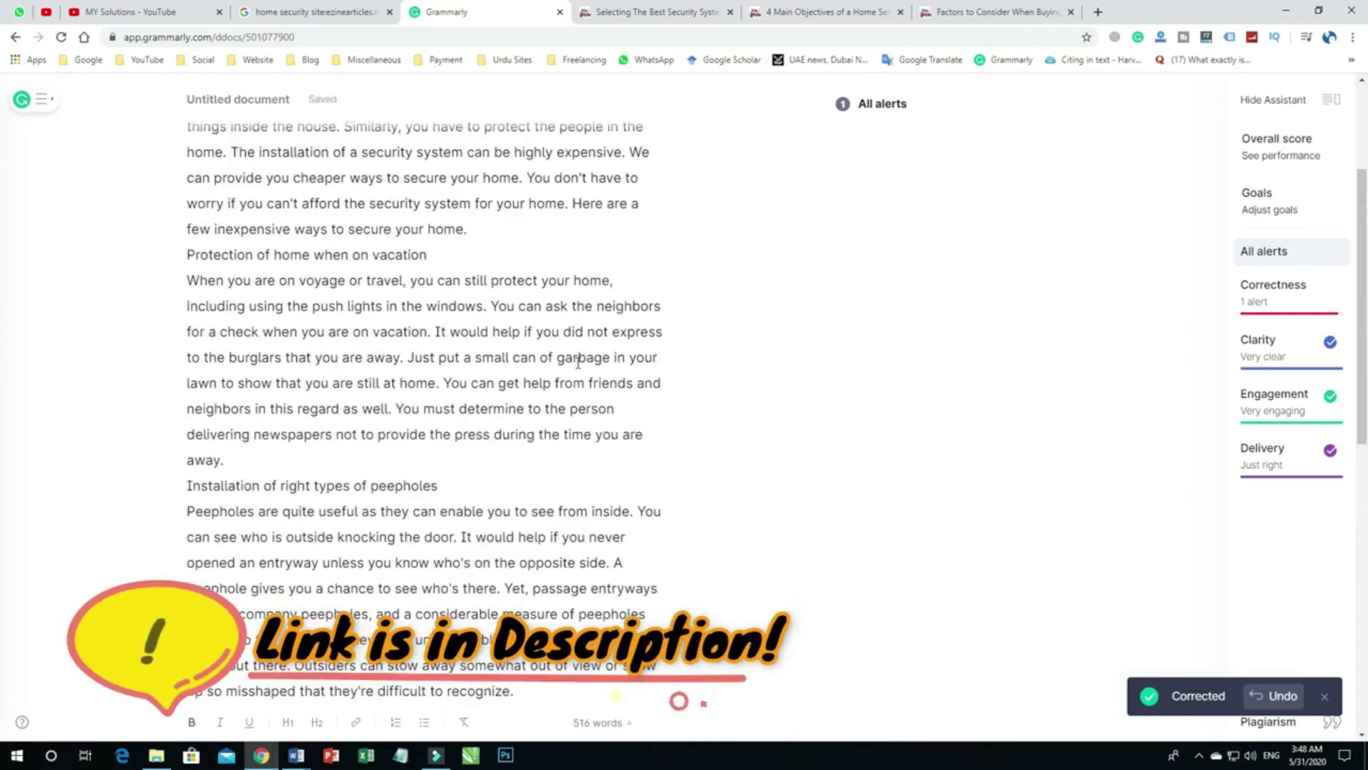
scroll(578, 363, up, 3)
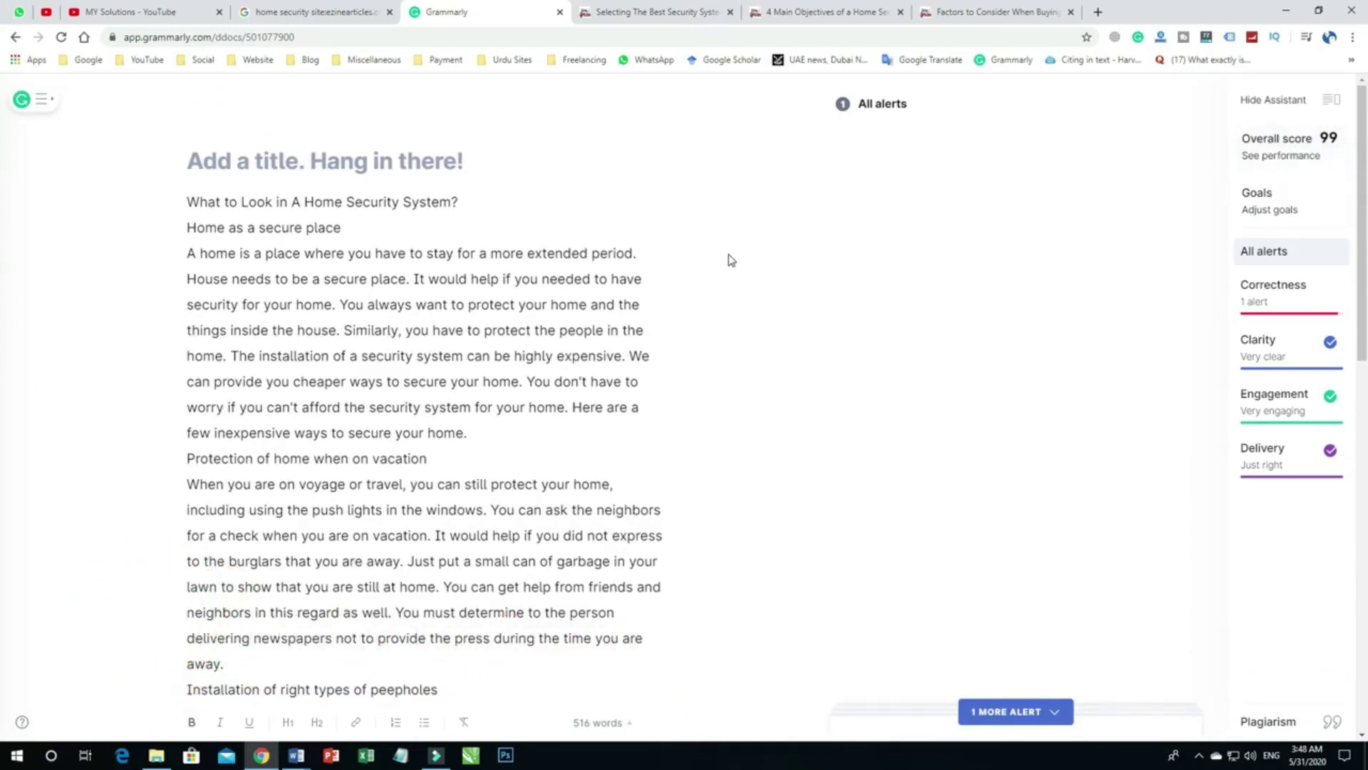
scroll(730, 260, down, 13)
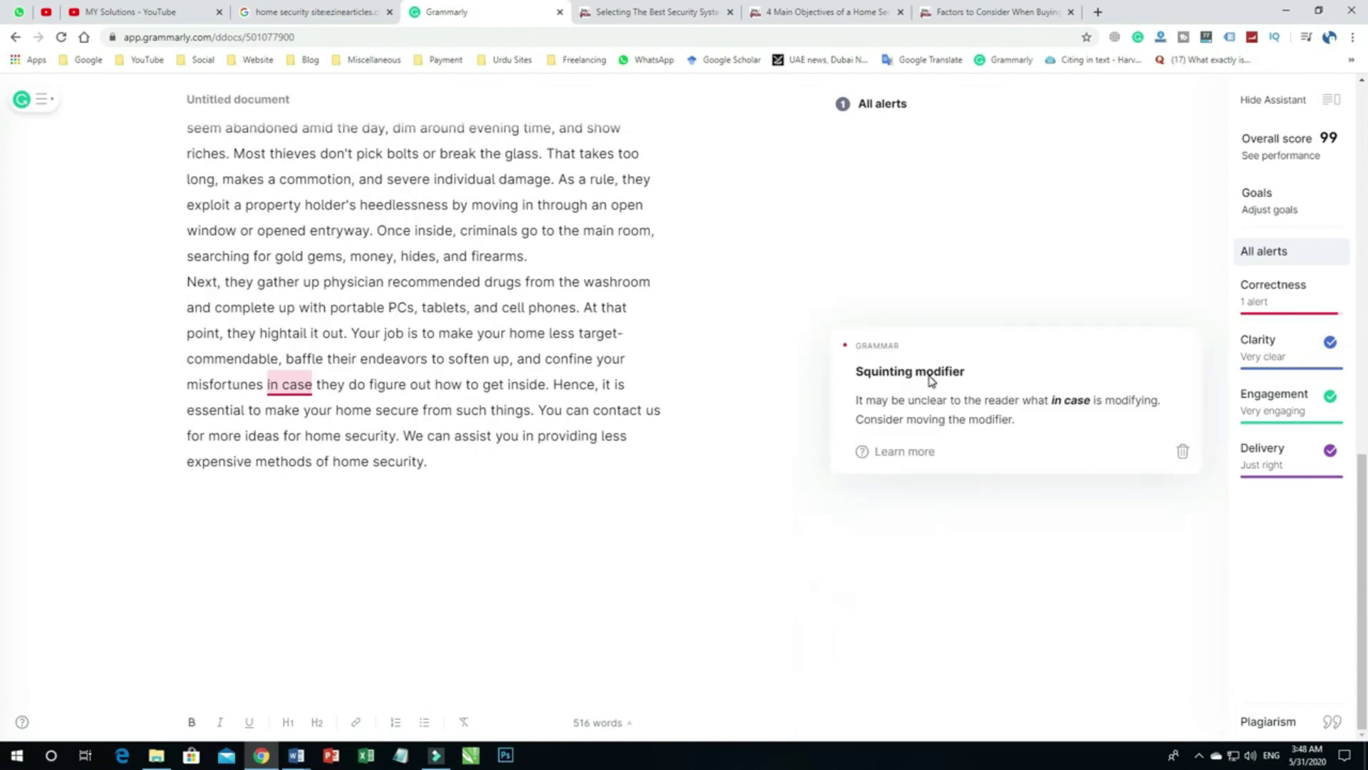
click(322, 406)
drag(307, 389, 275, 389)
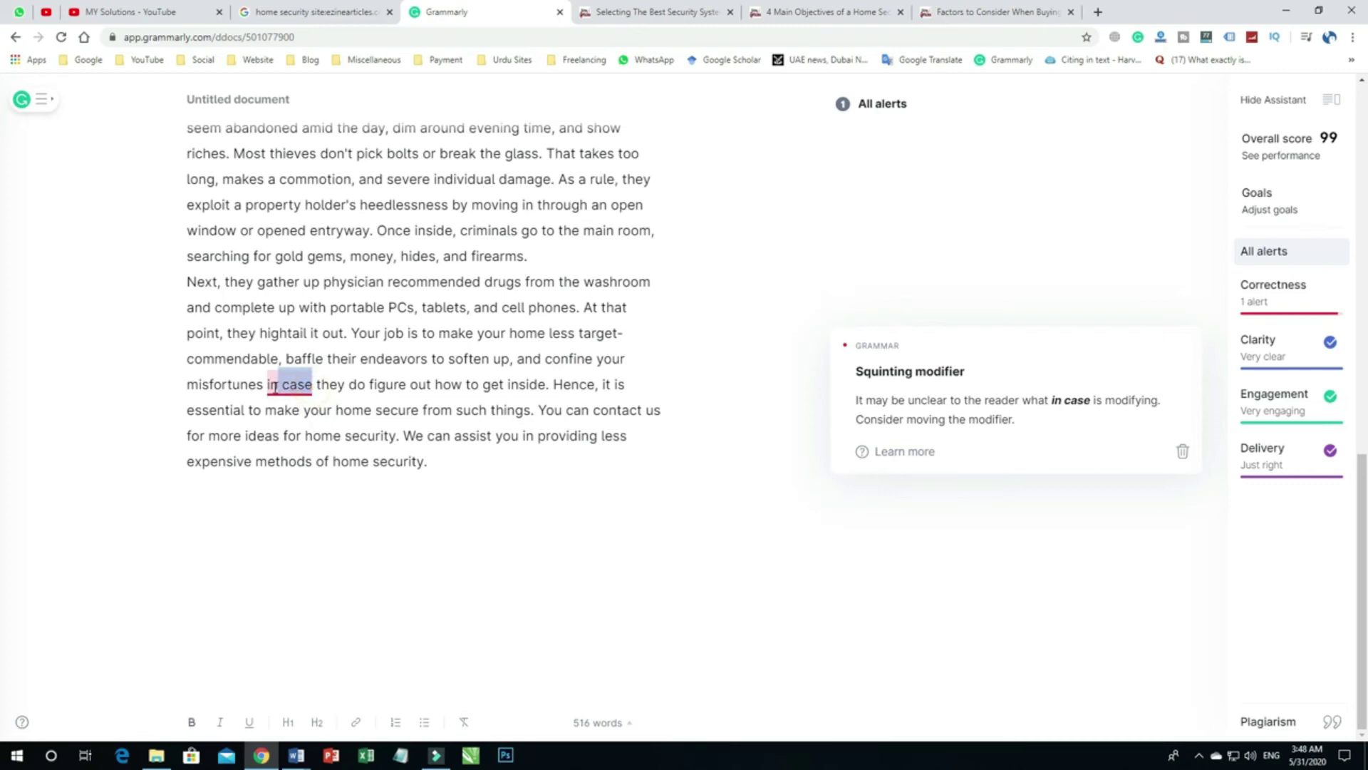
text(if)
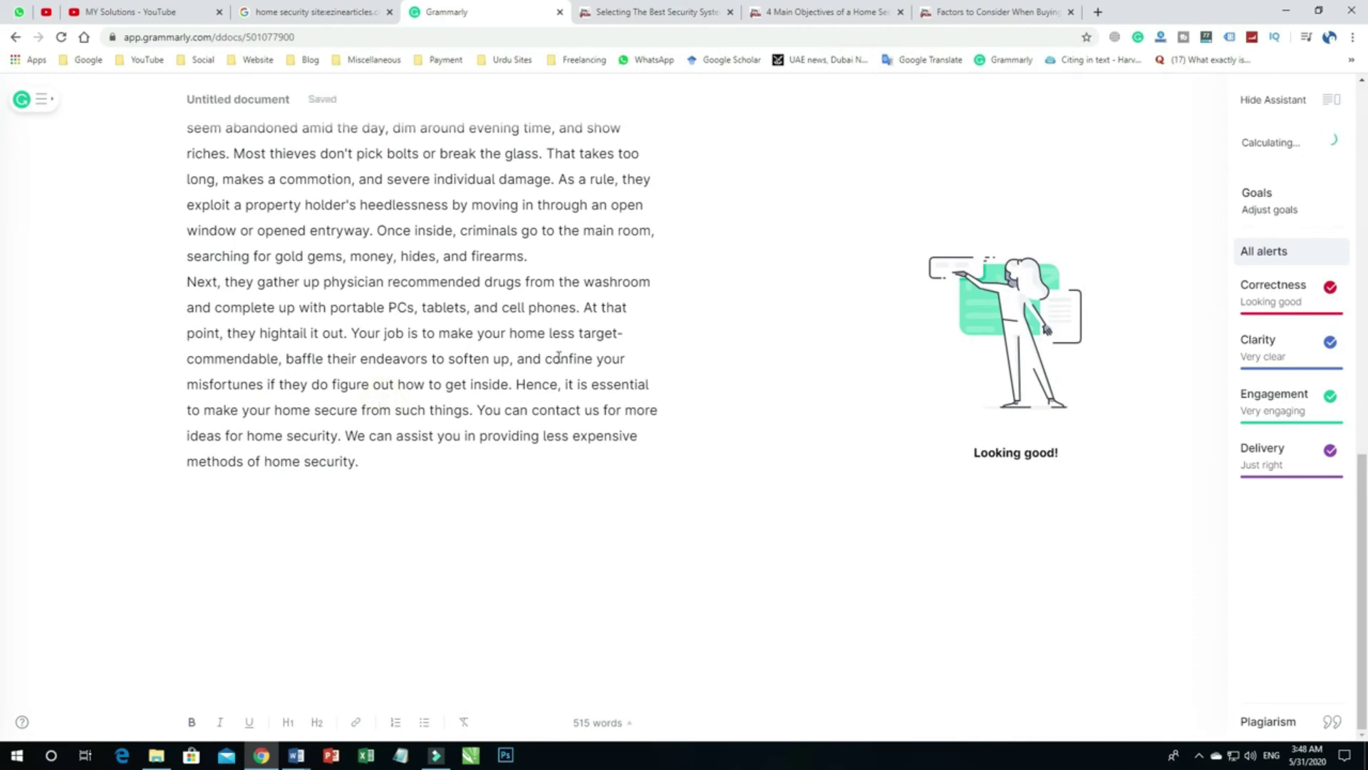
Review the corrected article in Grammarly and copy its full text
scroll(609, 381, up, 10)
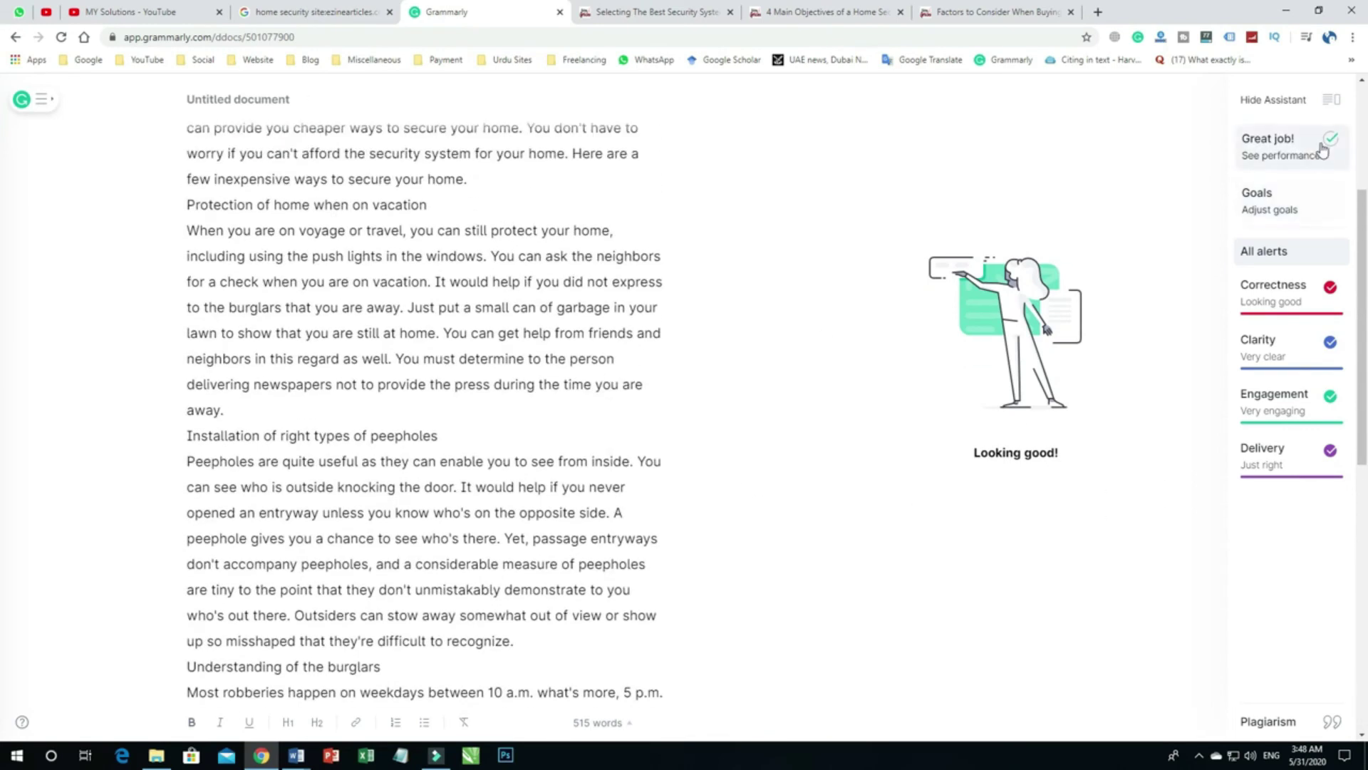
scroll(468, 331, up, 4)
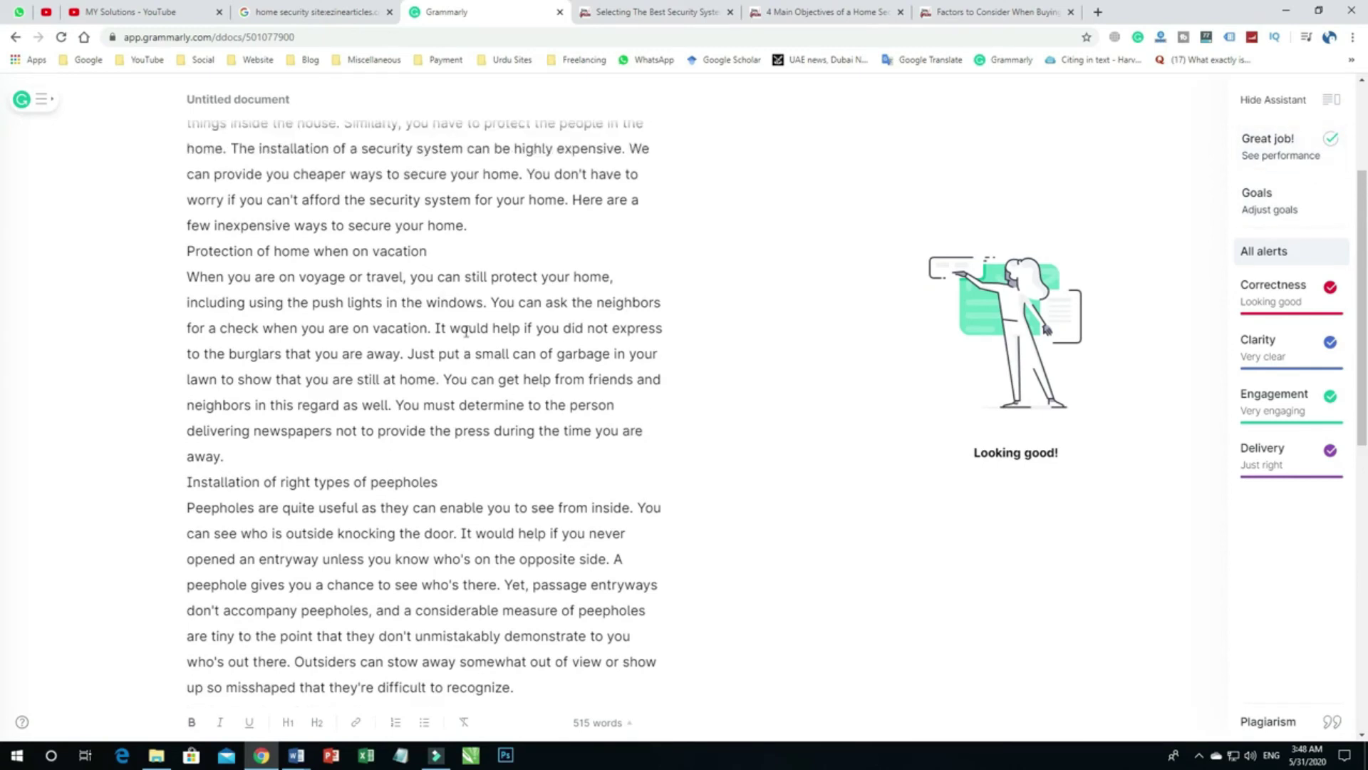
click(322, 271)
scroll(322, 271, down, 7)
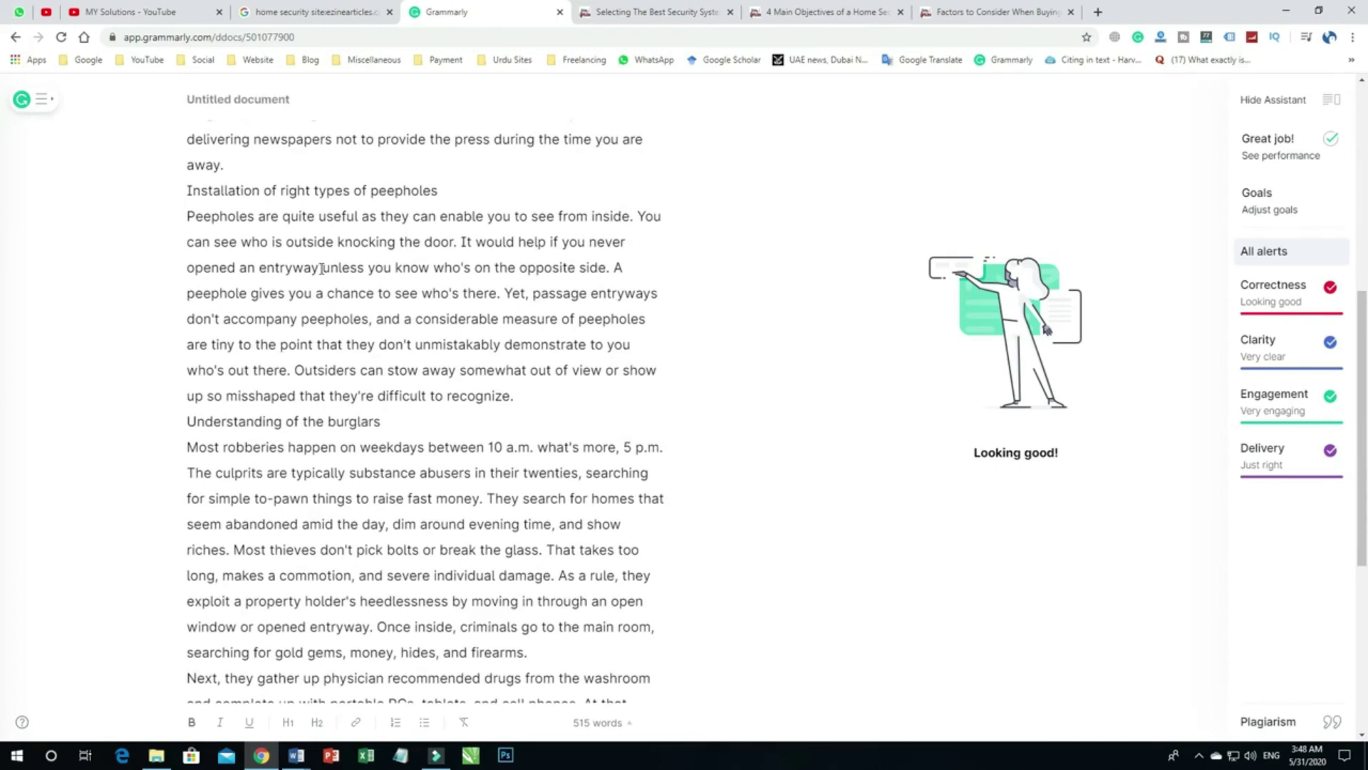
scroll(324, 269, up, 7)
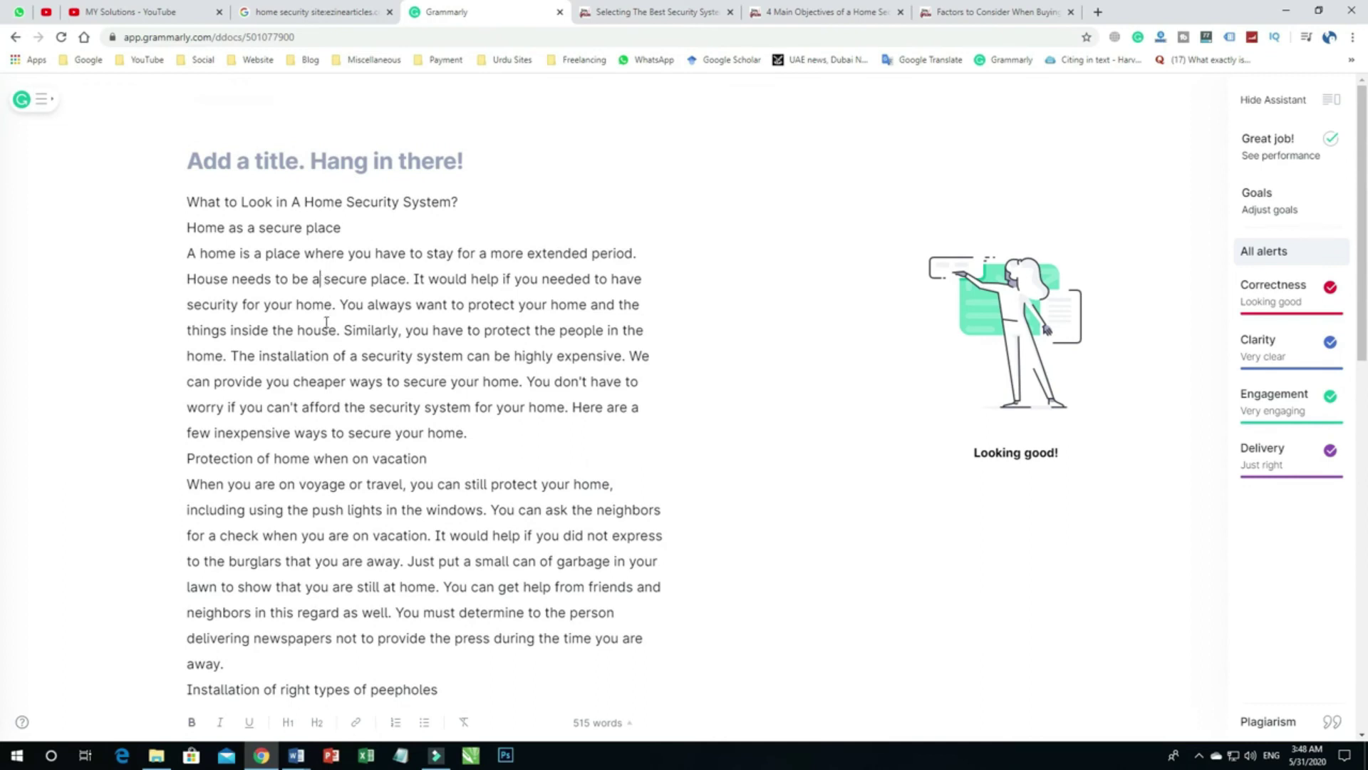
key(ctrl+a)
key(ctrl+c)
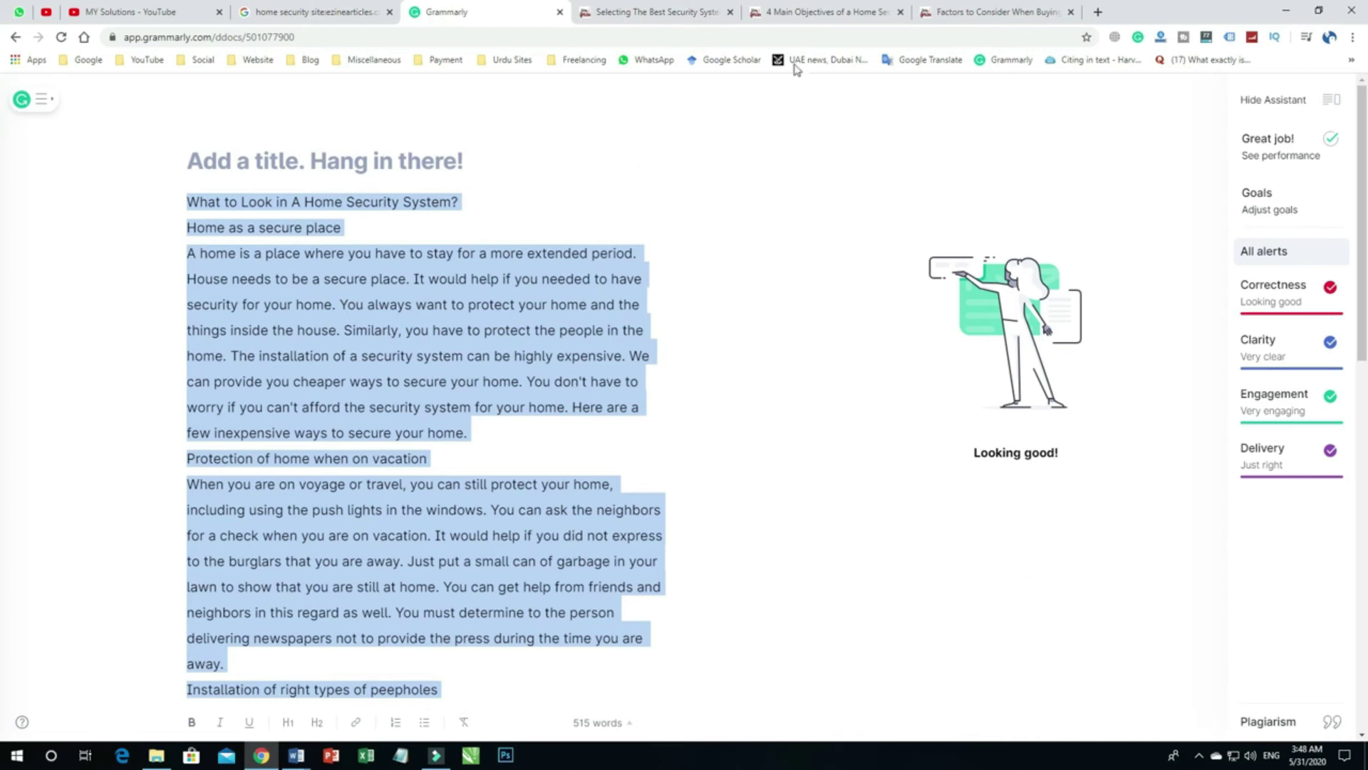
Load smallseotools.com in the tab showing the Selecting The Best Security System page and open the site's login
click(653, 12)
click(635, 37)
text(smallse)
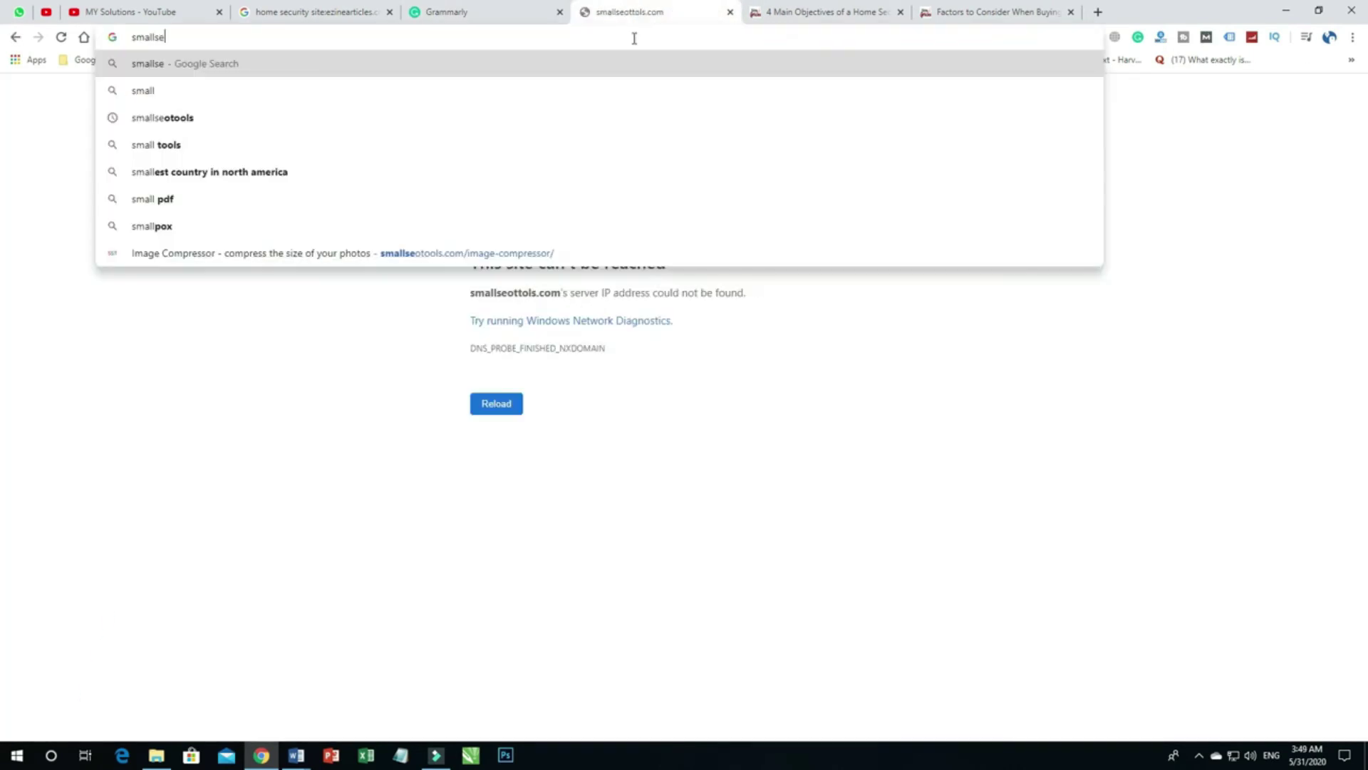
text(otools.cio)
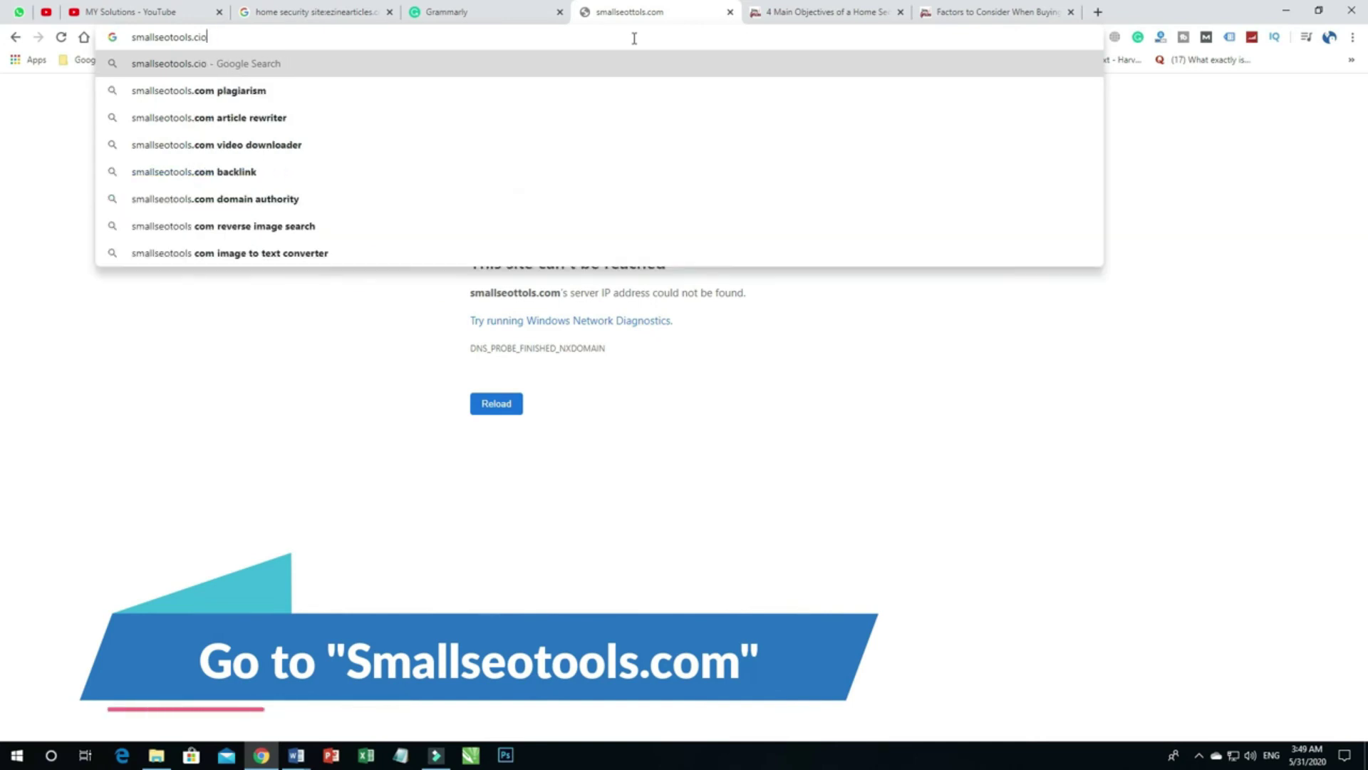
key(BackSpace)
key(BackSpace)
text(om)
key(Return)
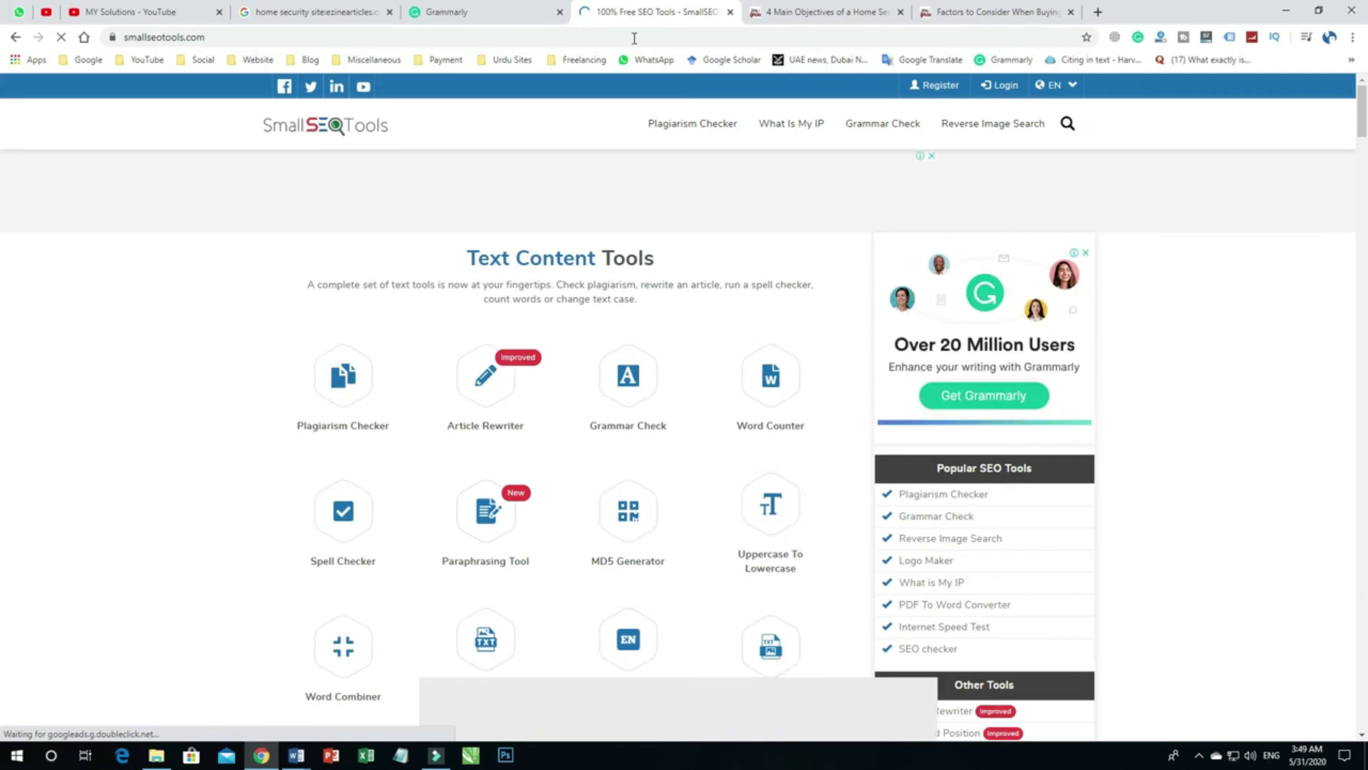
click(1002, 87)
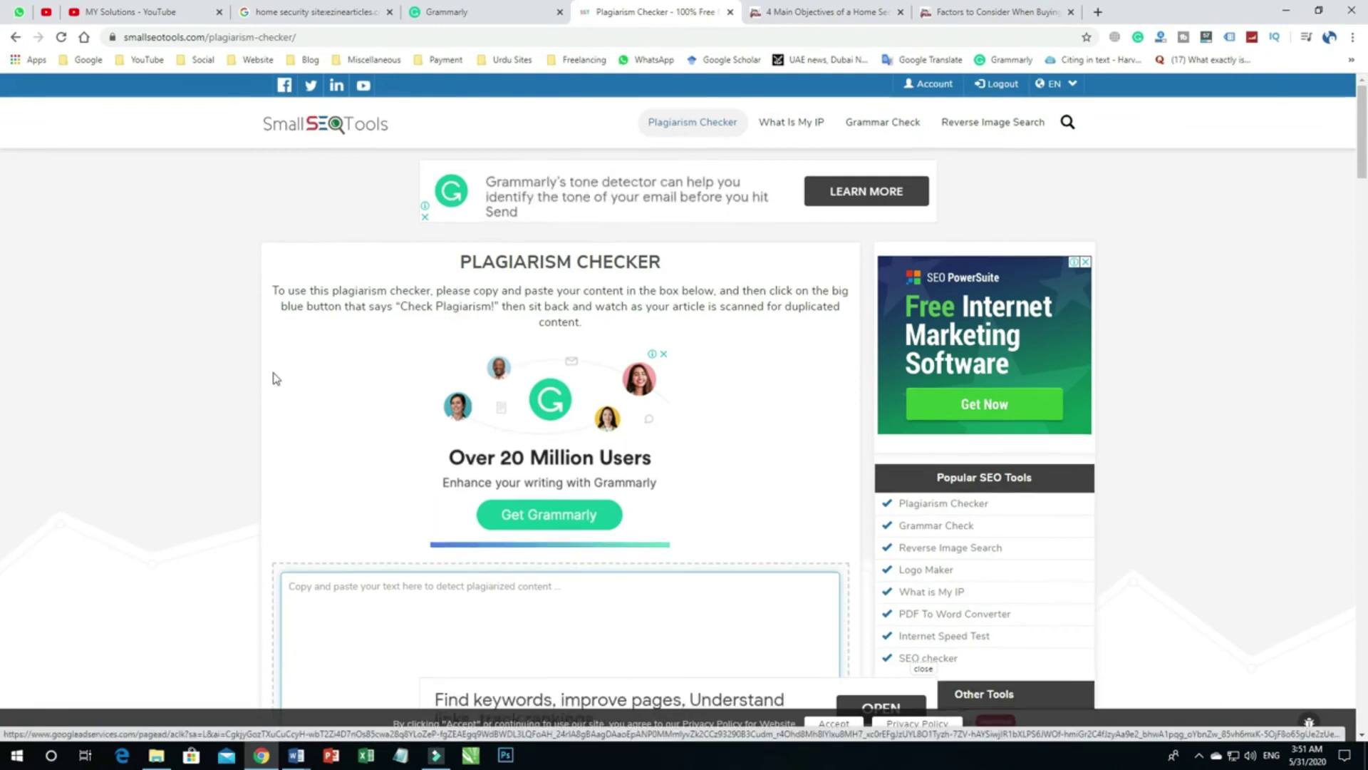
Paste the copied article into the Plagiarism Checker's text box and submit it for a plagiarism check
scroll(311, 337, down, 4)
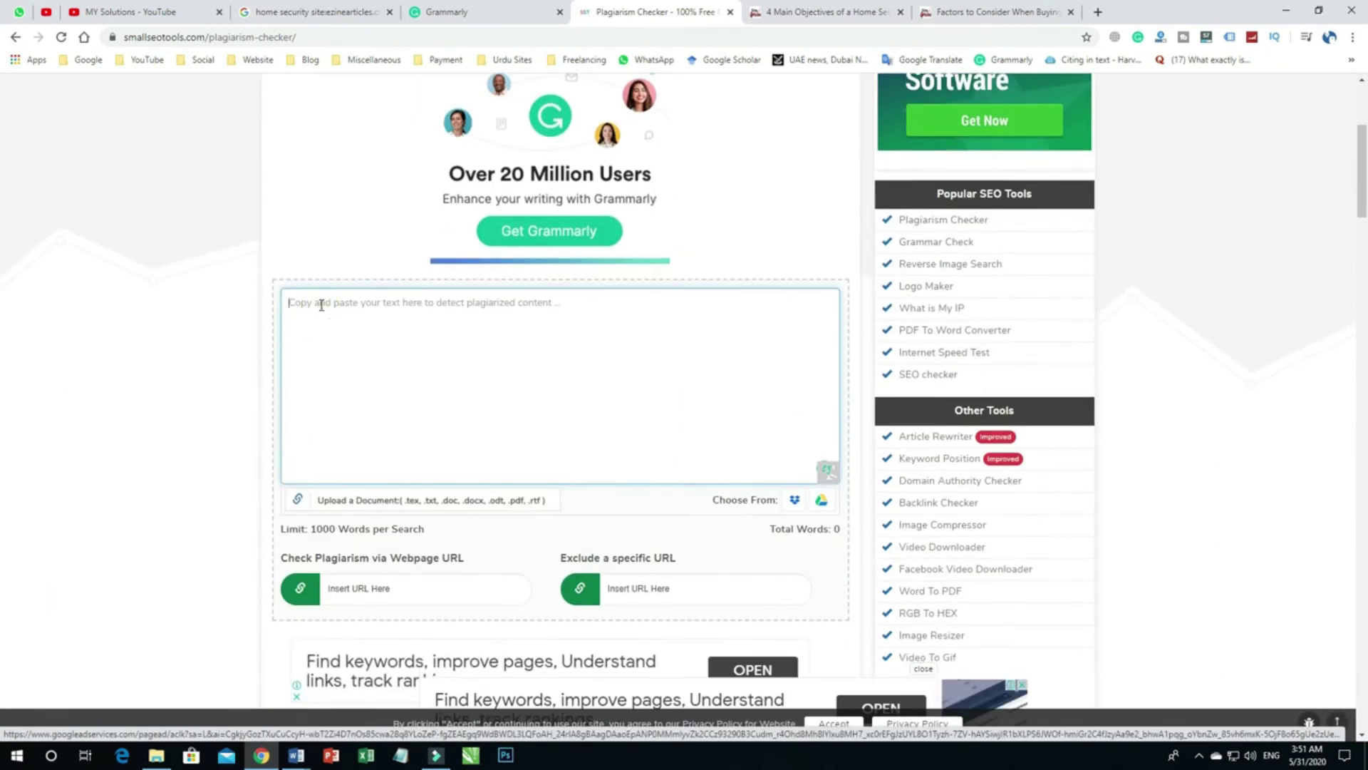
key(ctrl+v)
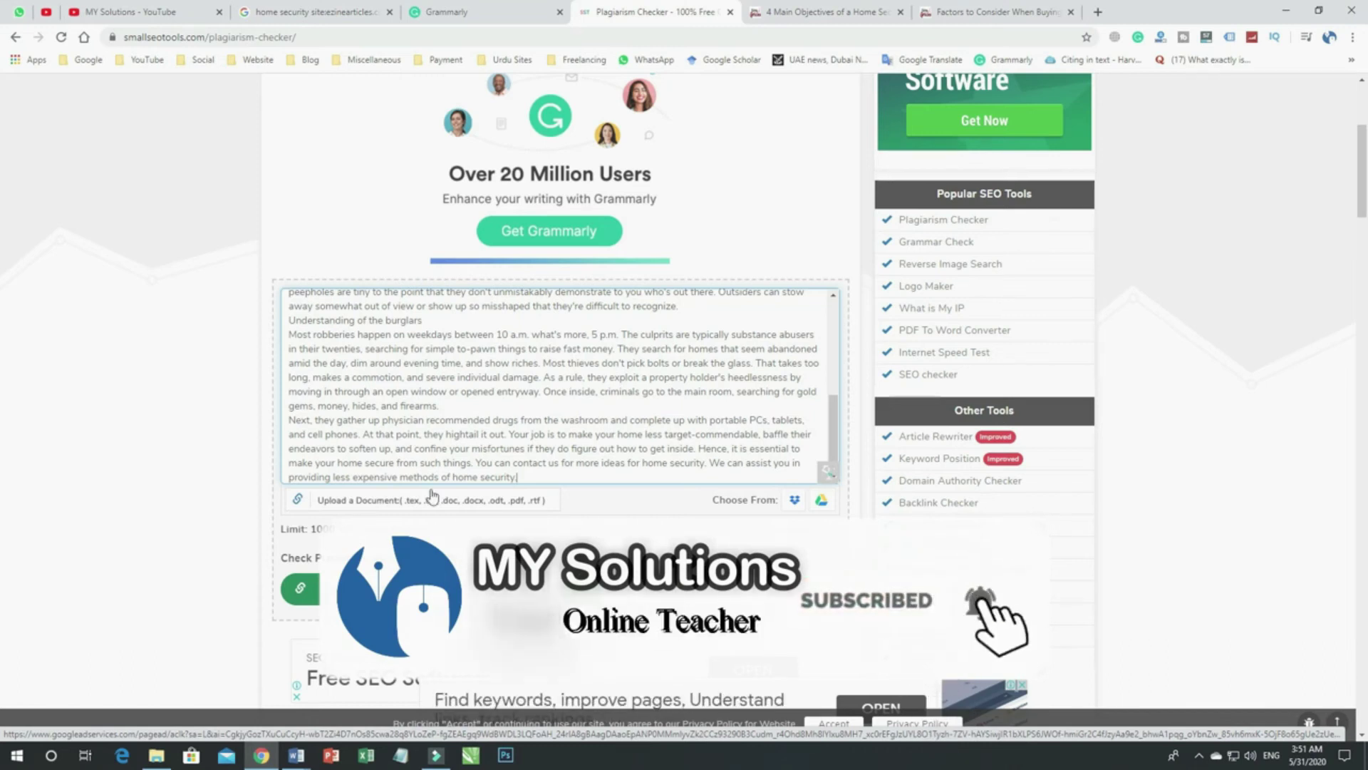
scroll(183, 507, down, 4)
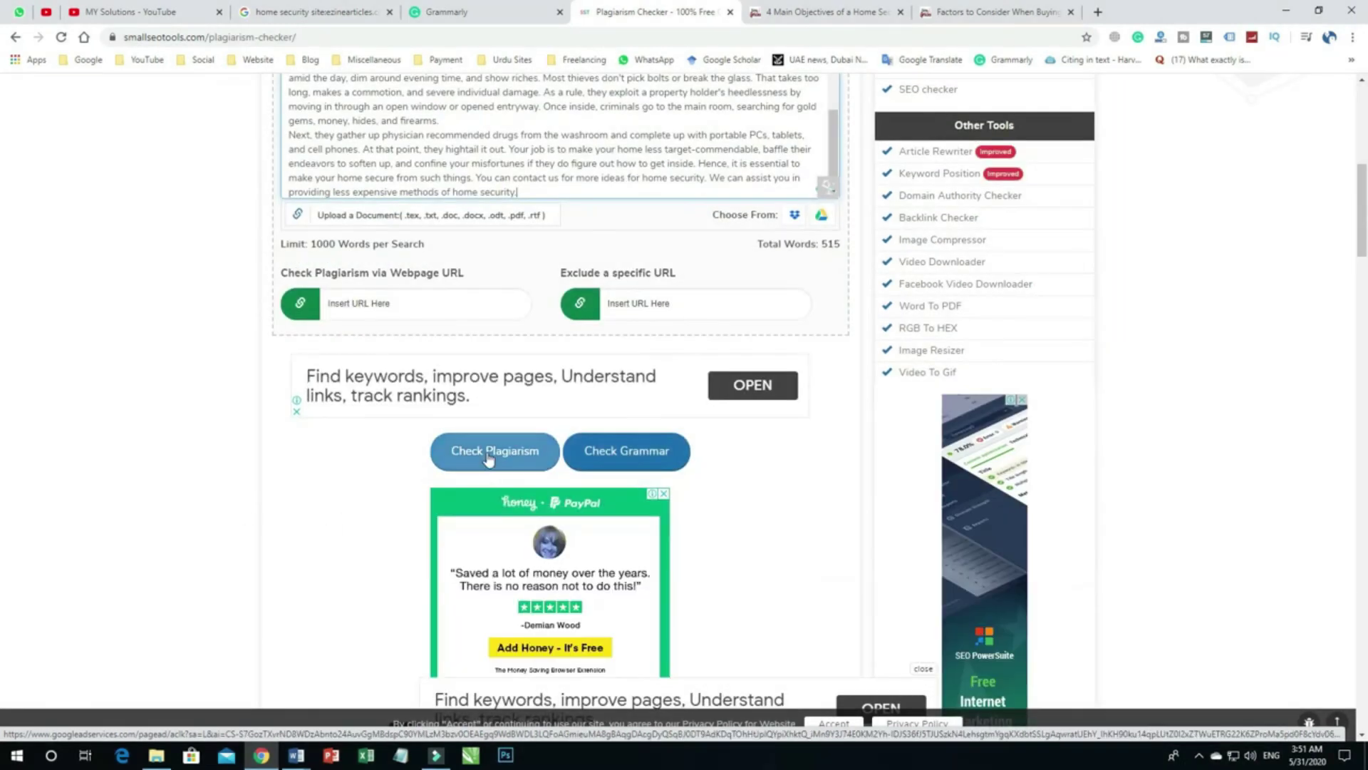
click(304, 477)
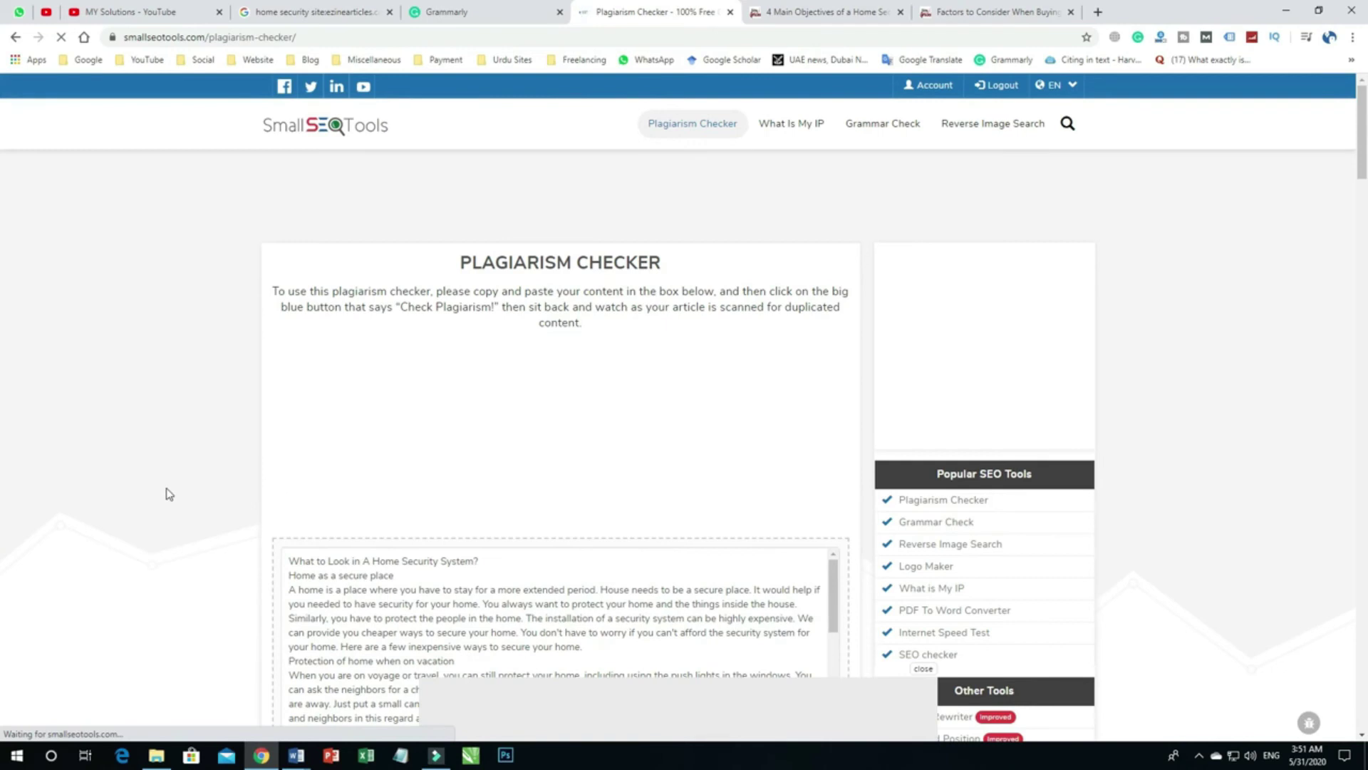
View the progress of the running plagiarism check and the submitted article text
scroll(167, 492, down, 7)
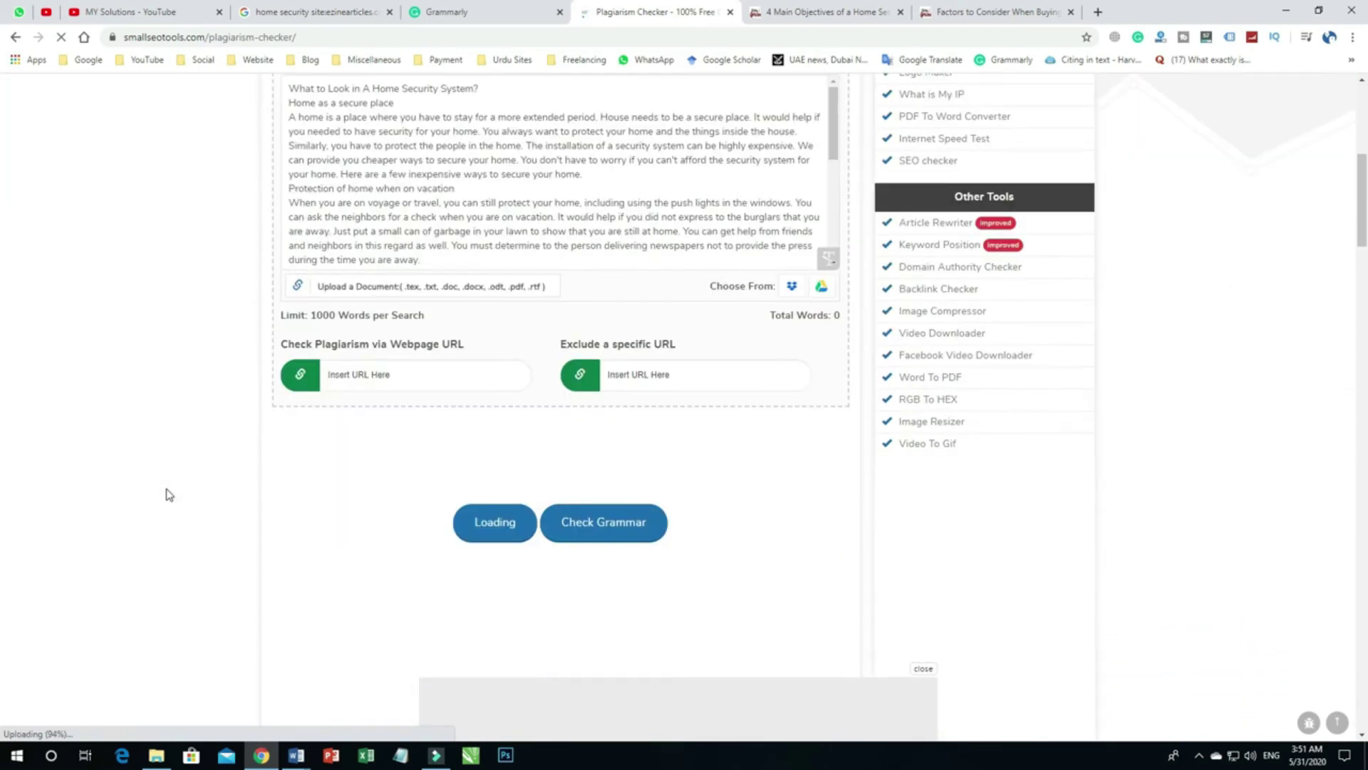
scroll(199, 419, down, 1)
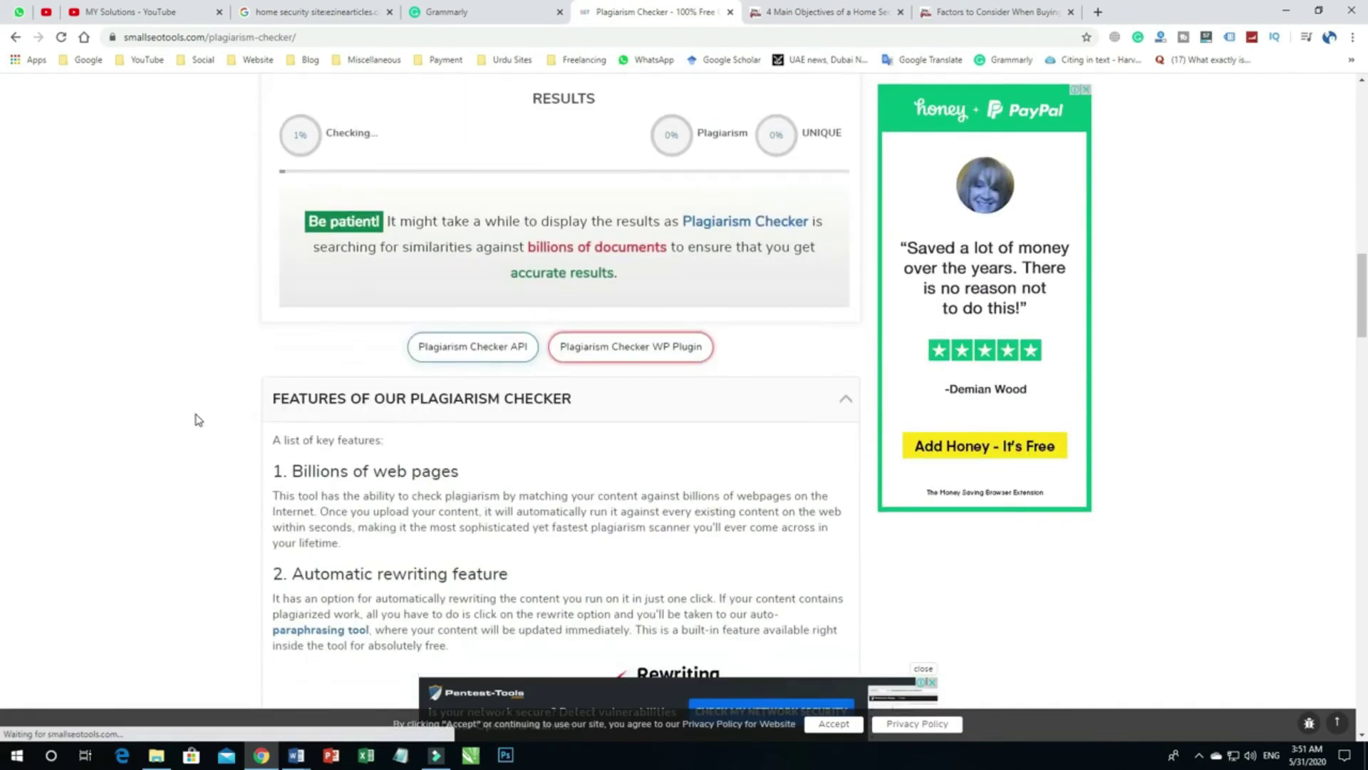
scroll(260, 533, up, 8)
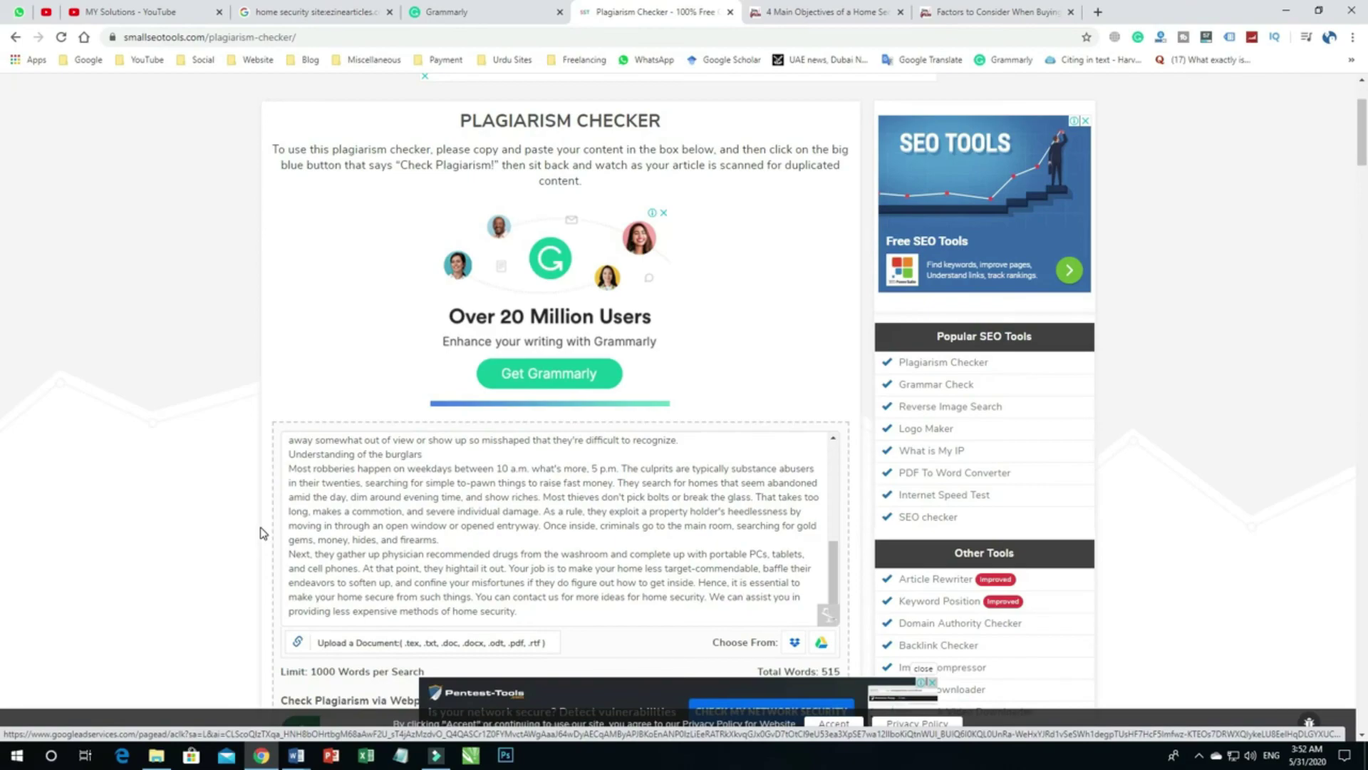
Switch to the Home Security document in Word and replace its entire text with the copied corrected article
key(alt+Tab)
key(ctrl+a)
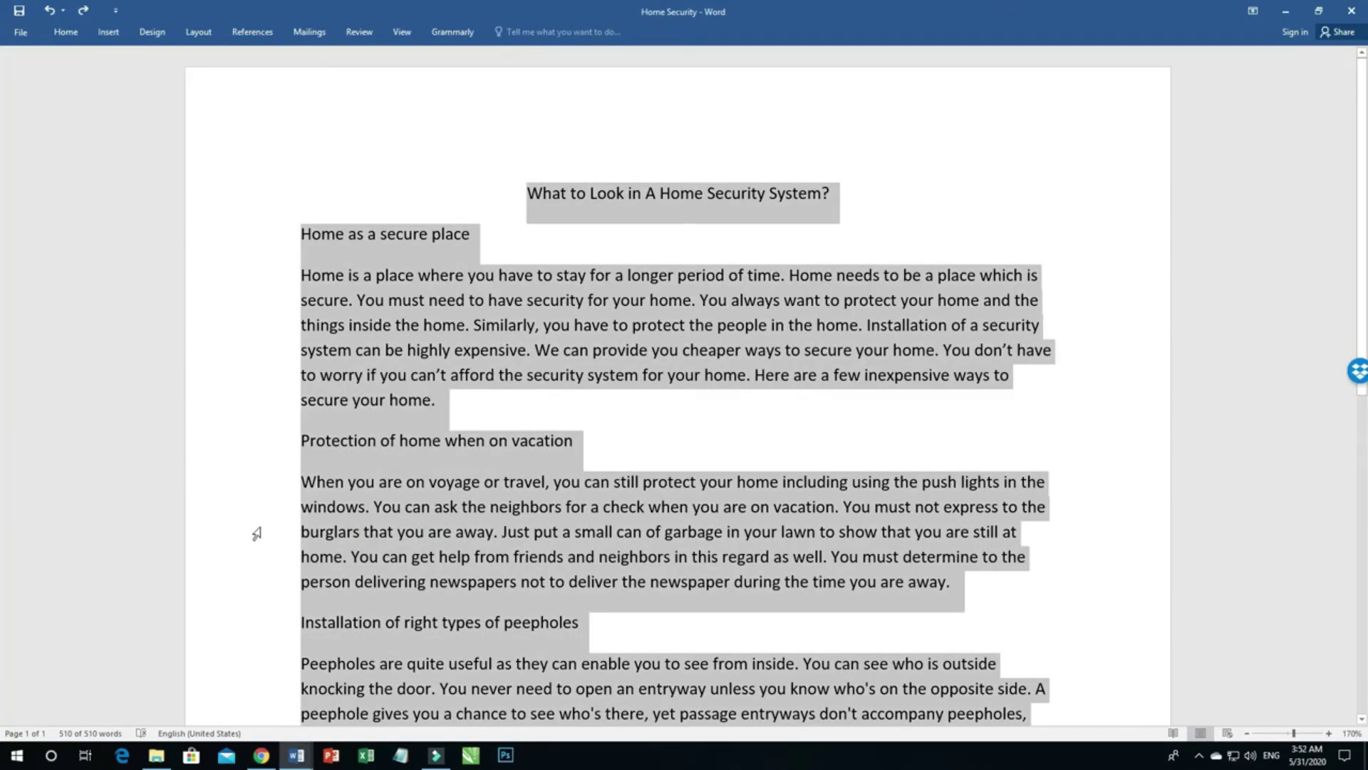
key(ctrl+v)
scroll(256, 533, down, 6)
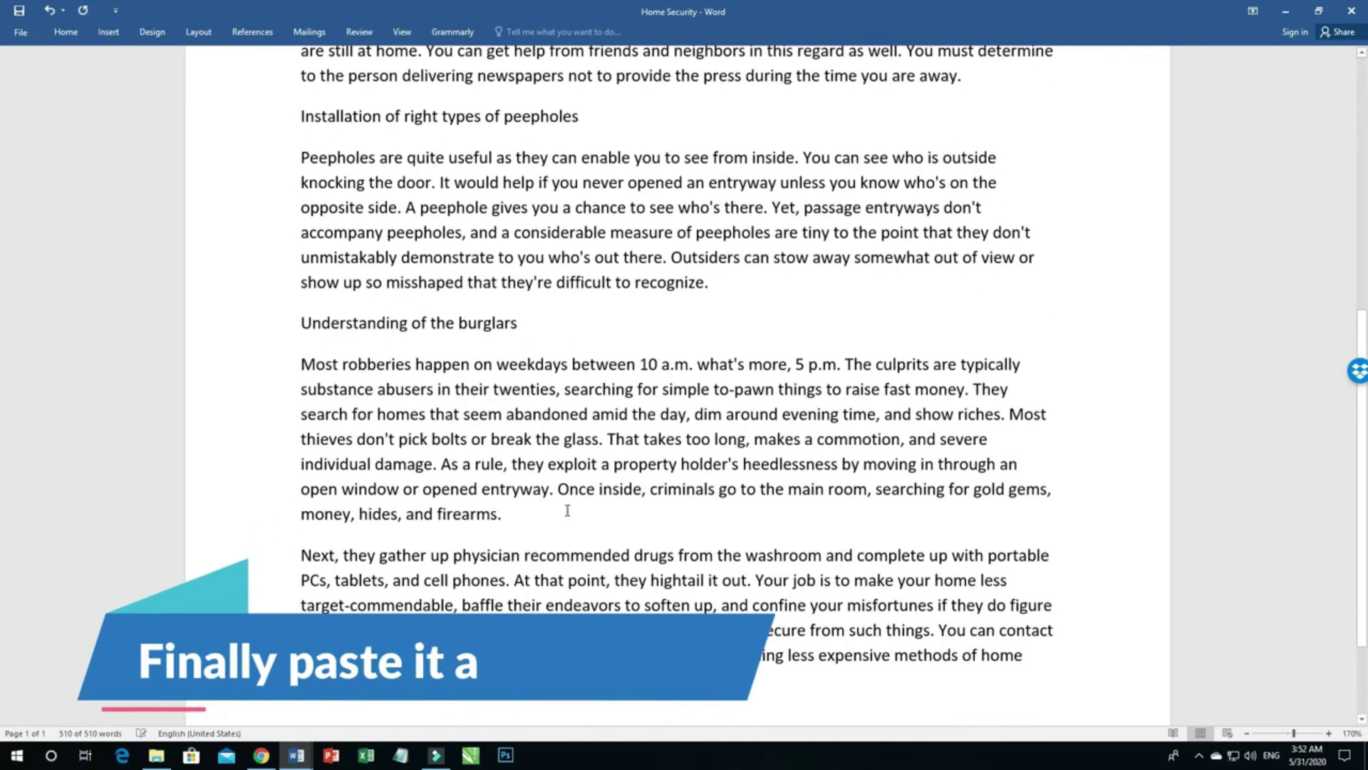
scroll(623, 499, up, 7)
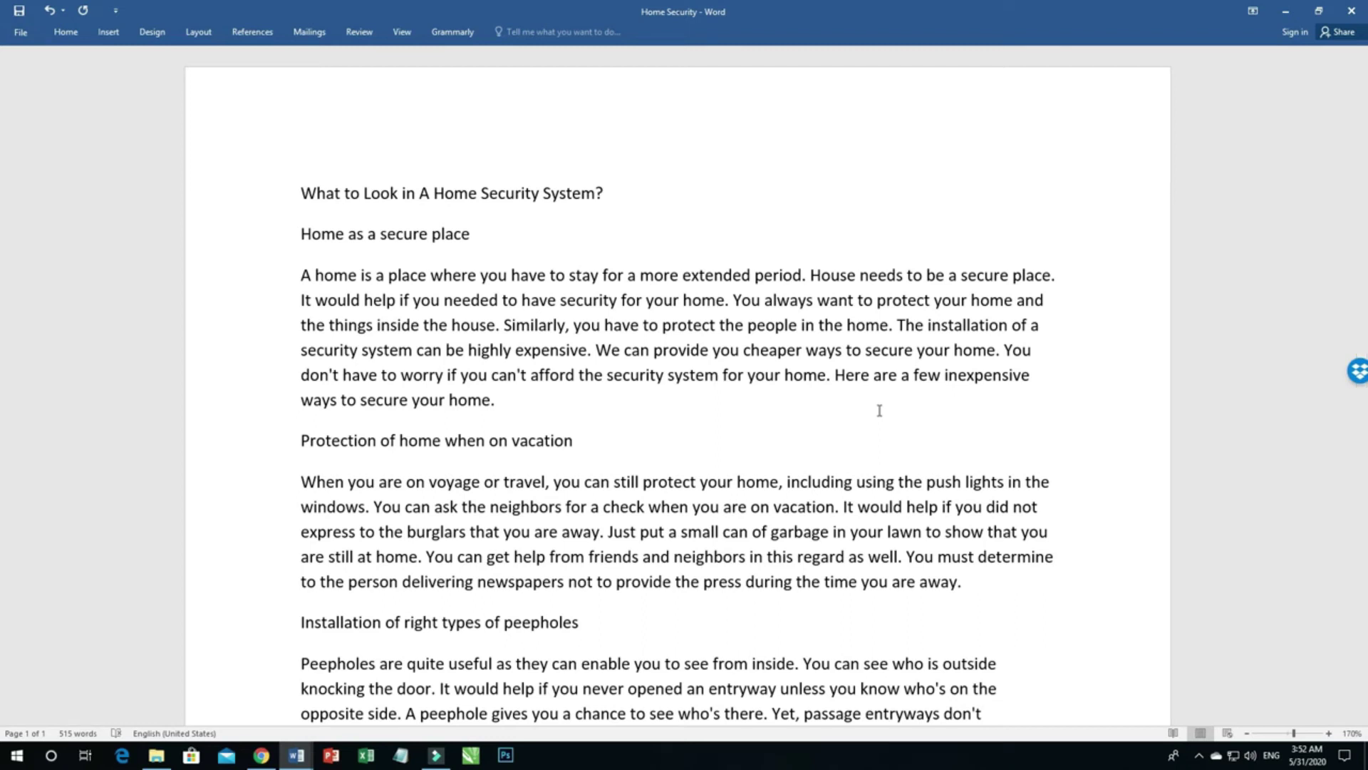
click(471, 250)
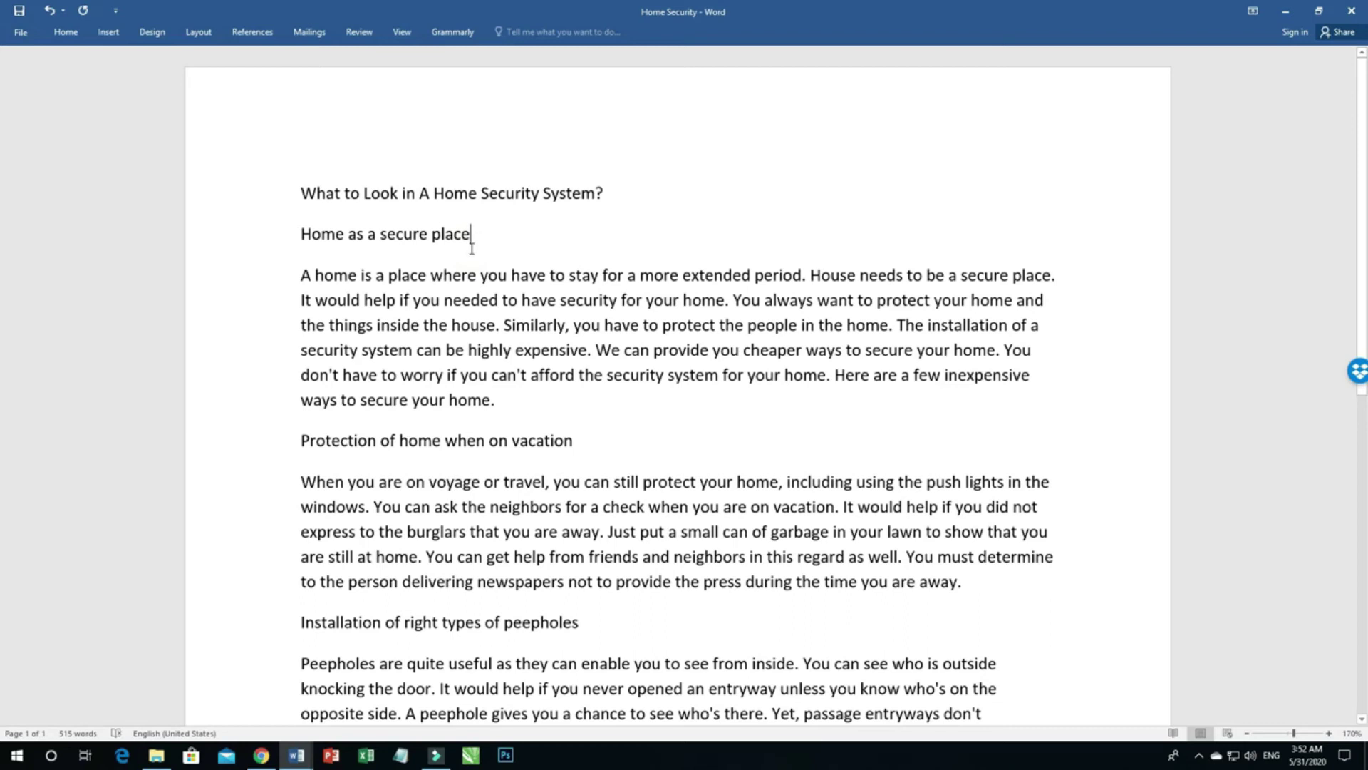
Expand the ribbon with the Home formatting commands and keep it permanently displayed
click(19, 33)
key(Escape)
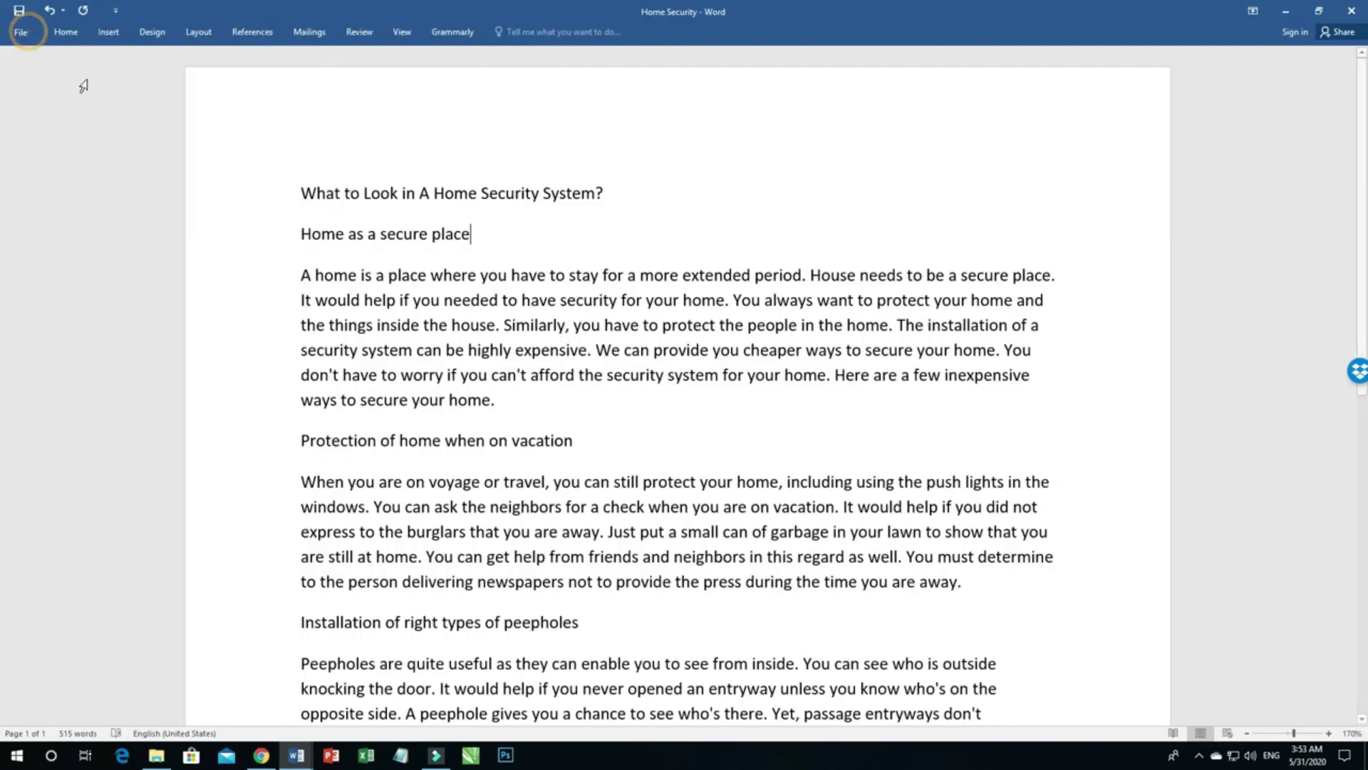
click(65, 32)
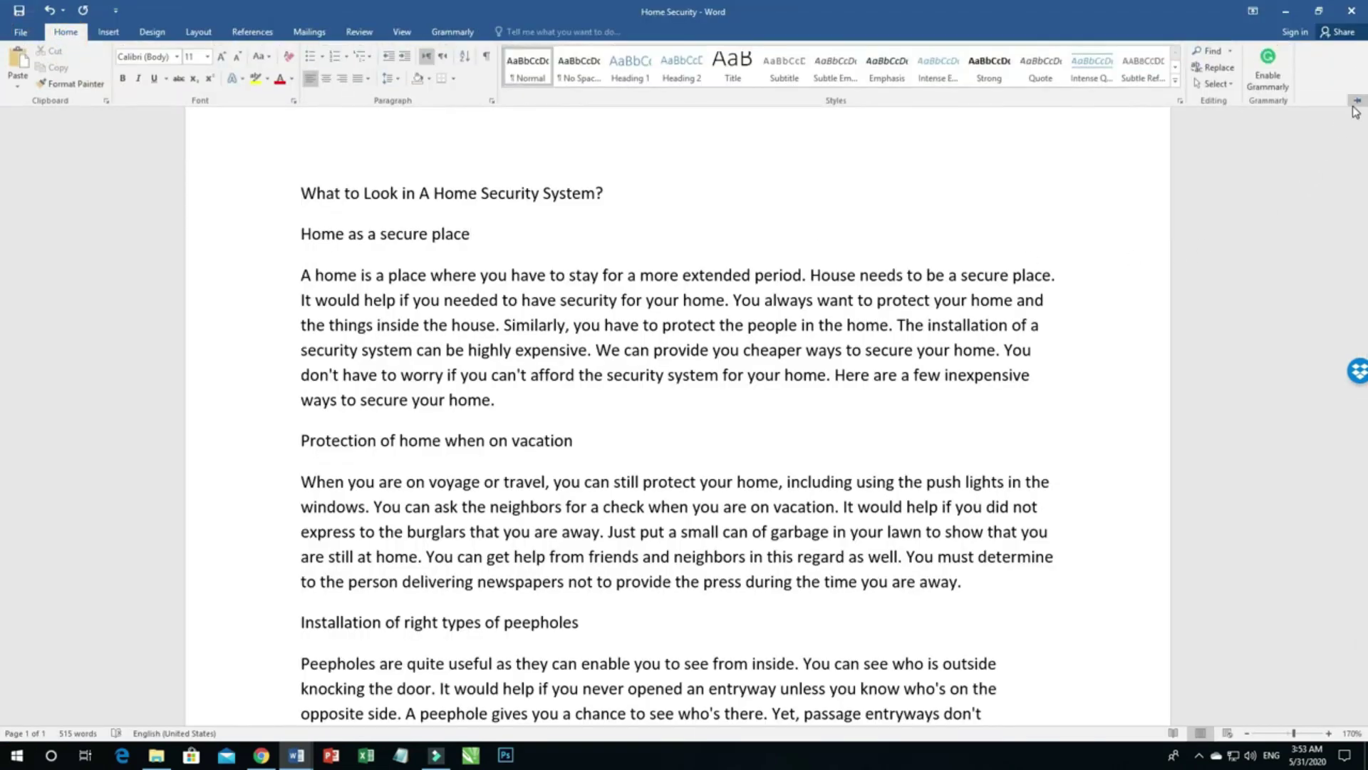
scroll(1344, 112, up, 2)
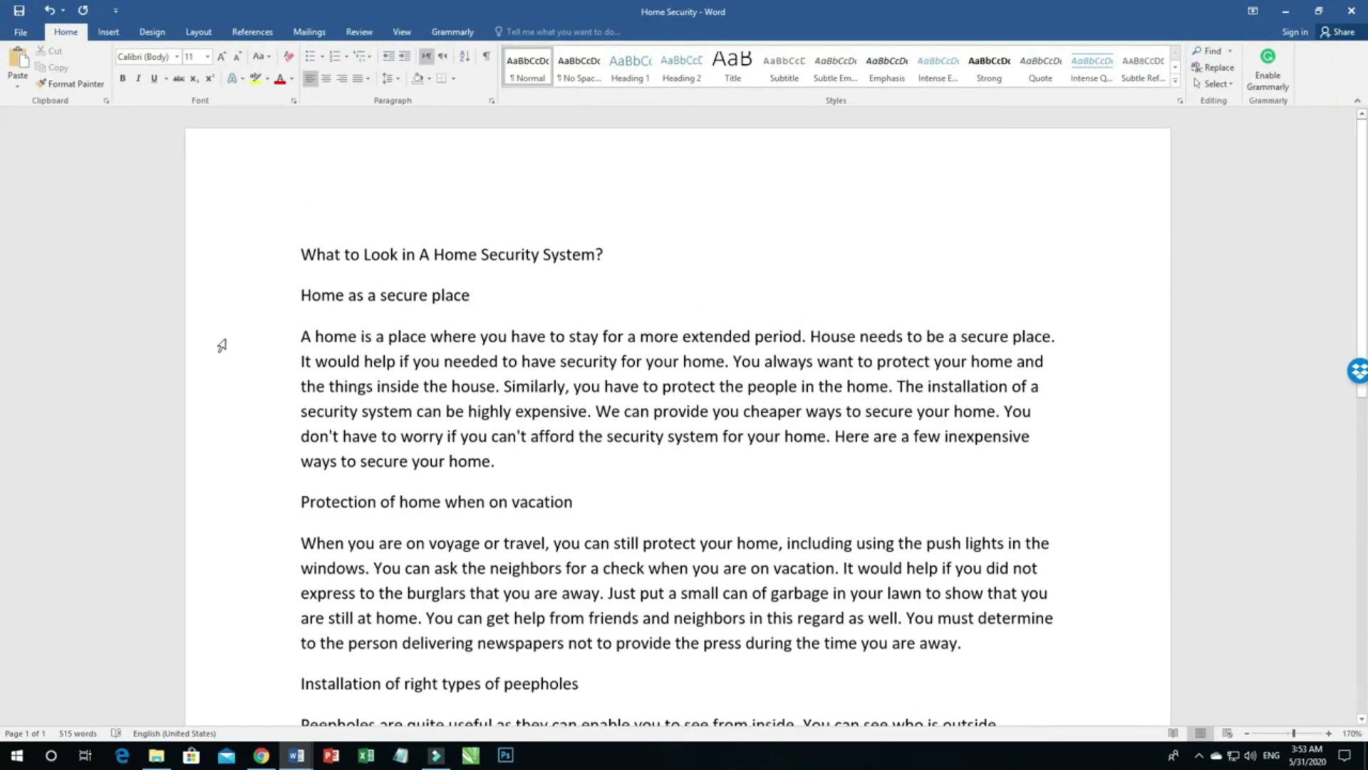
Set the whole article's font to Times New Roman, size 12
click(245, 258)
click(558, 451)
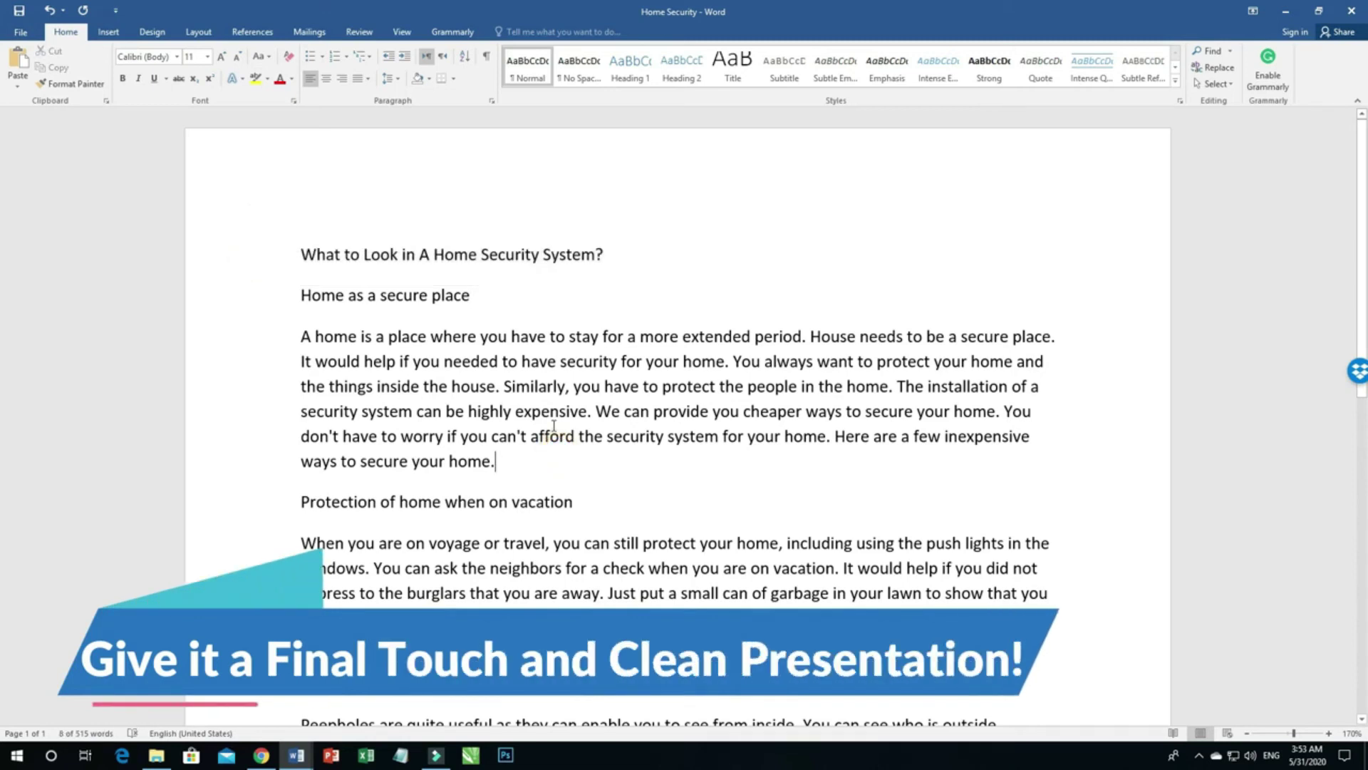
key(ctrl+a)
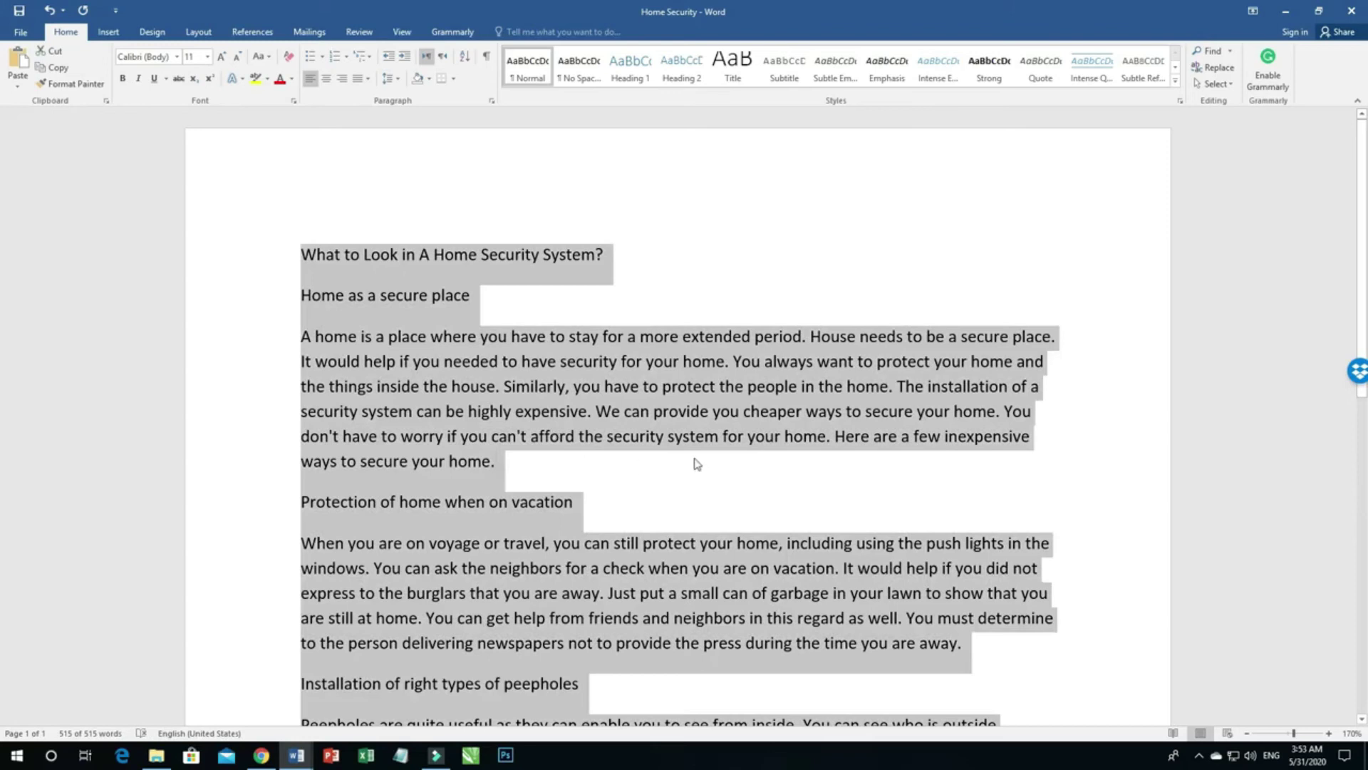
scroll(697, 464, down, 10)
scroll(693, 472, up, 10)
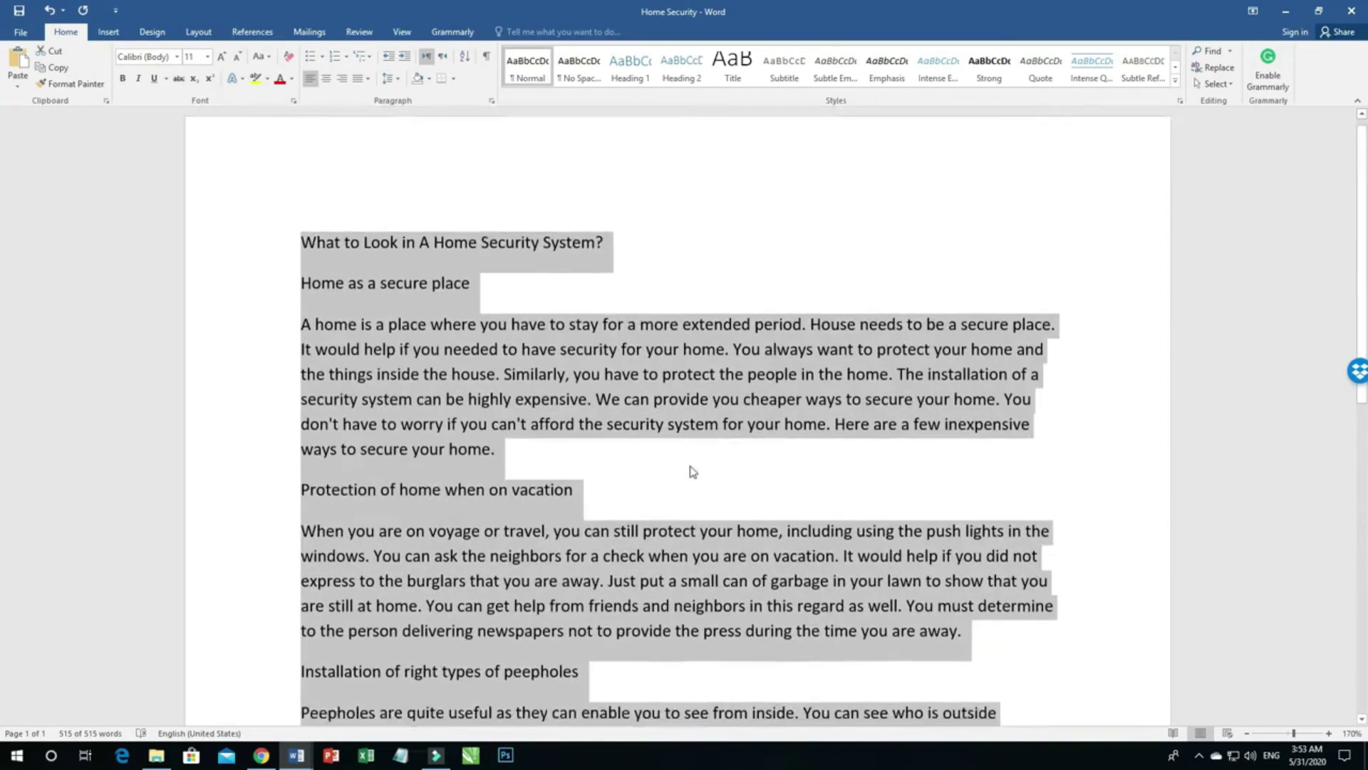
click(177, 56)
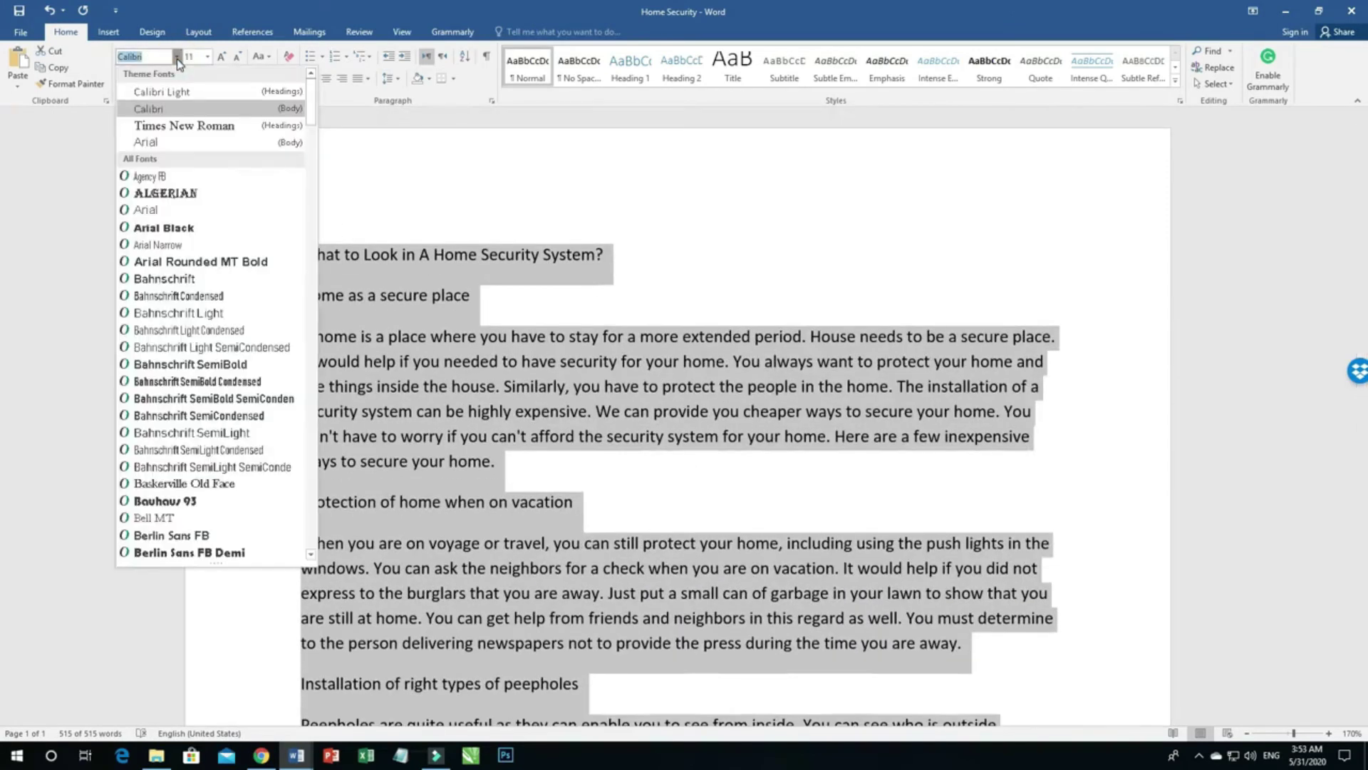
click(184, 126)
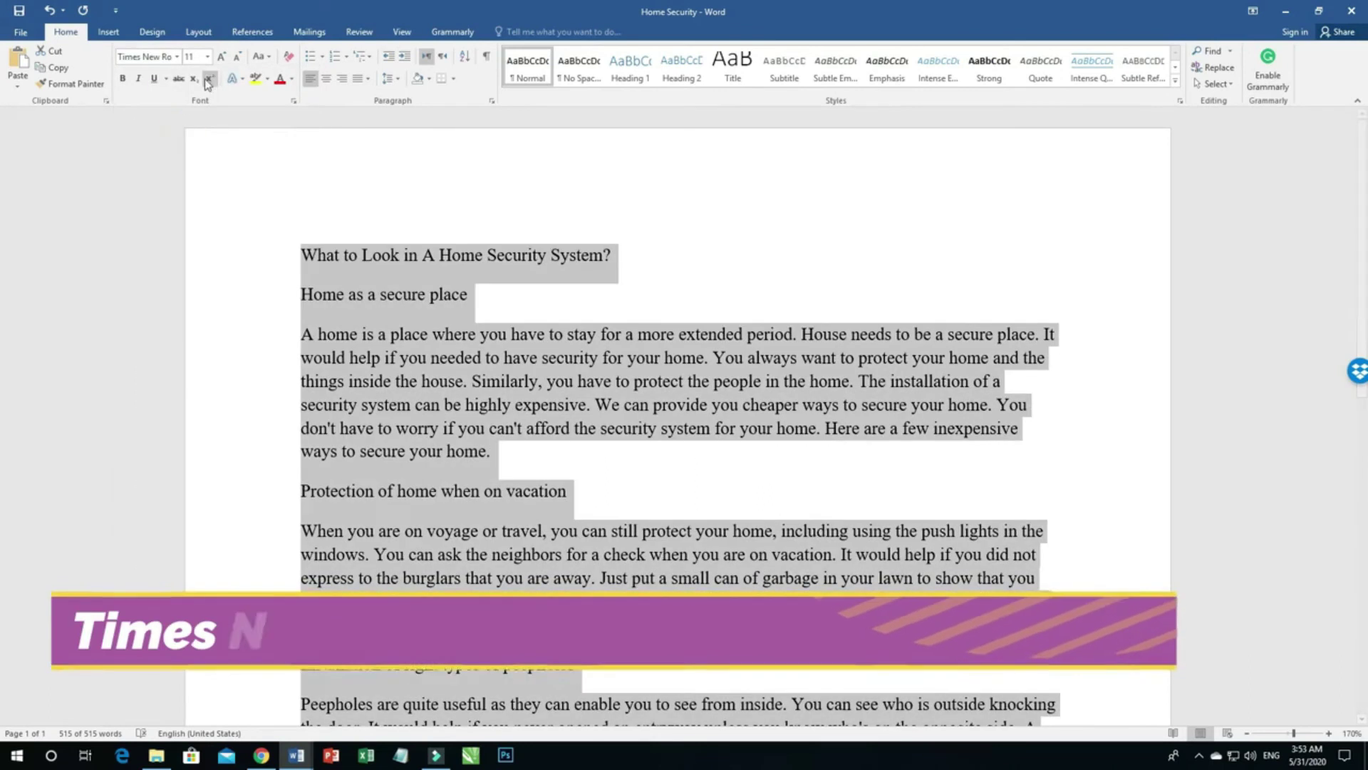
click(221, 57)
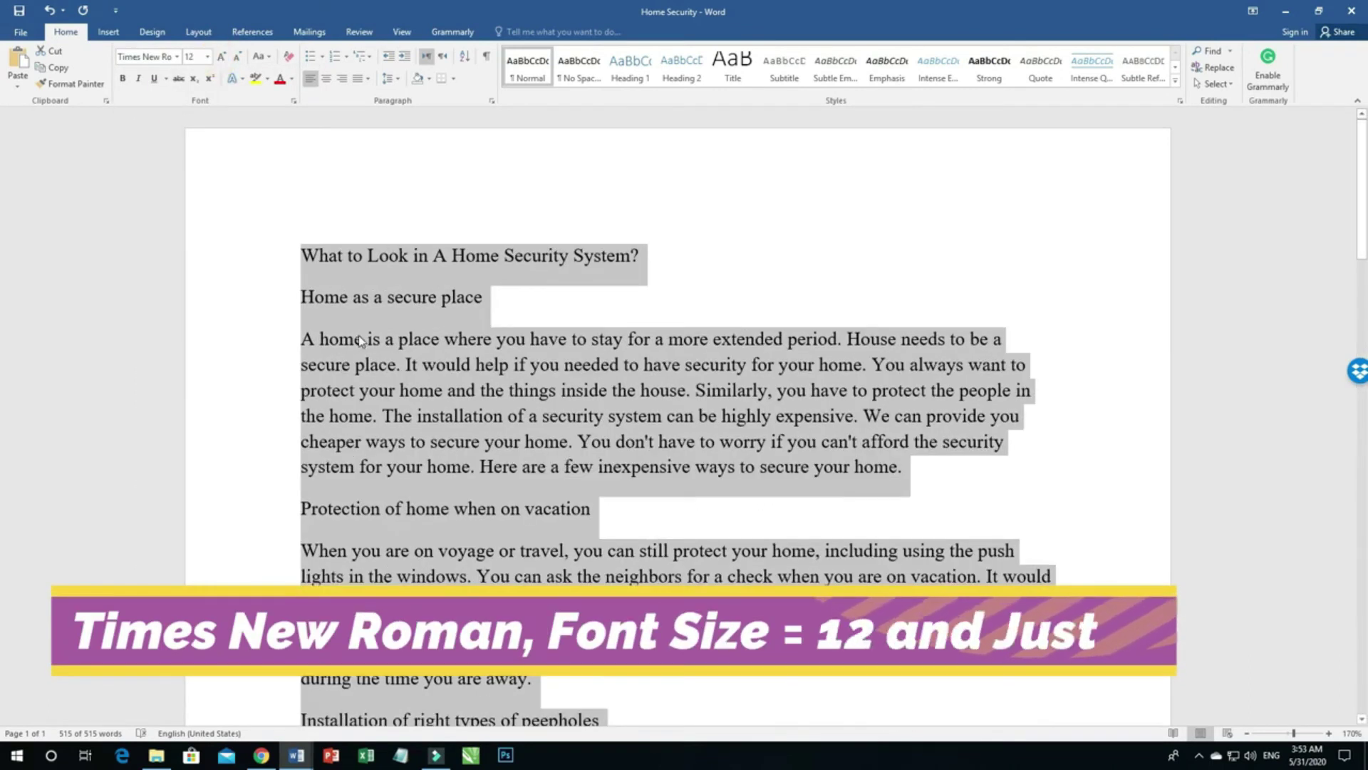
Center the title "What to Look in A Home Security System?" and make it bold
click(357, 335)
click(262, 265)
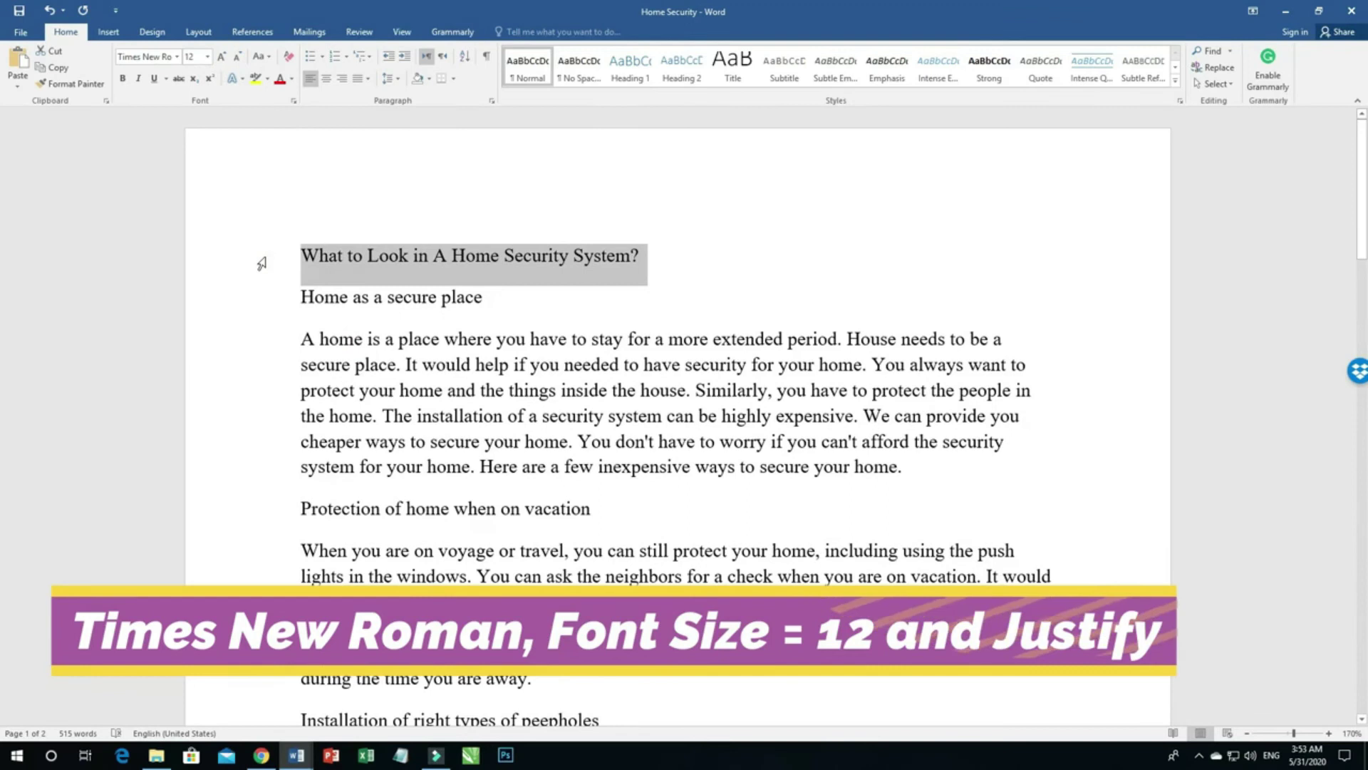
key(ctrl+e)
key(ctrl+b)
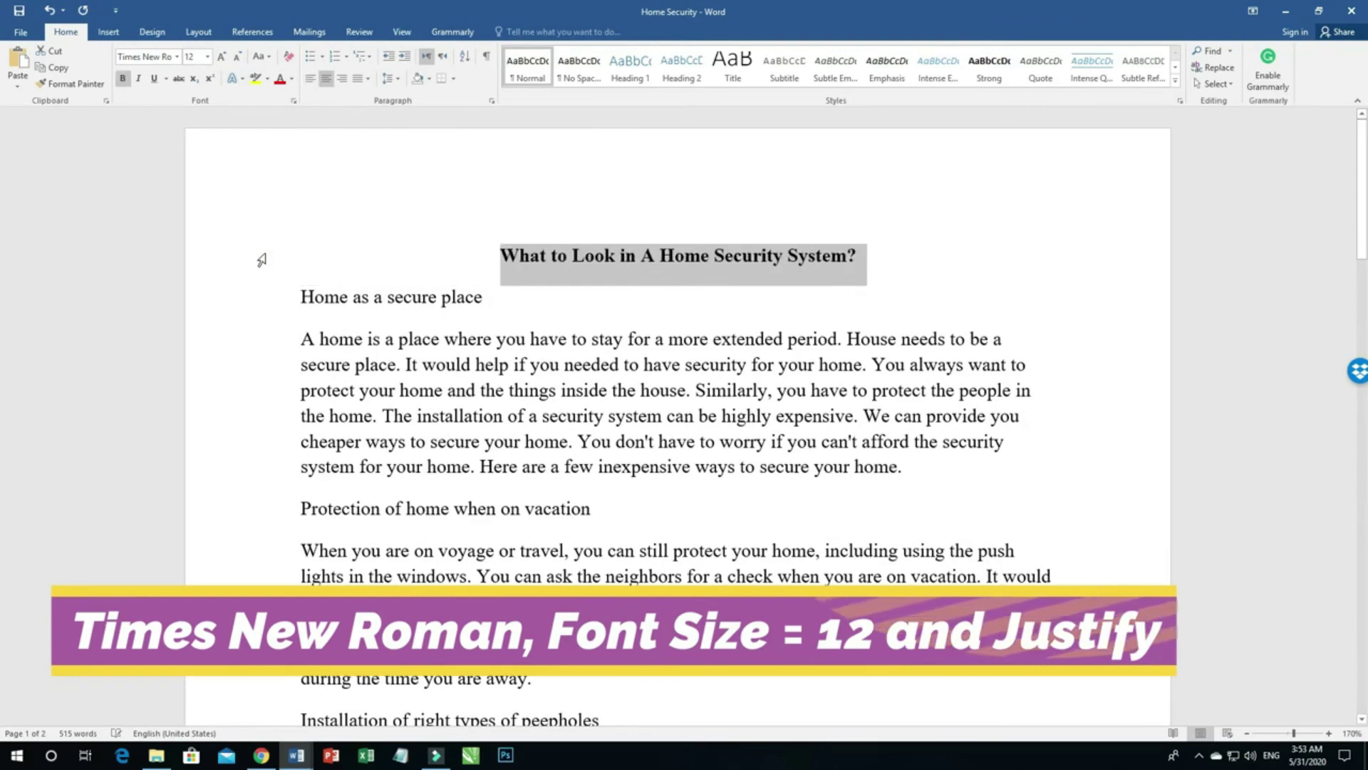
Make the four section headings bold, from "Home as a secure place" to "Understanding of the burglars"
click(240, 298)
ctrl+click(258, 506)
scroll(257, 506, down, 5)
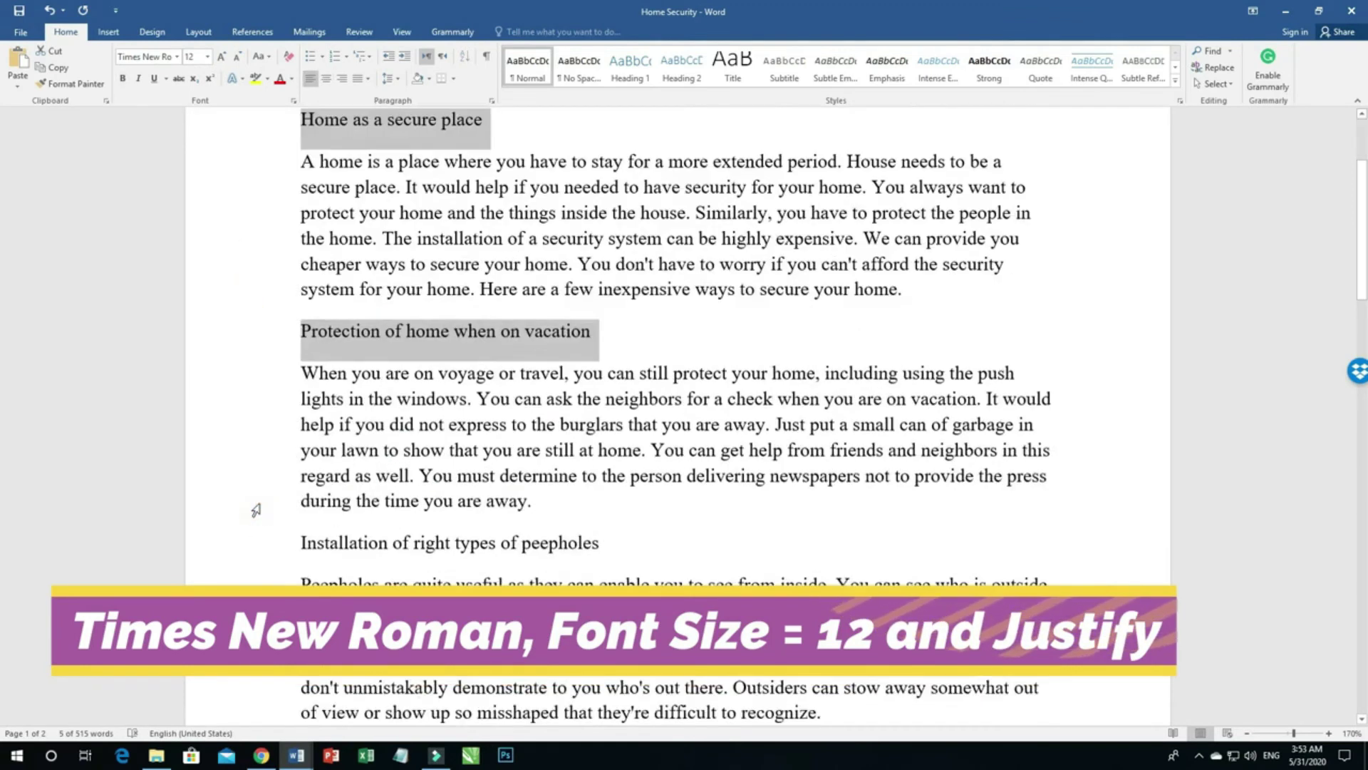
ctrl+click(275, 376)
ctrl+click(272, 581)
scroll(269, 456, down, 7)
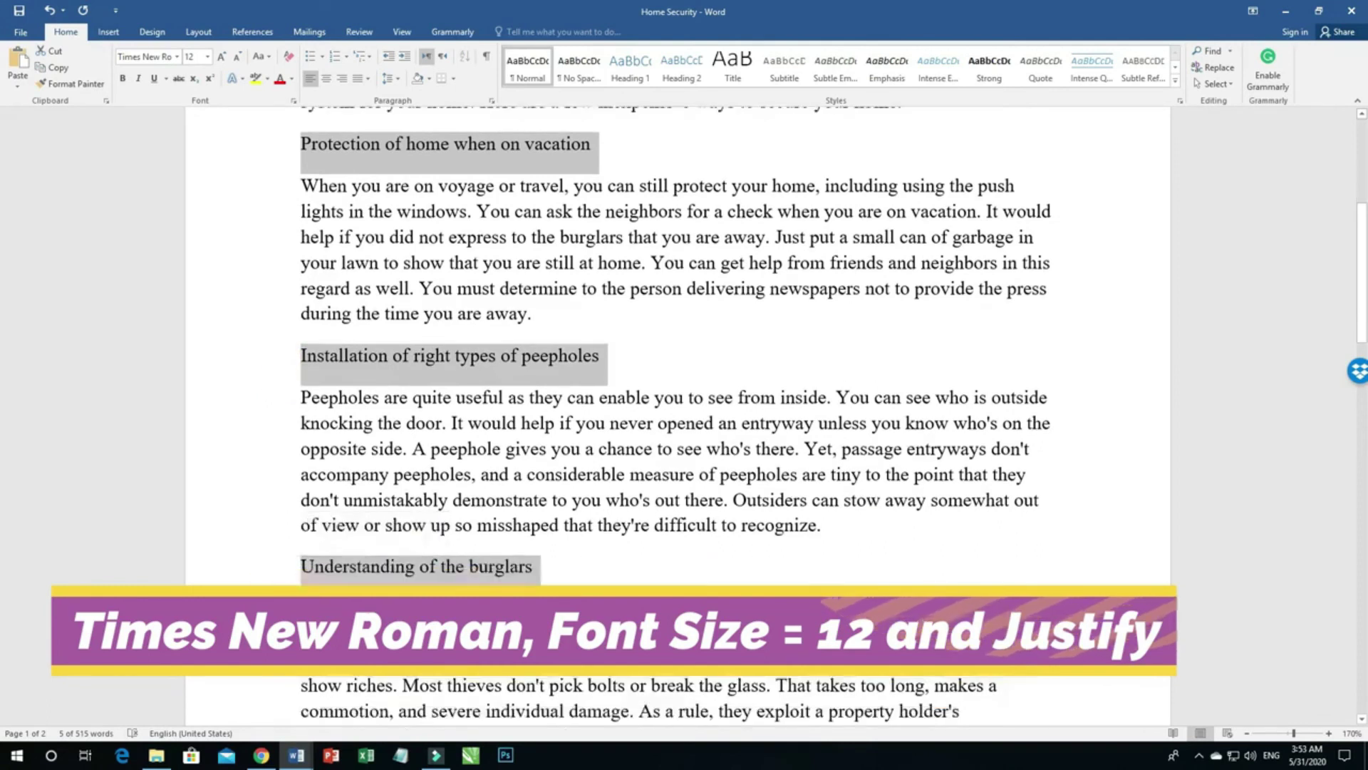
scroll(271, 442, down, 6)
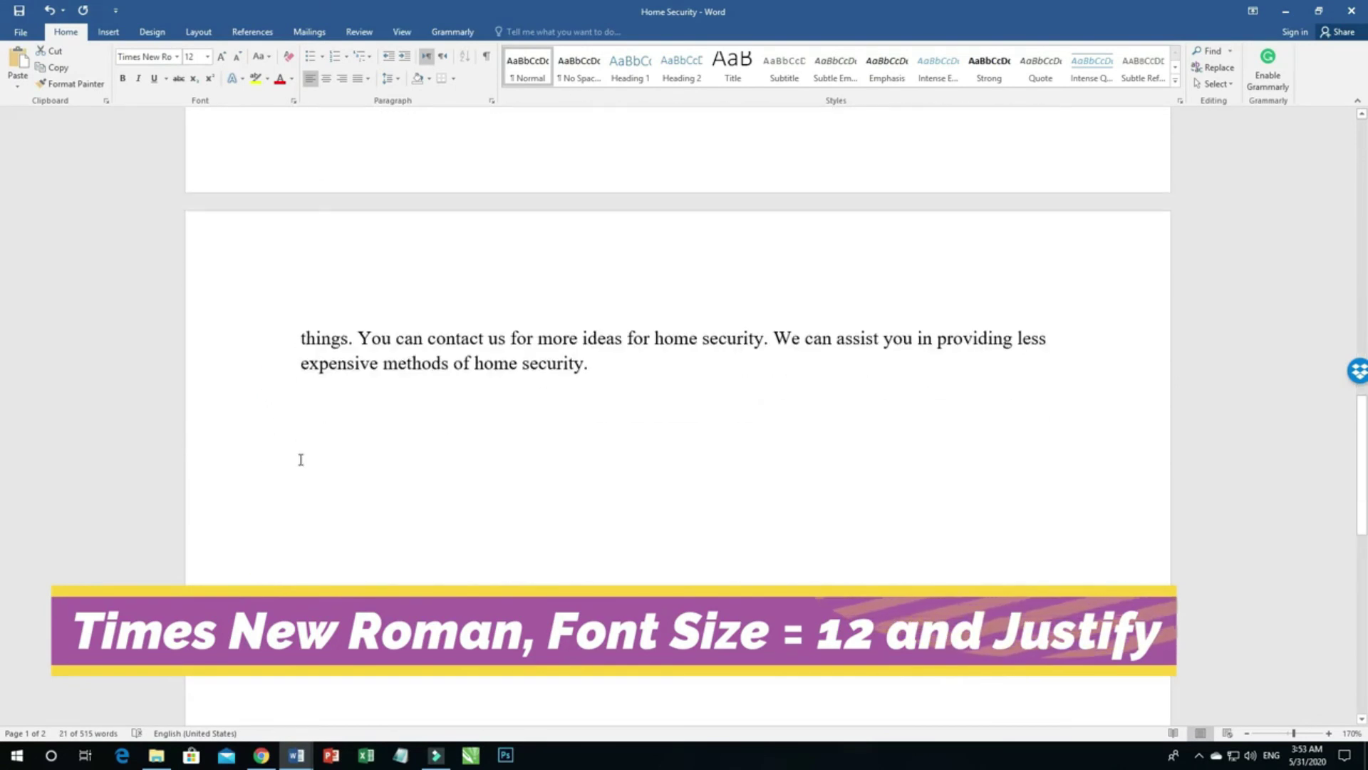
scroll(299, 458, up, 8)
scroll(560, 439, up, 10)
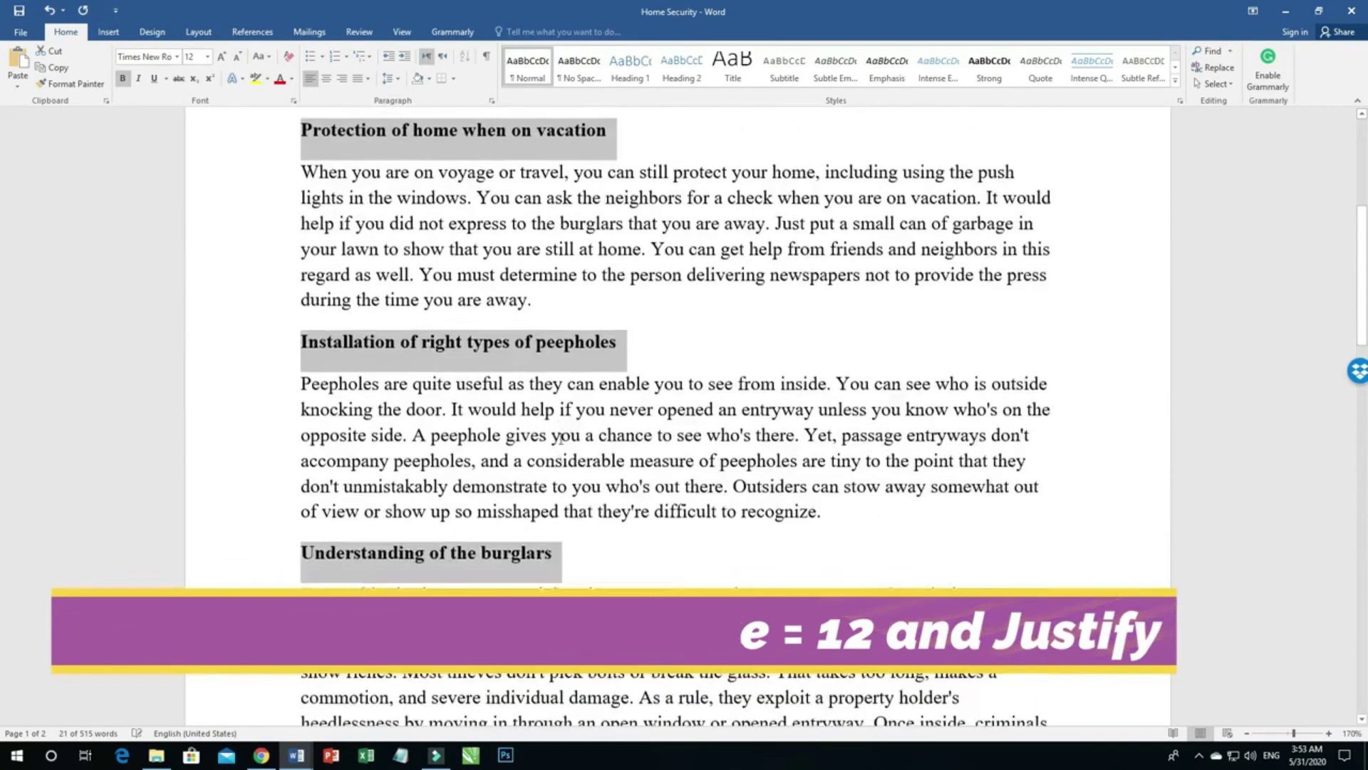
click(550, 364)
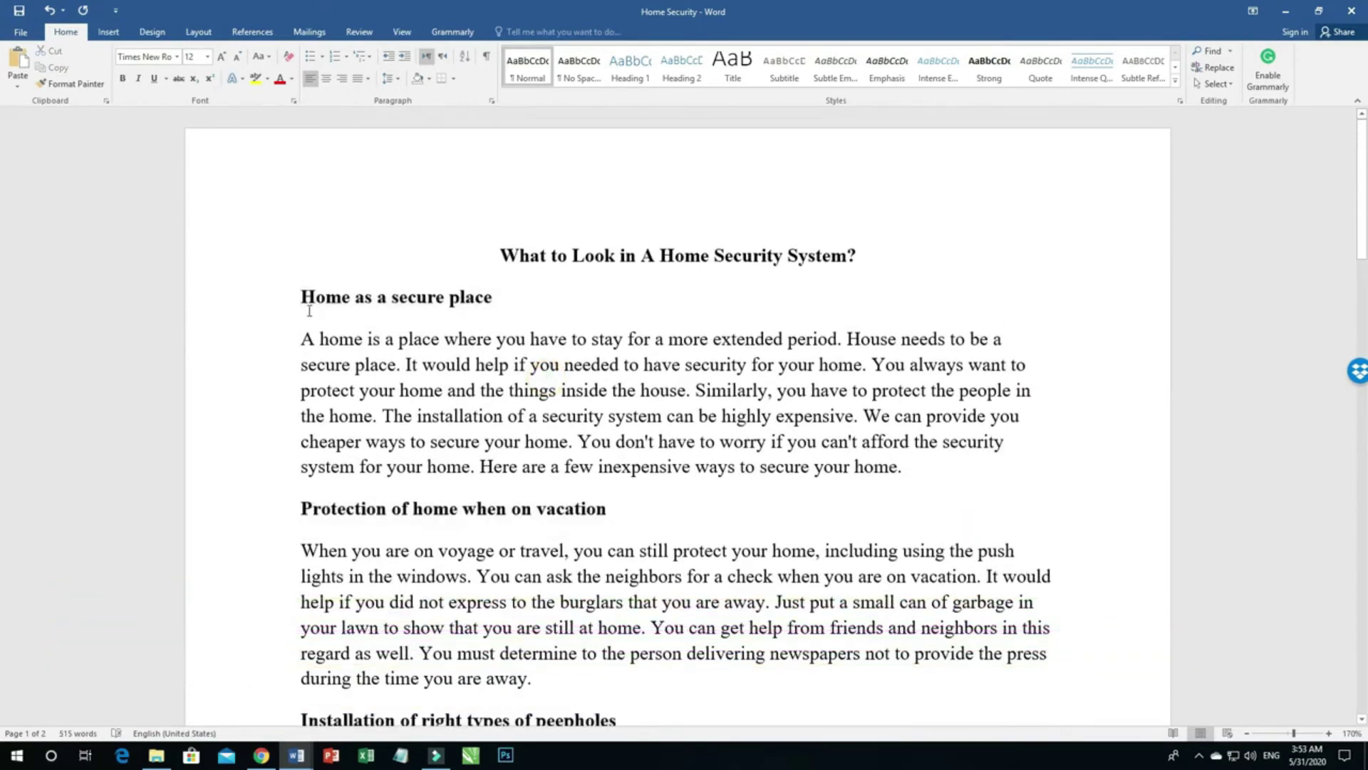
Justify all text below the title, from the first section heading to the end of the article
drag(259, 299, 467, 465)
key(ctrl+j)
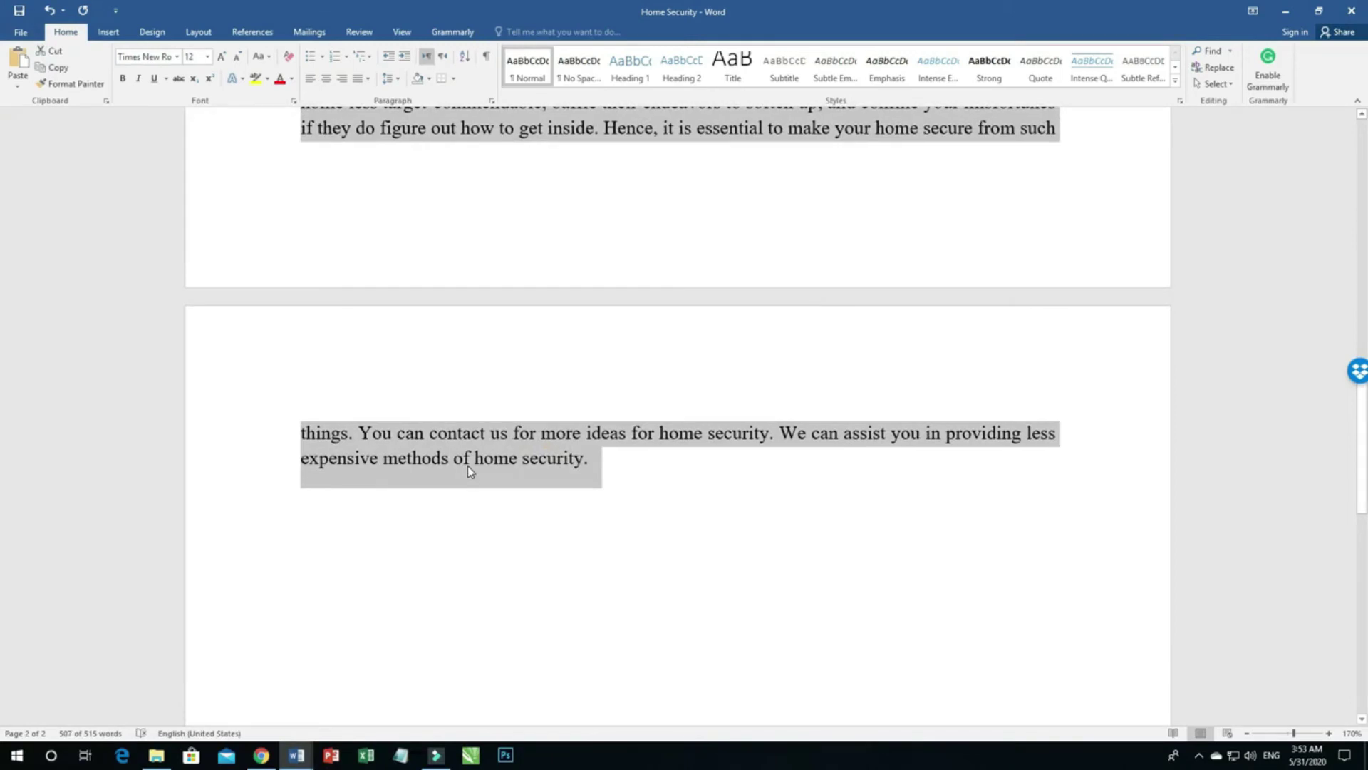
scroll(510, 451, up, 15)
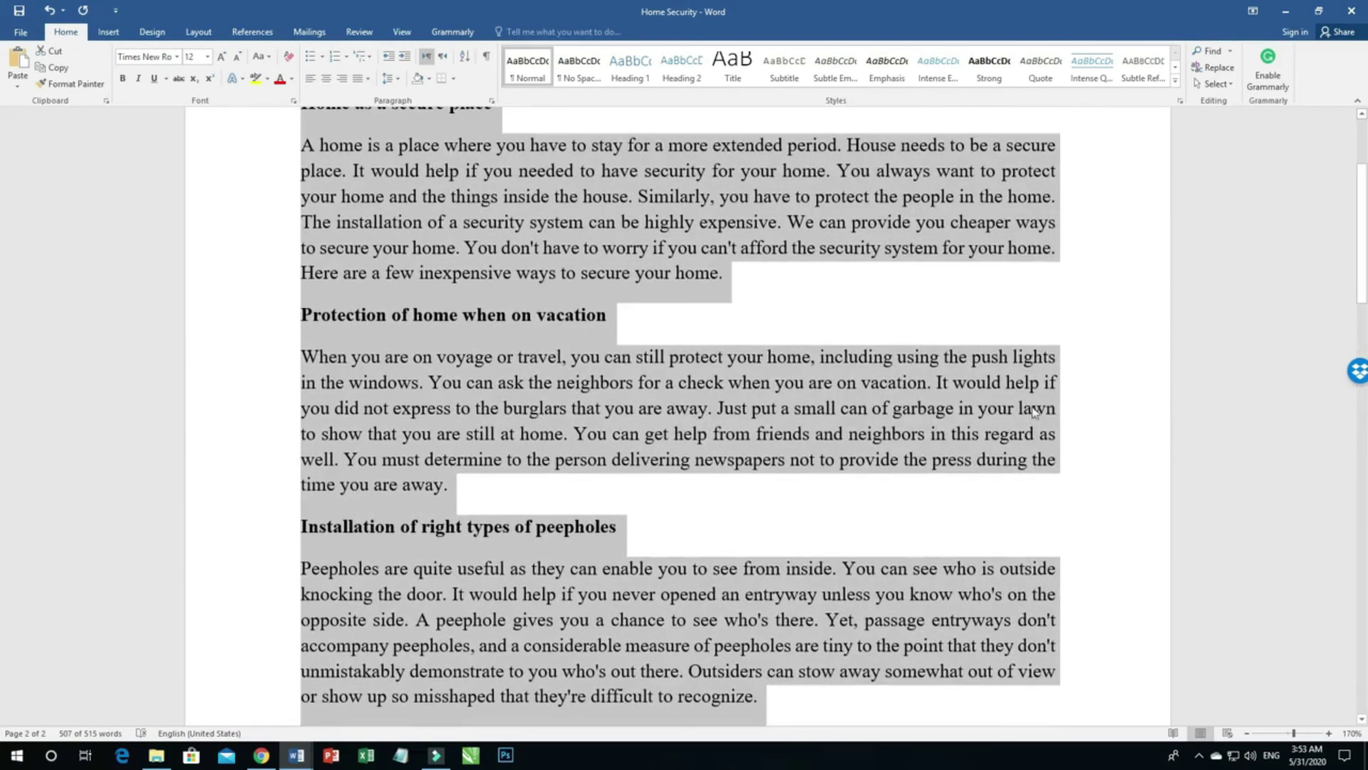
scroll(746, 387, up, 3)
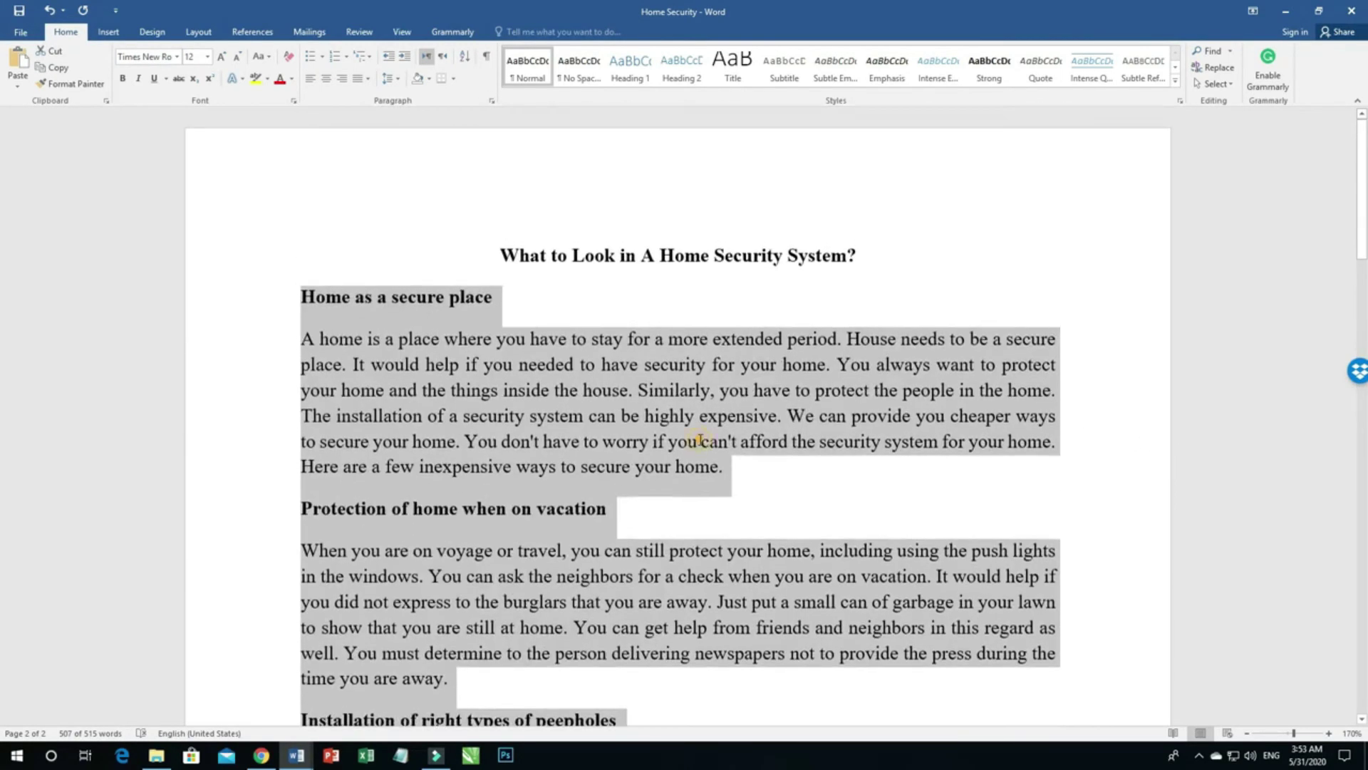
click(700, 440)
Set the line spacing of the whole article to 1.5
scroll(673, 476, down, 12)
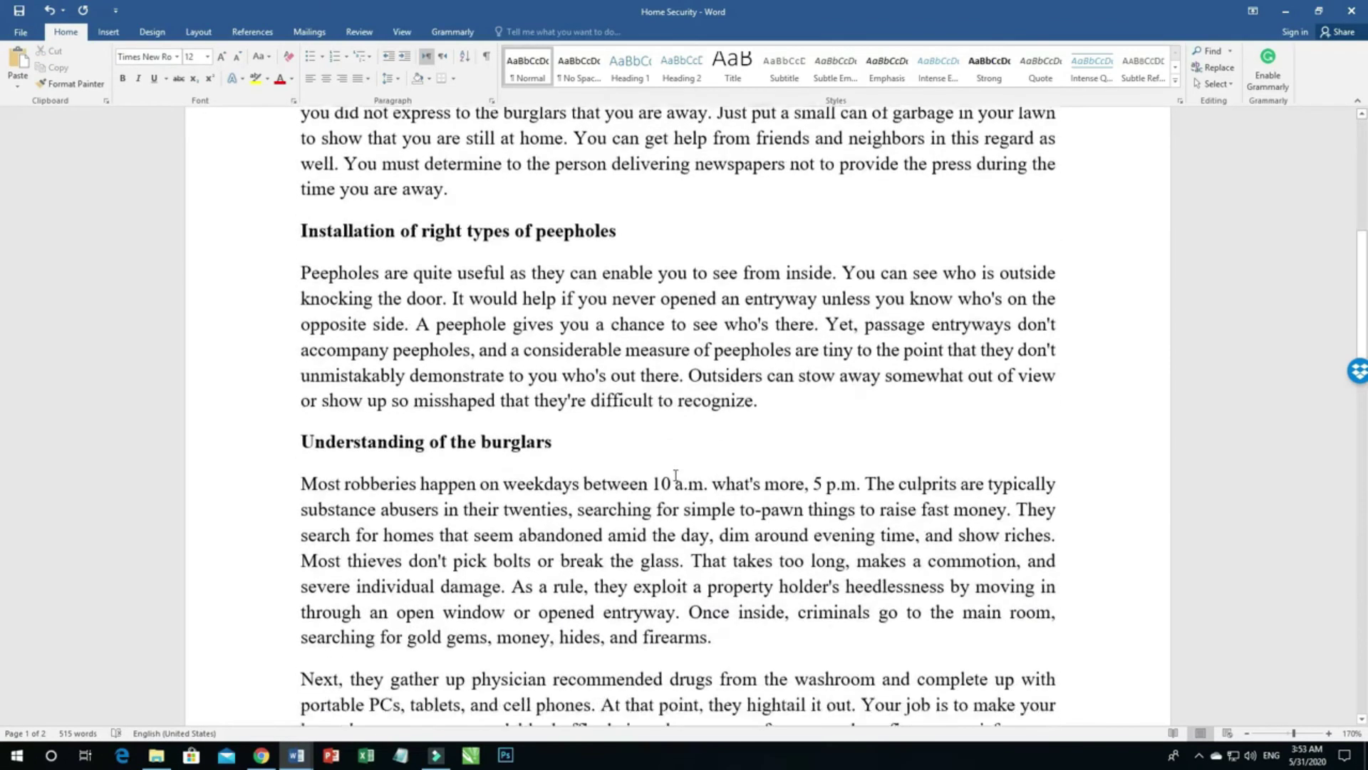
scroll(673, 476, up, 3)
key(ctrl+a)
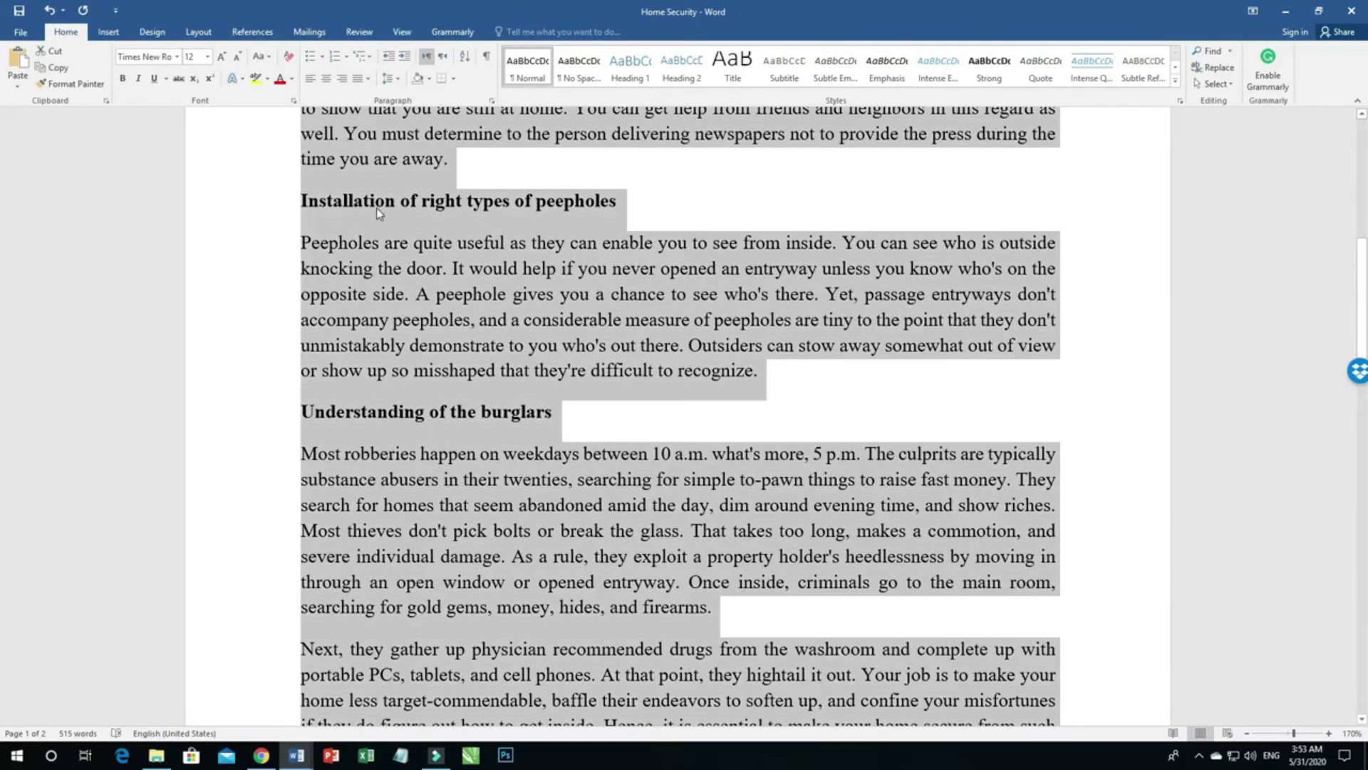
click(400, 78)
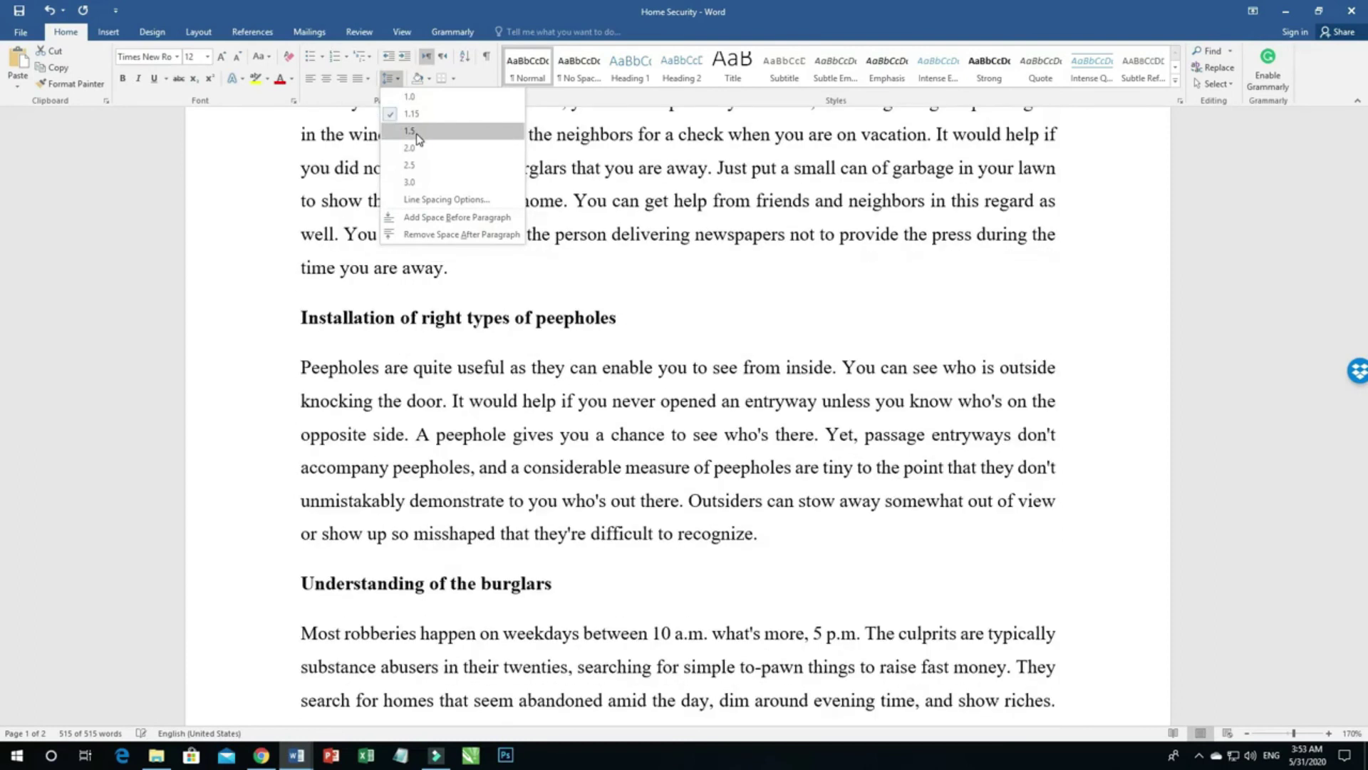
click(417, 134)
scroll(582, 385, up, 4)
scroll(583, 389, up, 2)
click(583, 385)
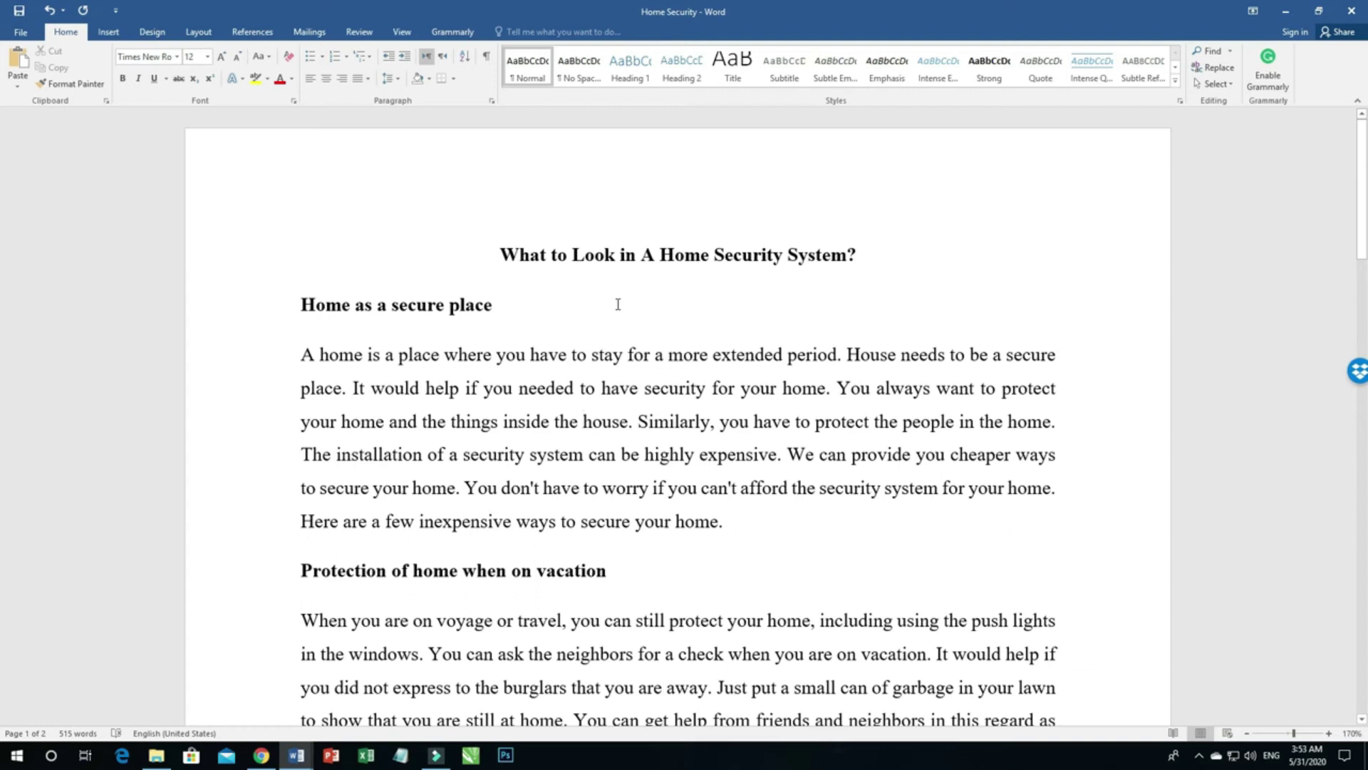
Save the Home Security document and run a spelling and grammar check on it
click(631, 414)
scroll(630, 421, down, 5)
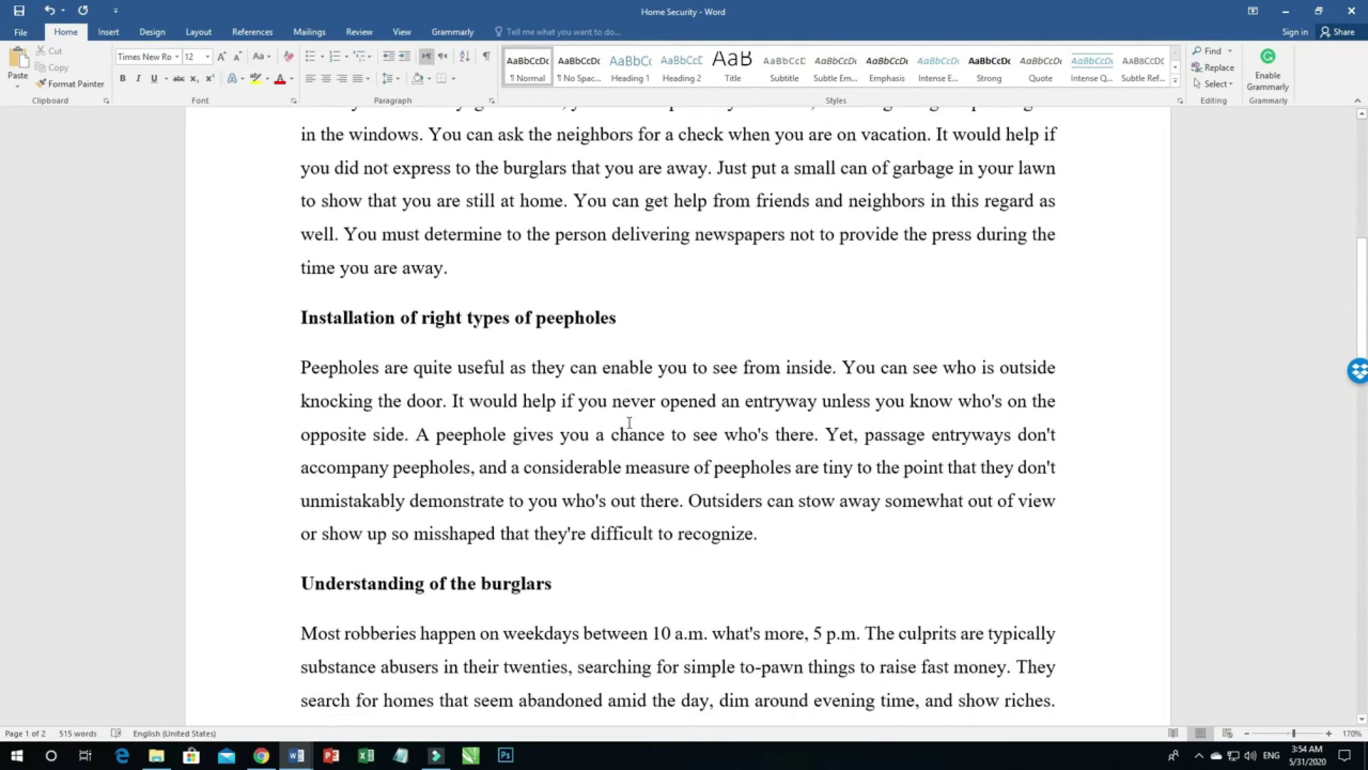
key(ctrl+s)
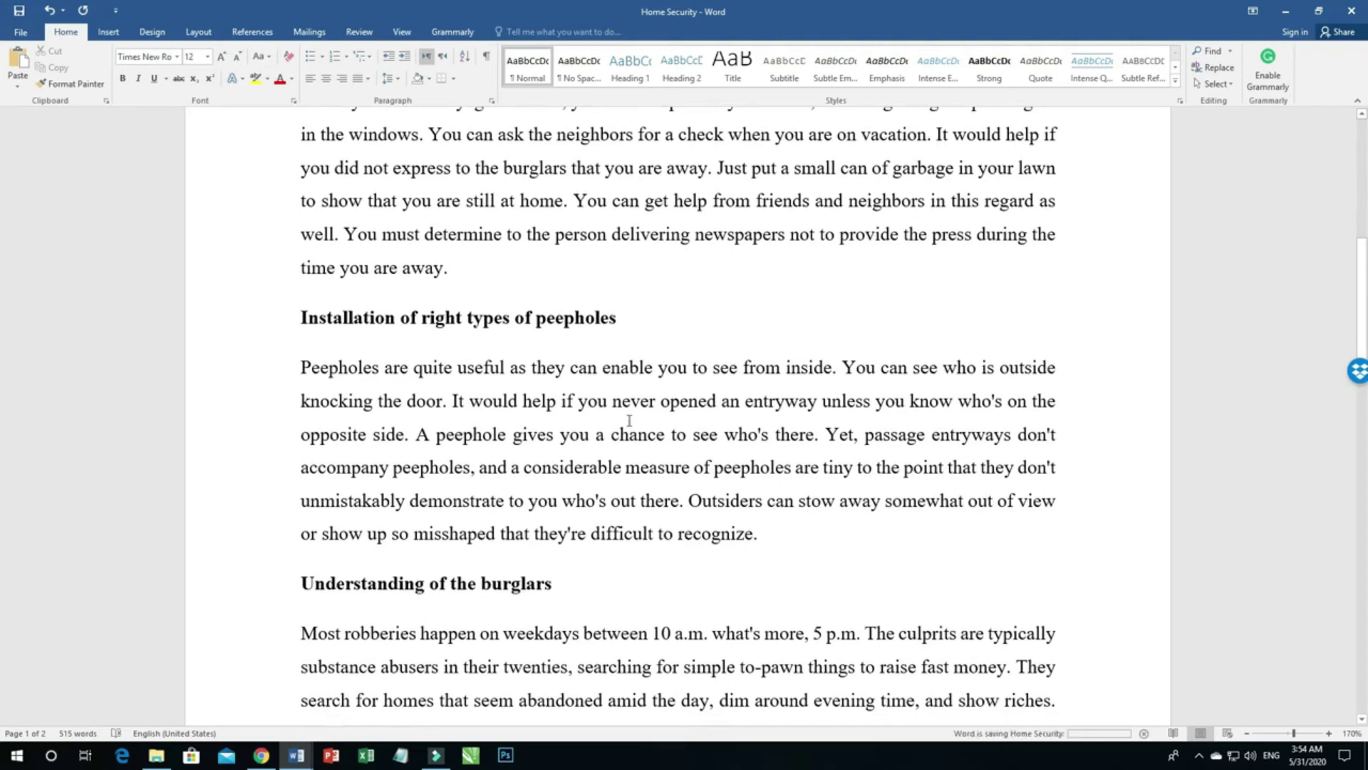
key(F7)
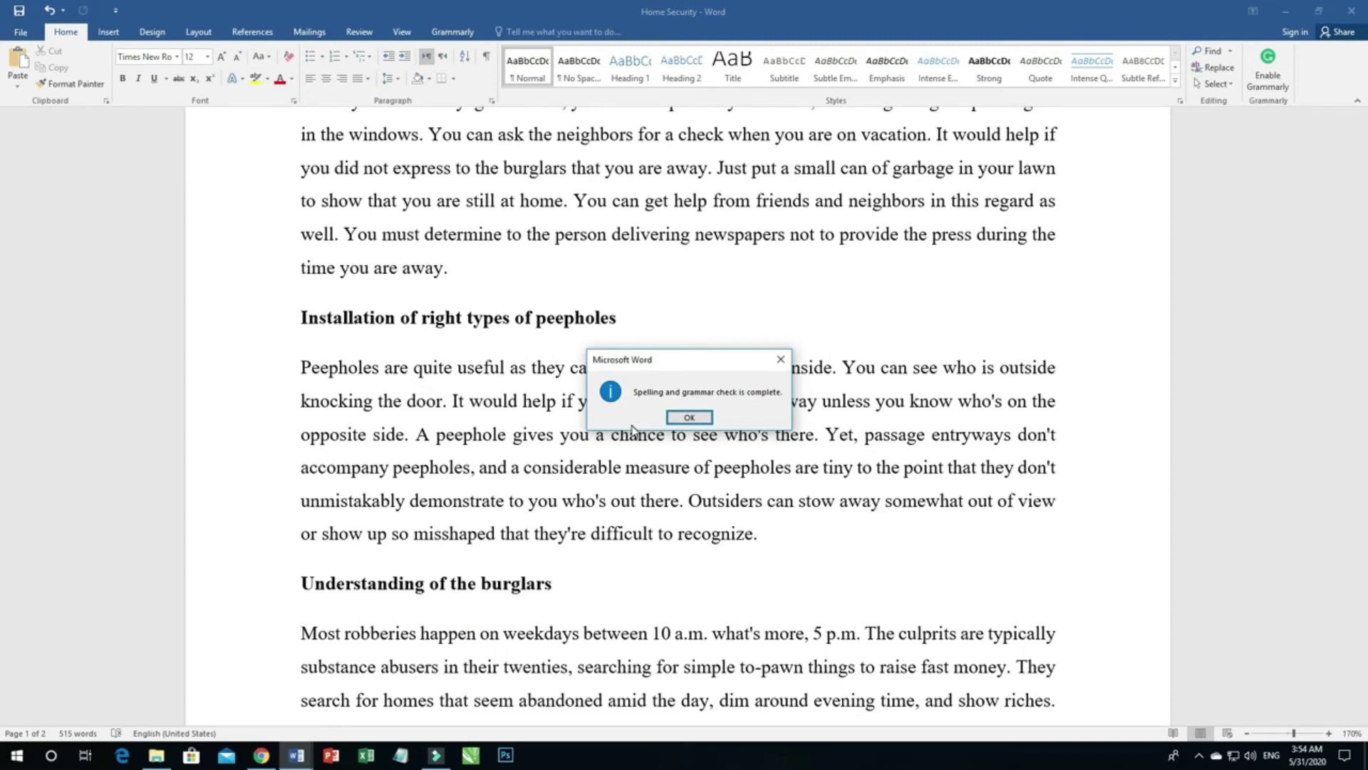
click(685, 418)
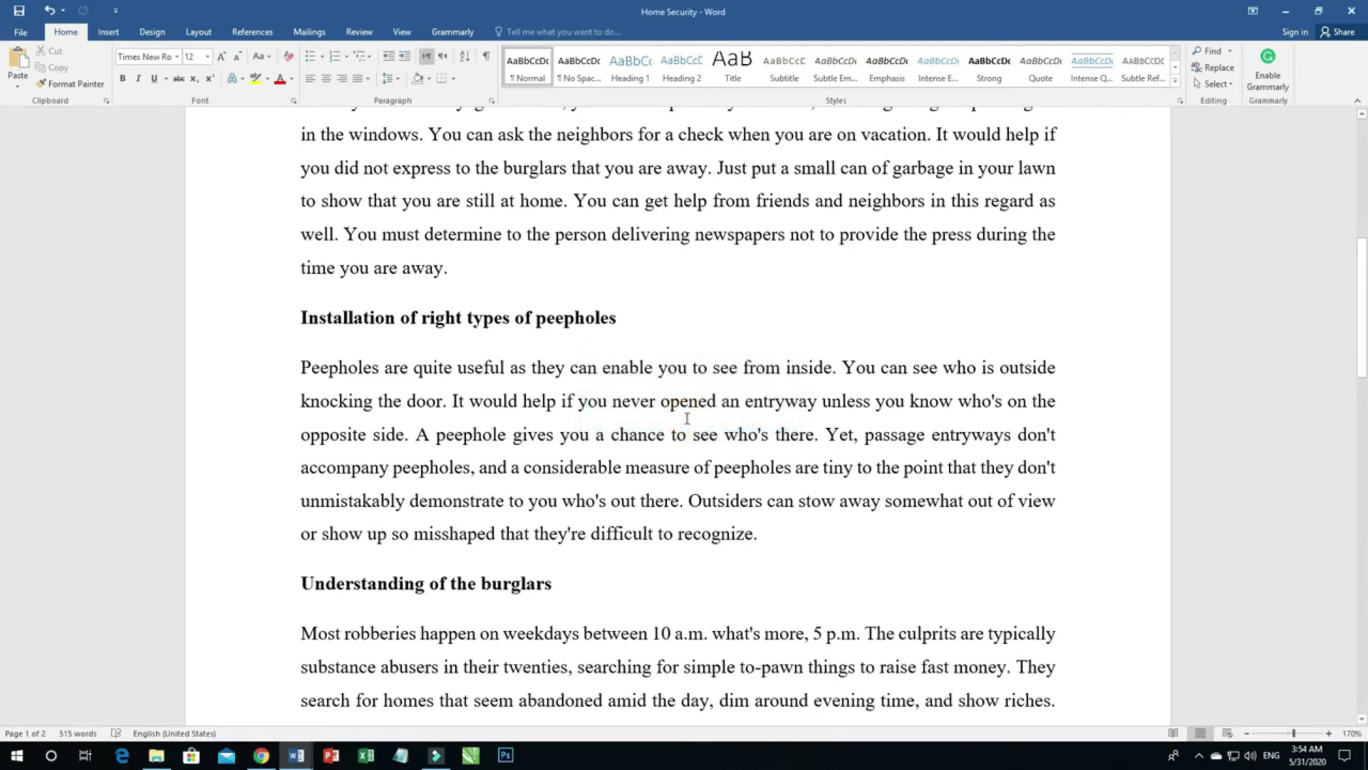
scroll(687, 418, up, 5)
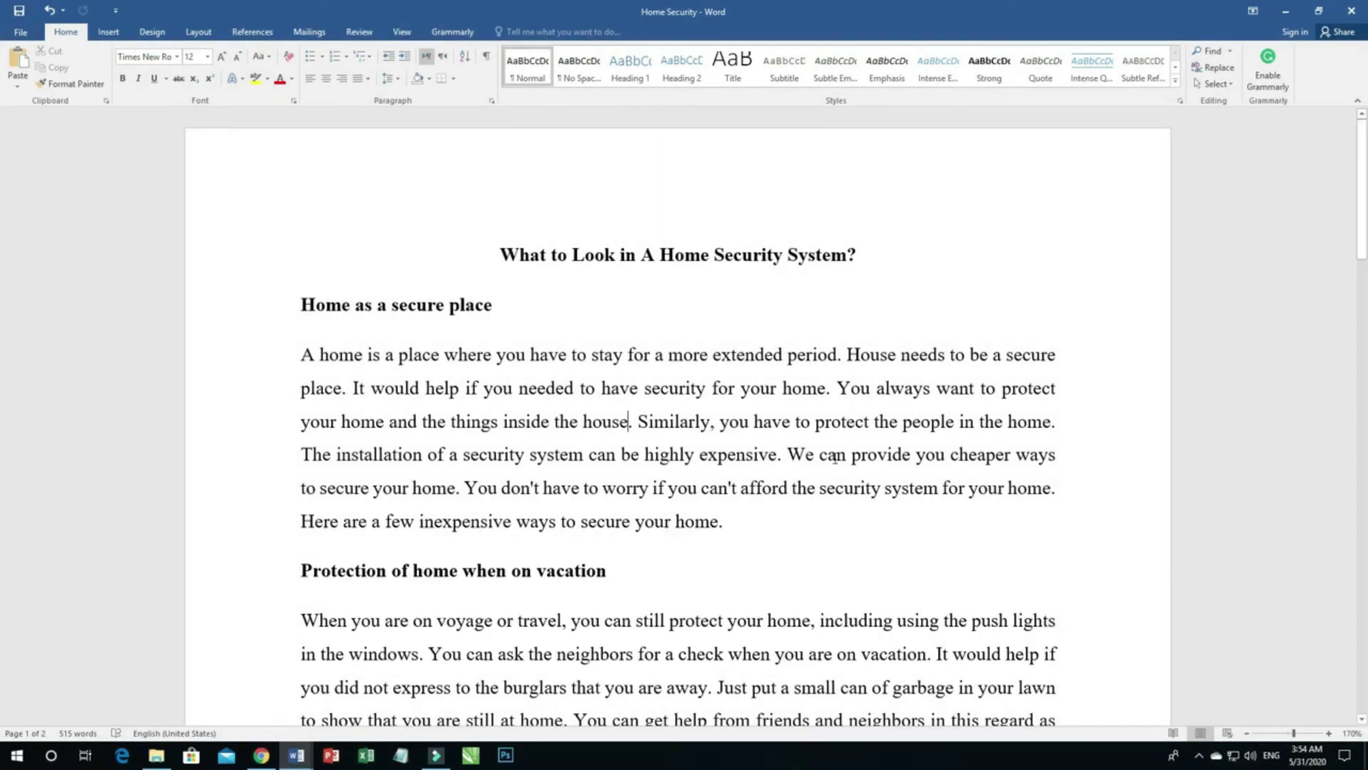
Close the Home Security document and save its changes
click(1354, 12)
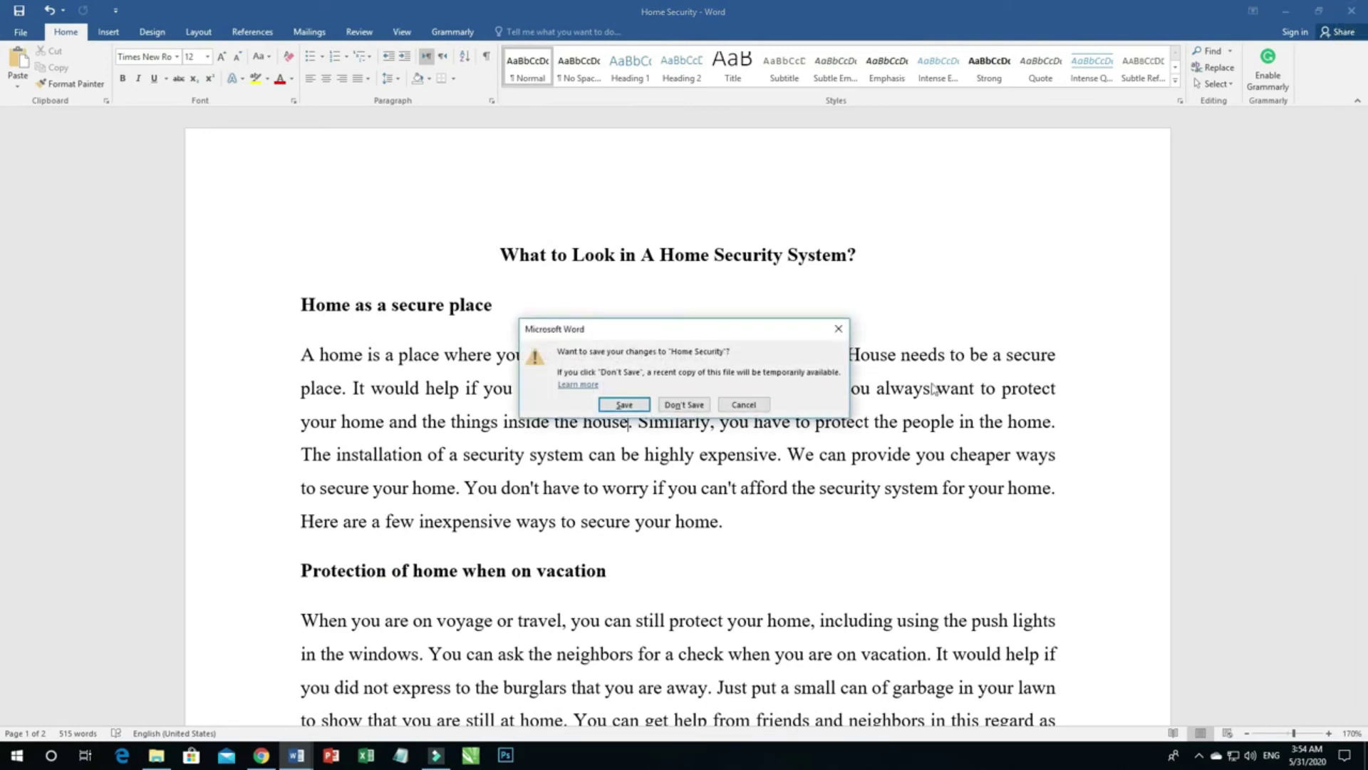
click(621, 405)
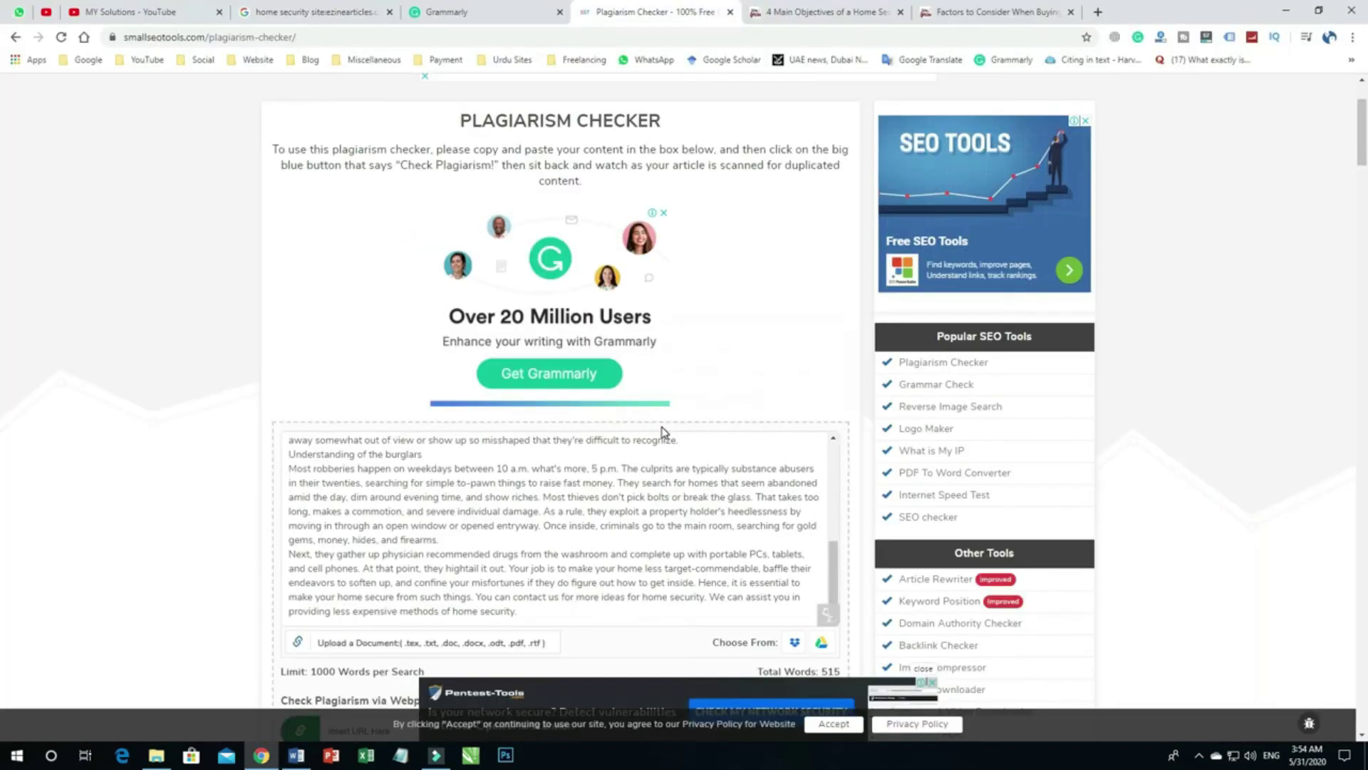
Look back over the open browser pages: the home security search results, Grammarly, the SmallSEOTools plagiarism checker and the MY Solutions YouTube channel
click(533, 10)
click(316, 10)
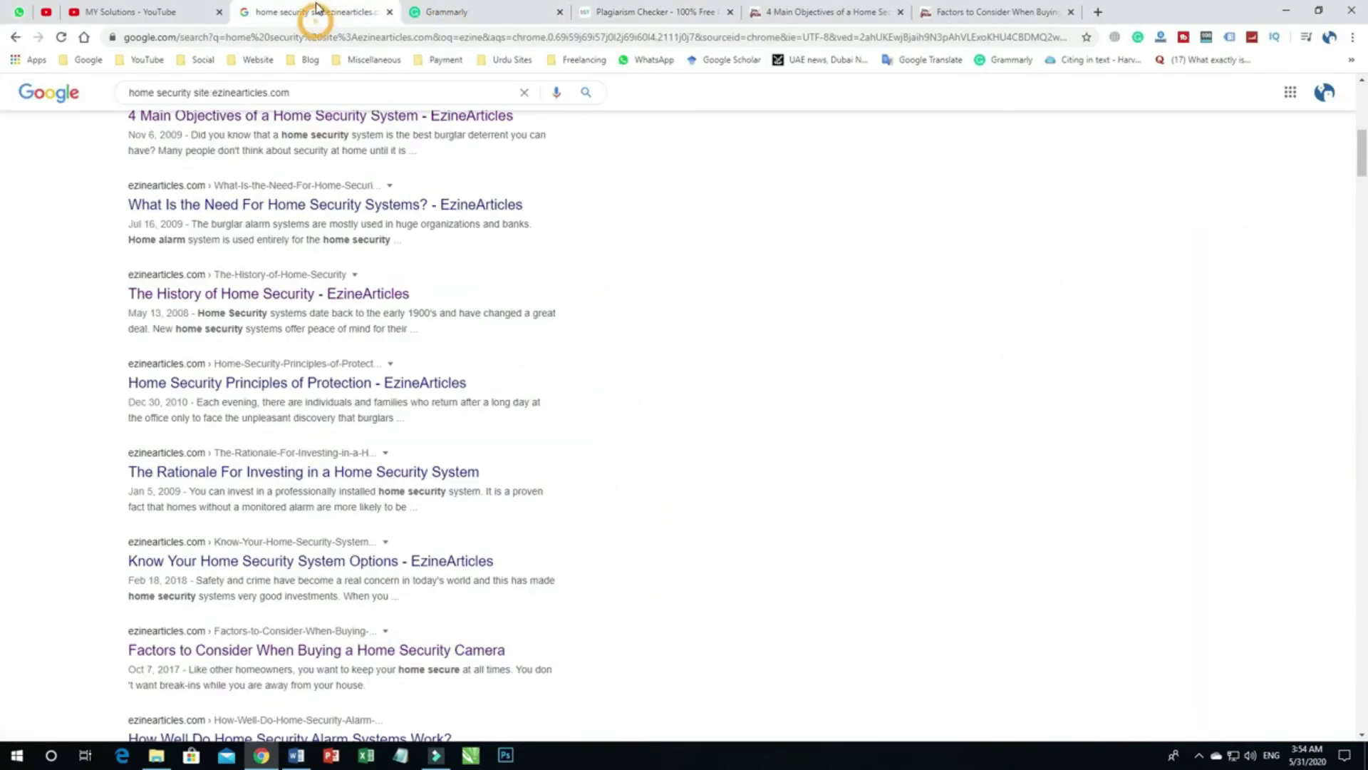
click(160, 11)
click(967, 551)
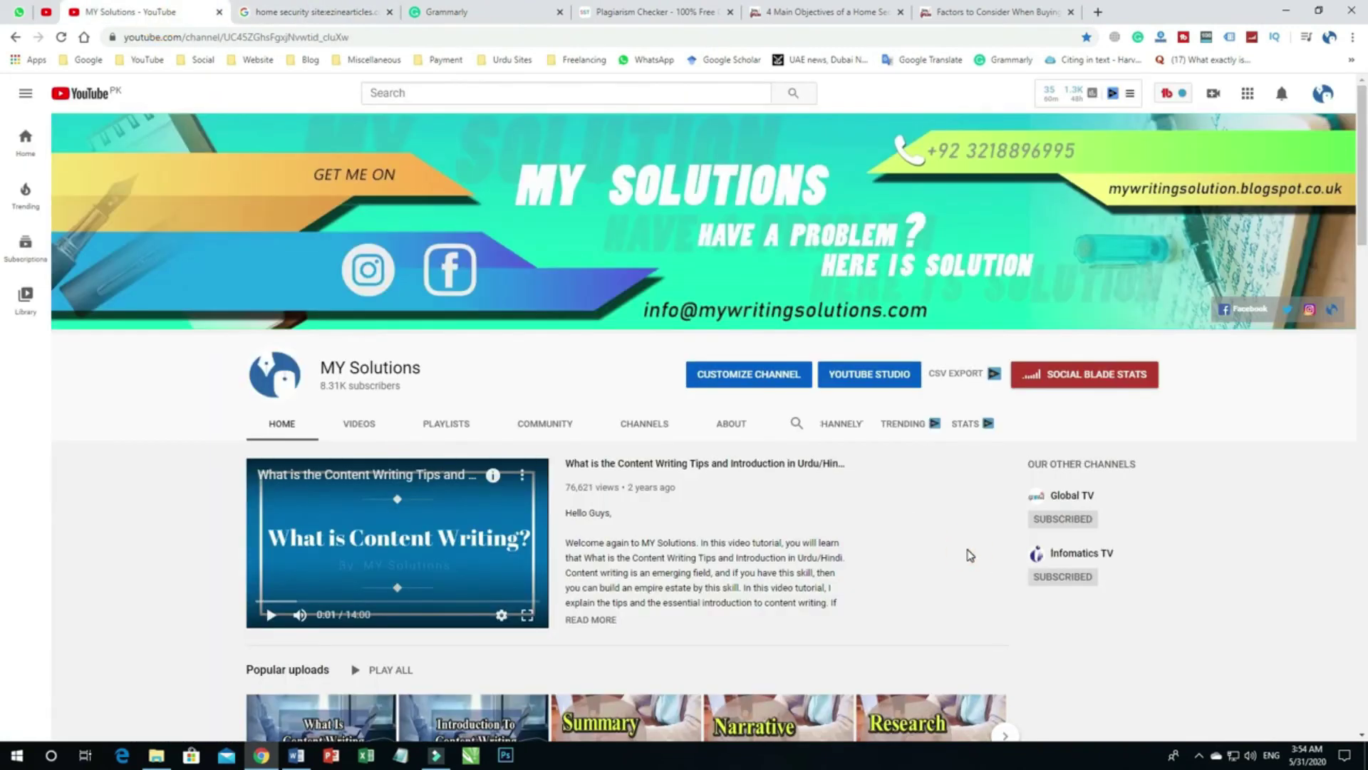
click(461, 10)
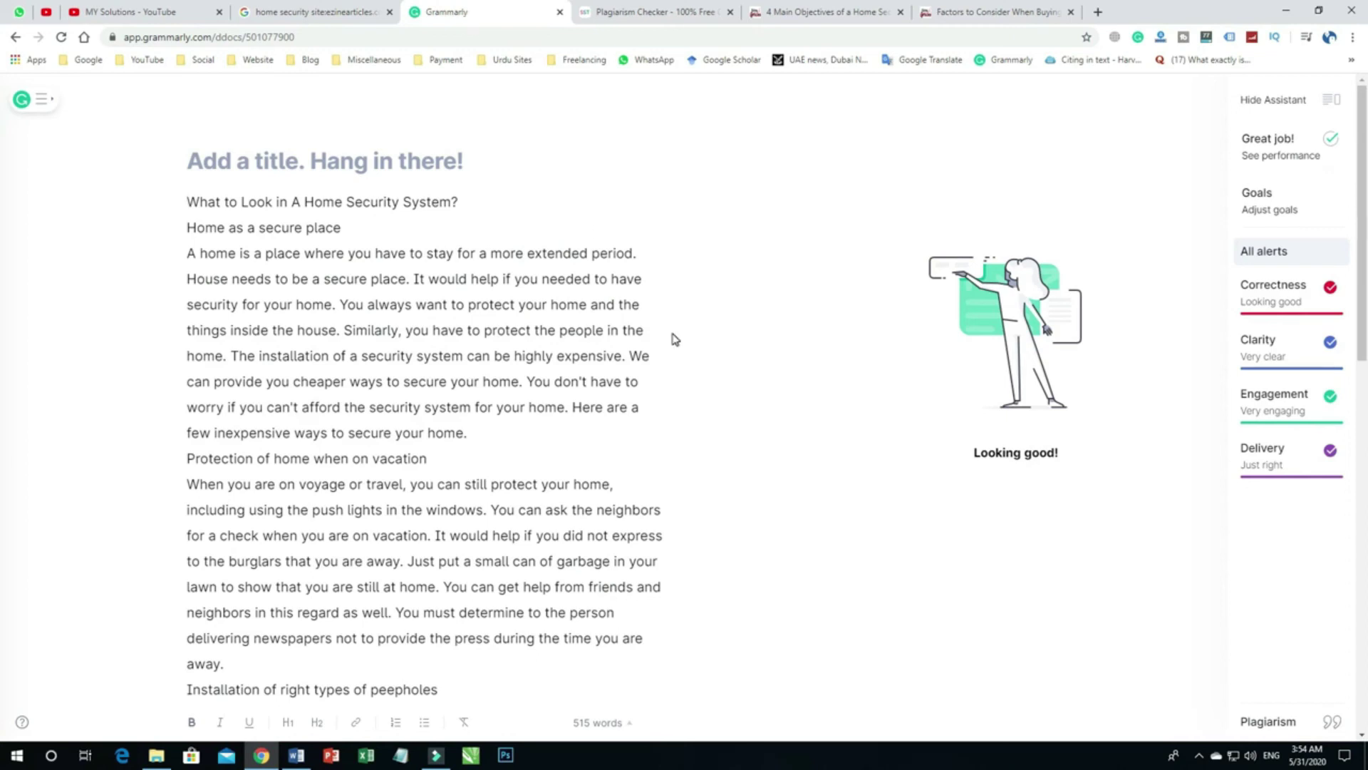
click(656, 12)
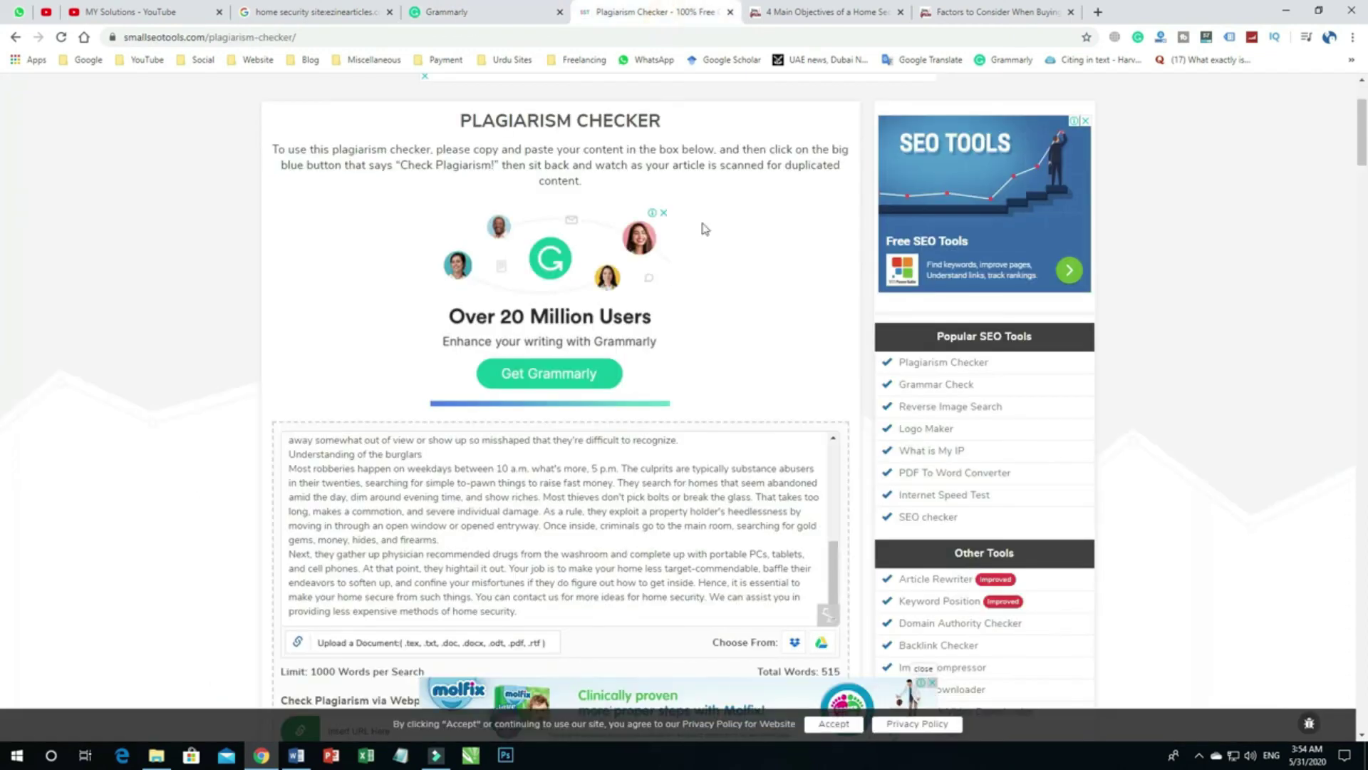
scroll(275, 379, up, 2)
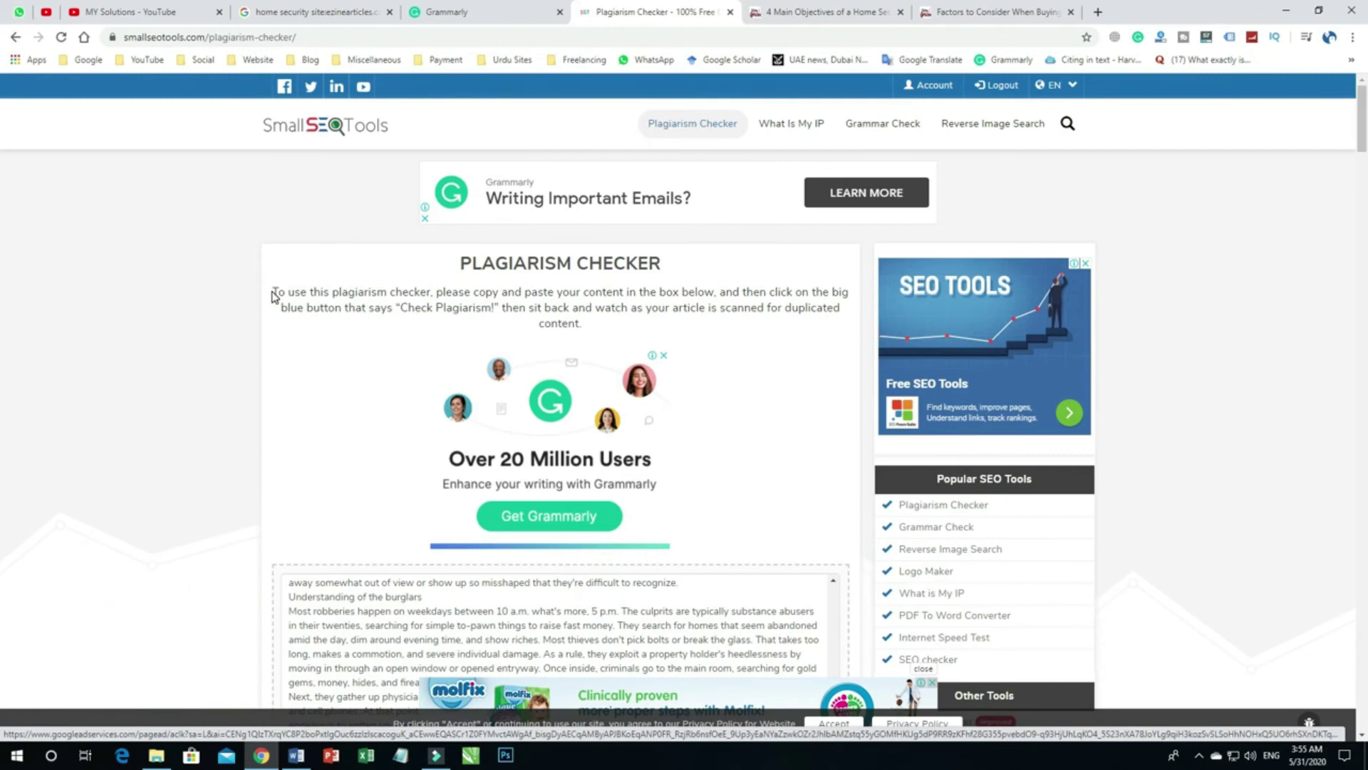
click(146, 12)
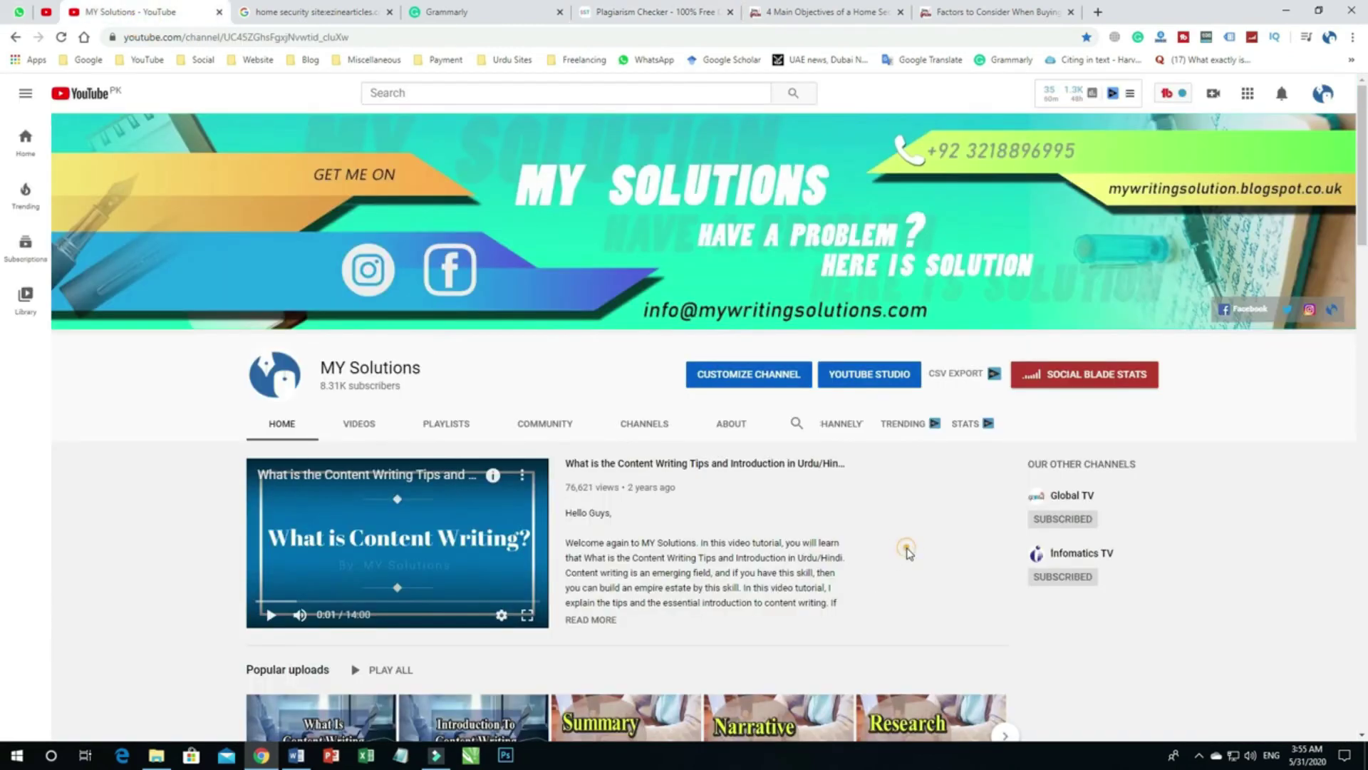
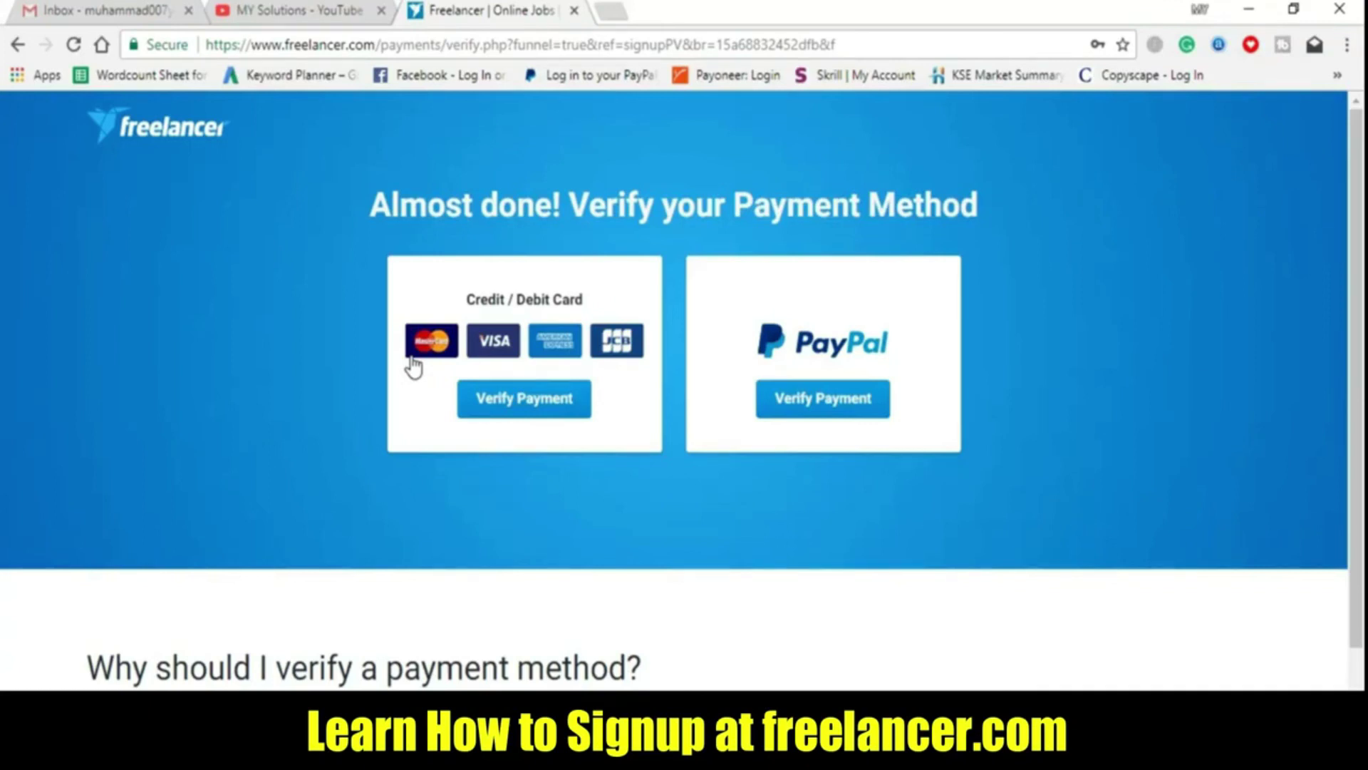
Examine the credit or debit card form for verifying the Freelancer payment method, including its card number and expiry date fields, and leave it
scroll(476, 506, down, 2)
scroll(476, 506, up, 2)
click(526, 413)
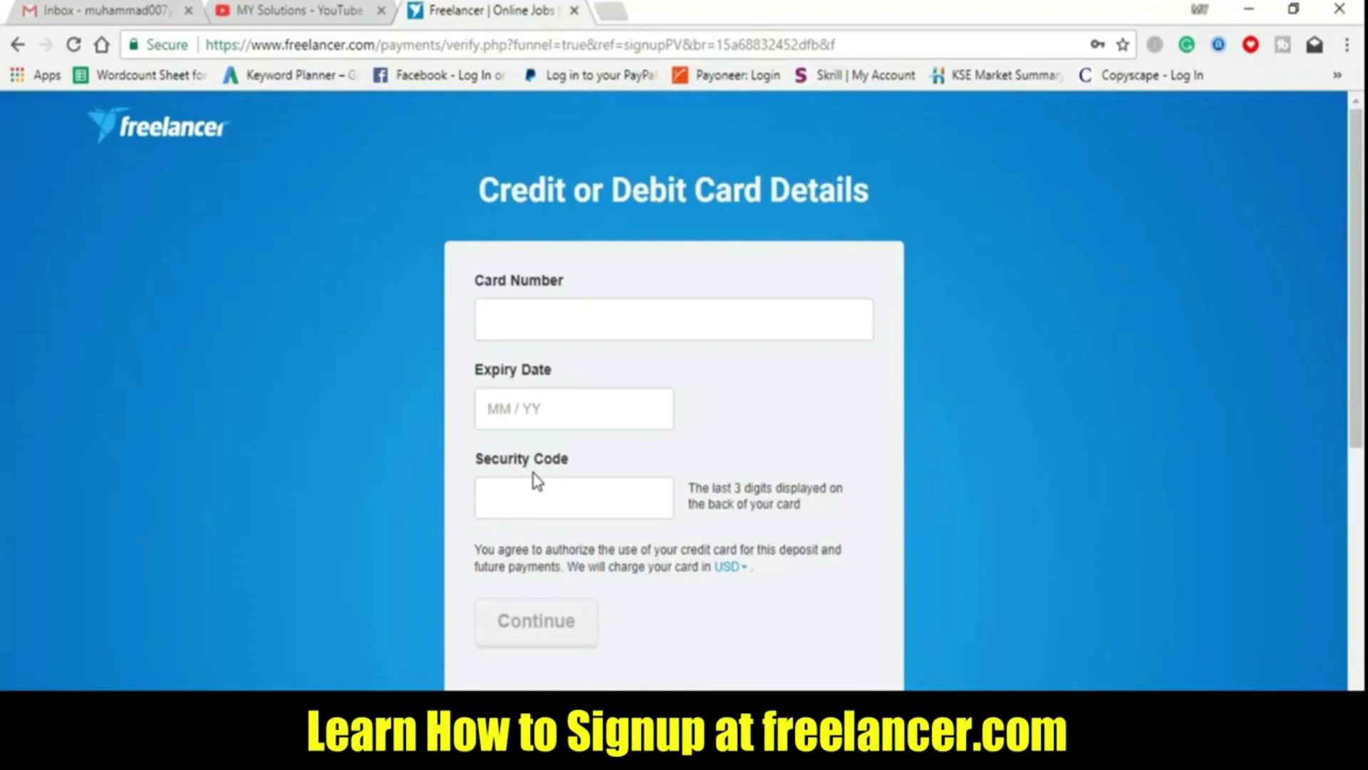
click(535, 317)
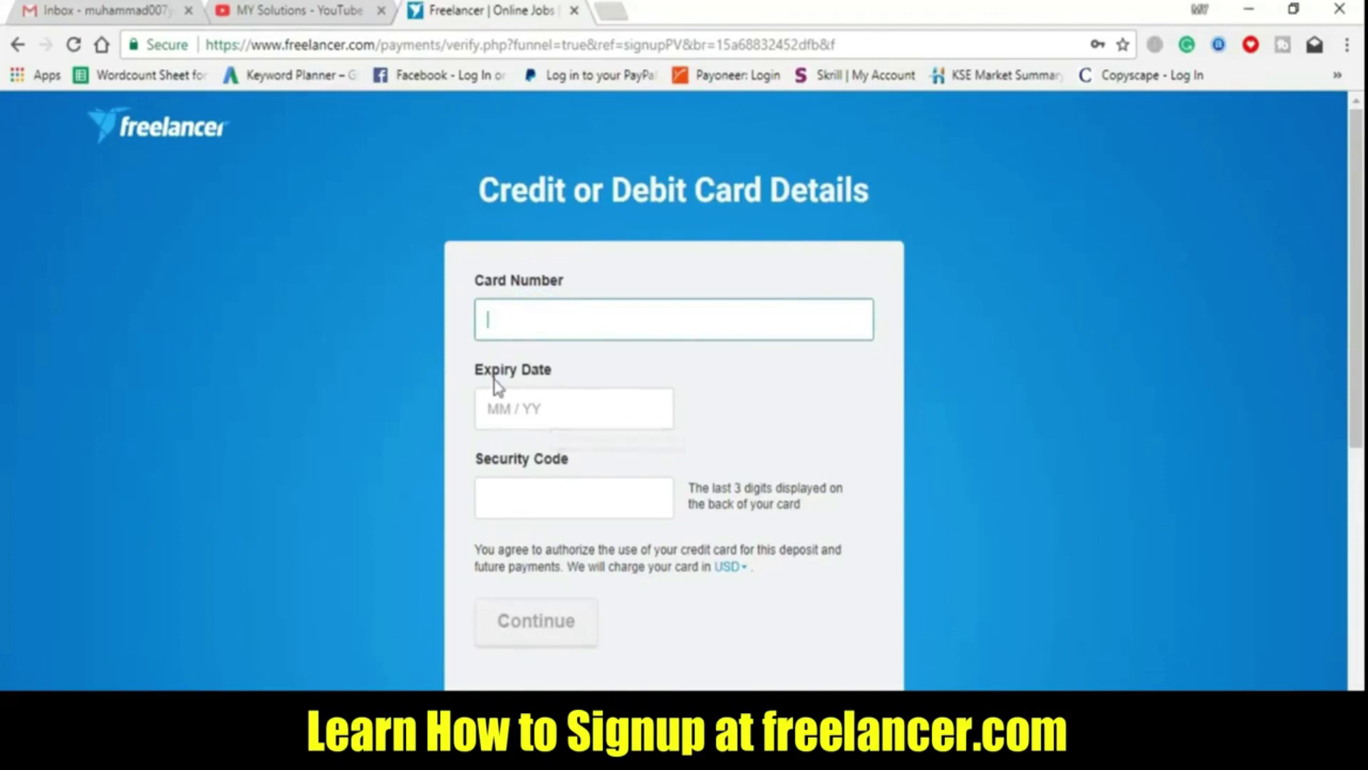
click(528, 410)
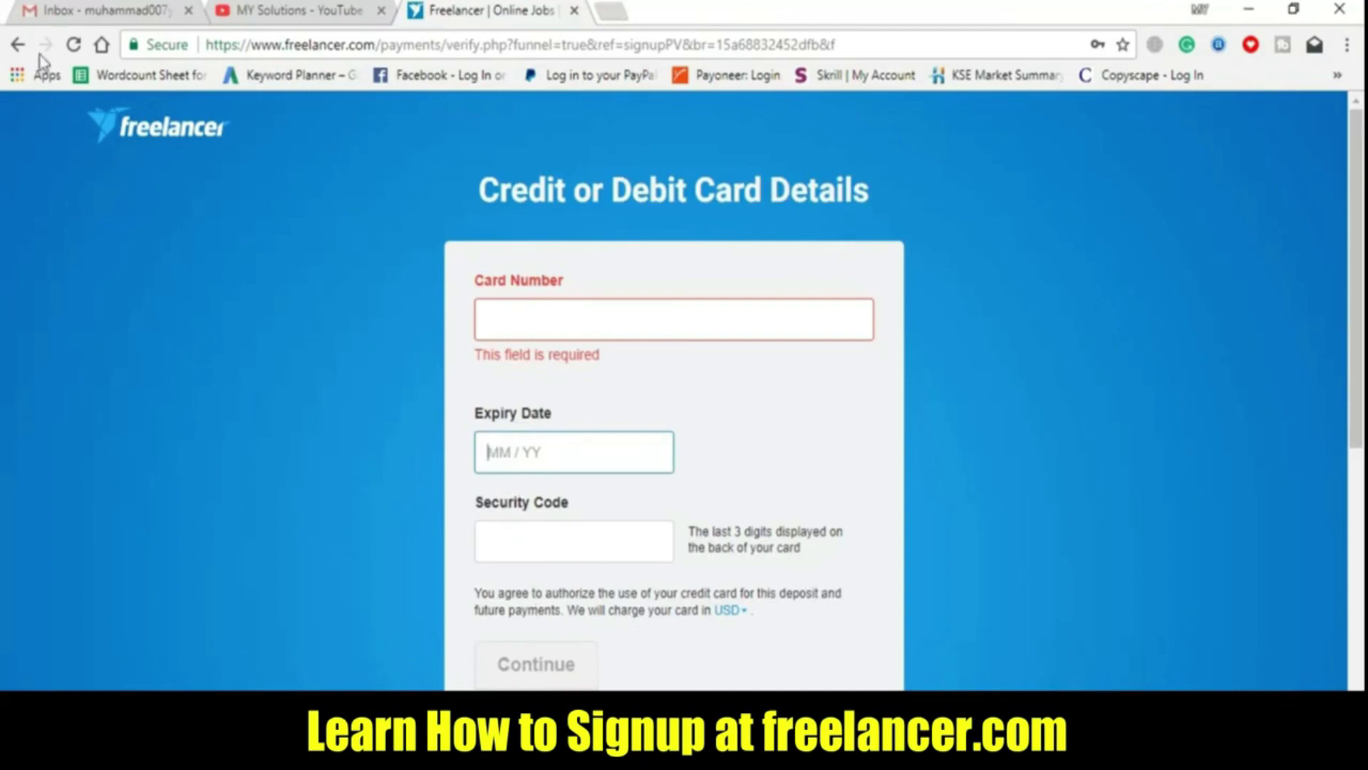
click(18, 44)
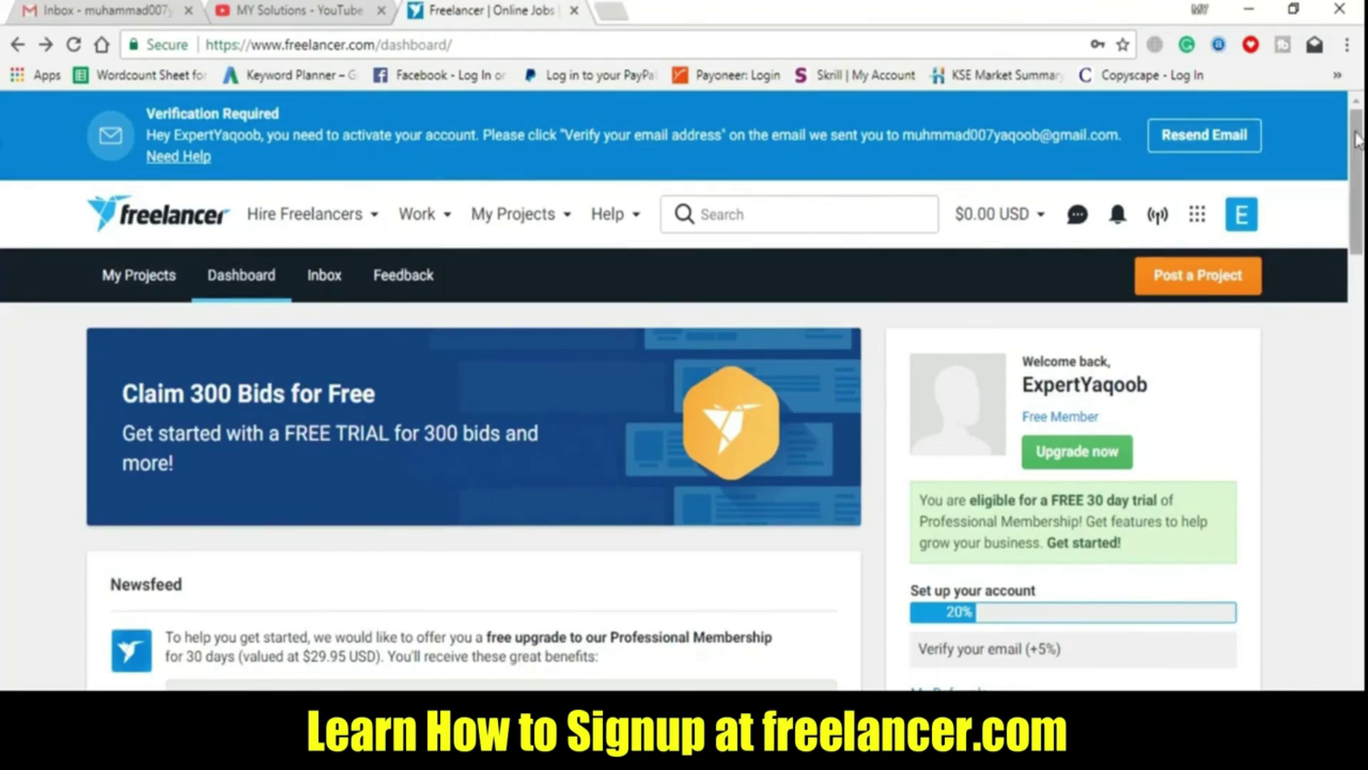
Resend the Freelancer account verification email and refresh the Gmail inbox to check for it
click(1186, 143)
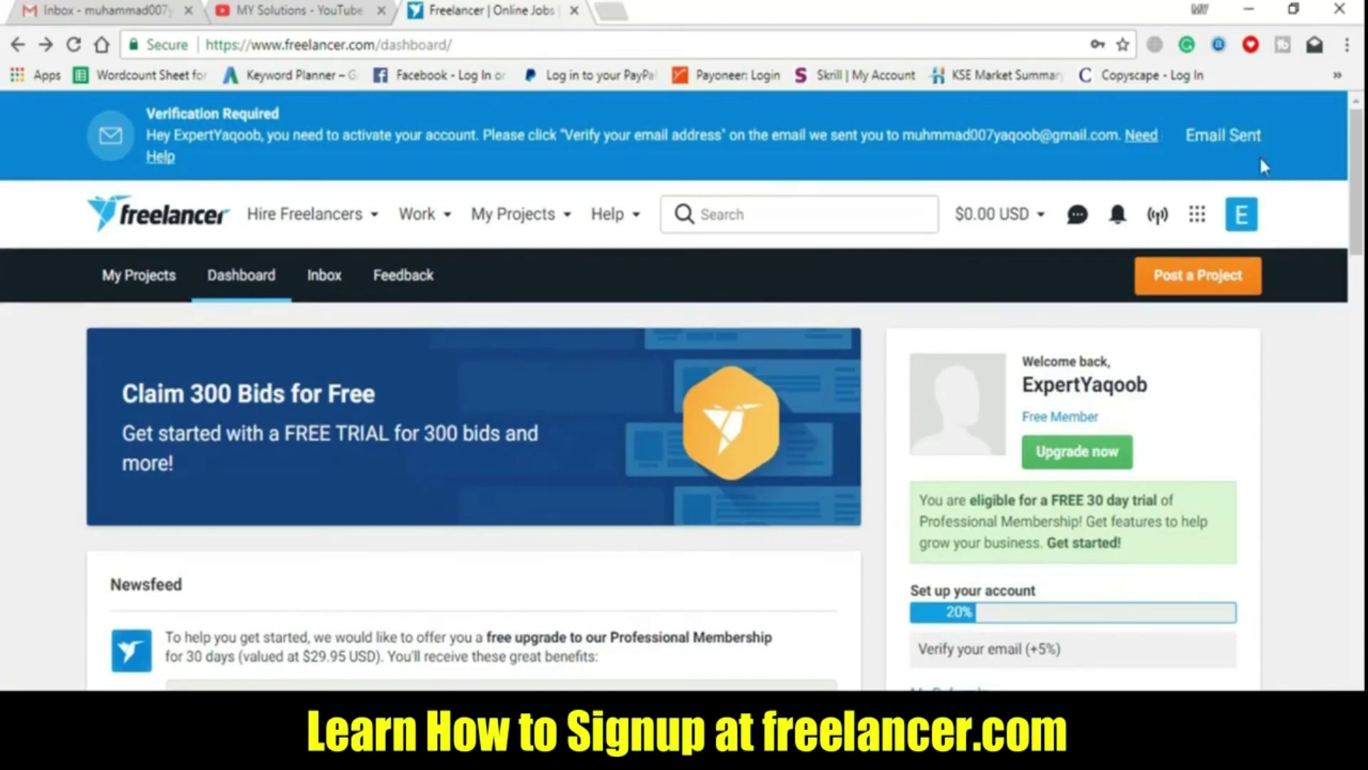
click(80, 10)
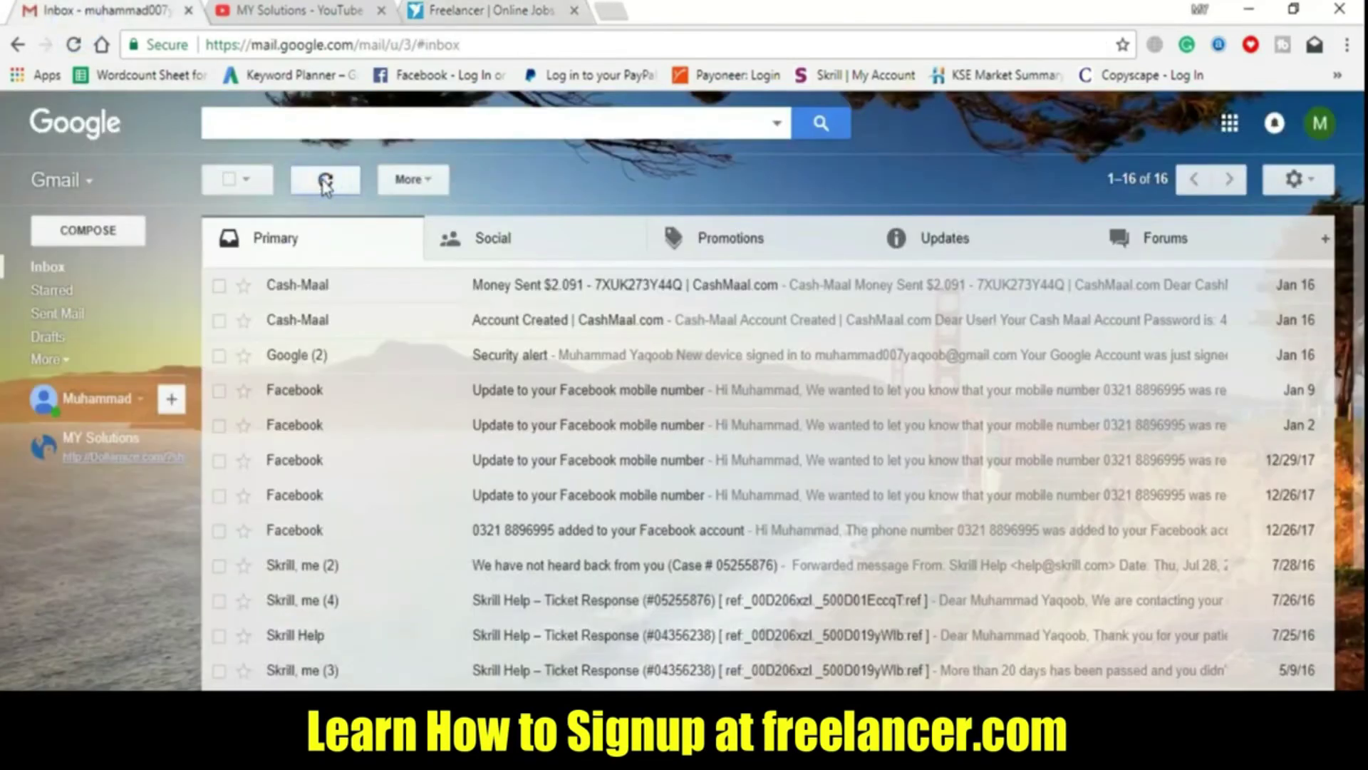
click(325, 184)
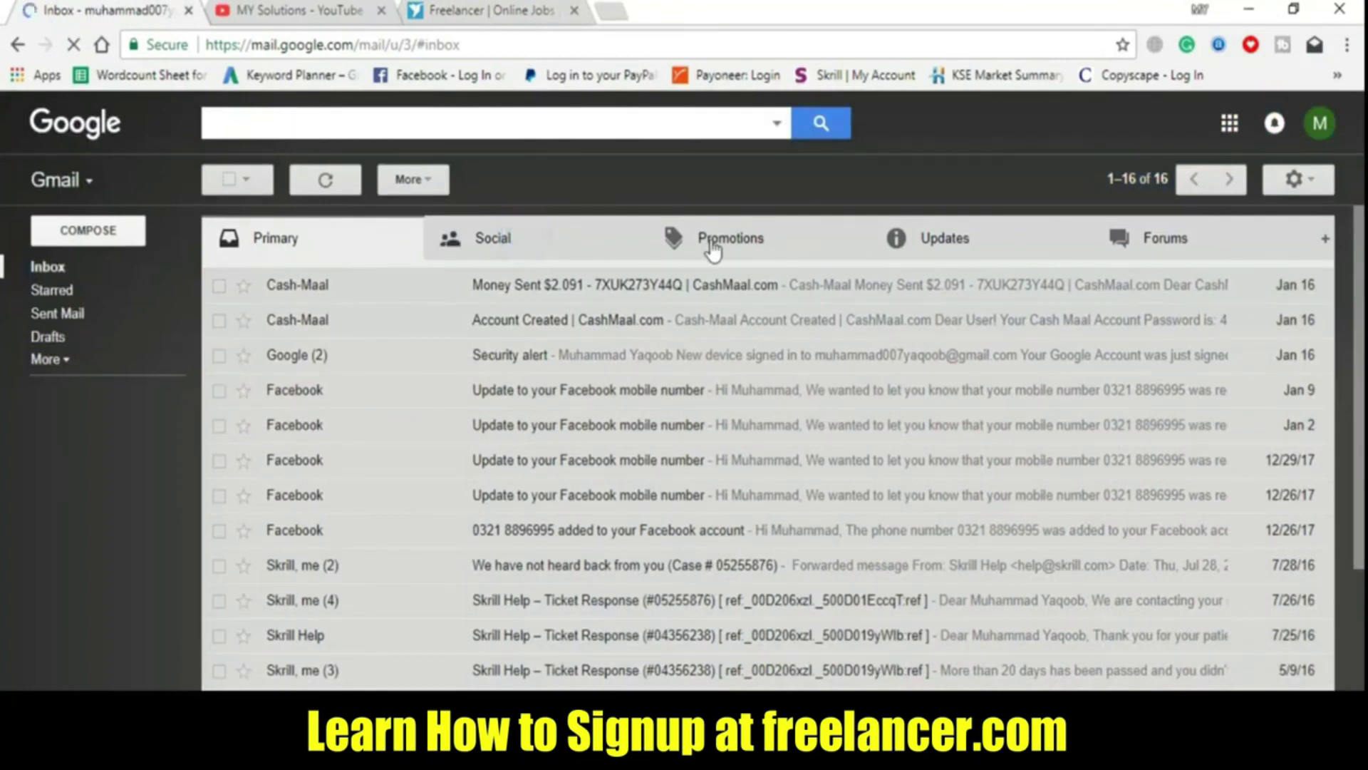
Return to the Freelancer dashboard and examine its newsfeed, membership offer, account setup progress, funds and nearby jobs
click(465, 21)
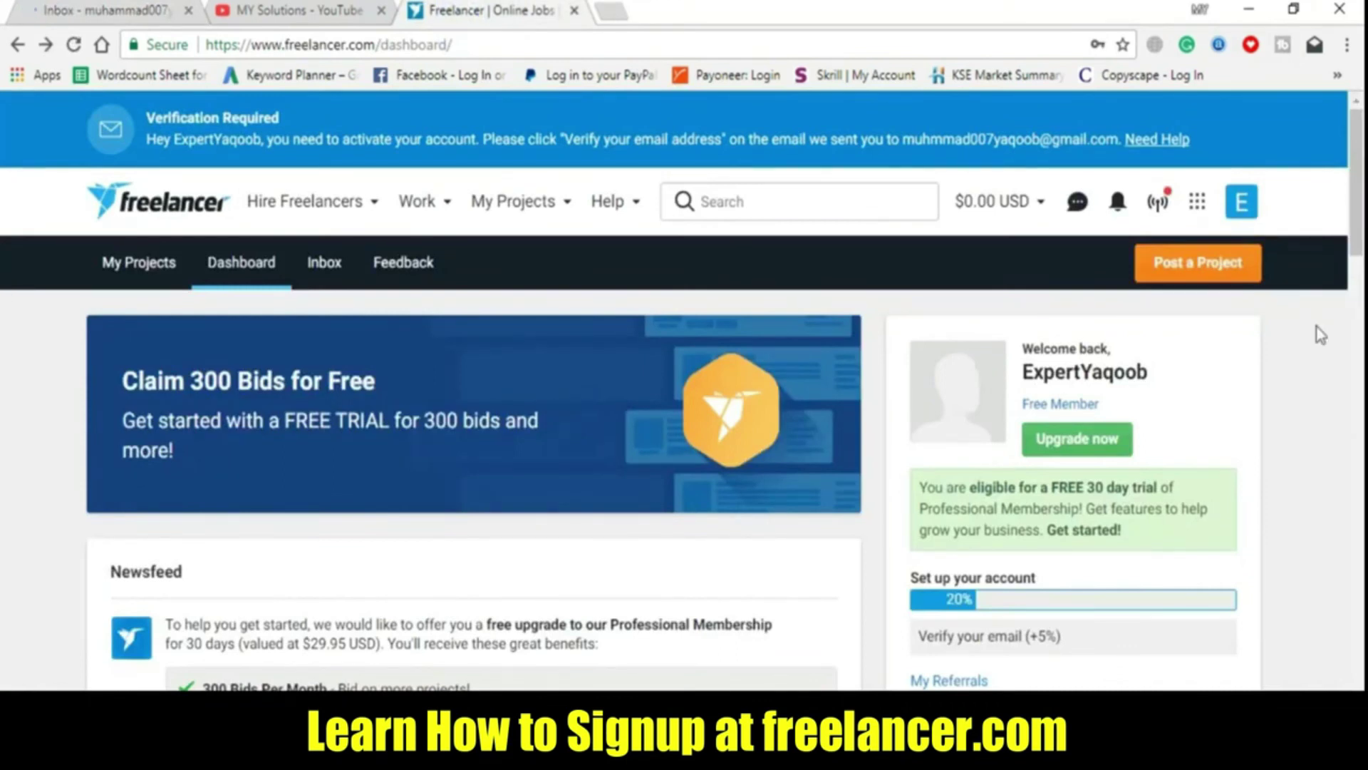
scroll(1320, 335, down, 2)
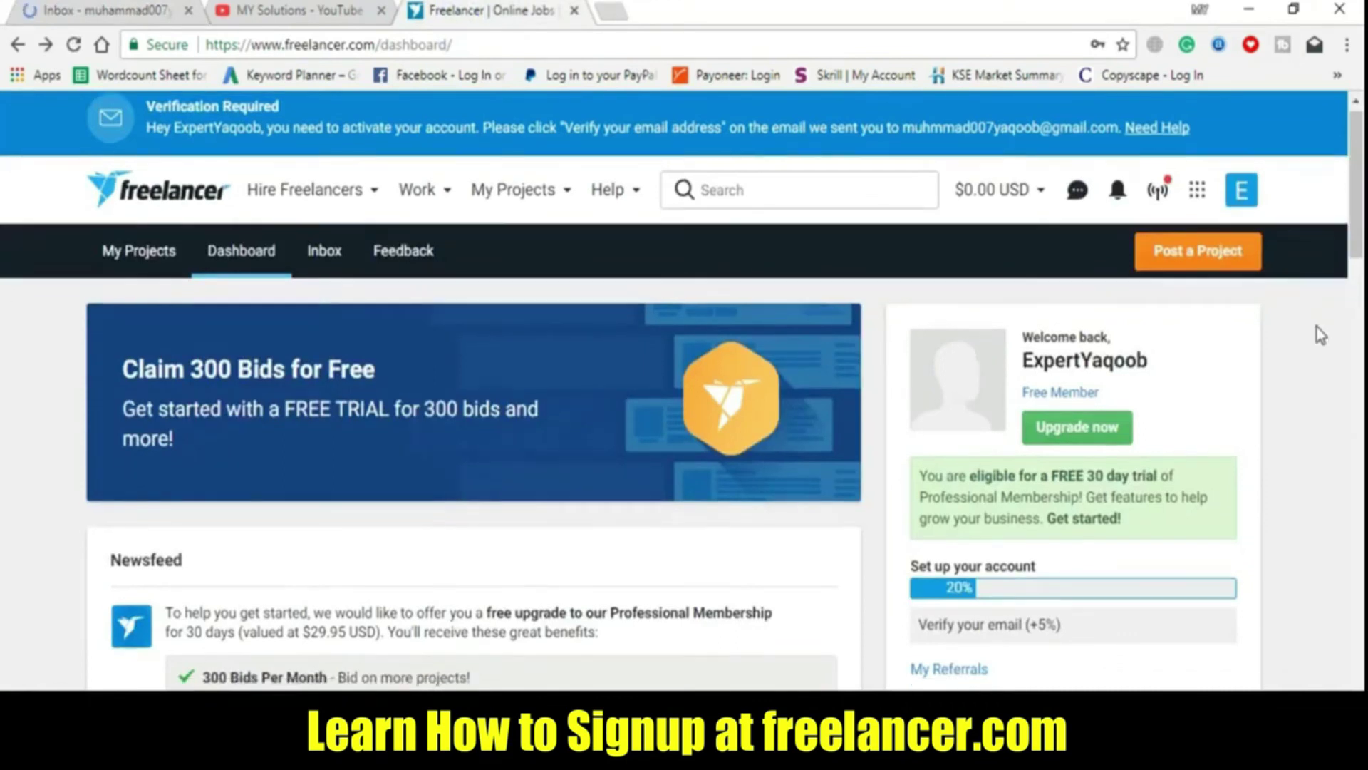
scroll(1321, 335, down, 10)
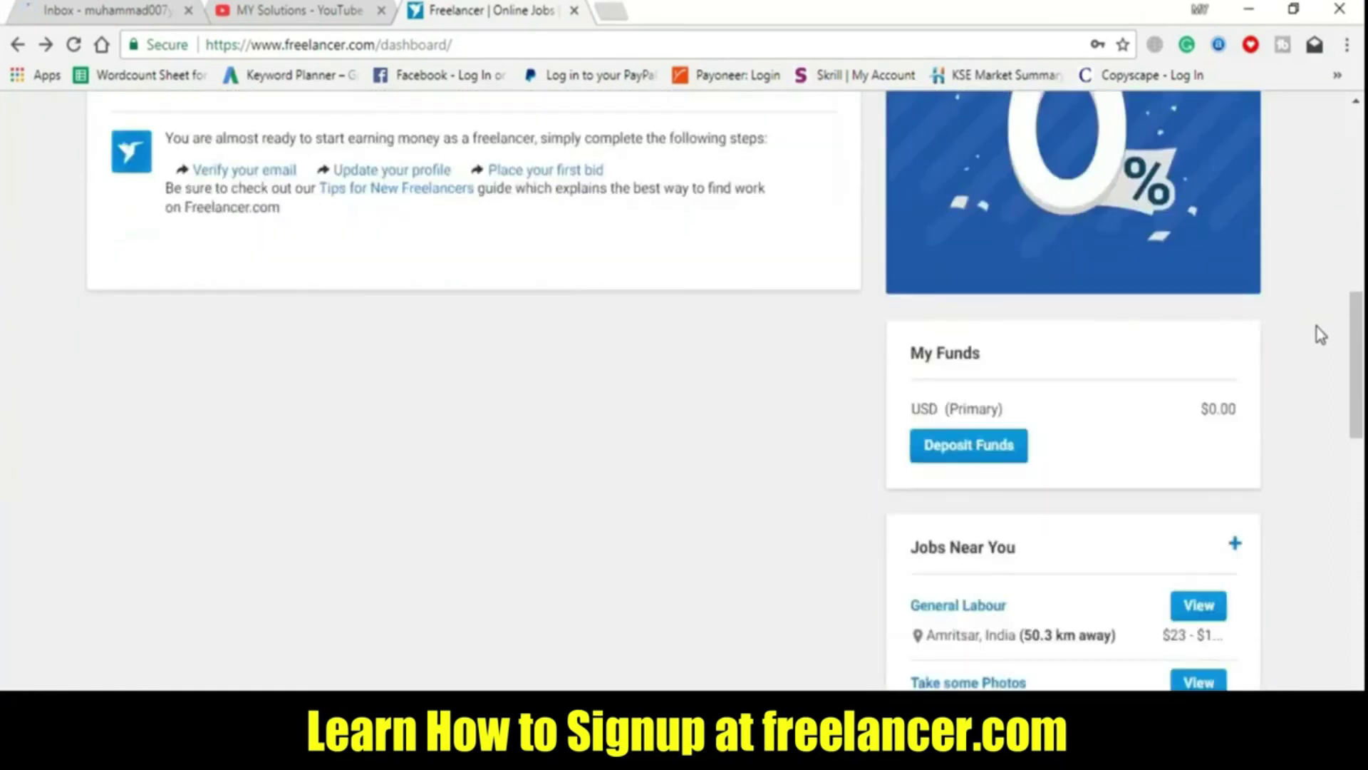
scroll(1321, 335, up, 10)
scroll(1320, 335, up, 2)
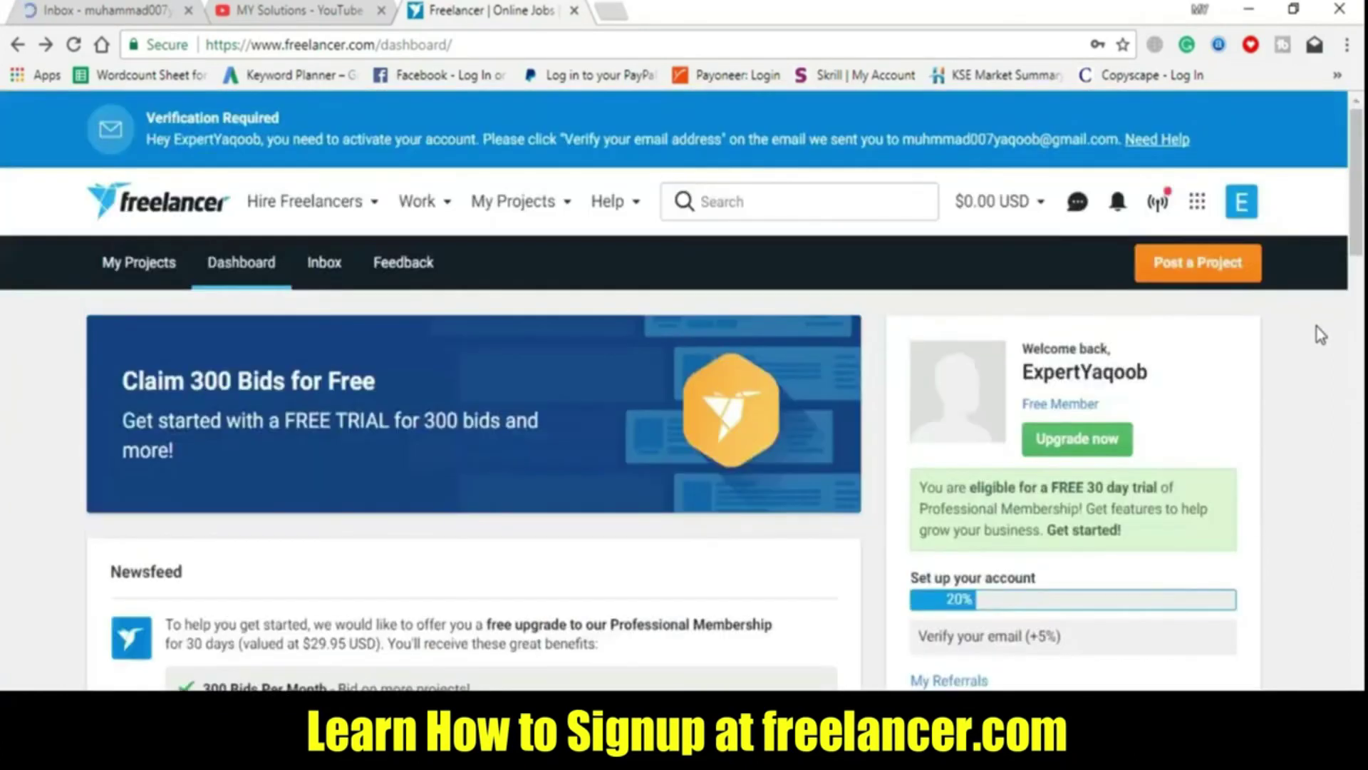
scroll(1306, 327, down, 3)
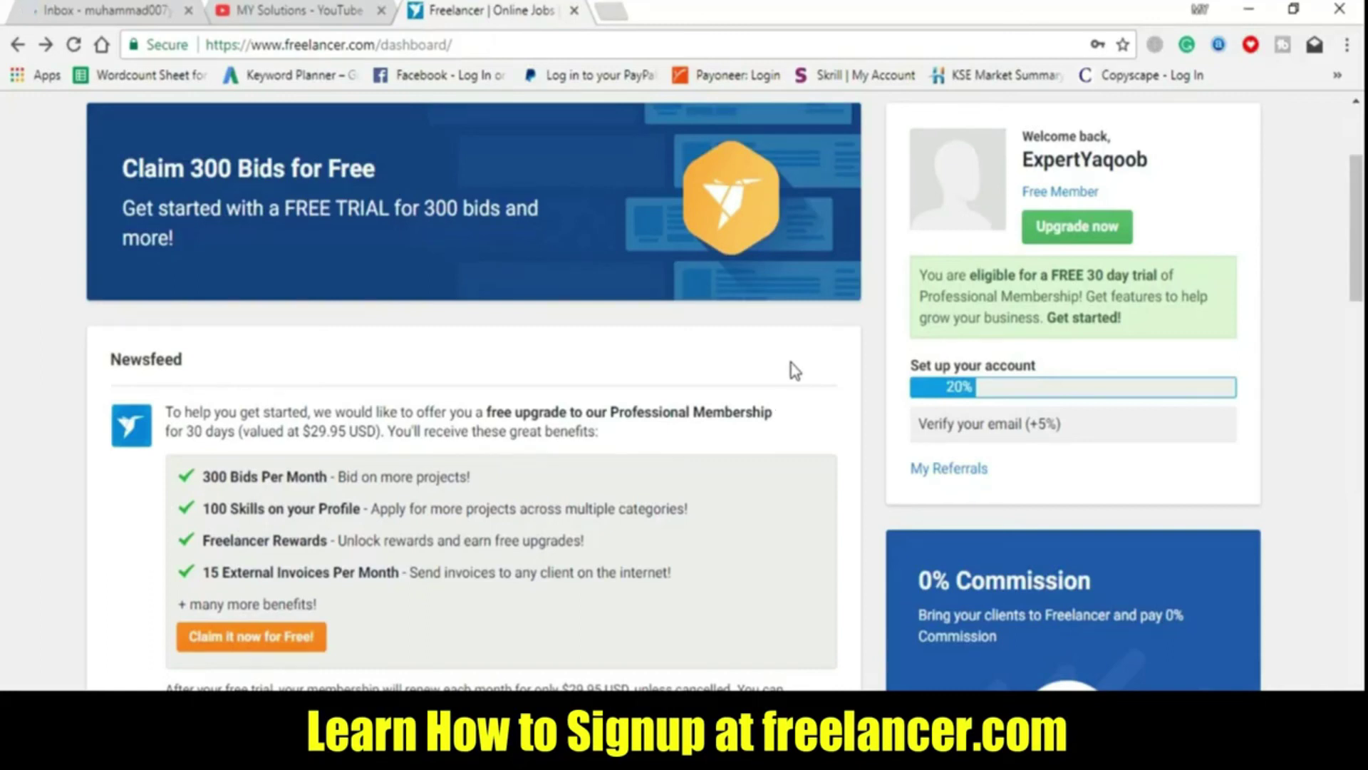
scroll(880, 367, down, 4)
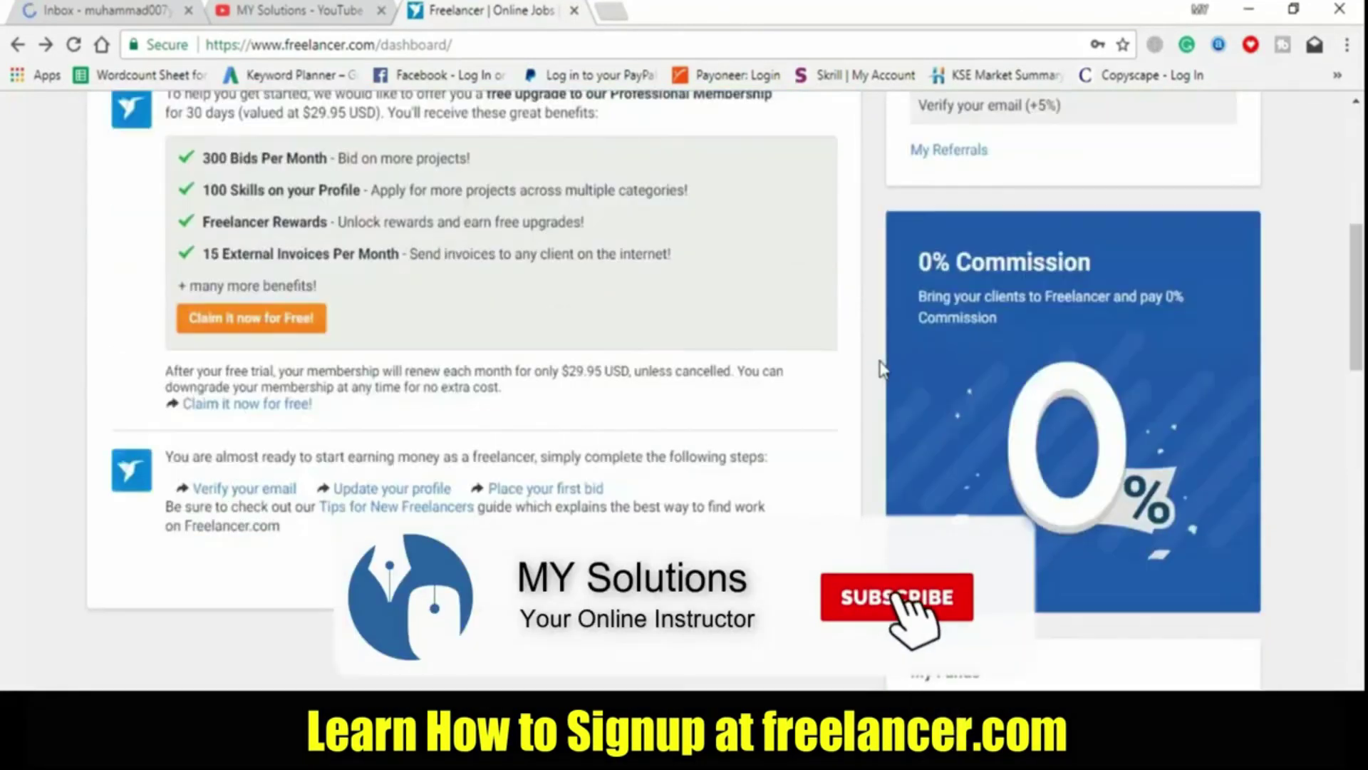
scroll(880, 369, up, 6)
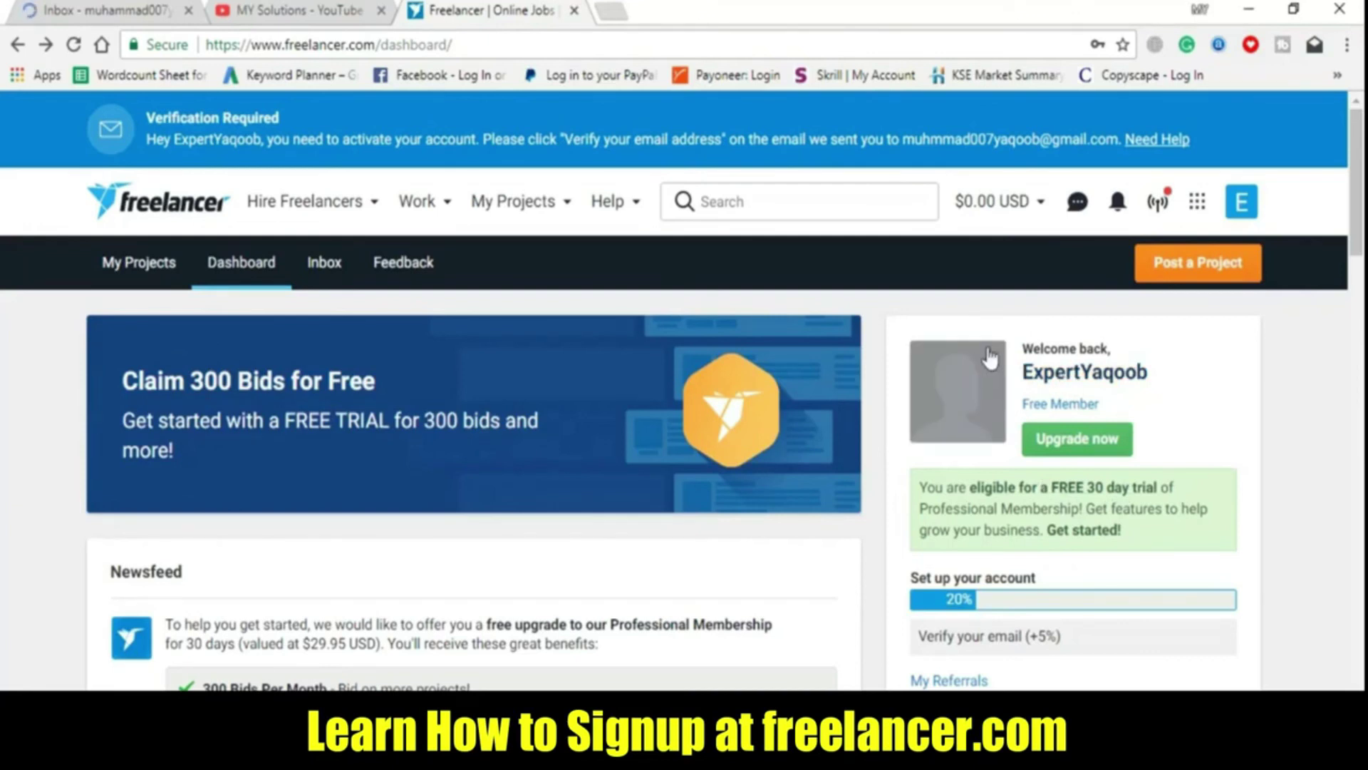
scroll(1240, 428, down, 2)
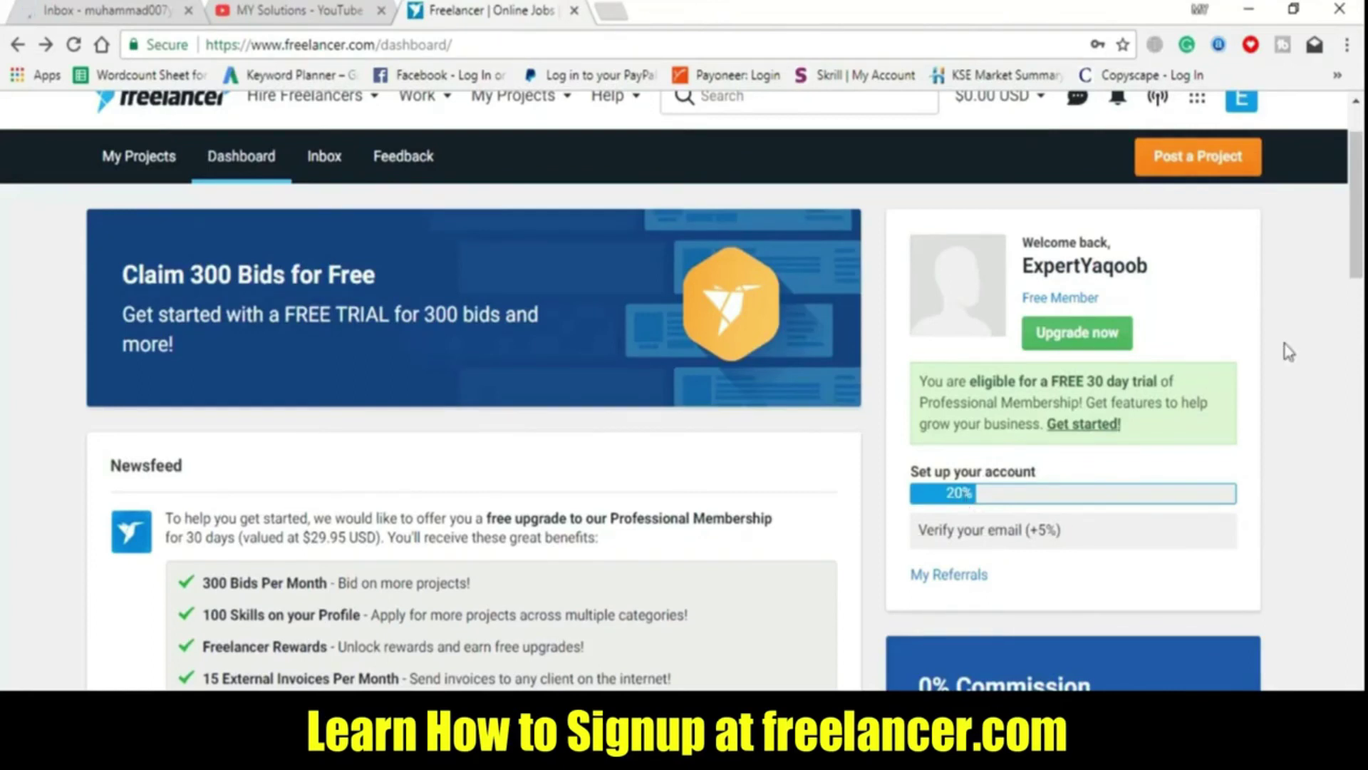
scroll(1306, 306, up, 2)
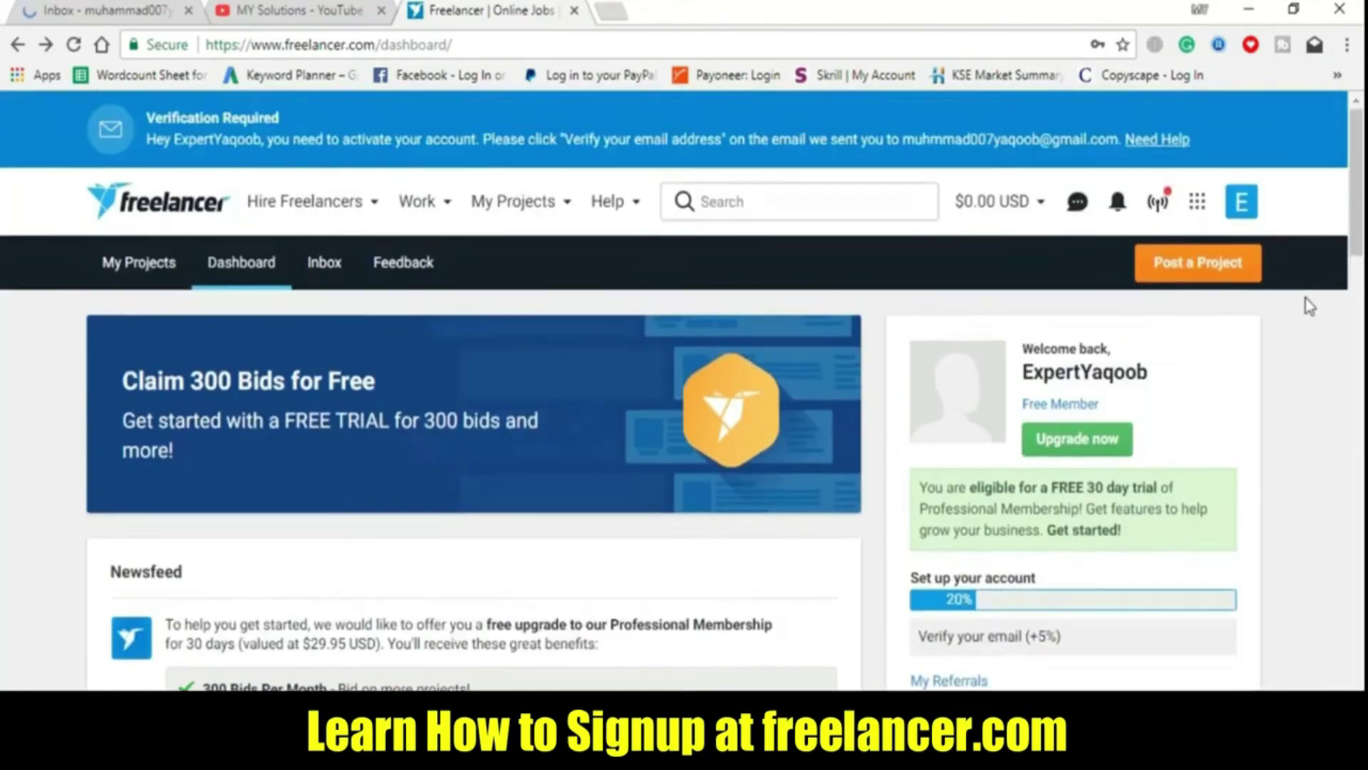
Open the Freelancer account's own profile page
click(1241, 209)
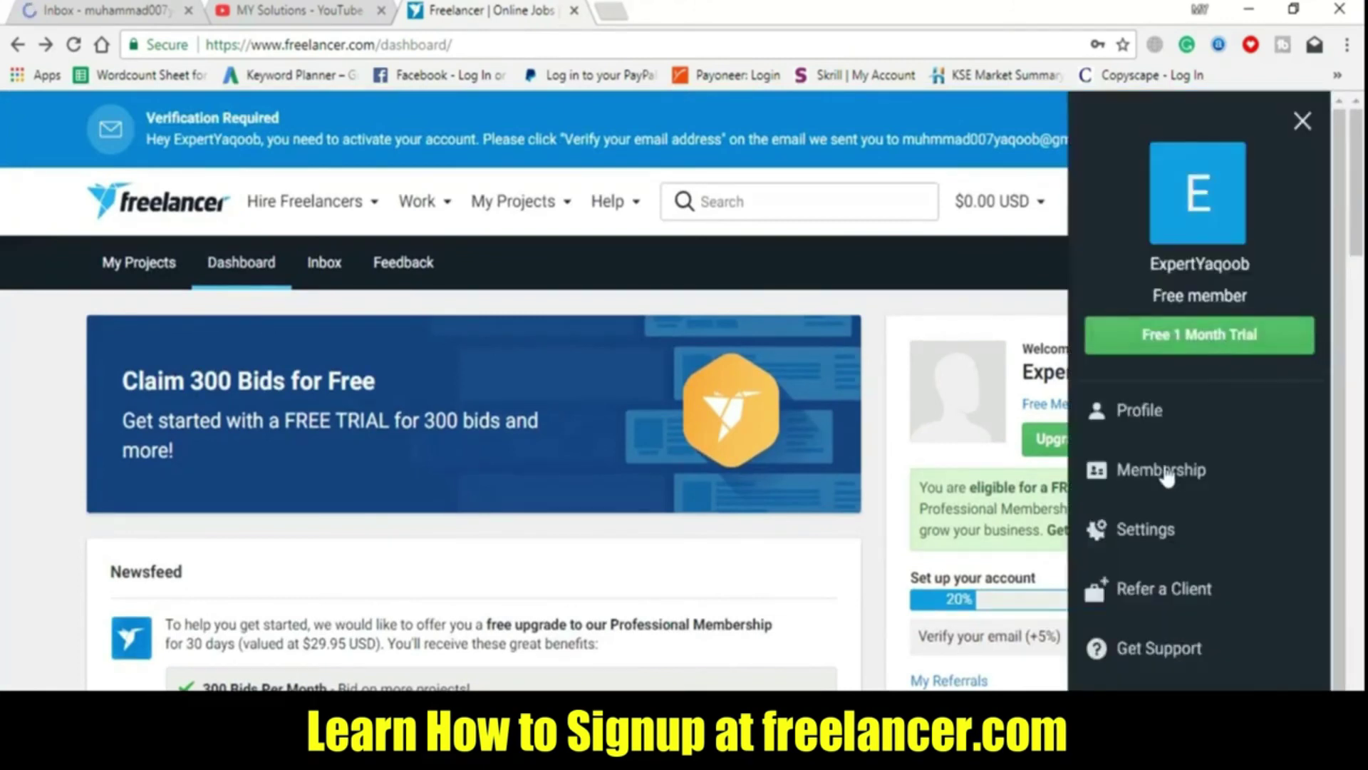
click(1142, 417)
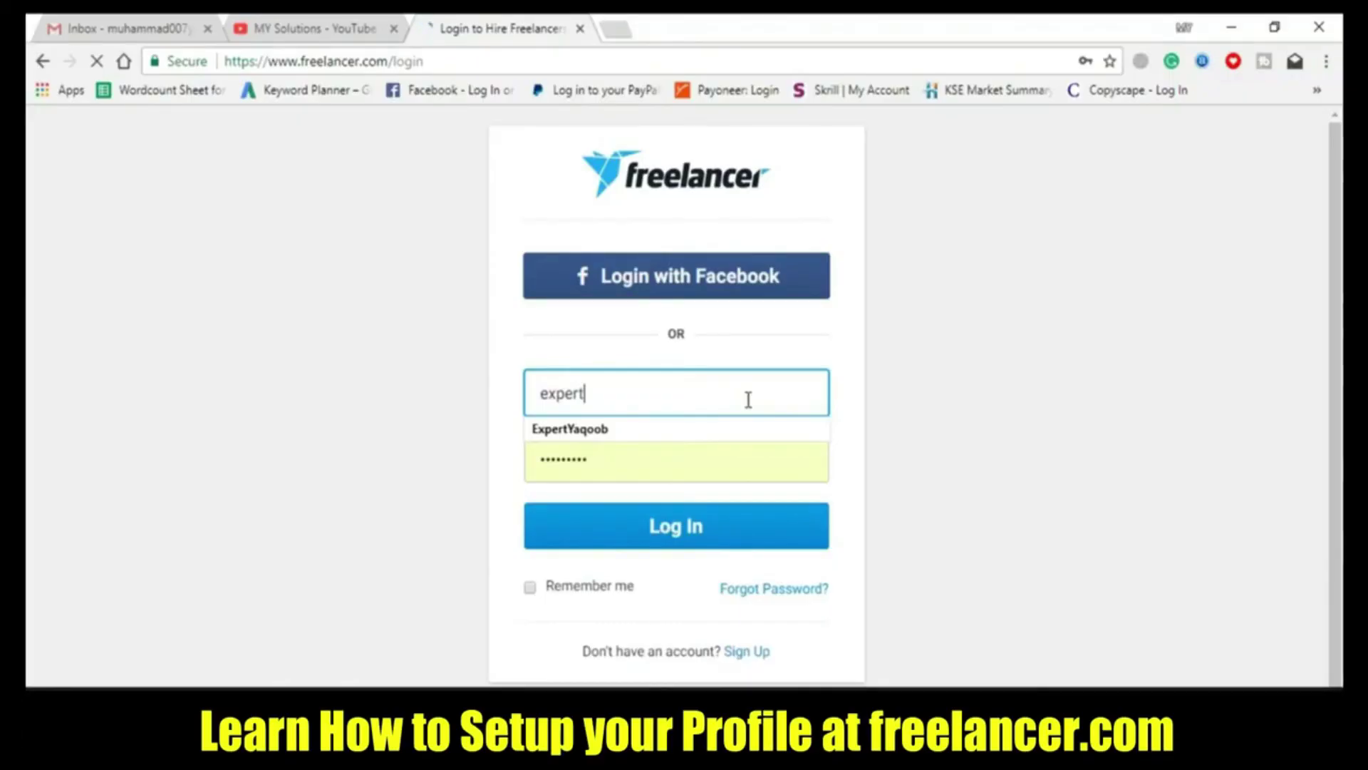
Log in to Freelancer with the suggested username and the account password, with Remember me enabled
key(Down)
key(Return)
key(Tab)
text(•••••••)
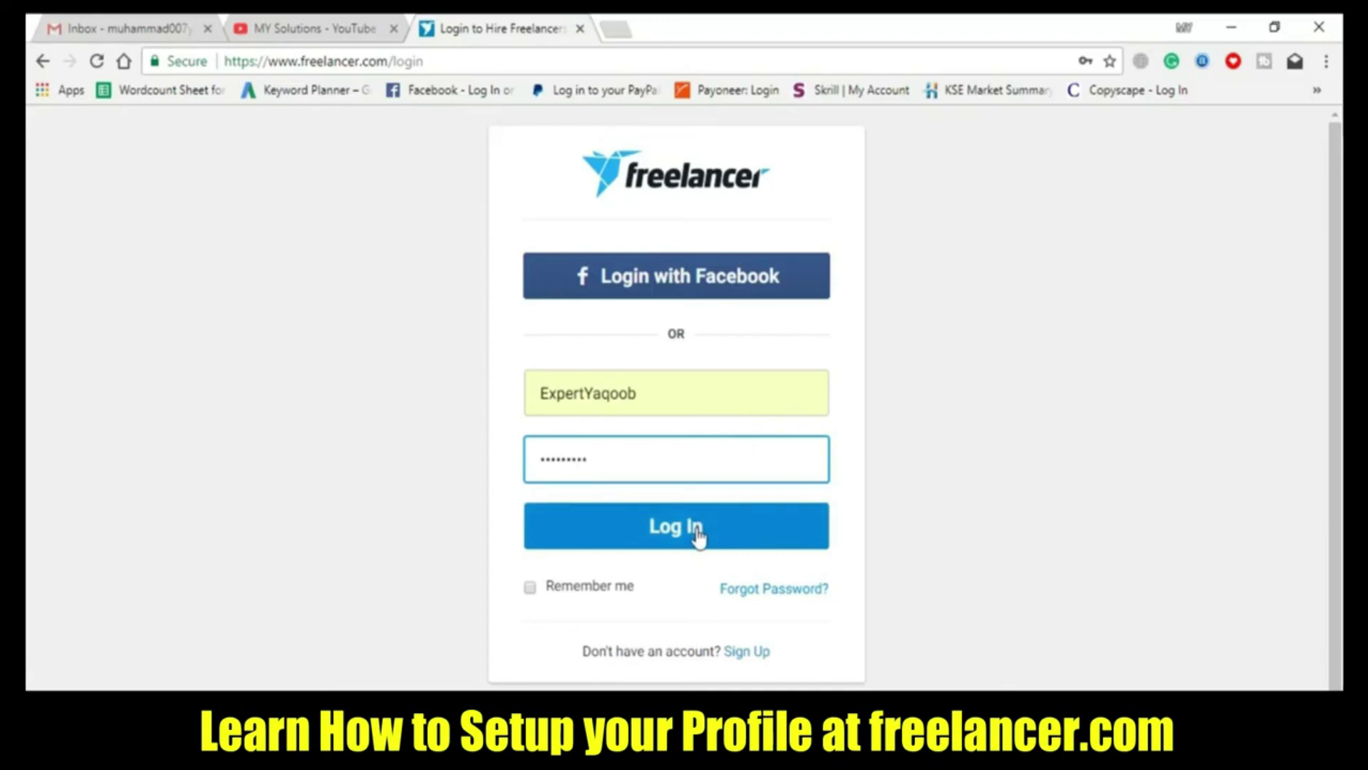
click(530, 587)
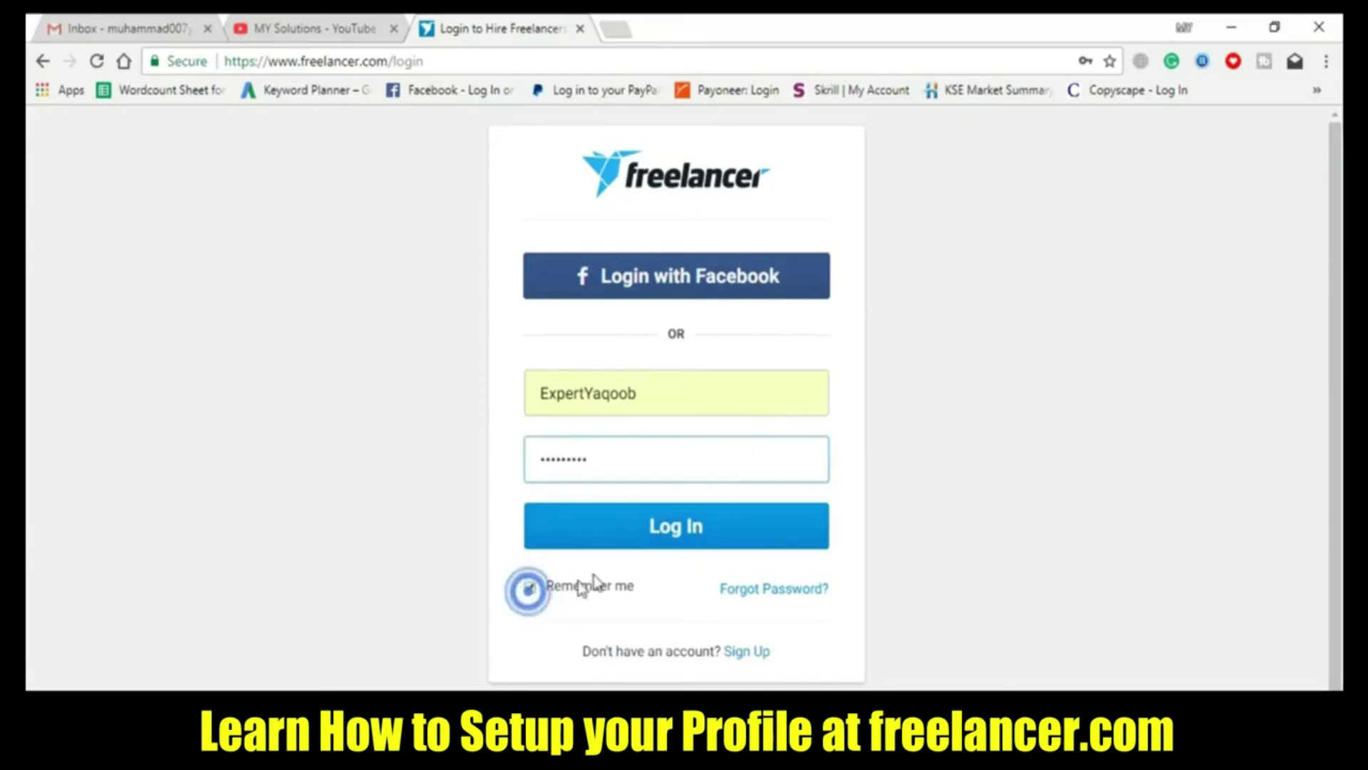
click(665, 535)
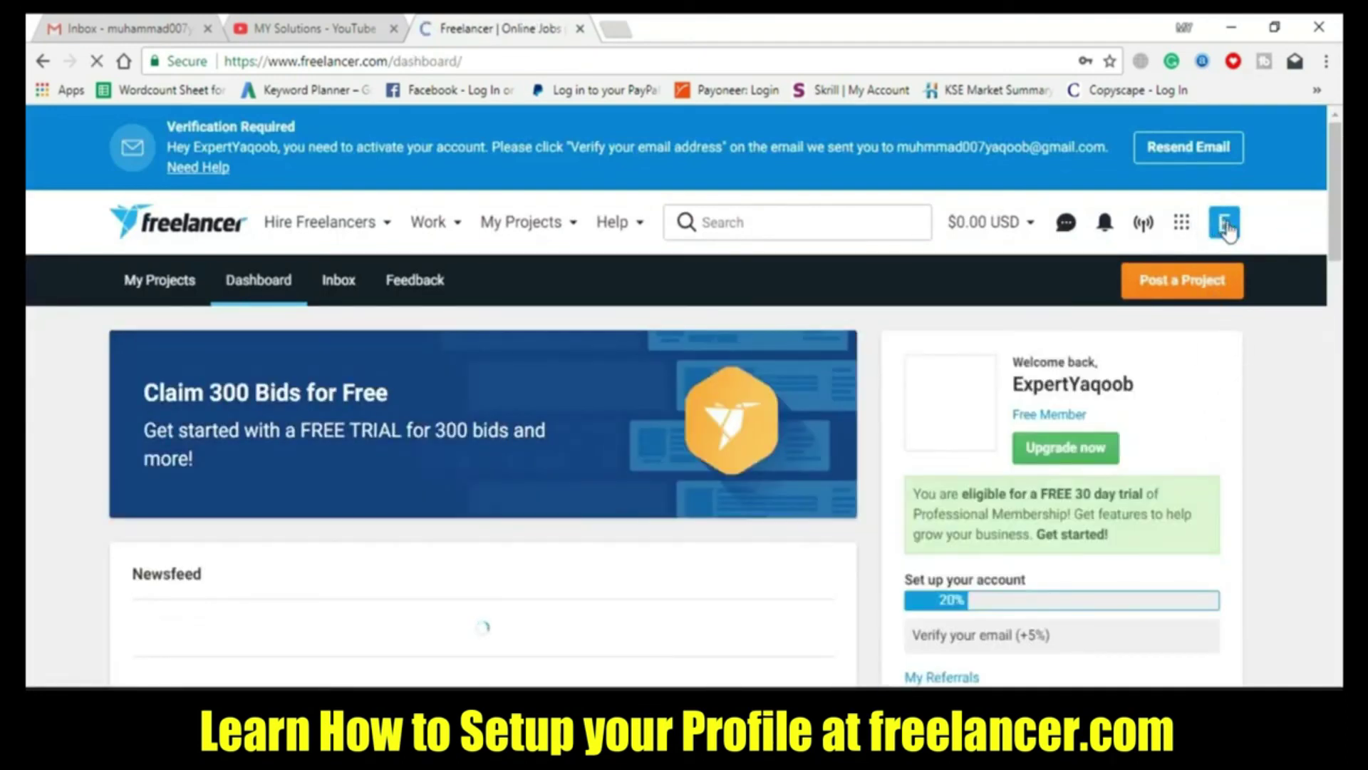
Look over the account options and the dashboard's account setup and newsfeed sections
click(1225, 225)
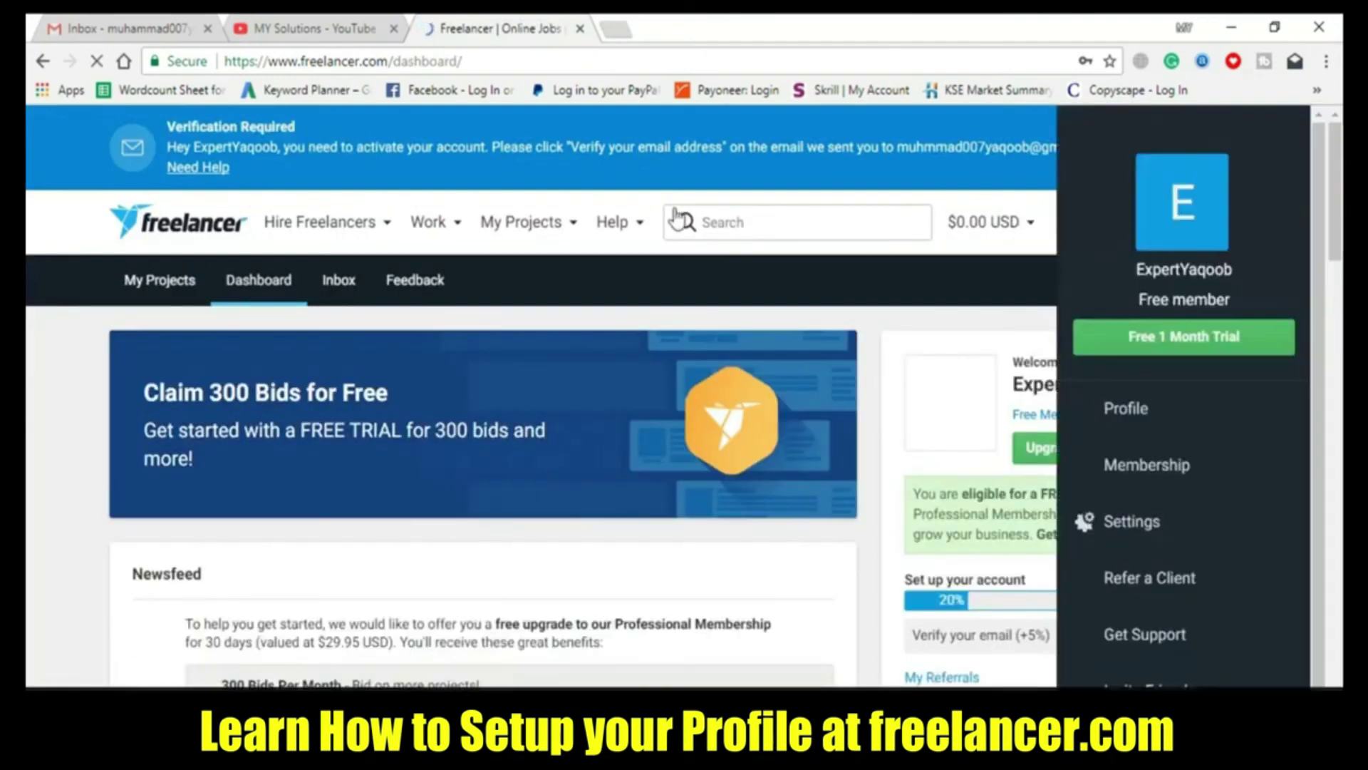
click(42, 373)
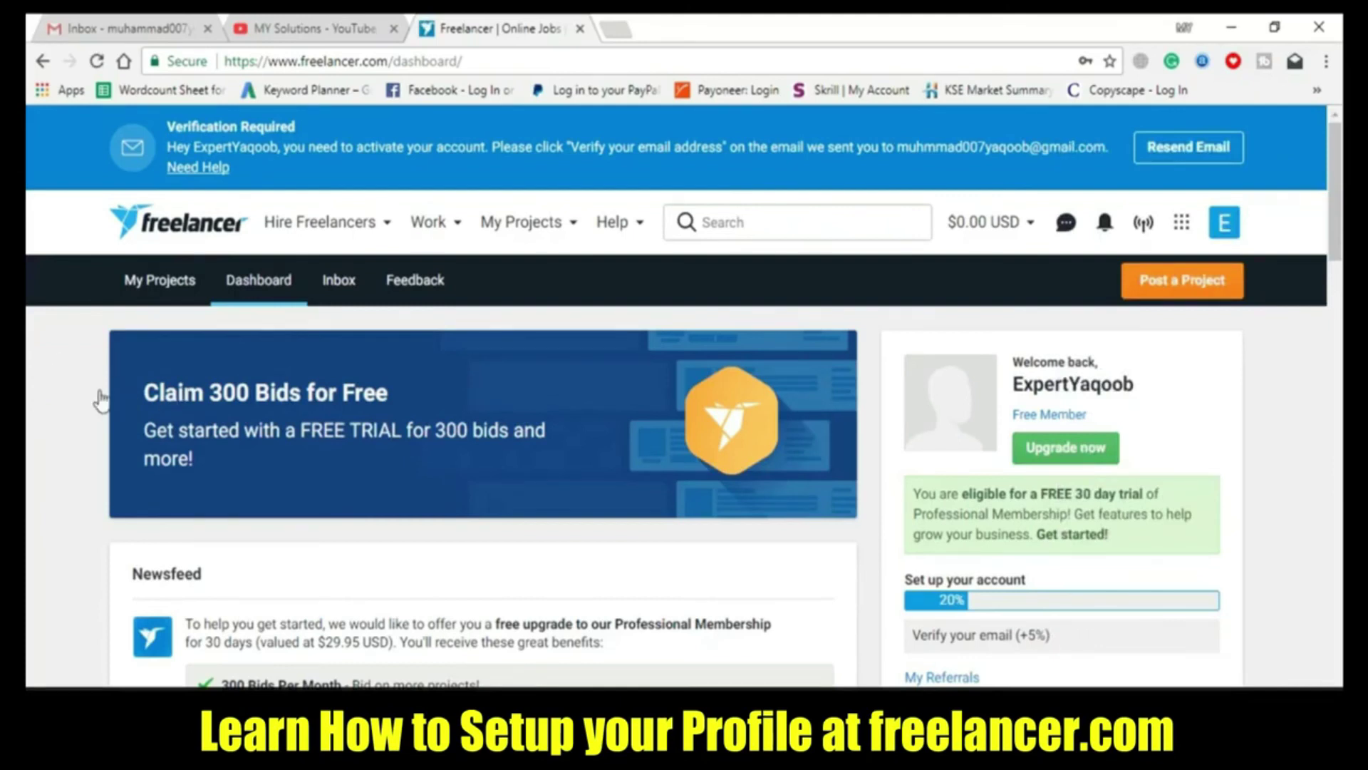
scroll(97, 394, down, 2)
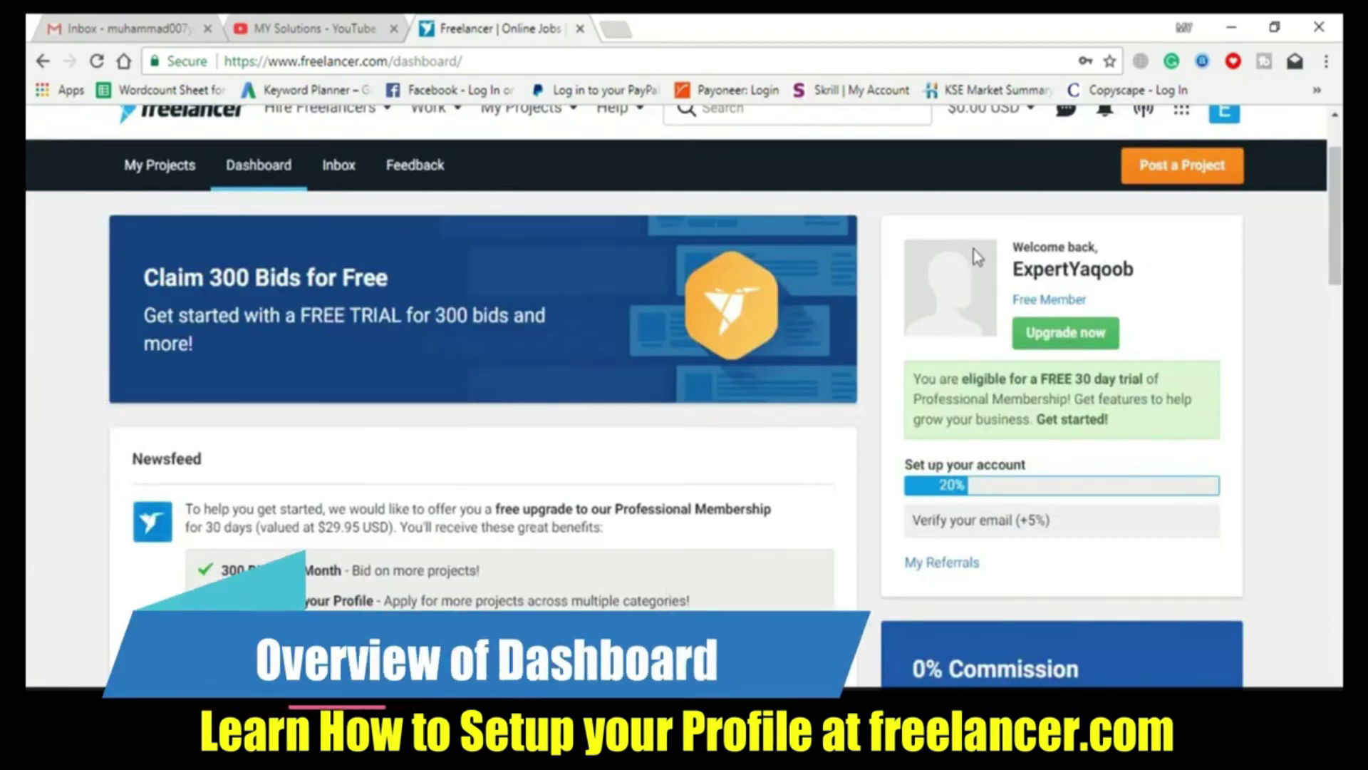
scroll(937, 350, down, 3)
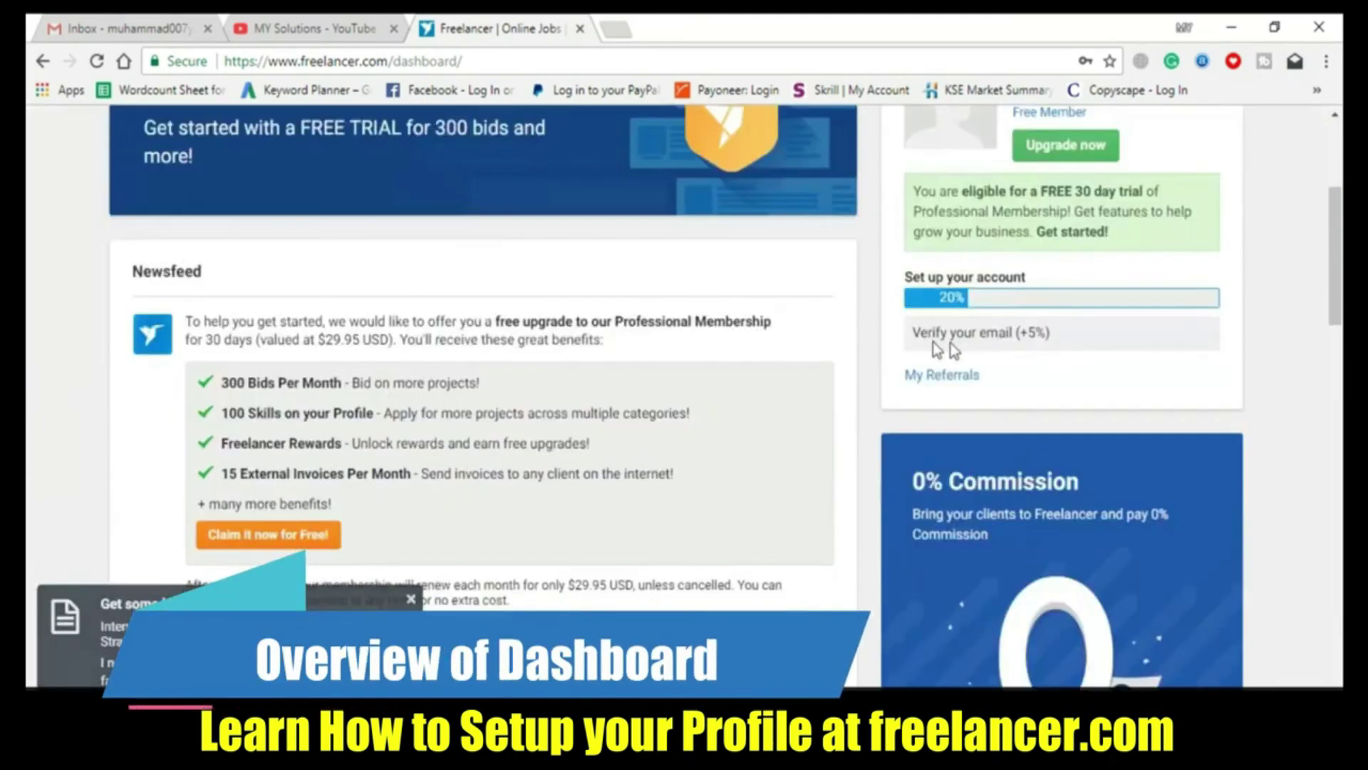
scroll(867, 388, up, 4)
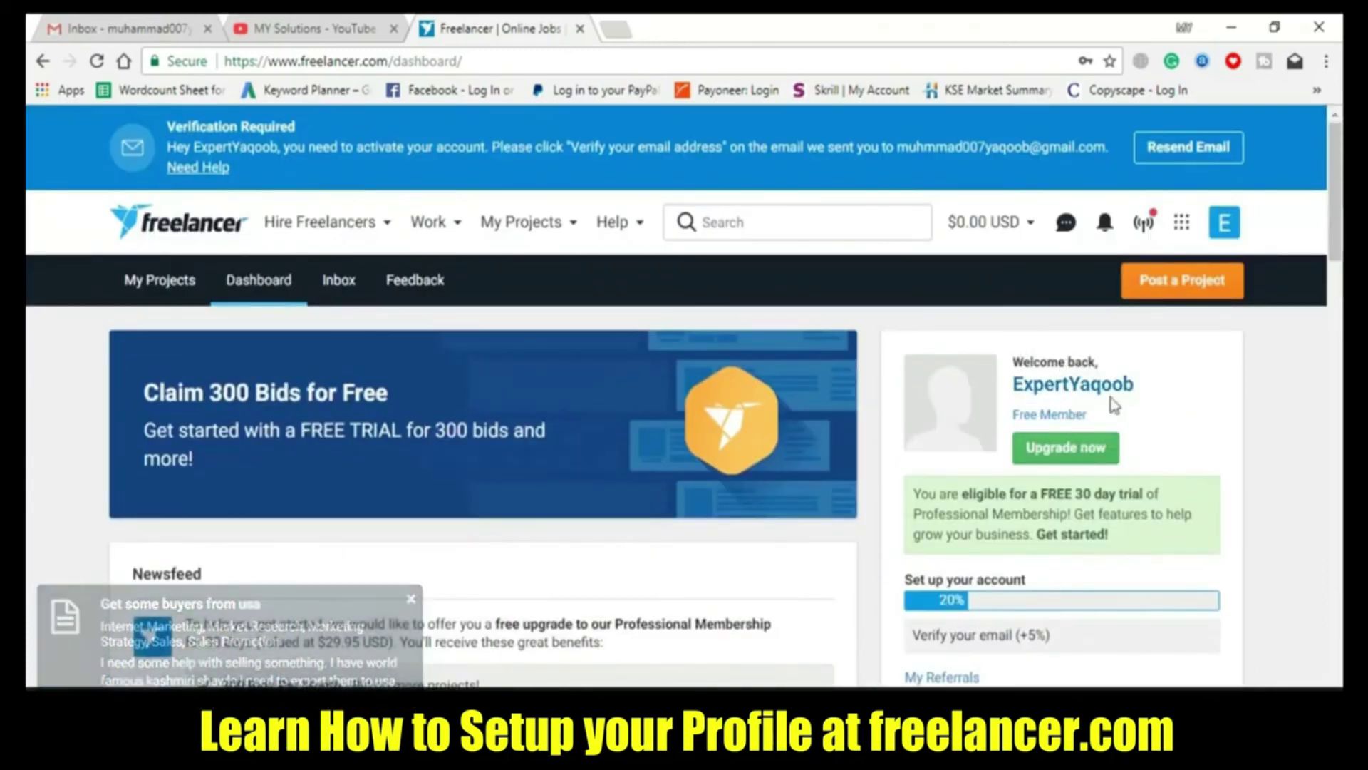
Check the dashboard's account setup section and resend the account verification email
scroll(1232, 391, down, 2)
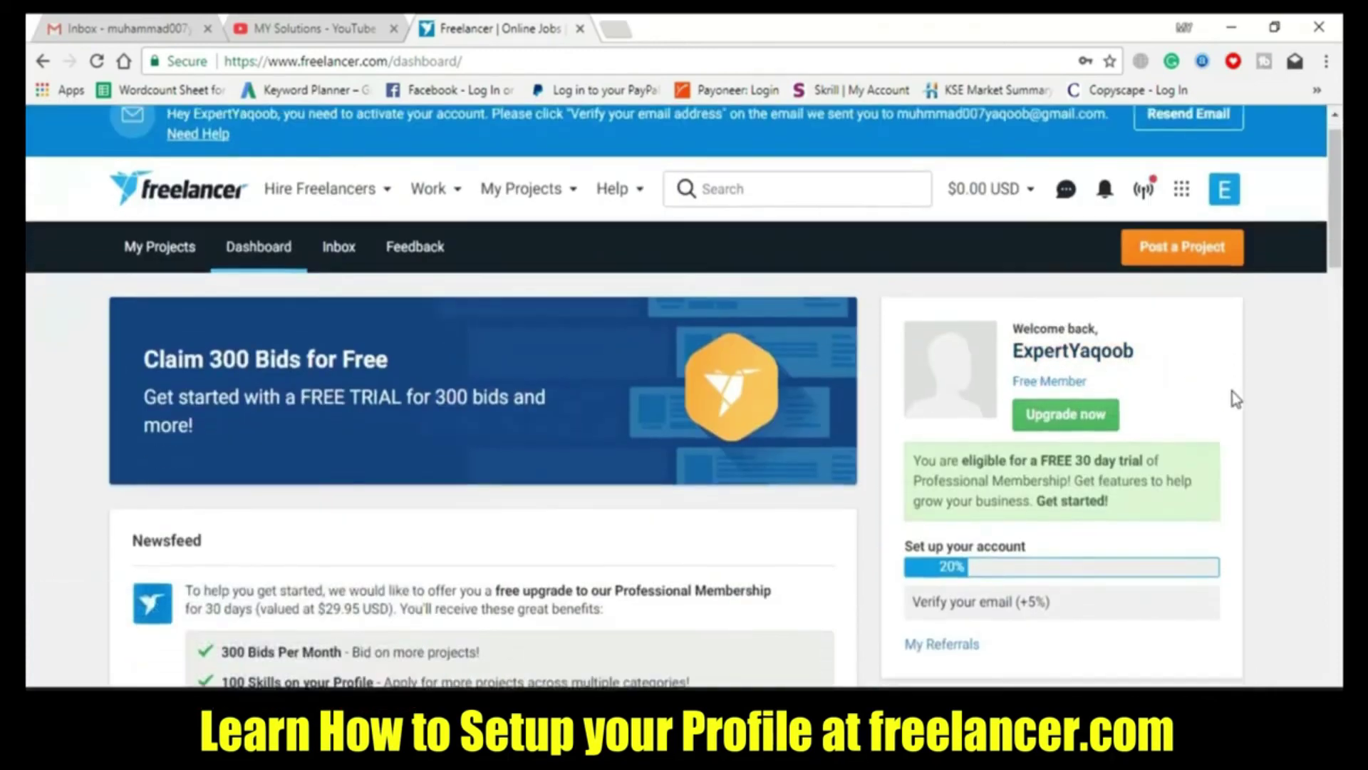
scroll(956, 451, down, 4)
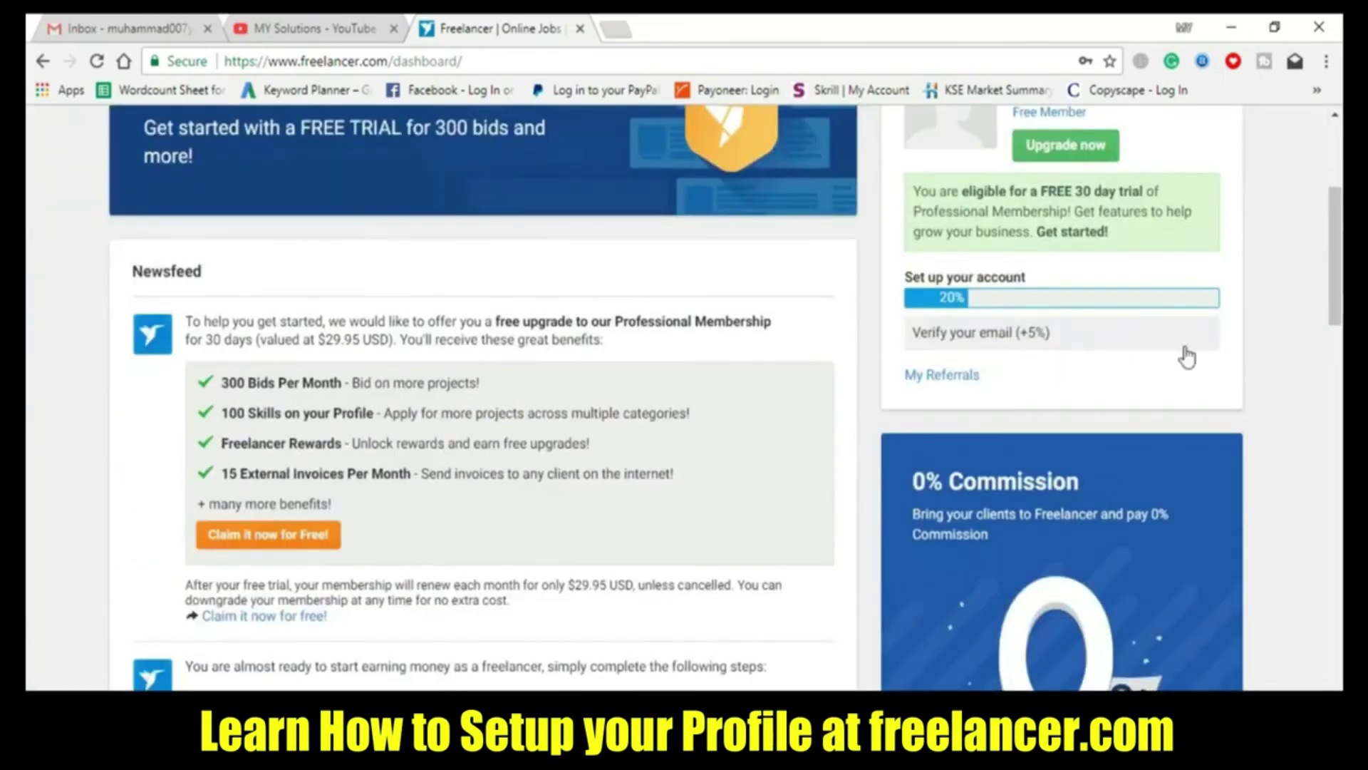
scroll(1223, 349, up, 4)
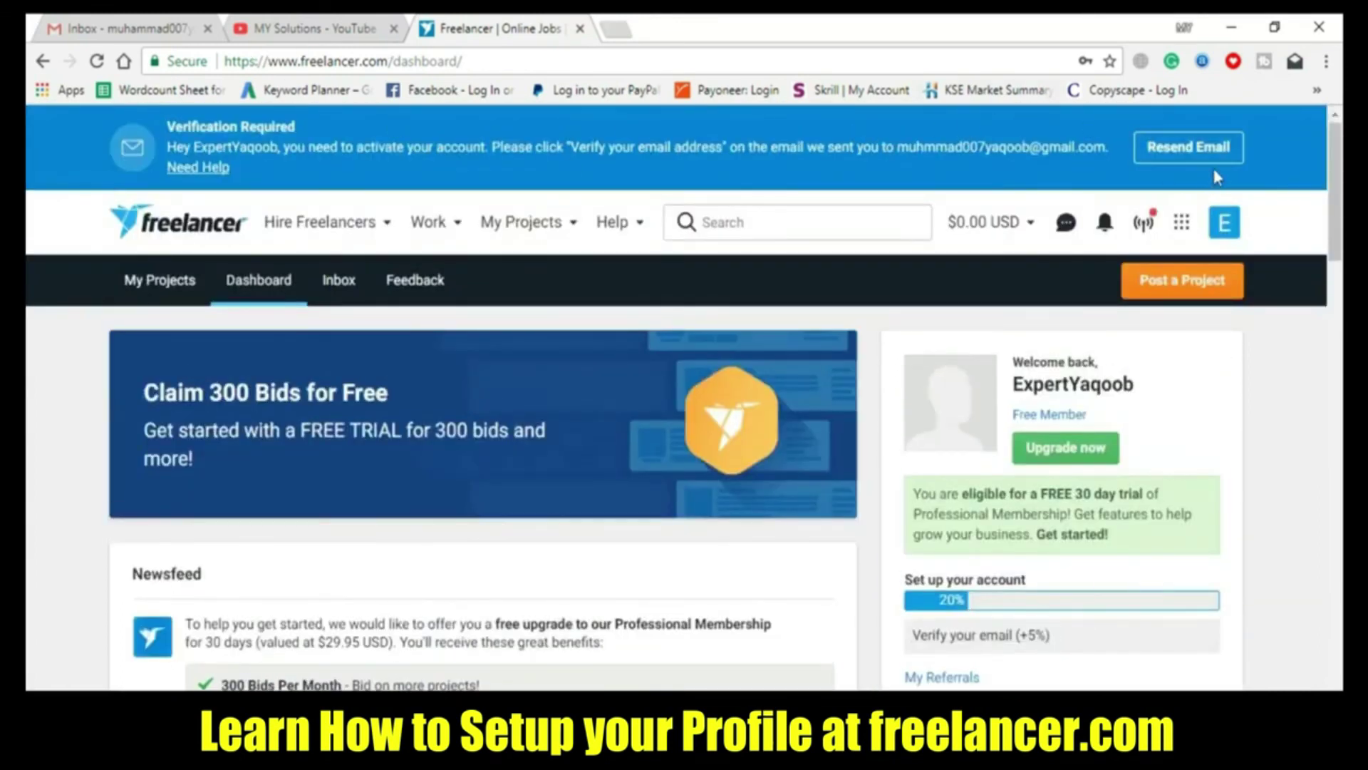
click(1202, 149)
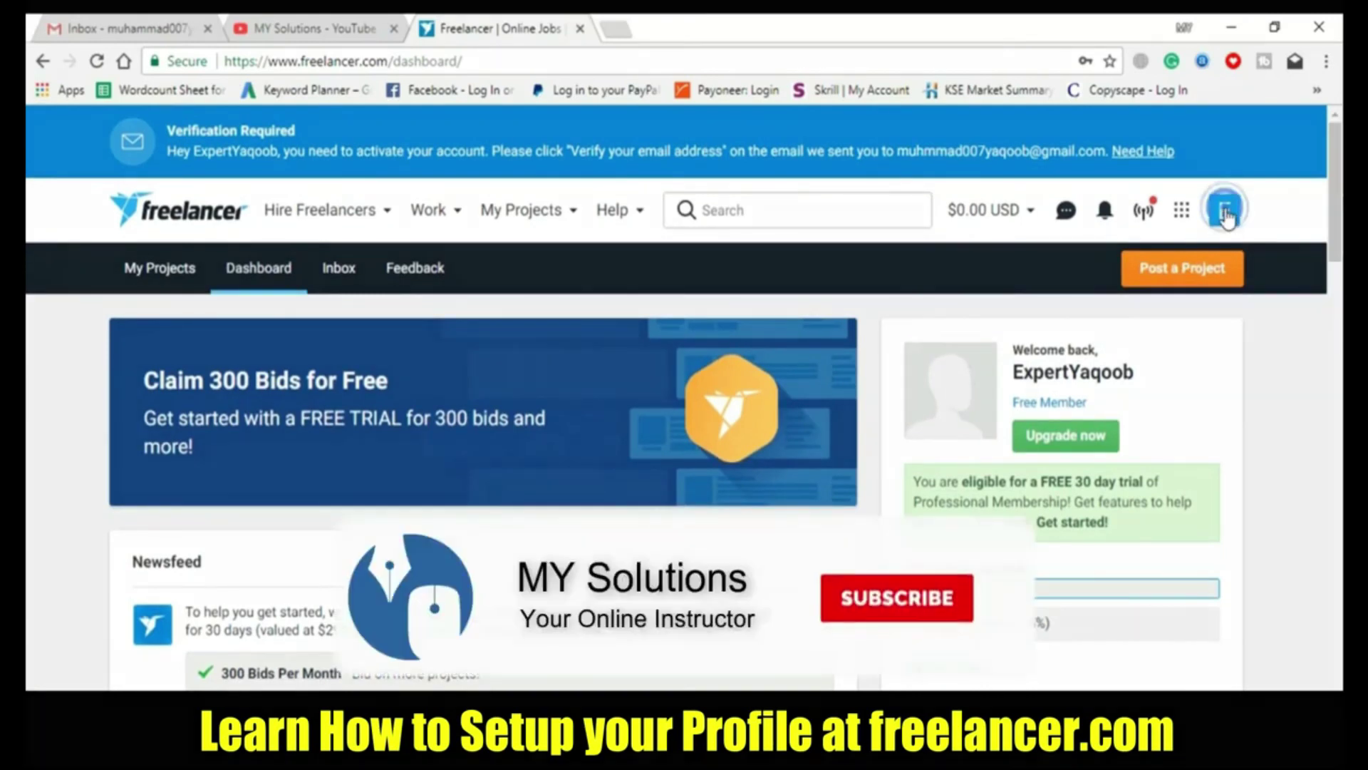
Open the account's own profile page and save the professional headline "Internet Marketing Specialist"
click(1224, 212)
click(1133, 413)
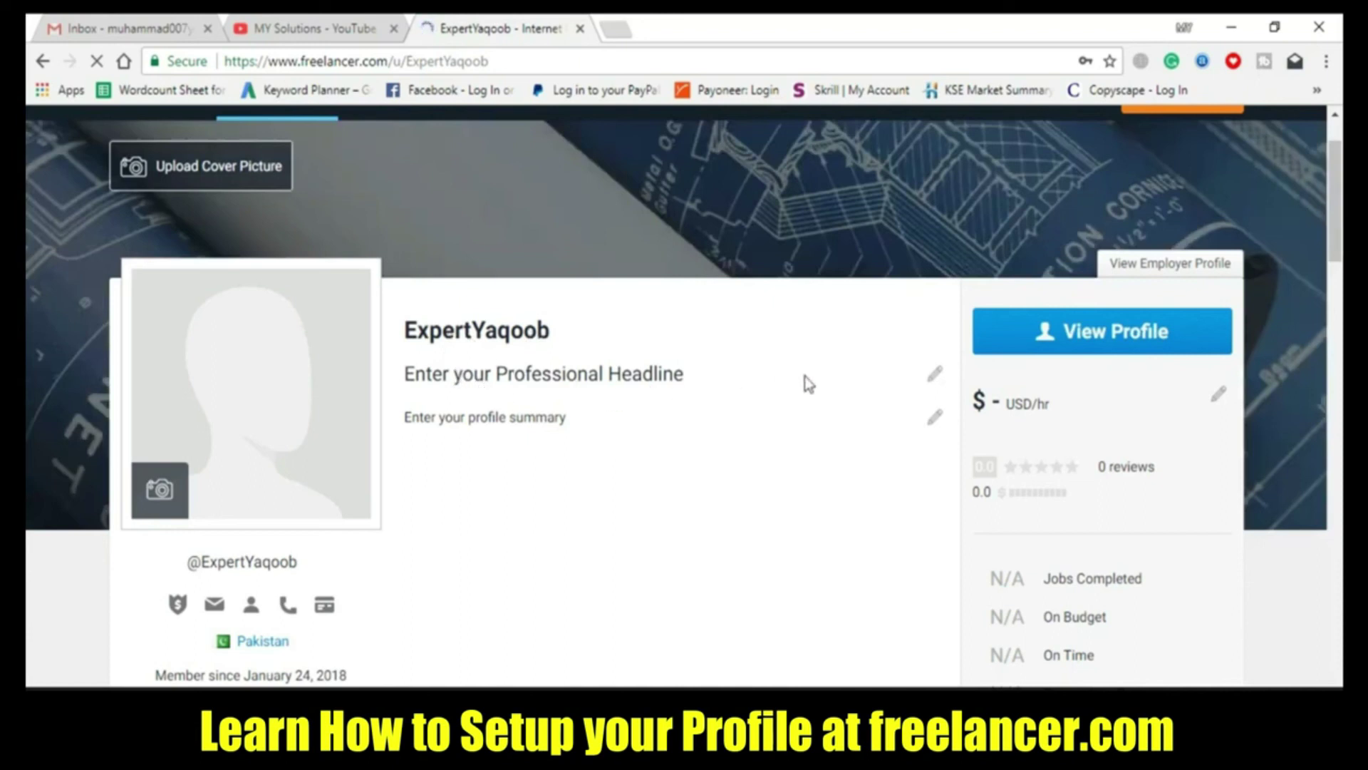
click(501, 383)
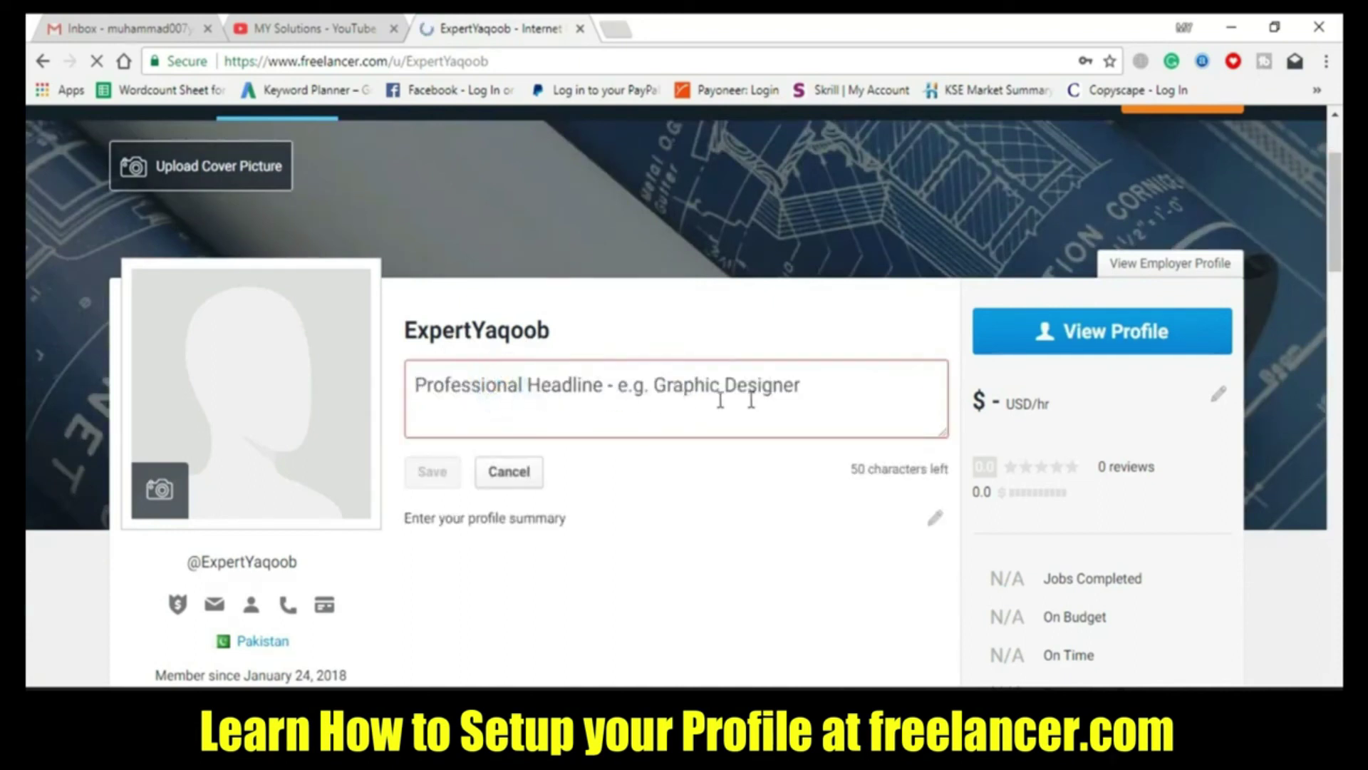
text(Internet Marketing Specialist)
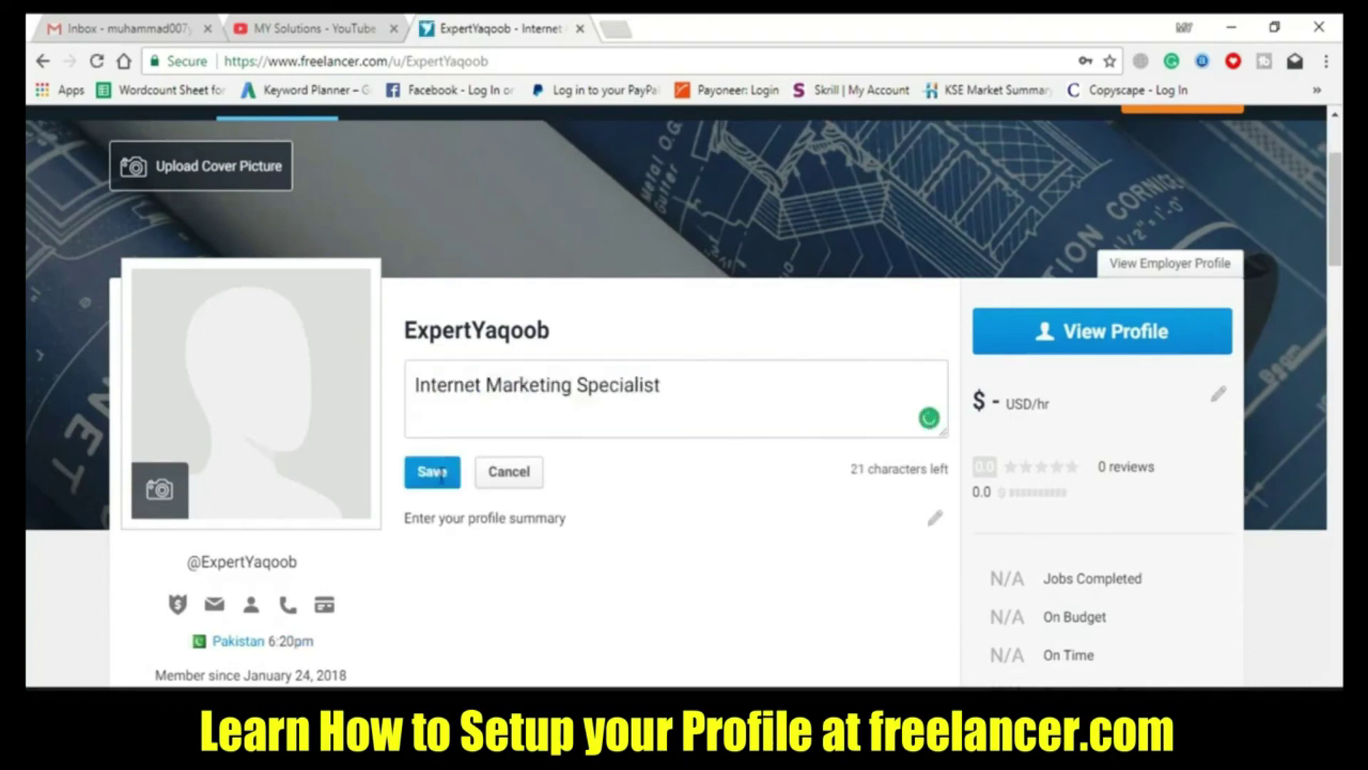
click(439, 474)
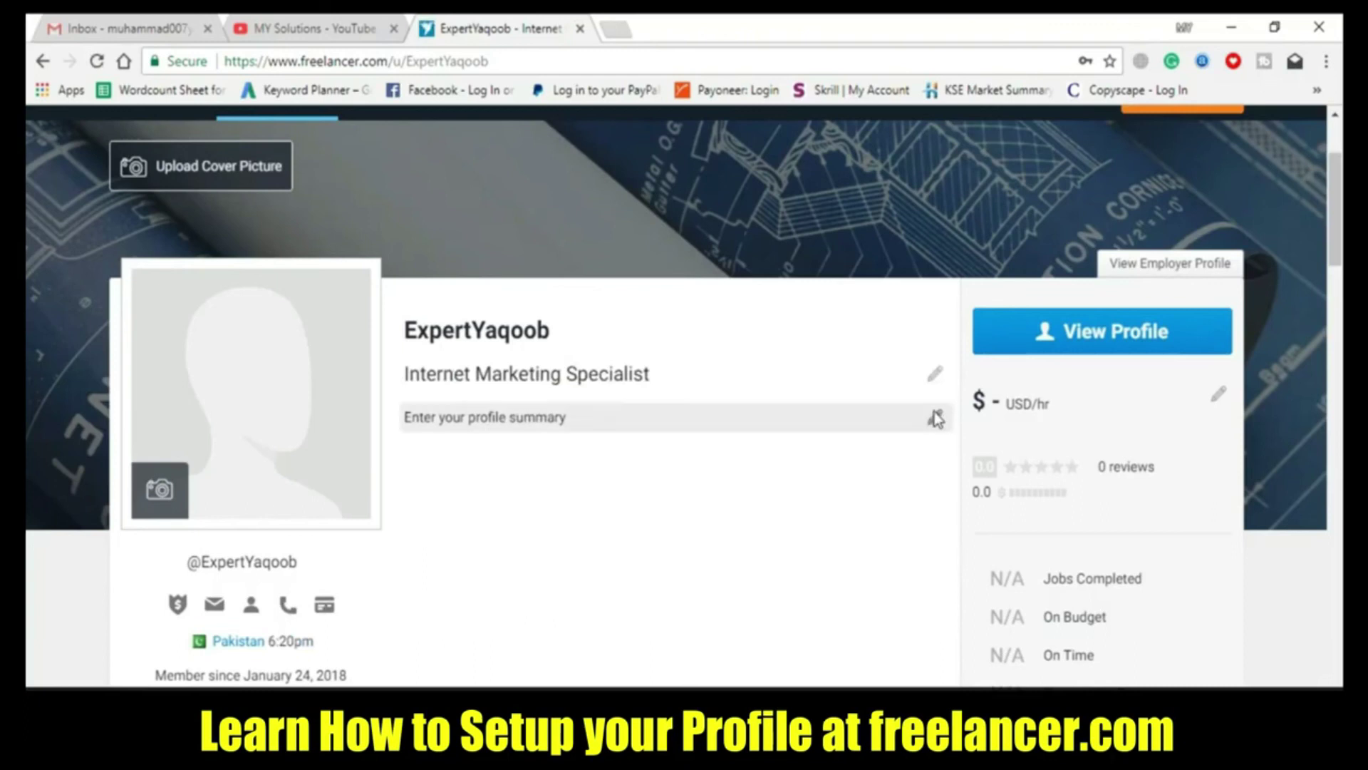
Save a profile summary that greets clients, presents internet marketing expertise, invites contact and closes with the freelancer's name
click(935, 419)
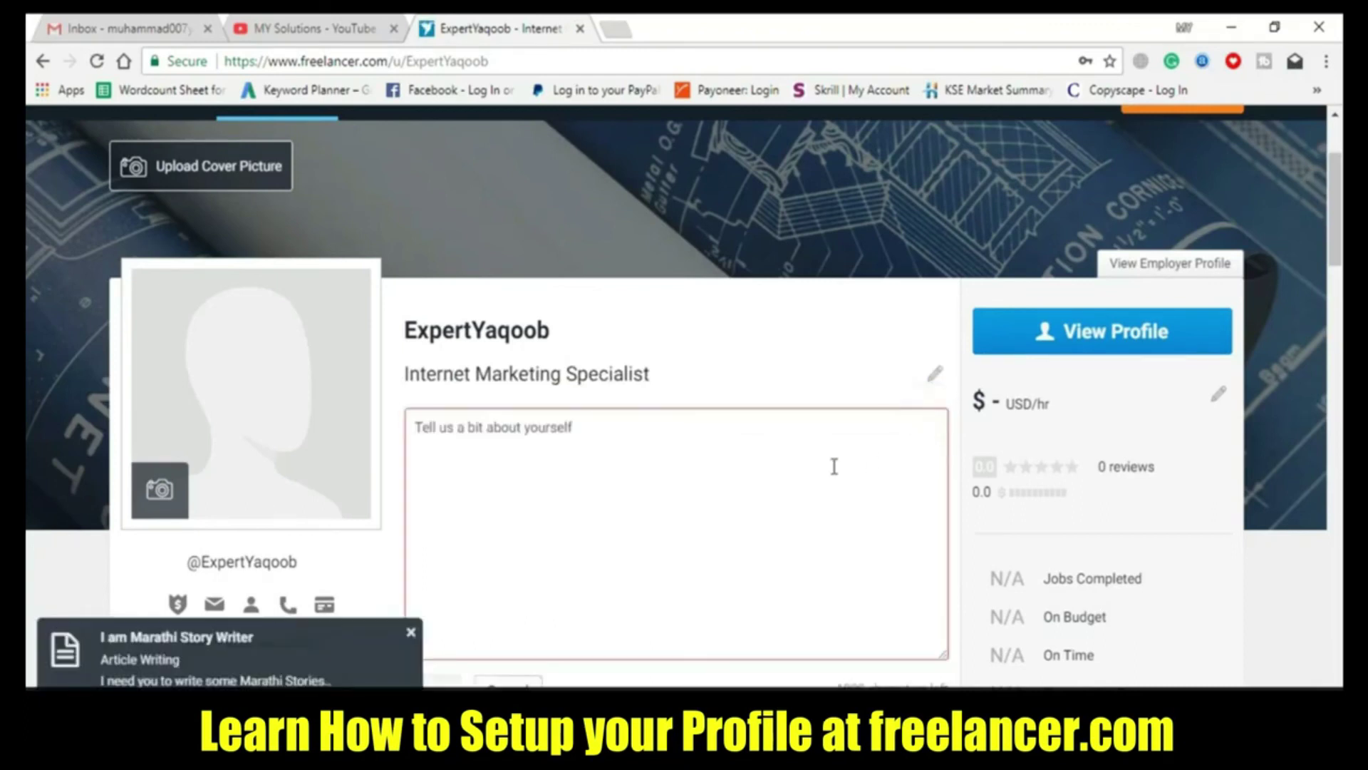
click(586, 438)
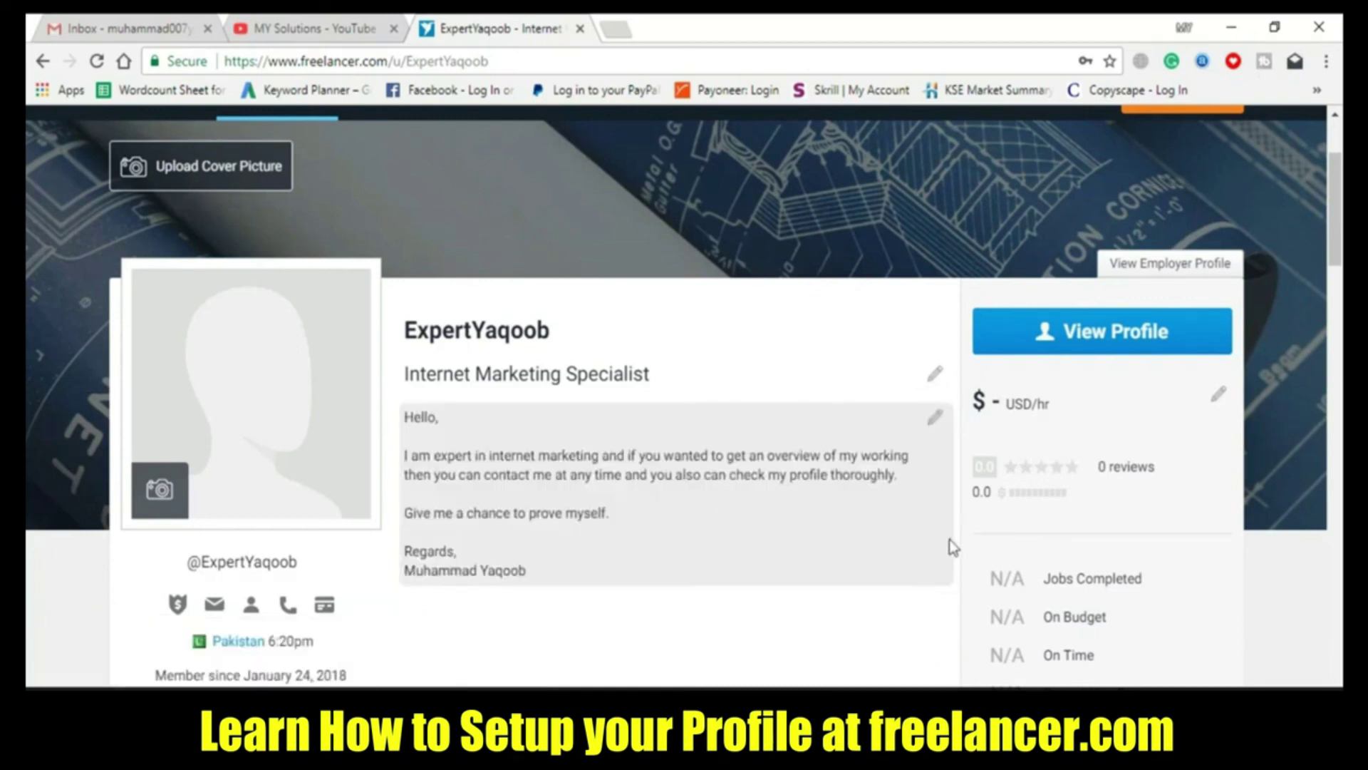
Set the profile's hourly rate to 5 USD and save it
scroll(951, 541, down, 1)
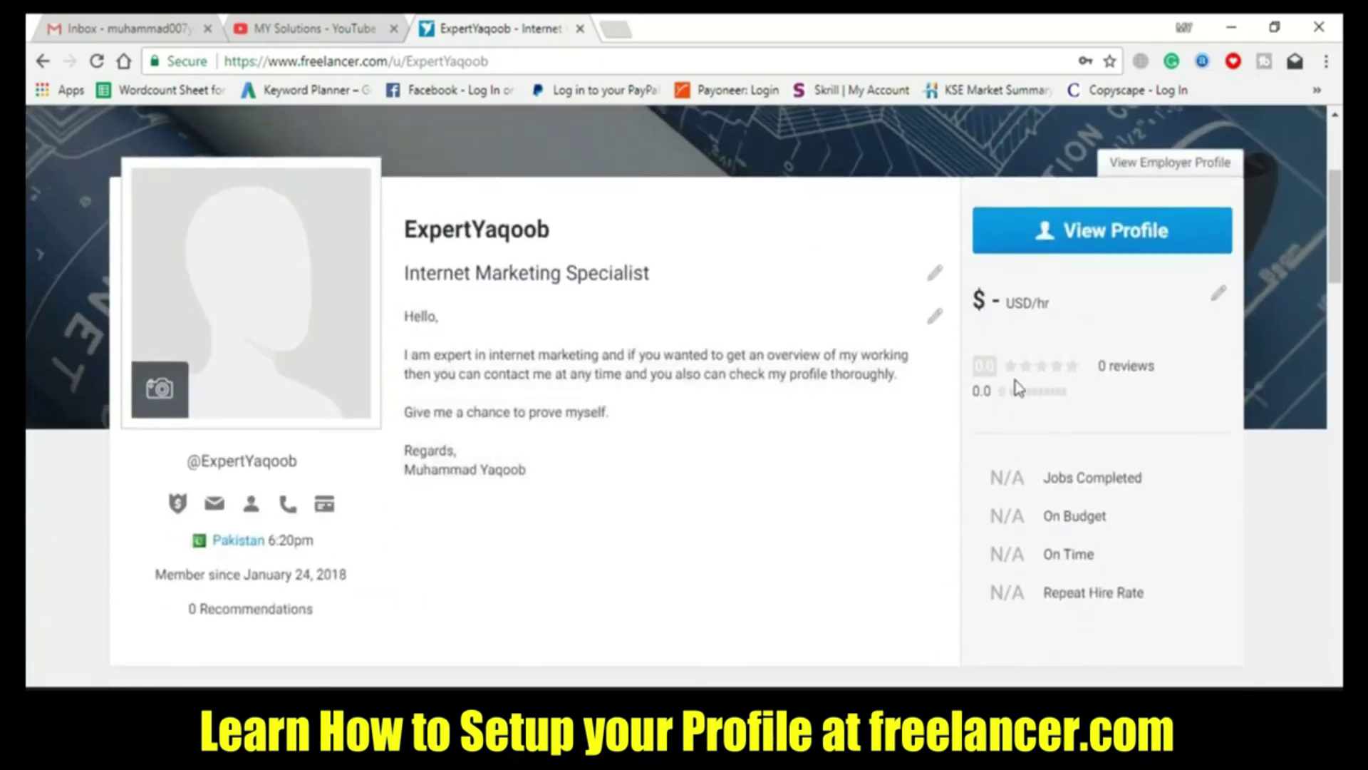
click(1218, 298)
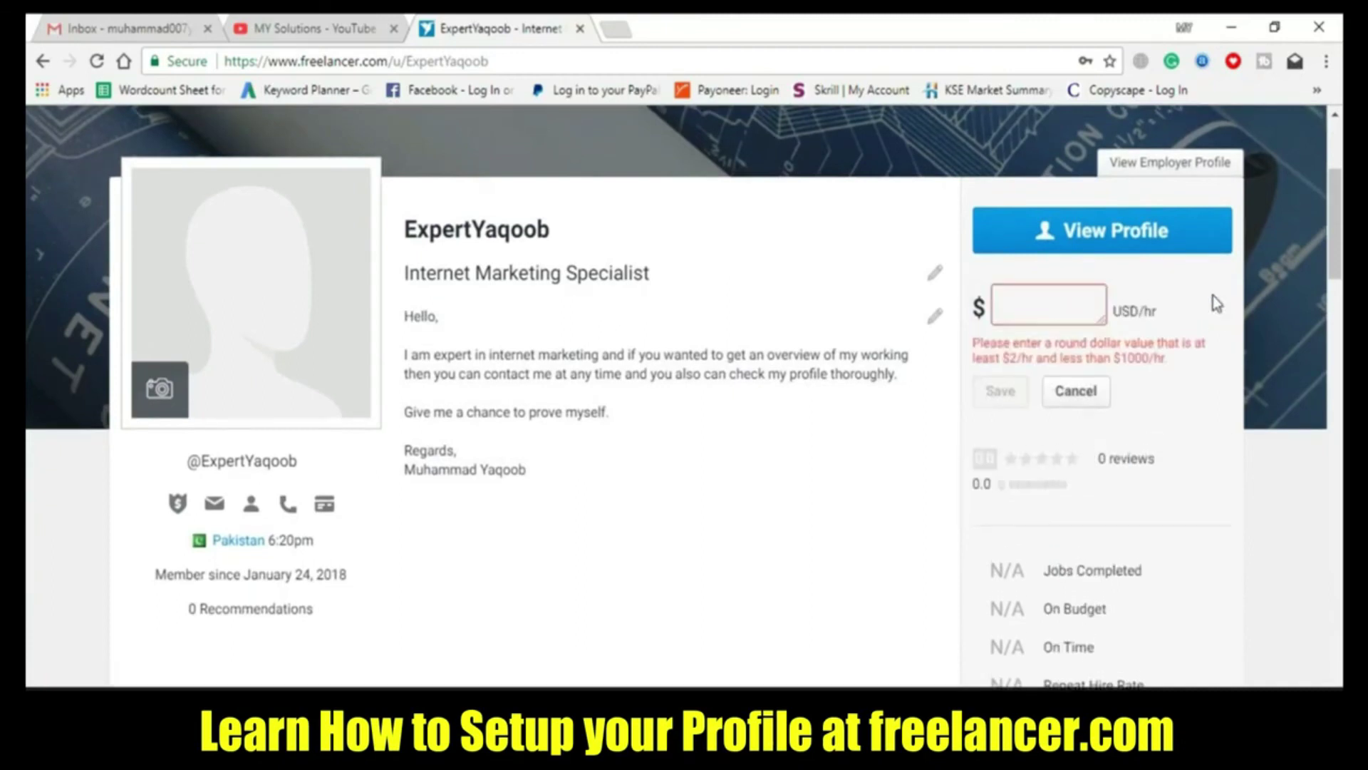
click(1045, 305)
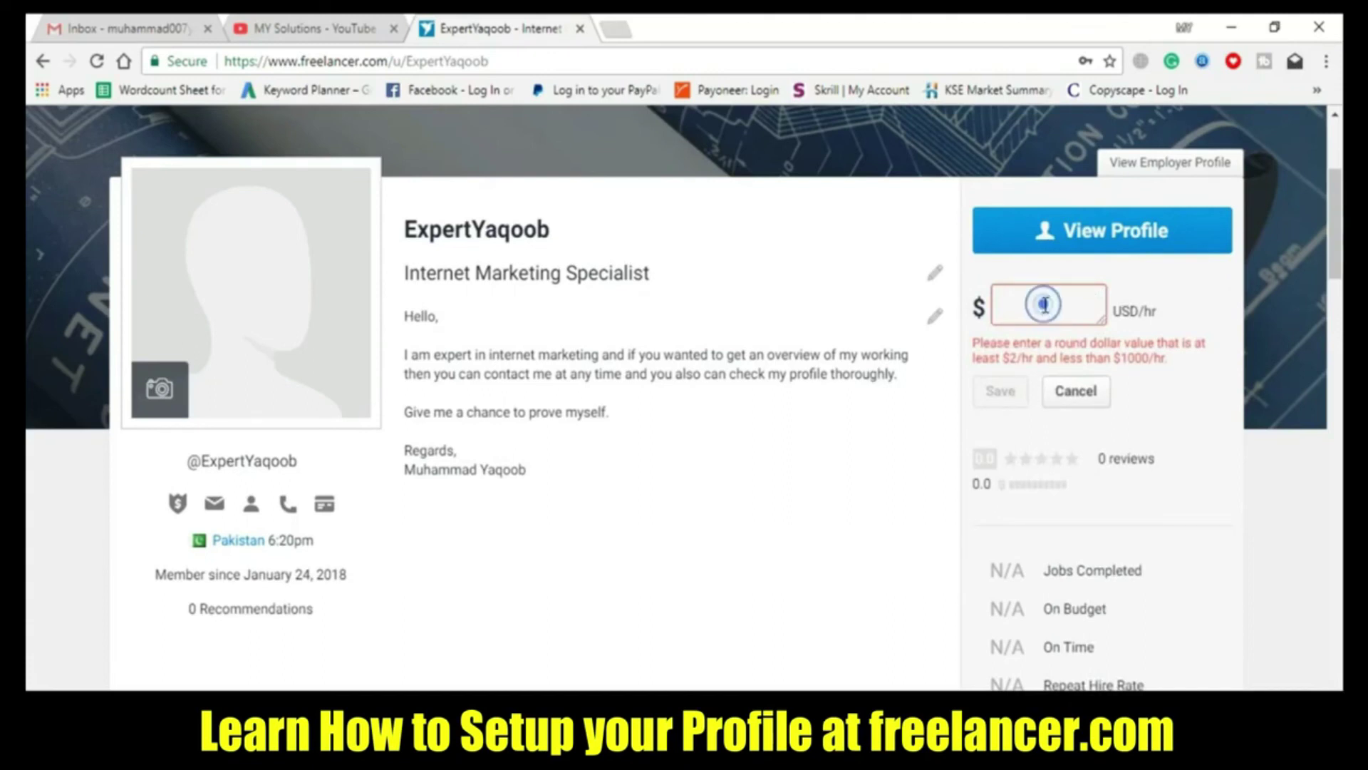
text(5)
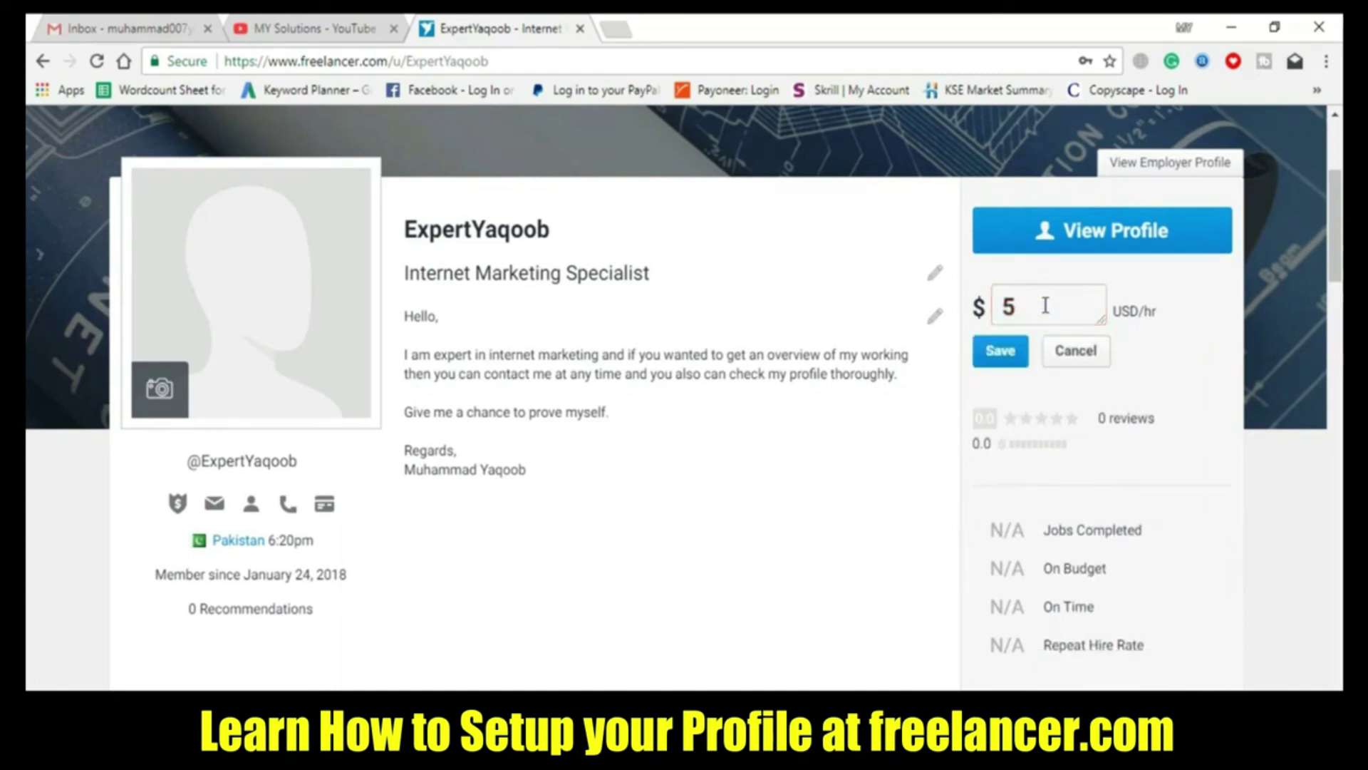
text(.00)
key(BackSpace)
key(BackSpace)
key(BackSpace)
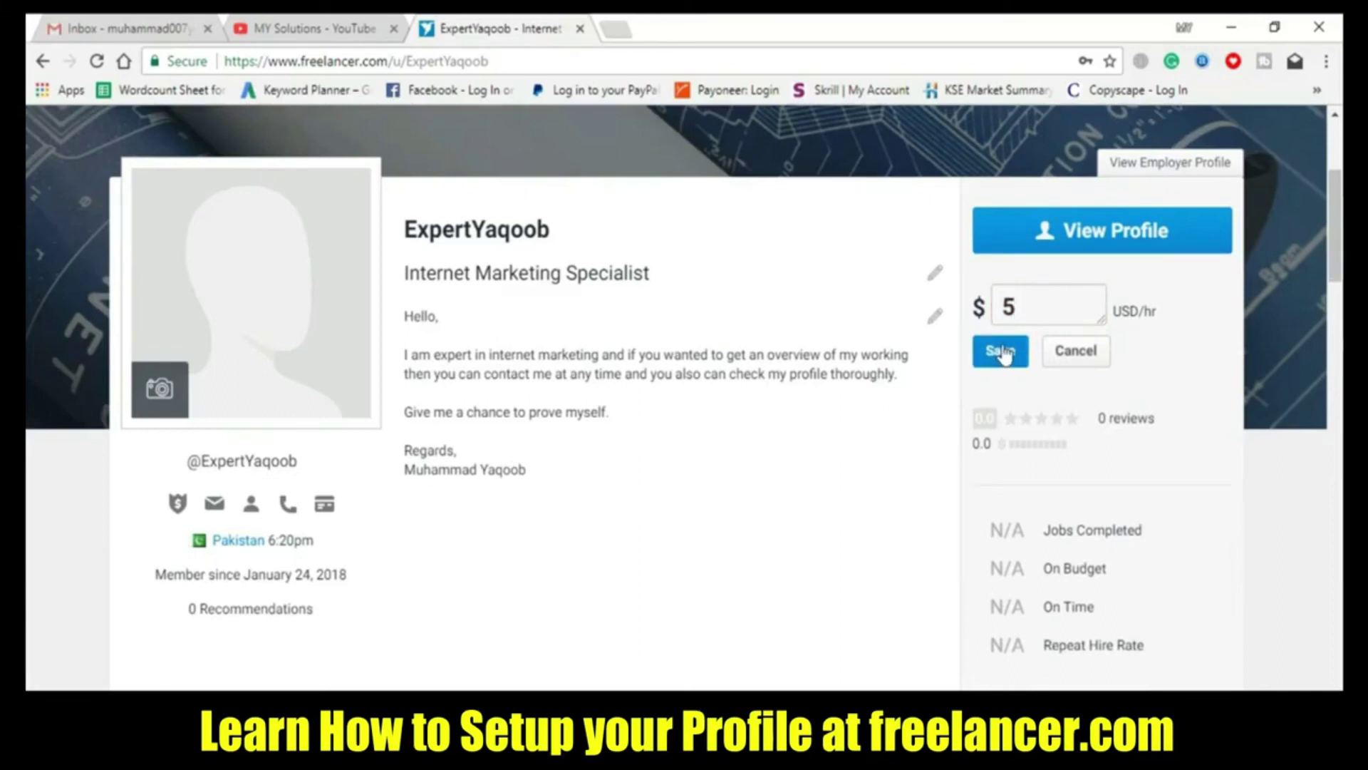
click(1002, 351)
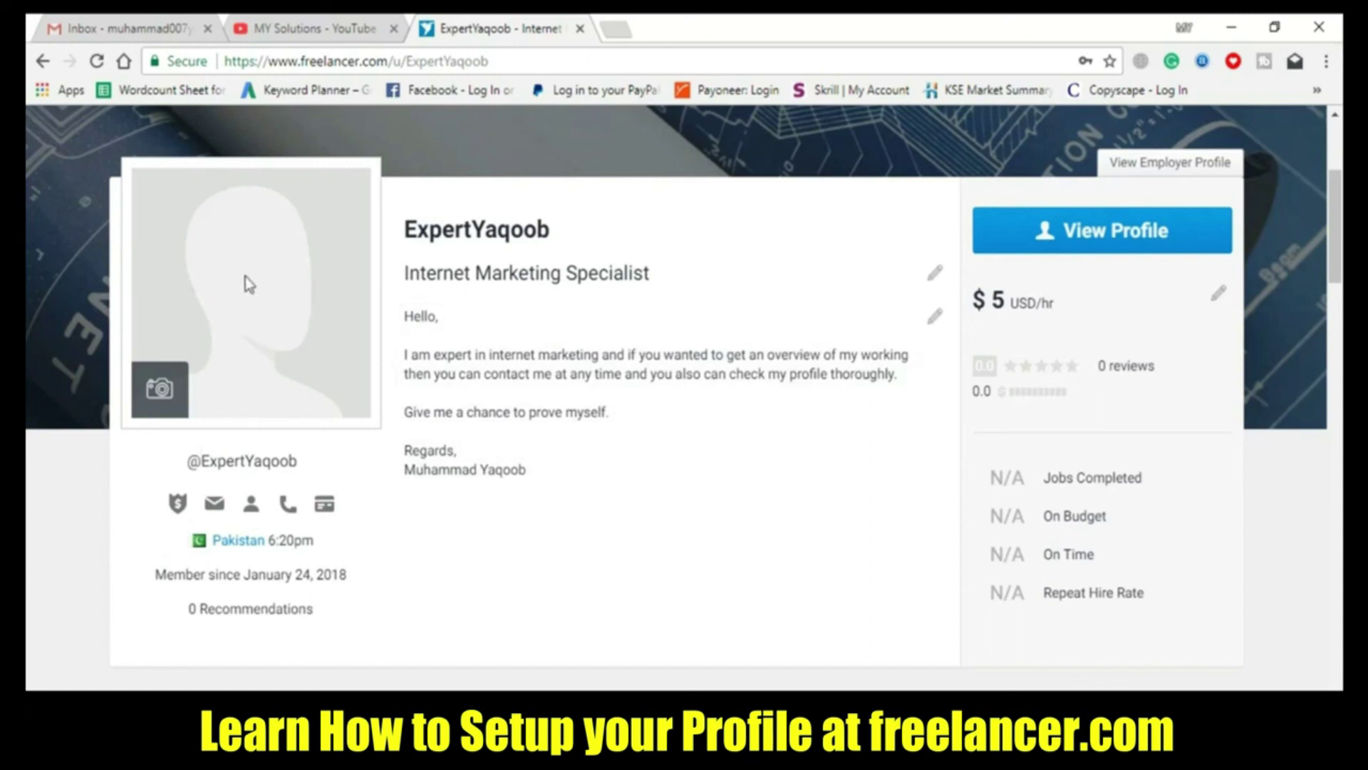
Look over the profile's photo, portfolio, reviews, certifications, experience, education, verifications and top skills sections
scroll(85, 506, down, 2)
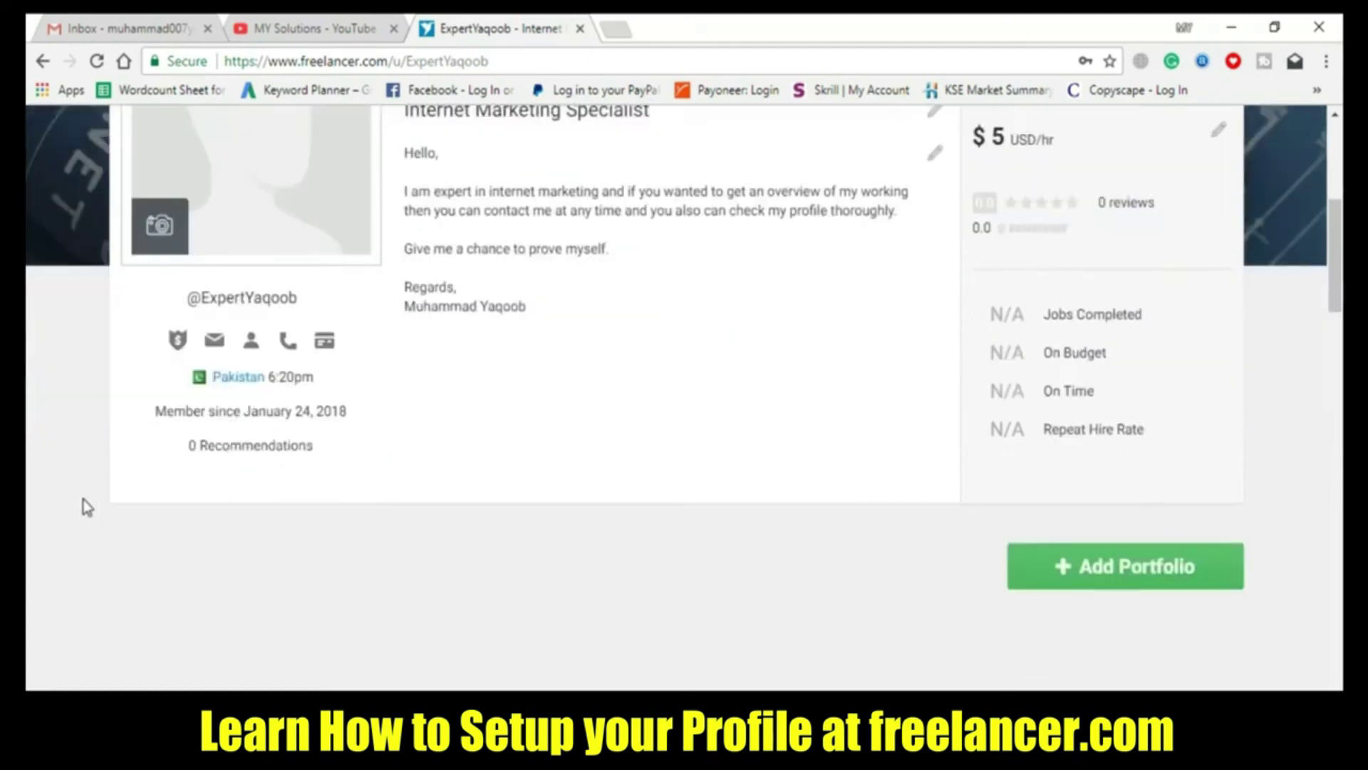
scroll(607, 473, down, 3)
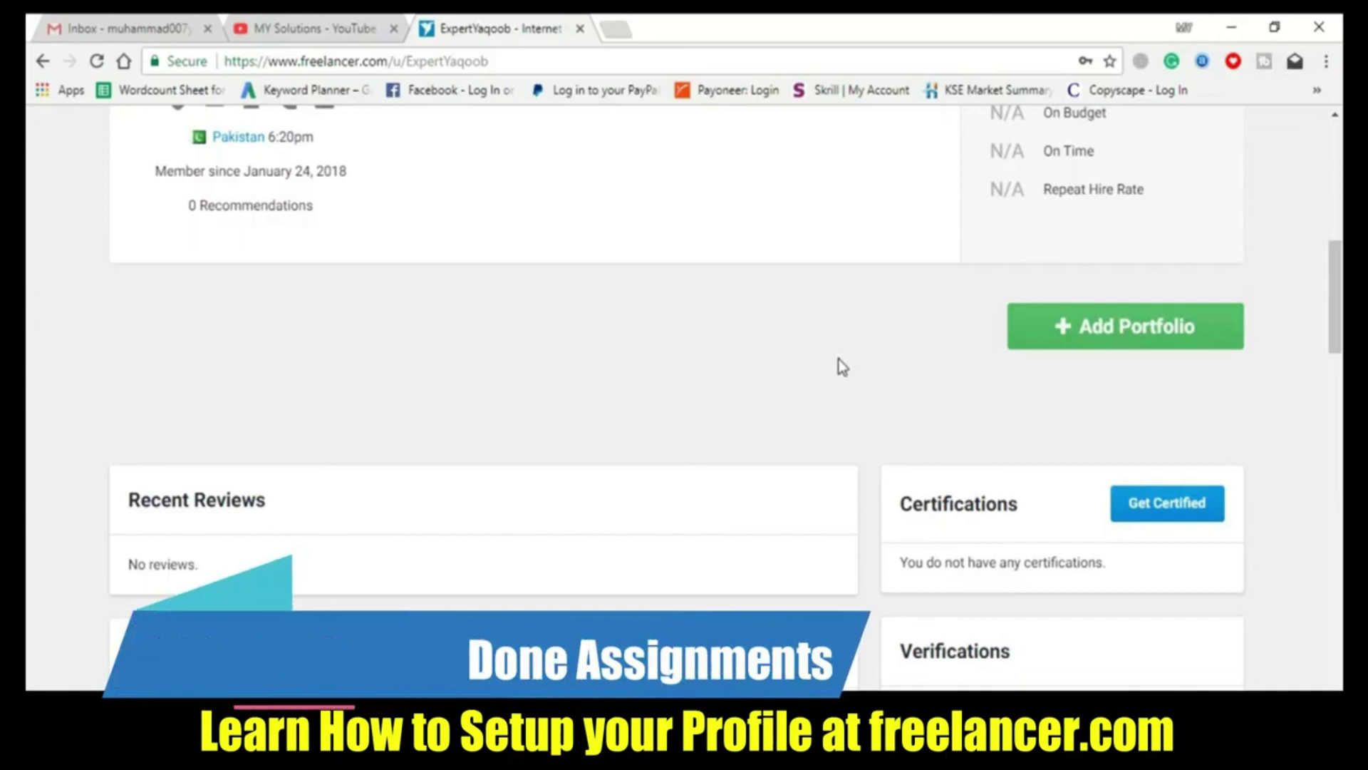
scroll(840, 359, up, 1)
scroll(840, 360, up, 6)
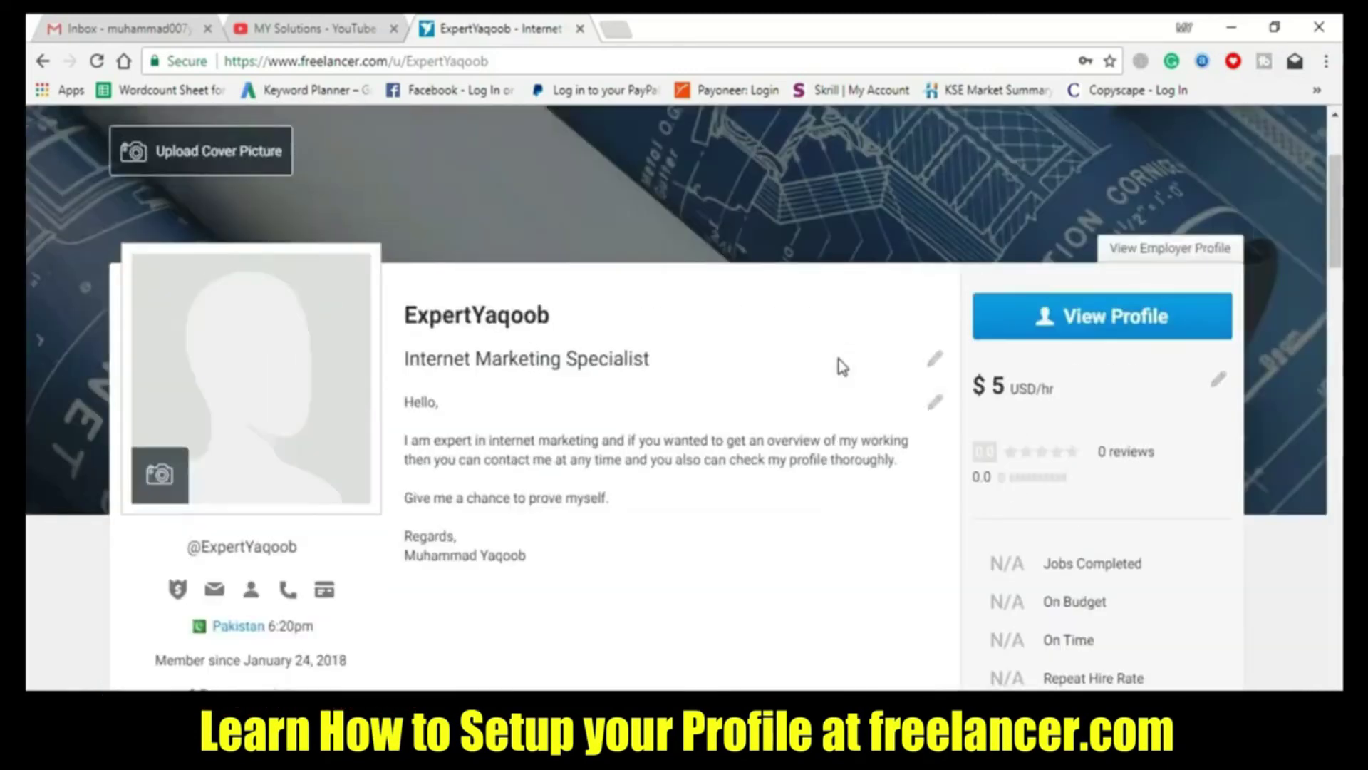
scroll(835, 559, down, 10)
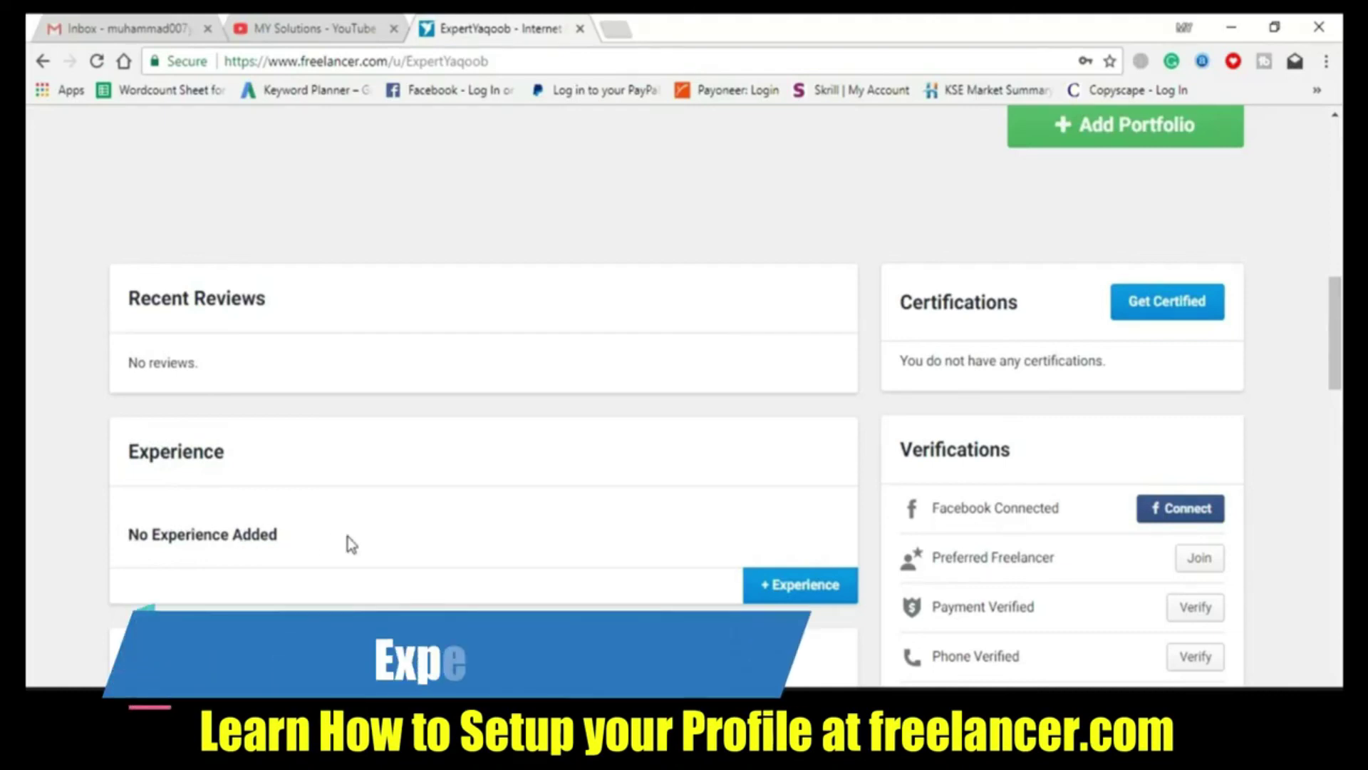
scroll(349, 544, down, 2)
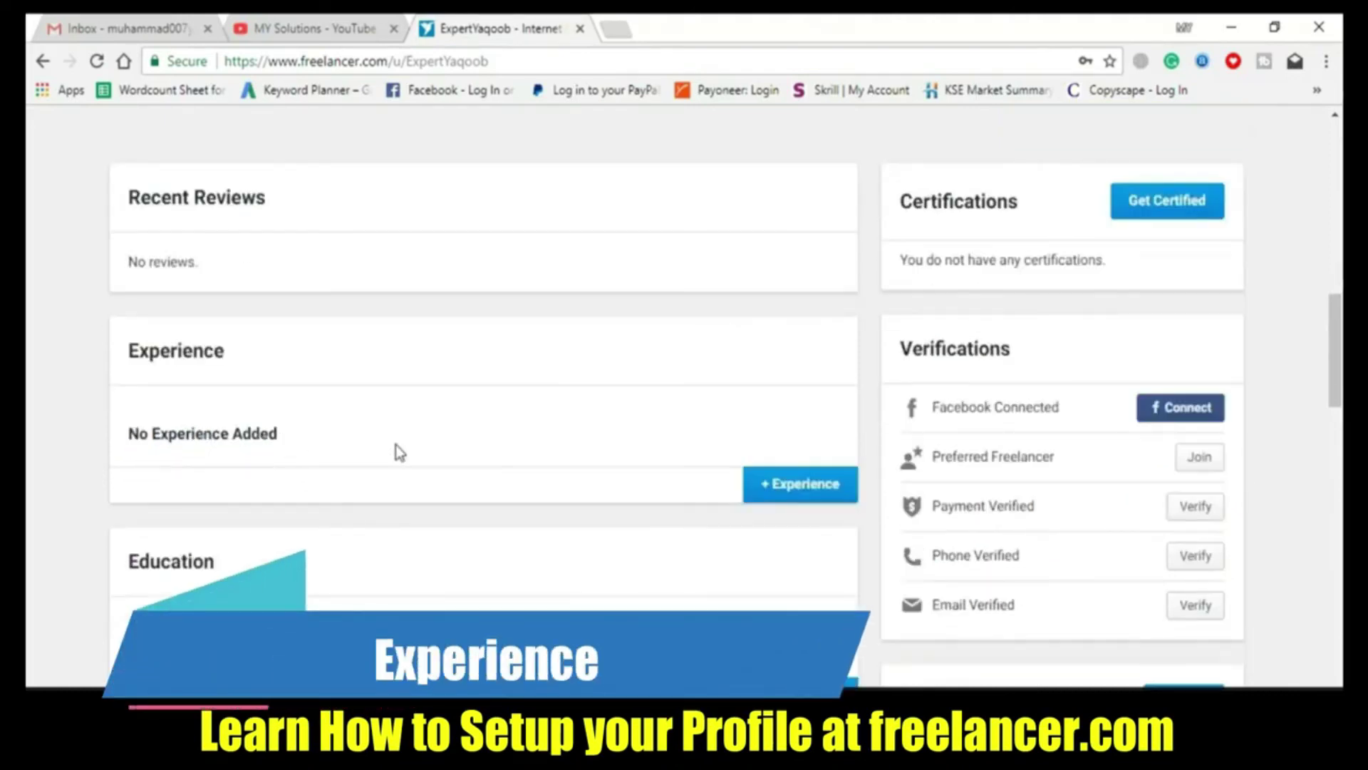
scroll(425, 462, down, 2)
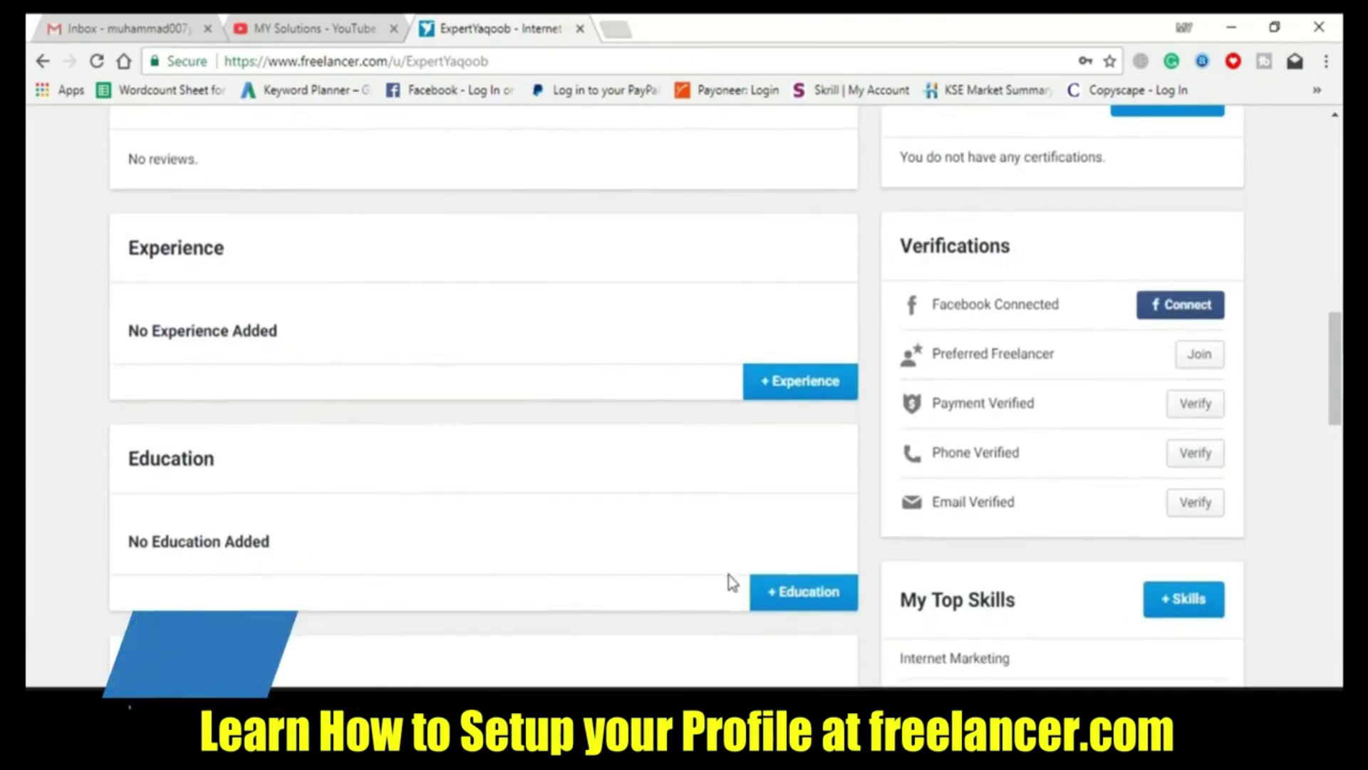
scroll(733, 583, down, 1)
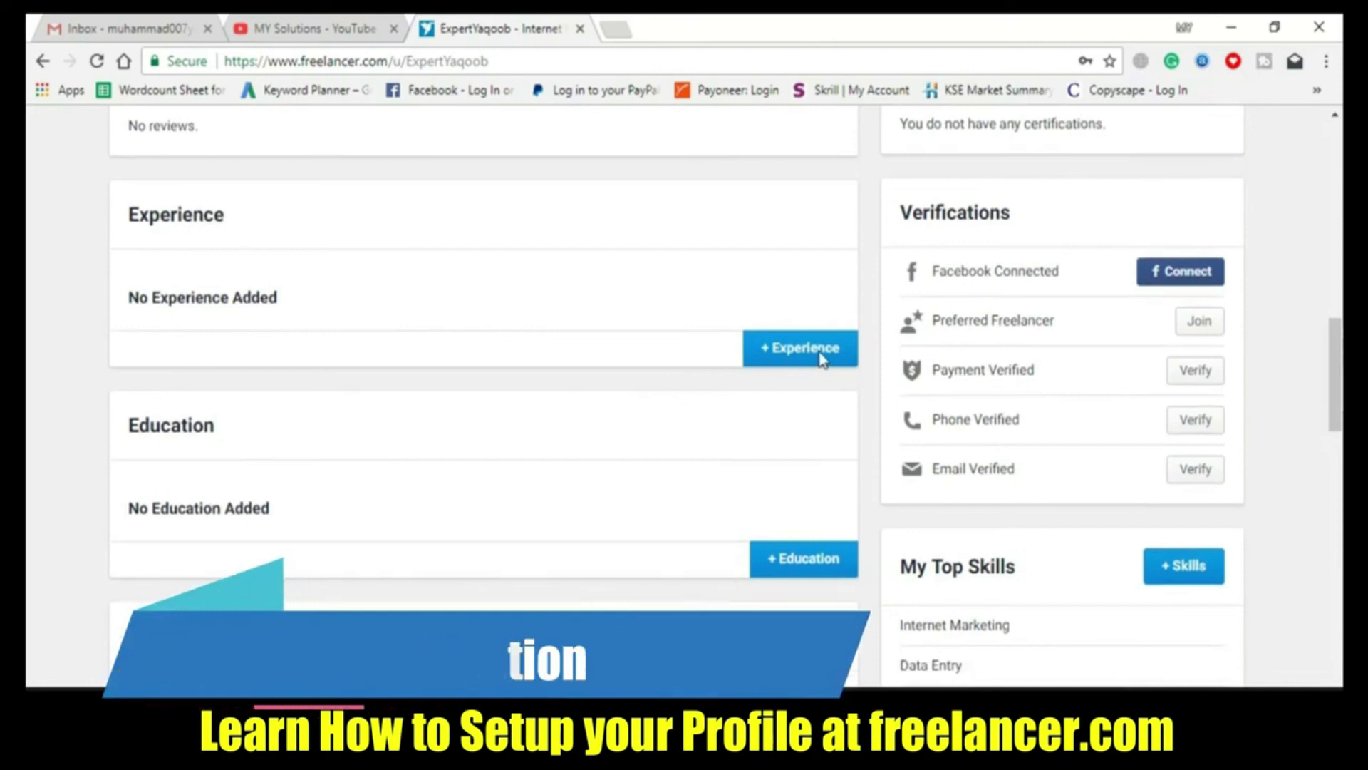
scroll(824, 360, down, 1)
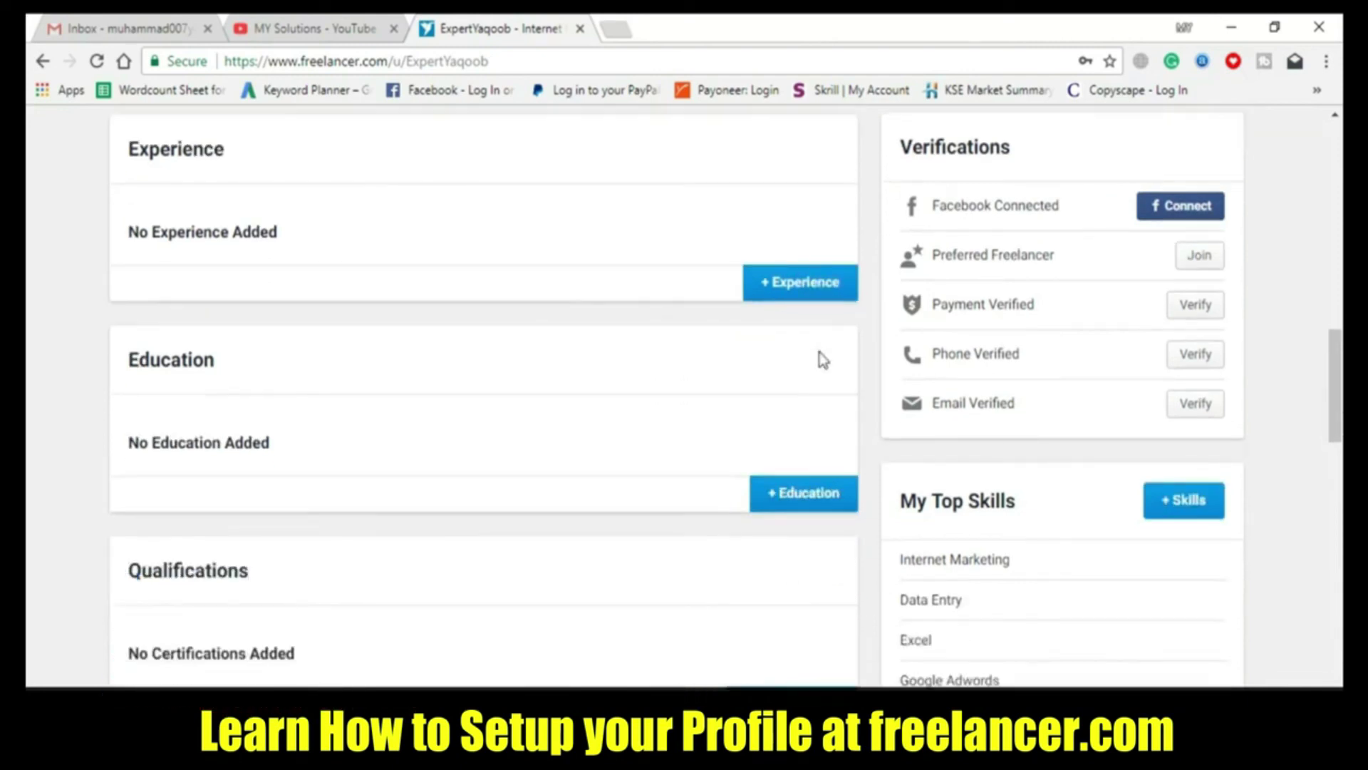
Start a new experience entry with the title "Content Writer" and the company "MY Solutions"
click(803, 293)
click(226, 249)
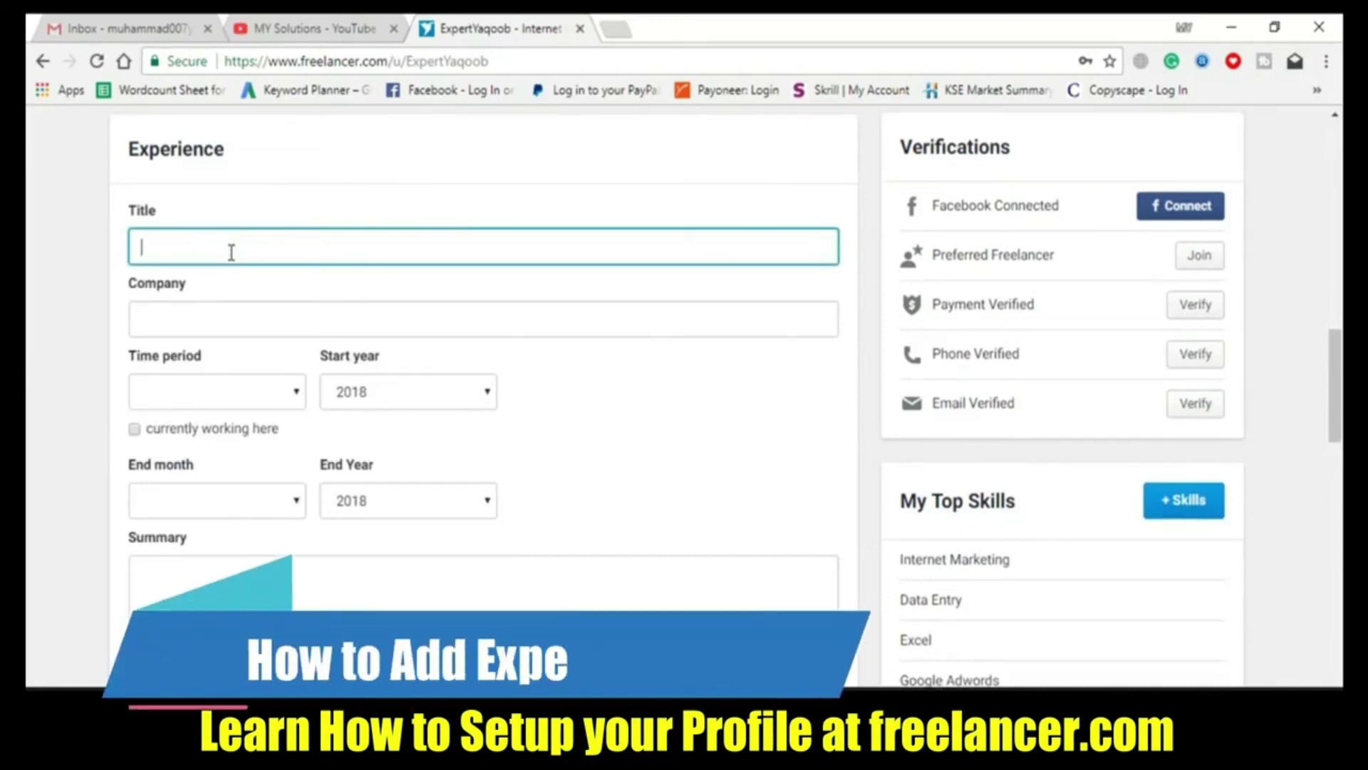
text(Content Writer)
click(225, 314)
text(MY )
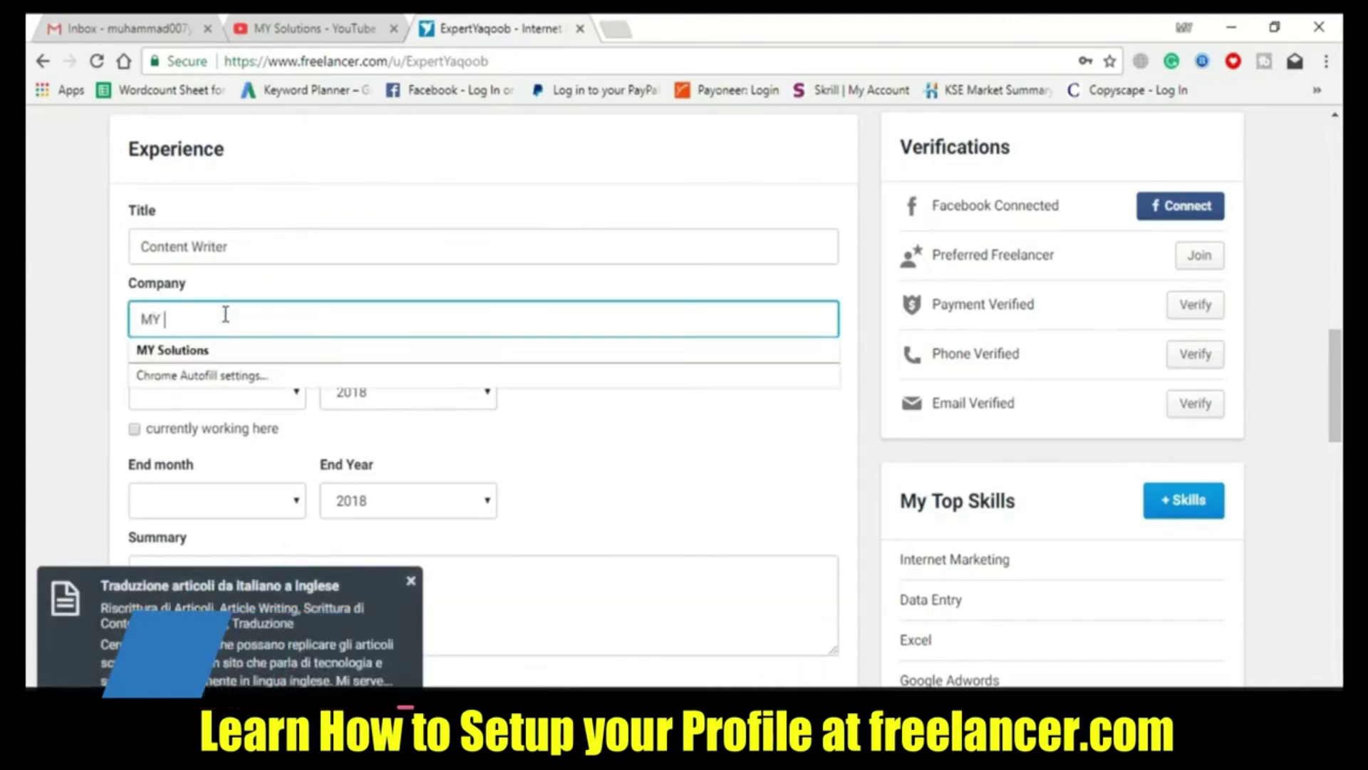
text(Solutions)
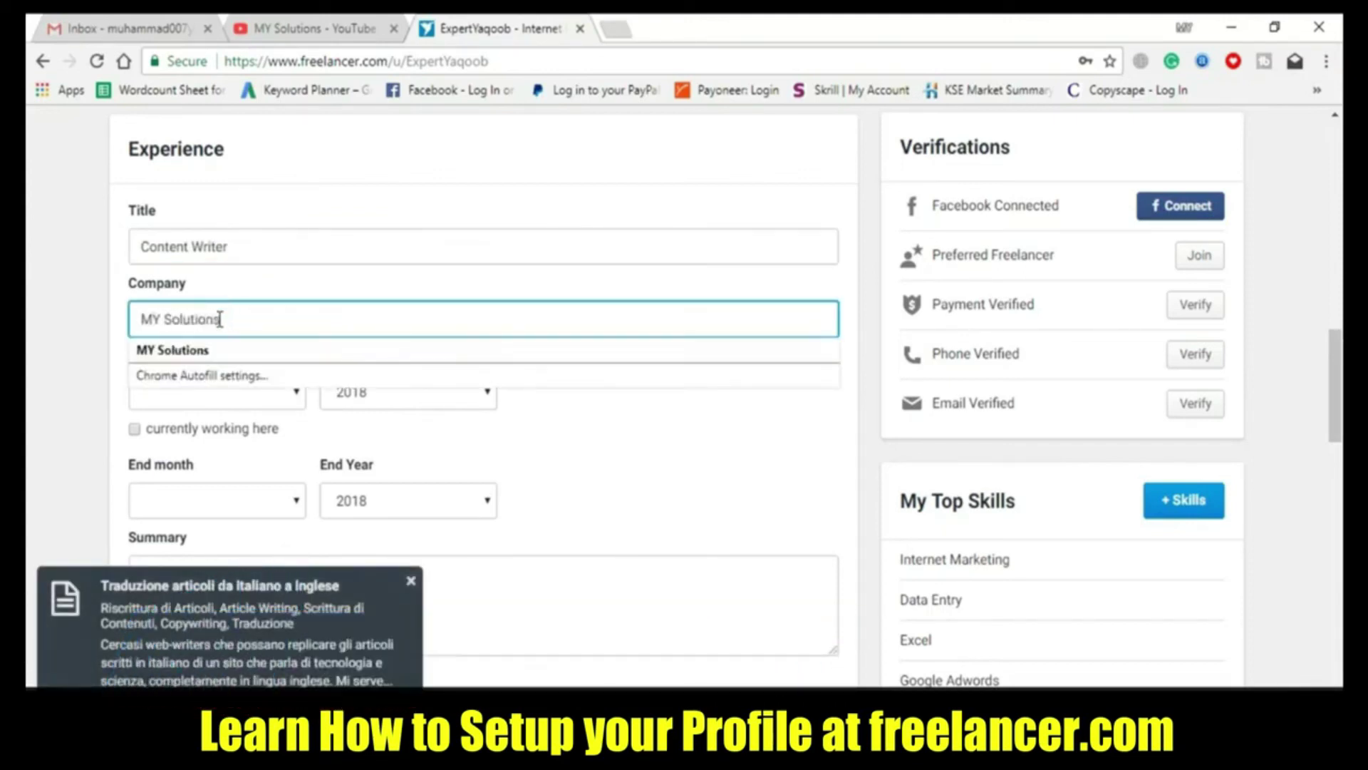
click(80, 332)
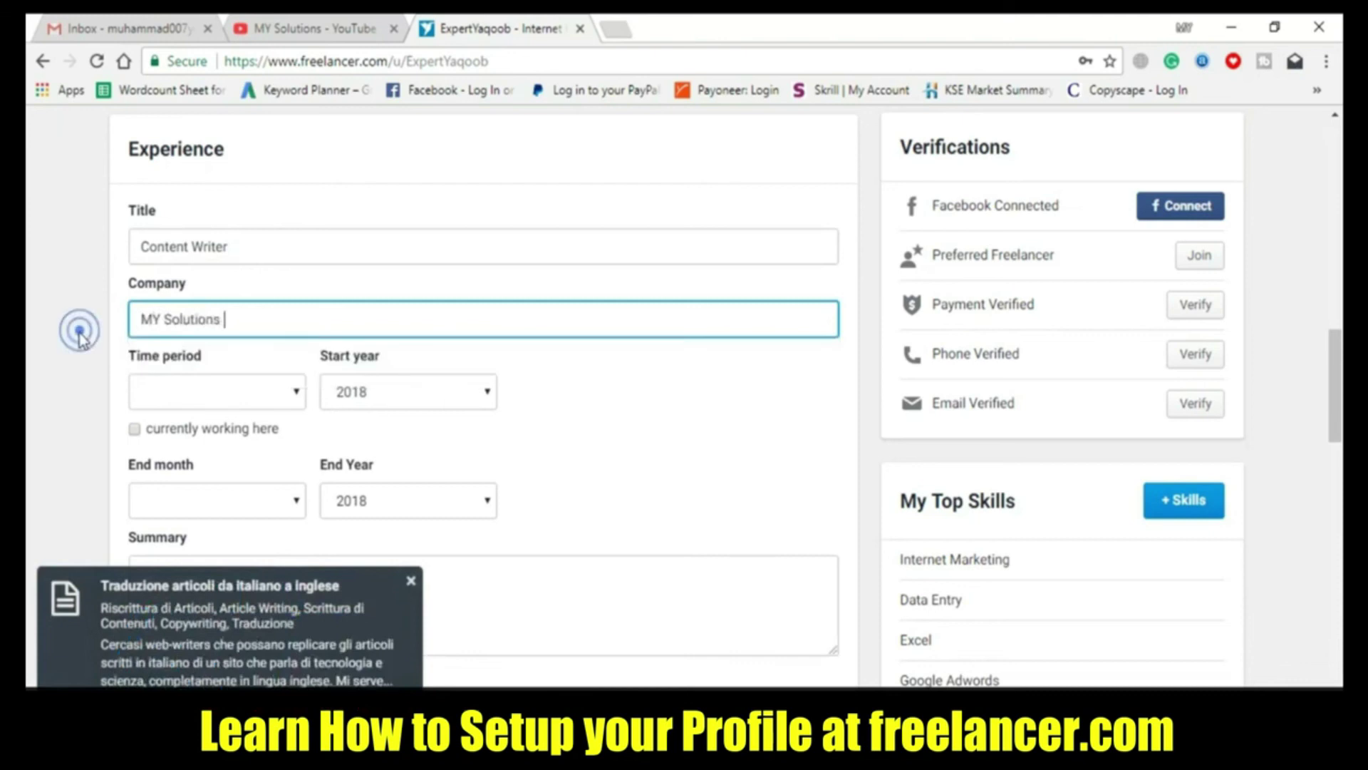
Set the experience entry's start to January 2015 and mark it as currently working here
click(204, 386)
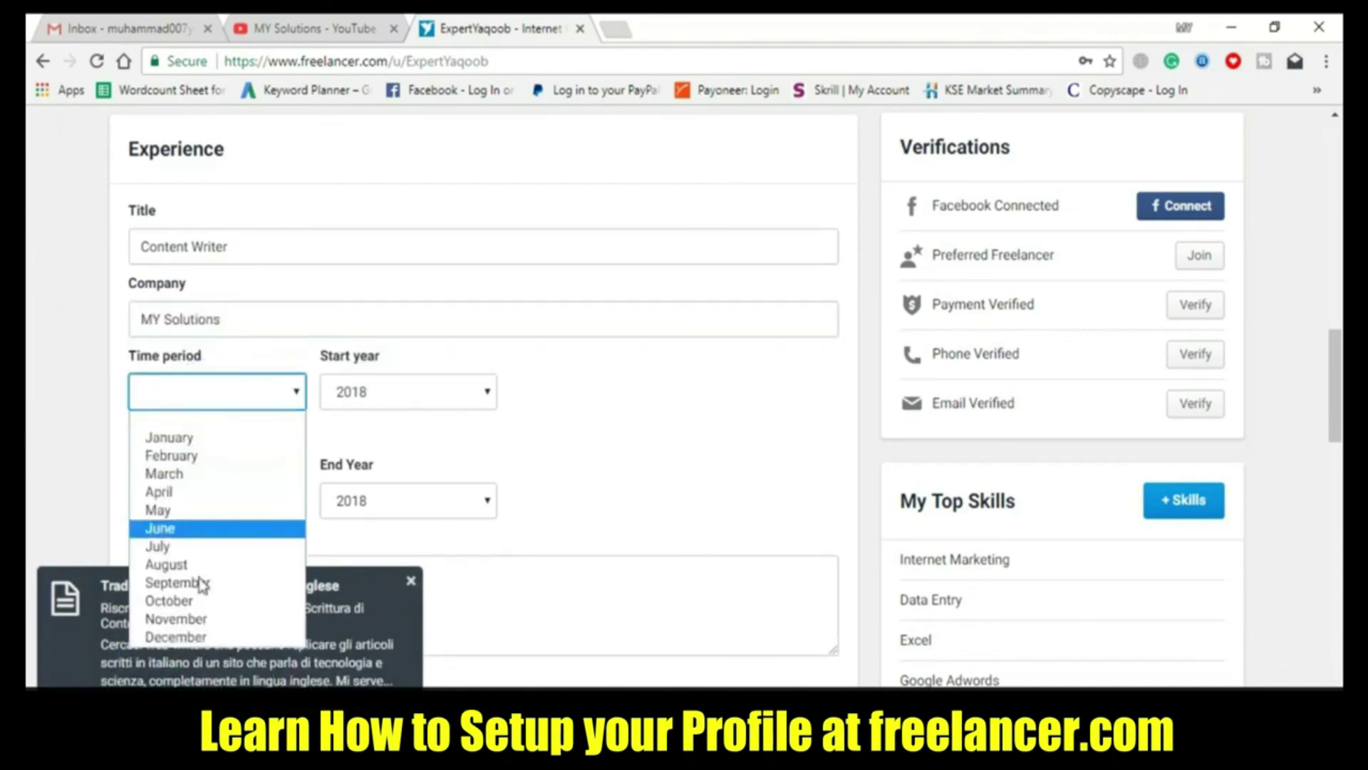
click(183, 441)
click(483, 394)
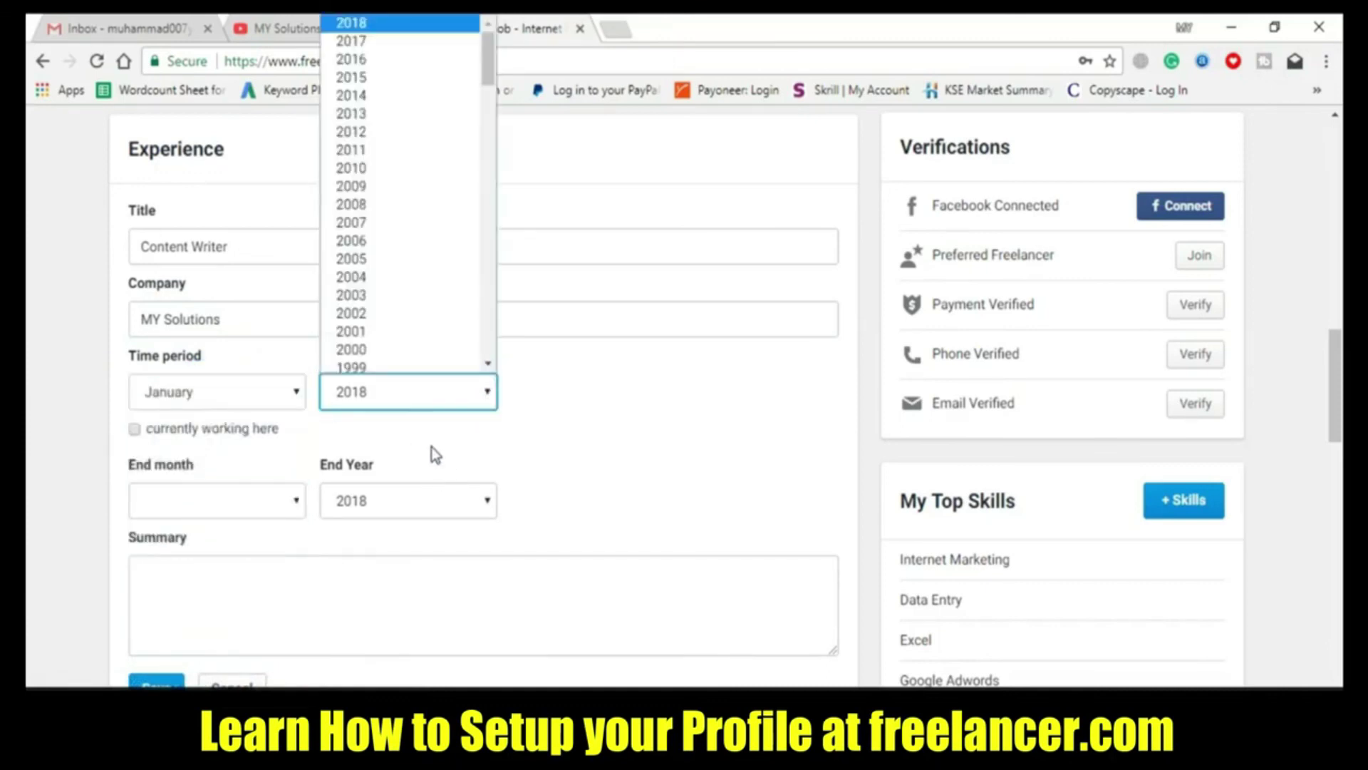
click(376, 77)
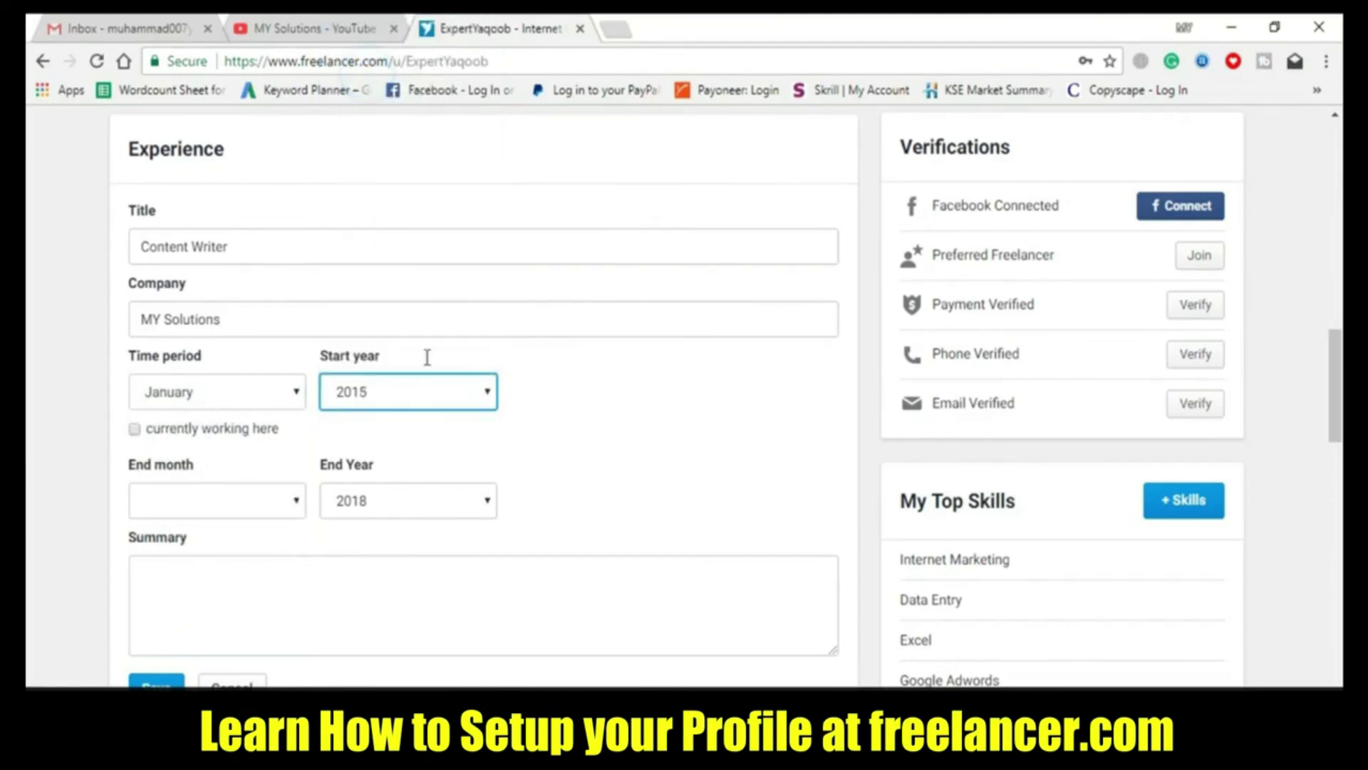
click(134, 429)
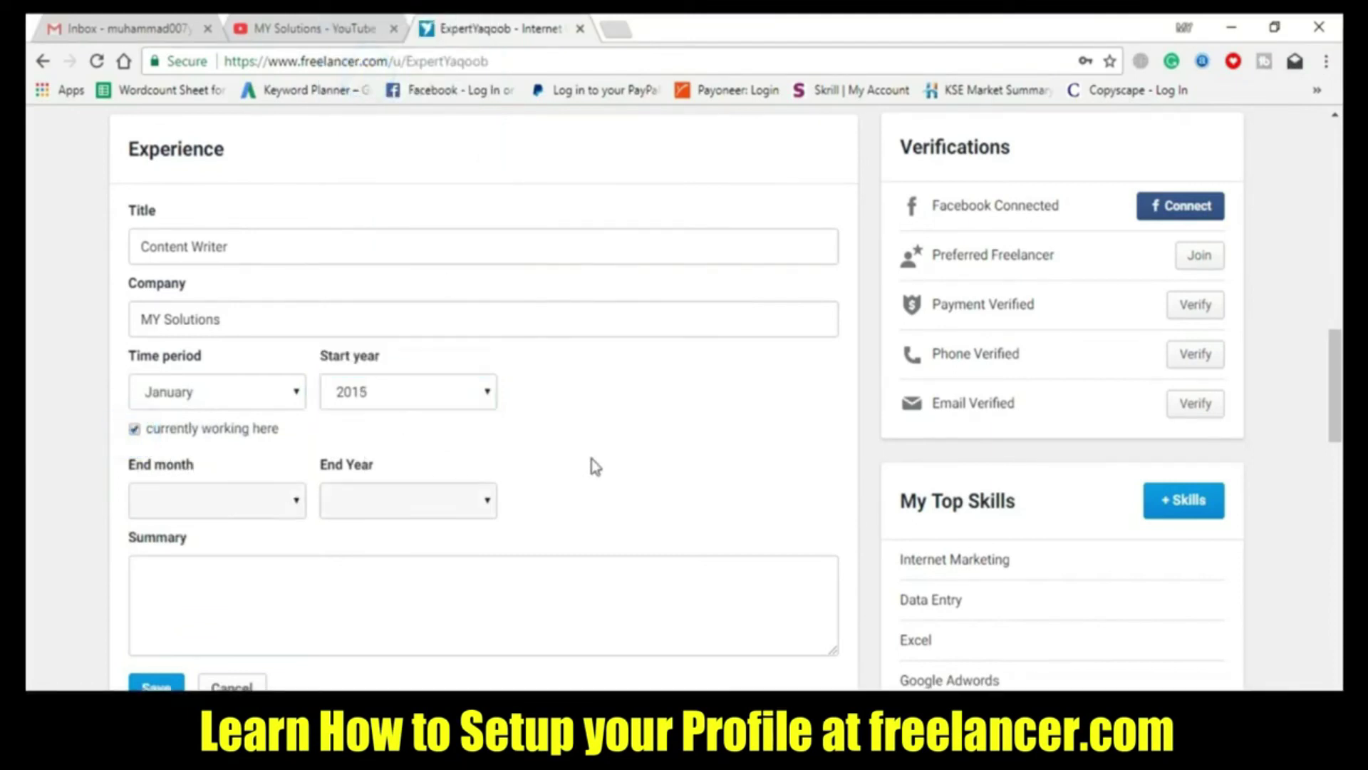
Enter the experience summary "Dealing with all writing niches!" and save the entry
click(233, 581)
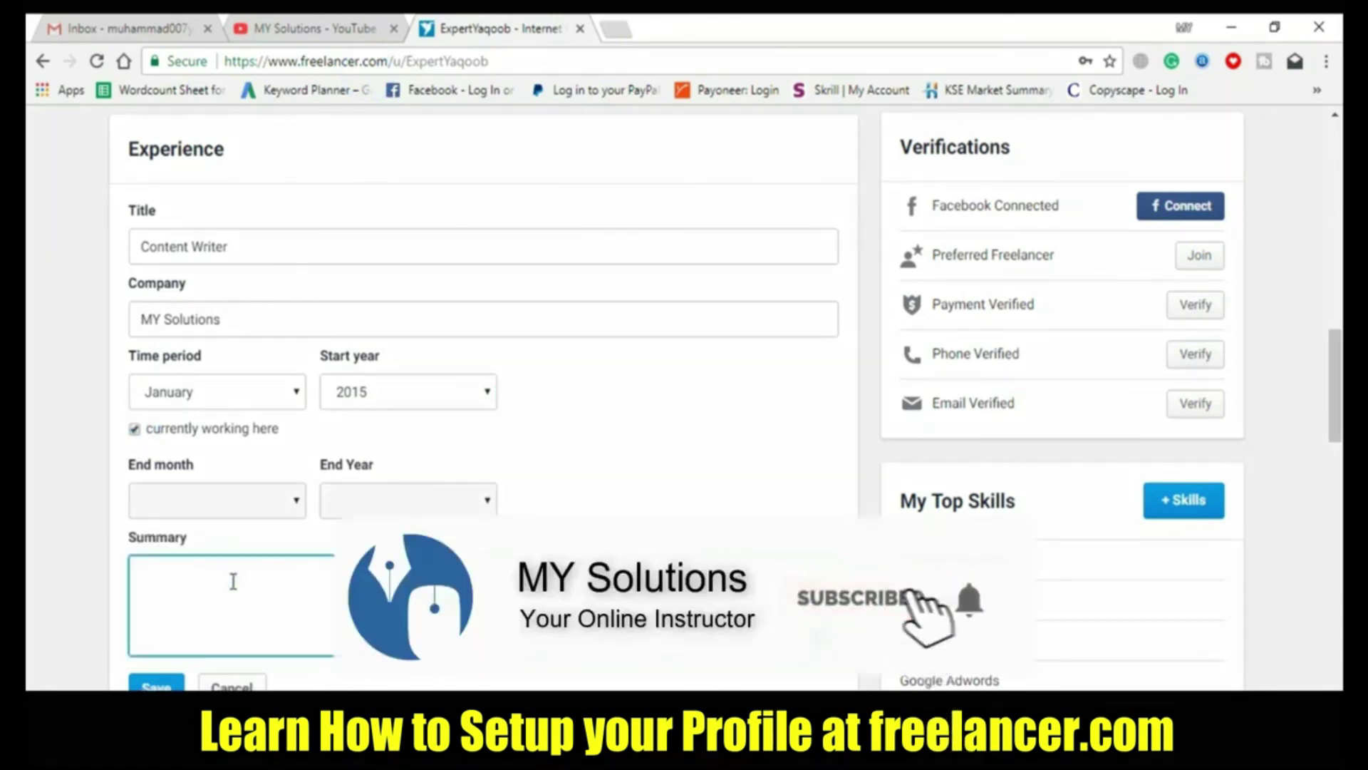
text(Dealing )
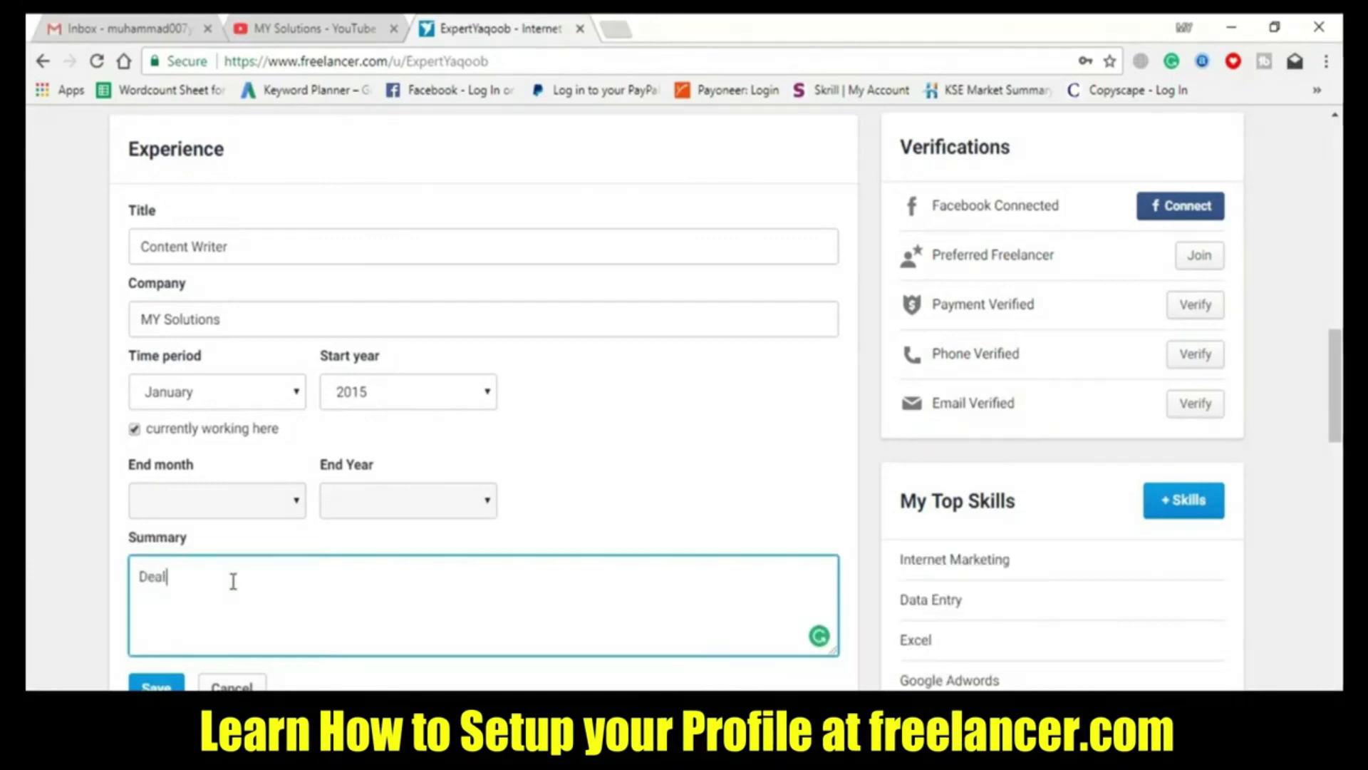
text(with a)
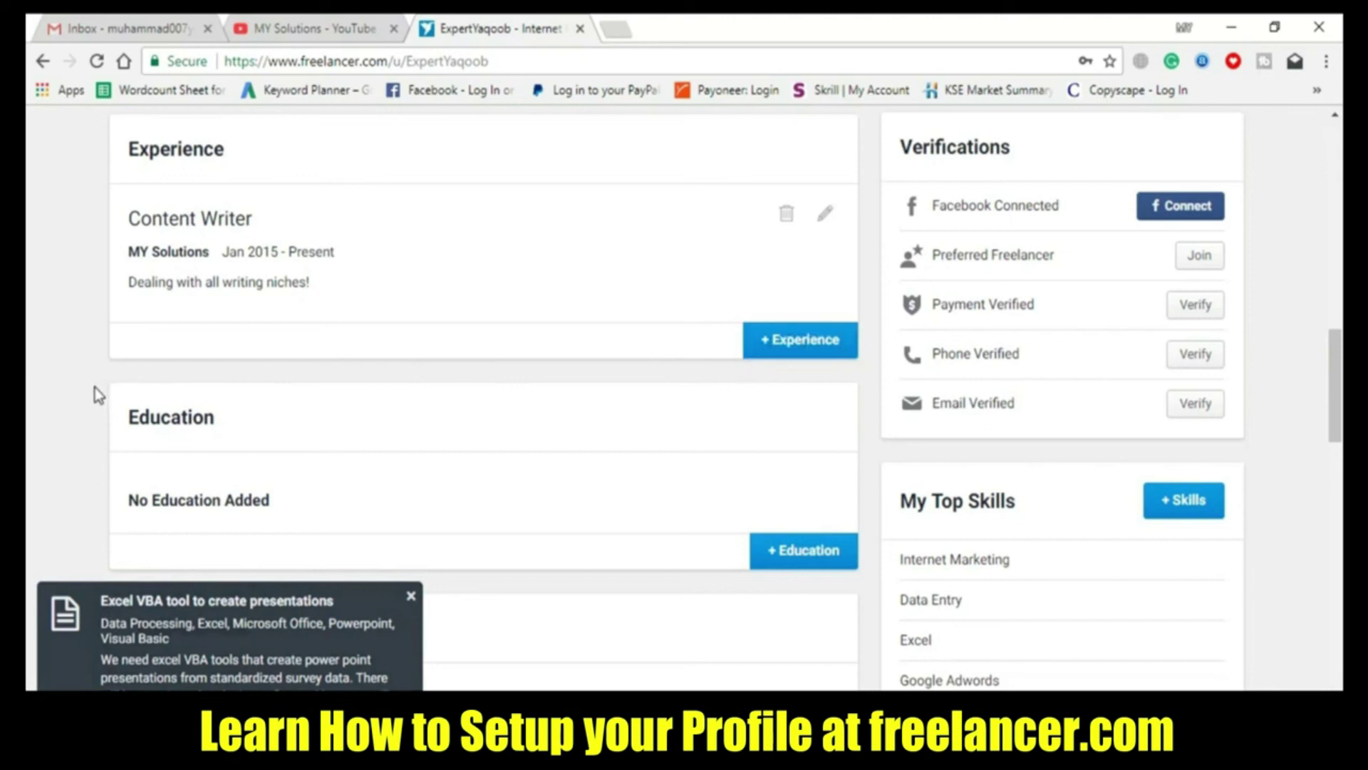
Look over the profile's education, qualifications, publications and top skills sections
scroll(784, 529, down, 1)
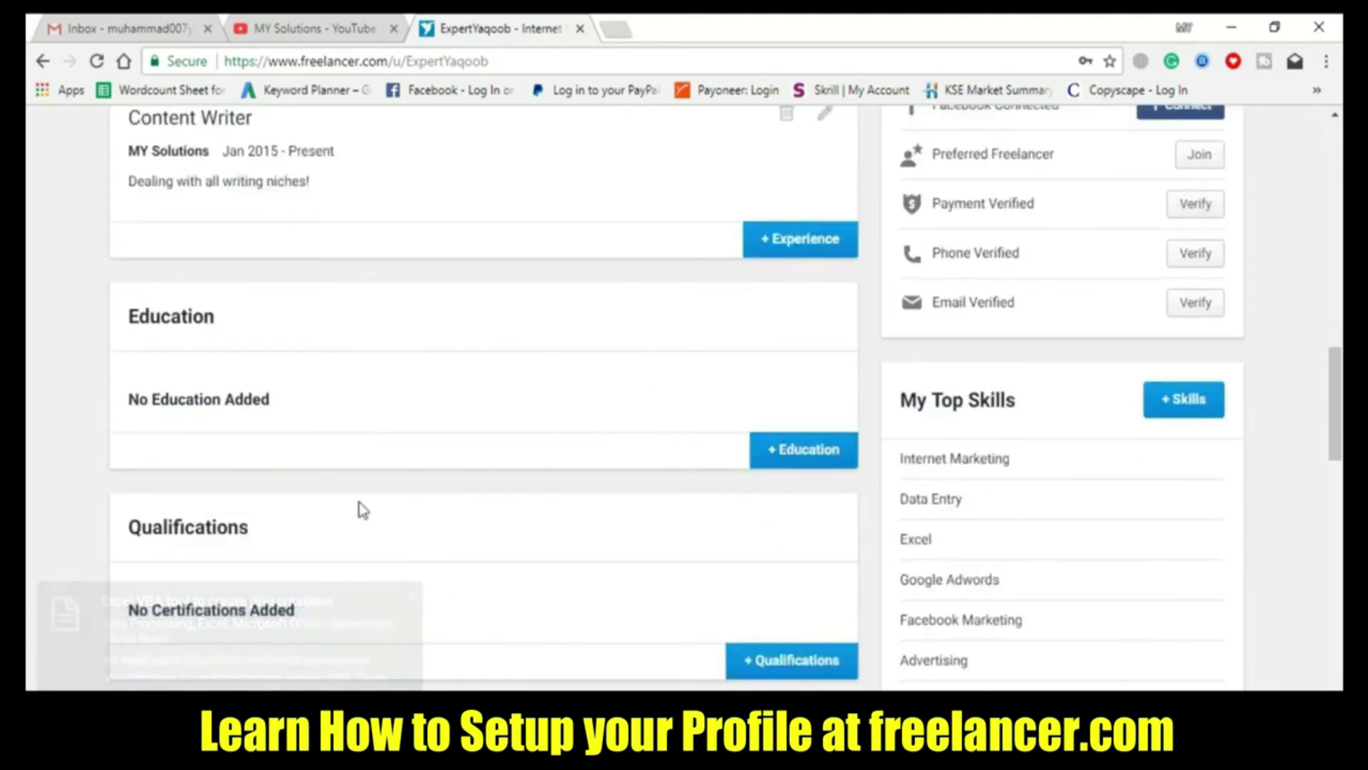
scroll(472, 506, down, 3)
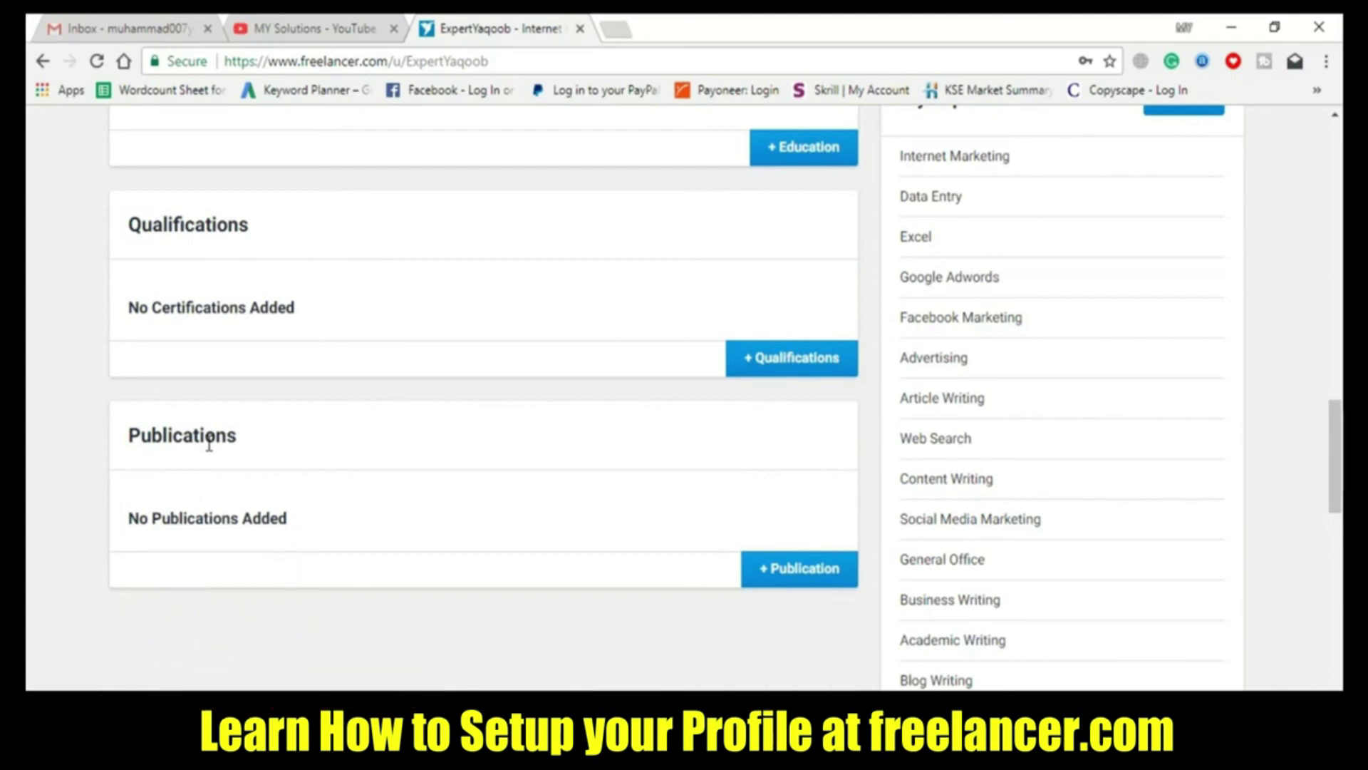
scroll(340, 449, up, 2)
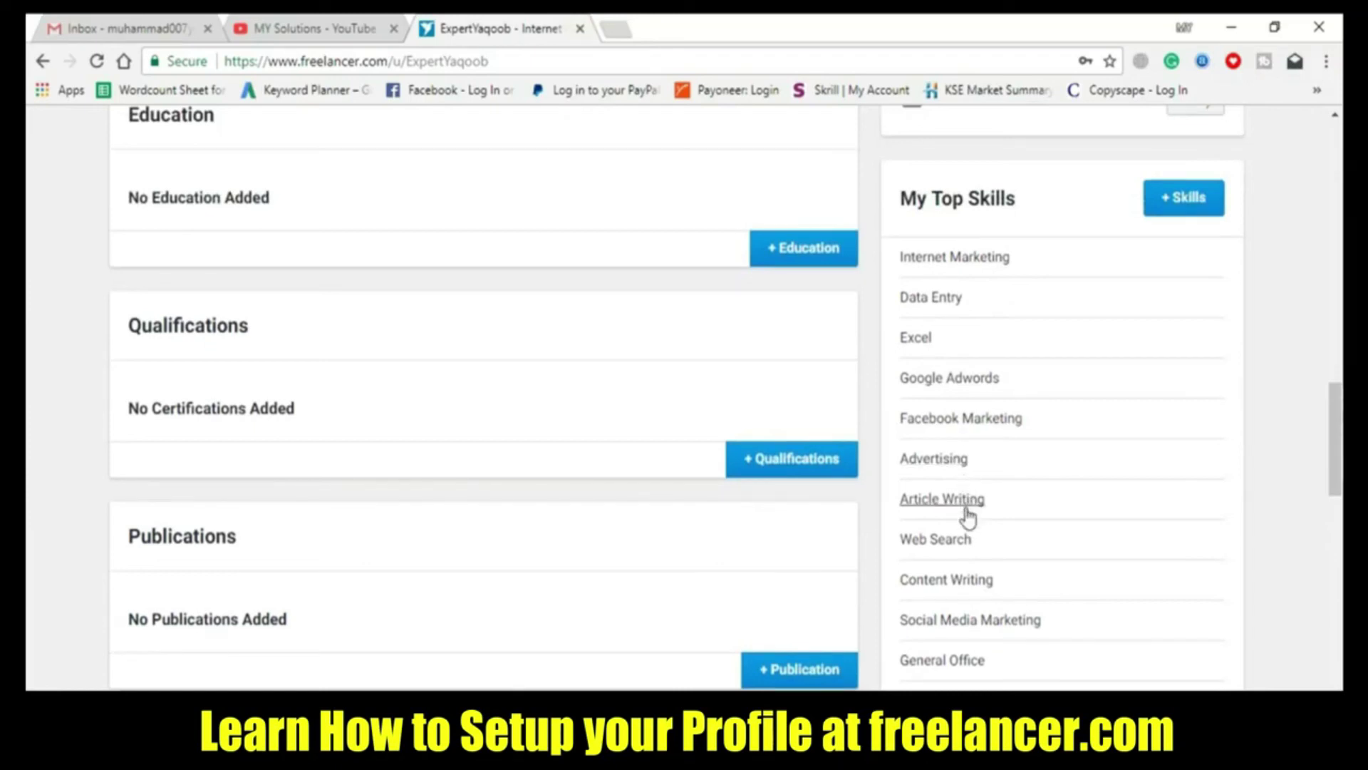
scroll(963, 547, down, 1)
scroll(962, 547, down, 1)
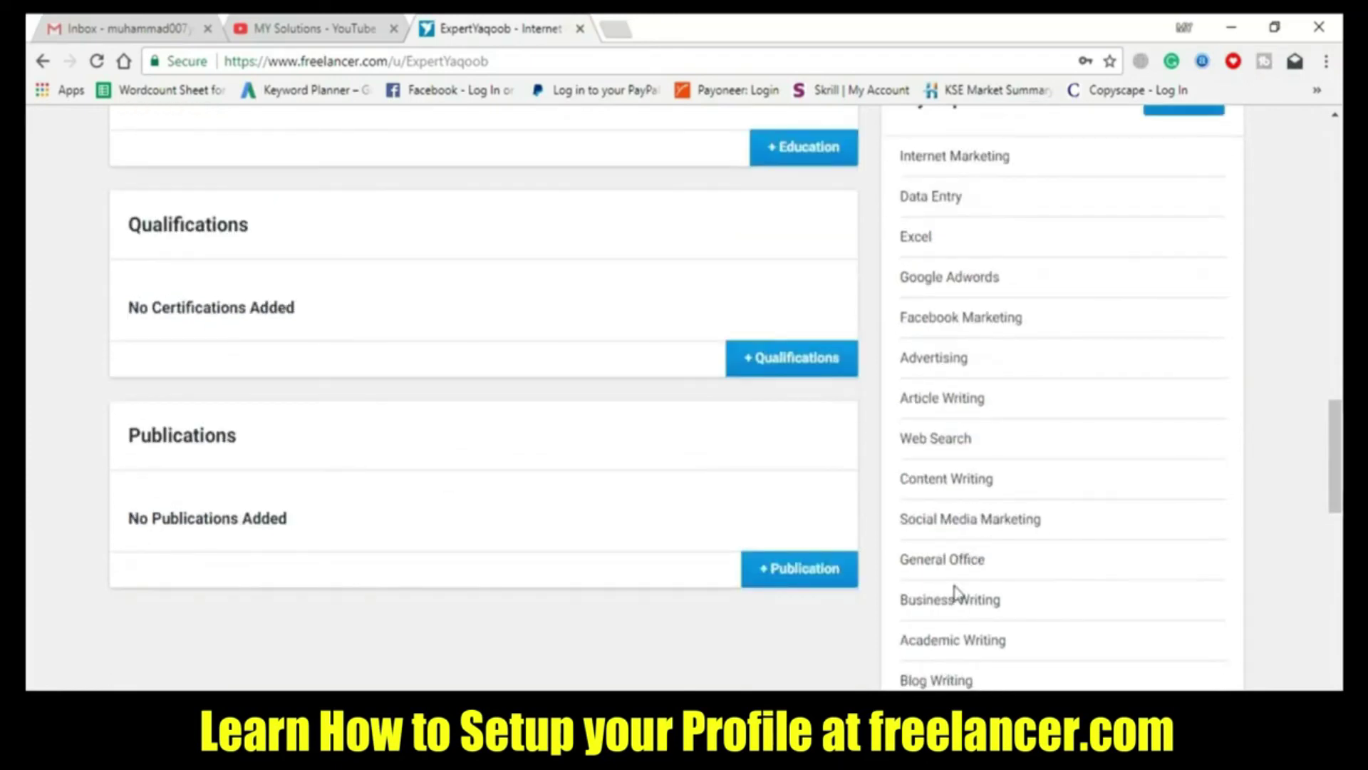
scroll(955, 595, up, 1)
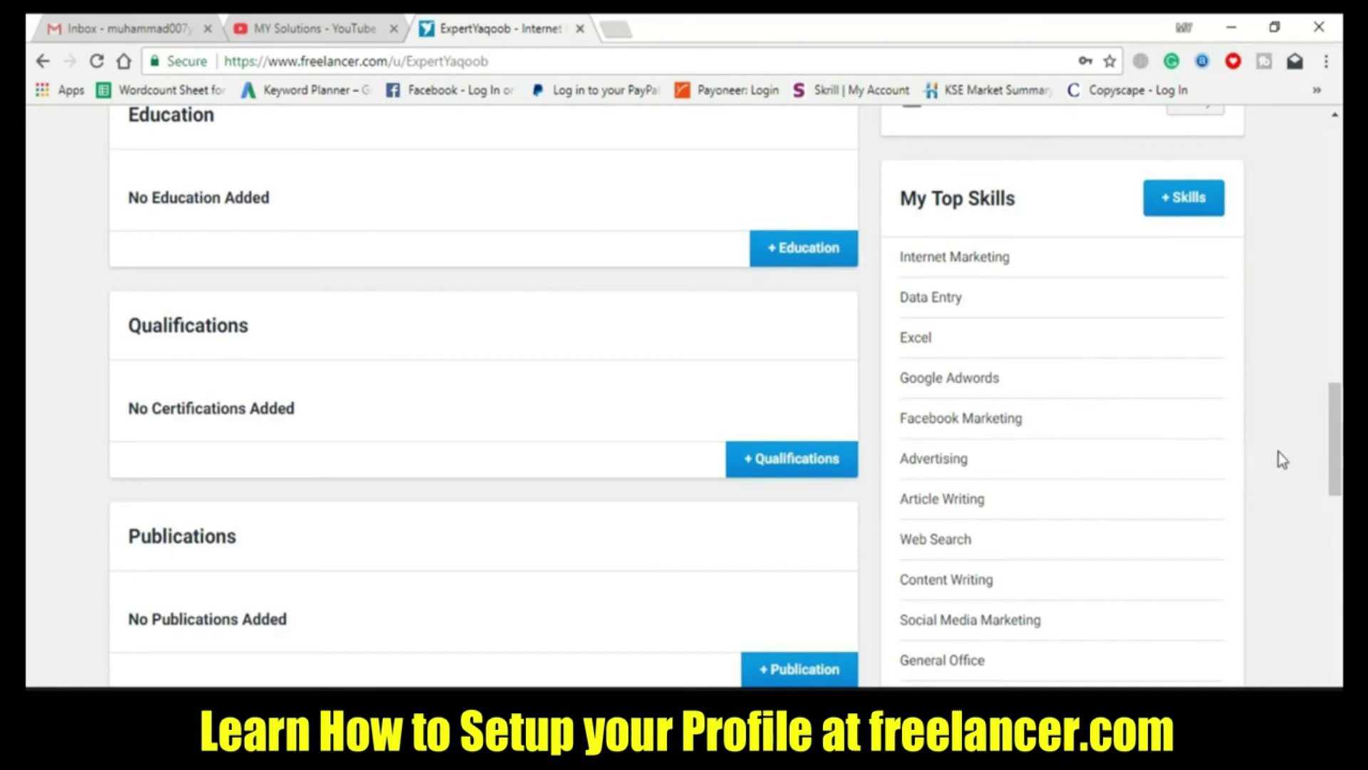
scroll(1284, 451, down, 3)
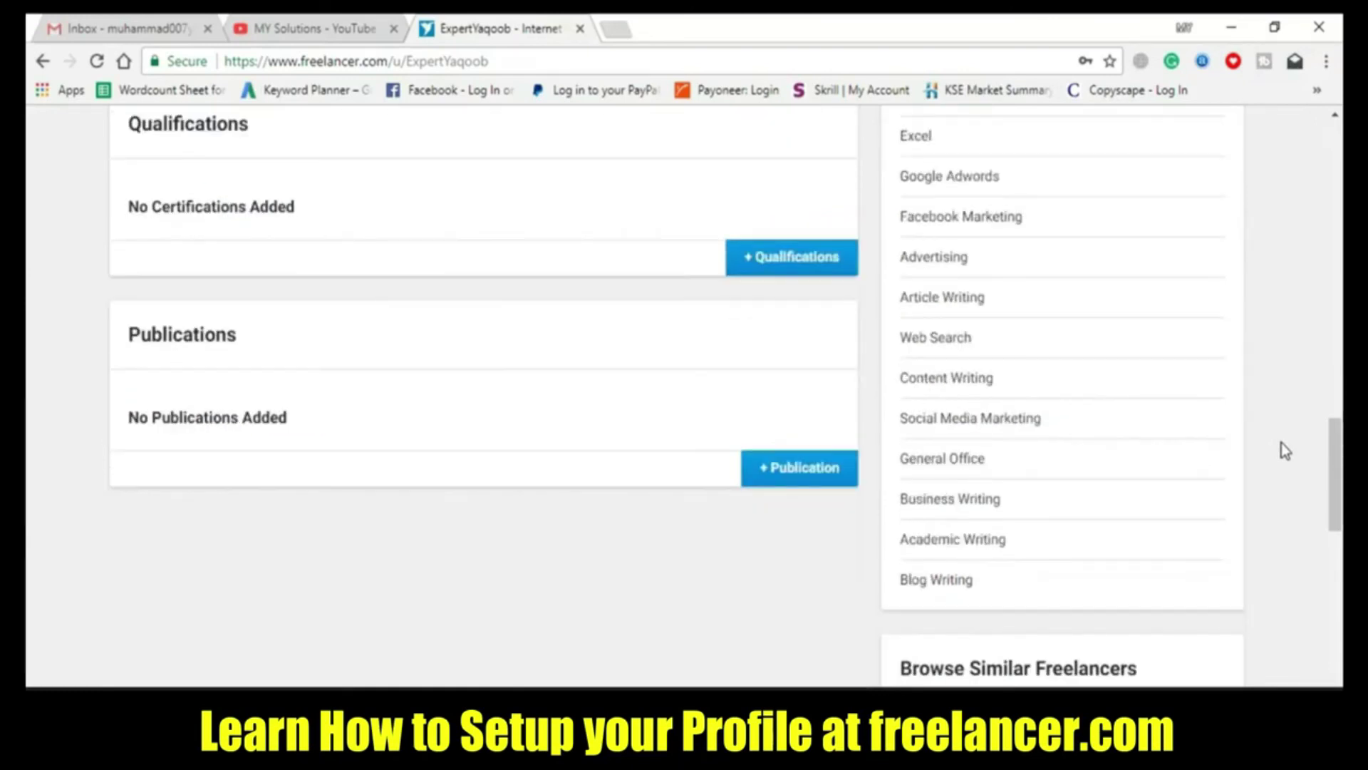
scroll(1281, 452, down, 2)
Review the upper part of the profile, including the portfolio area, reviews, certifications, headline, summary, hourly rate and job statistics
scroll(1277, 445, up, 10)
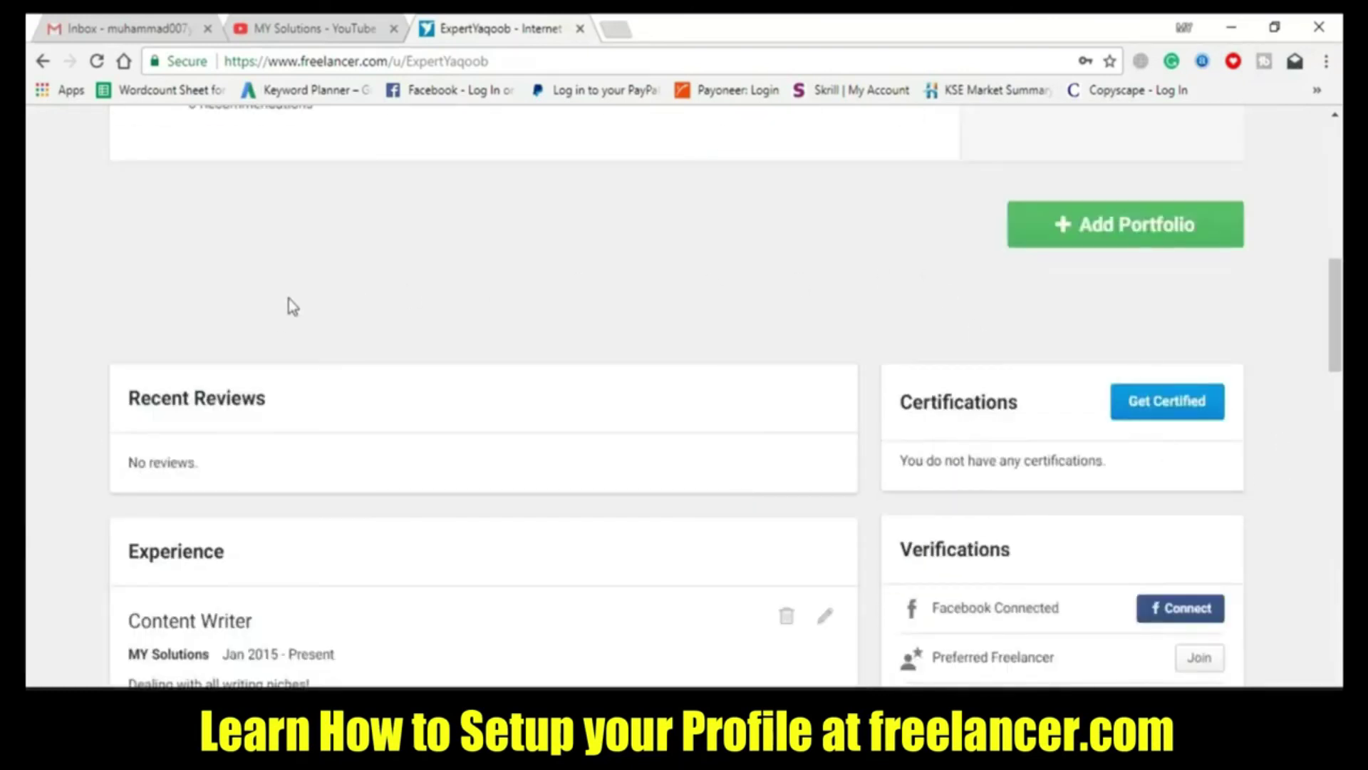
scroll(1148, 305, up, 1)
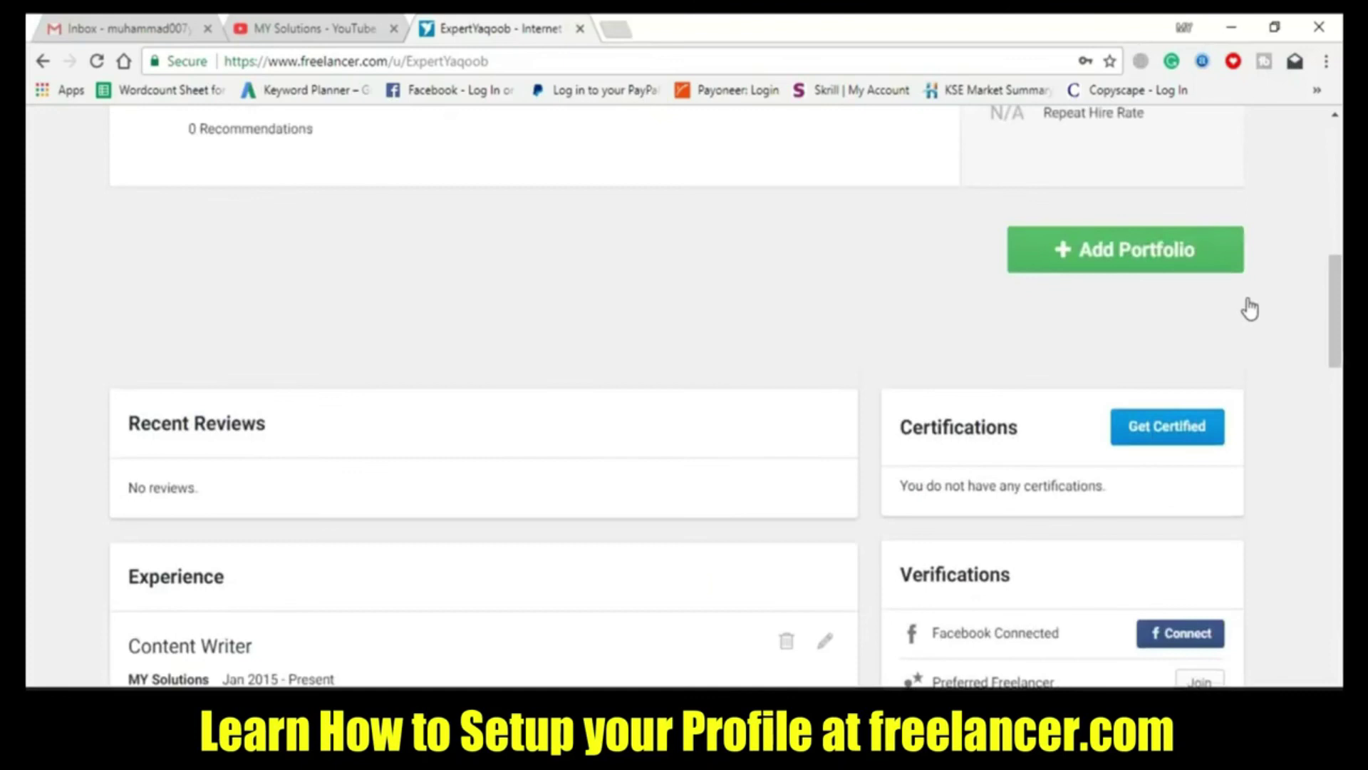
scroll(1247, 298, up, 2)
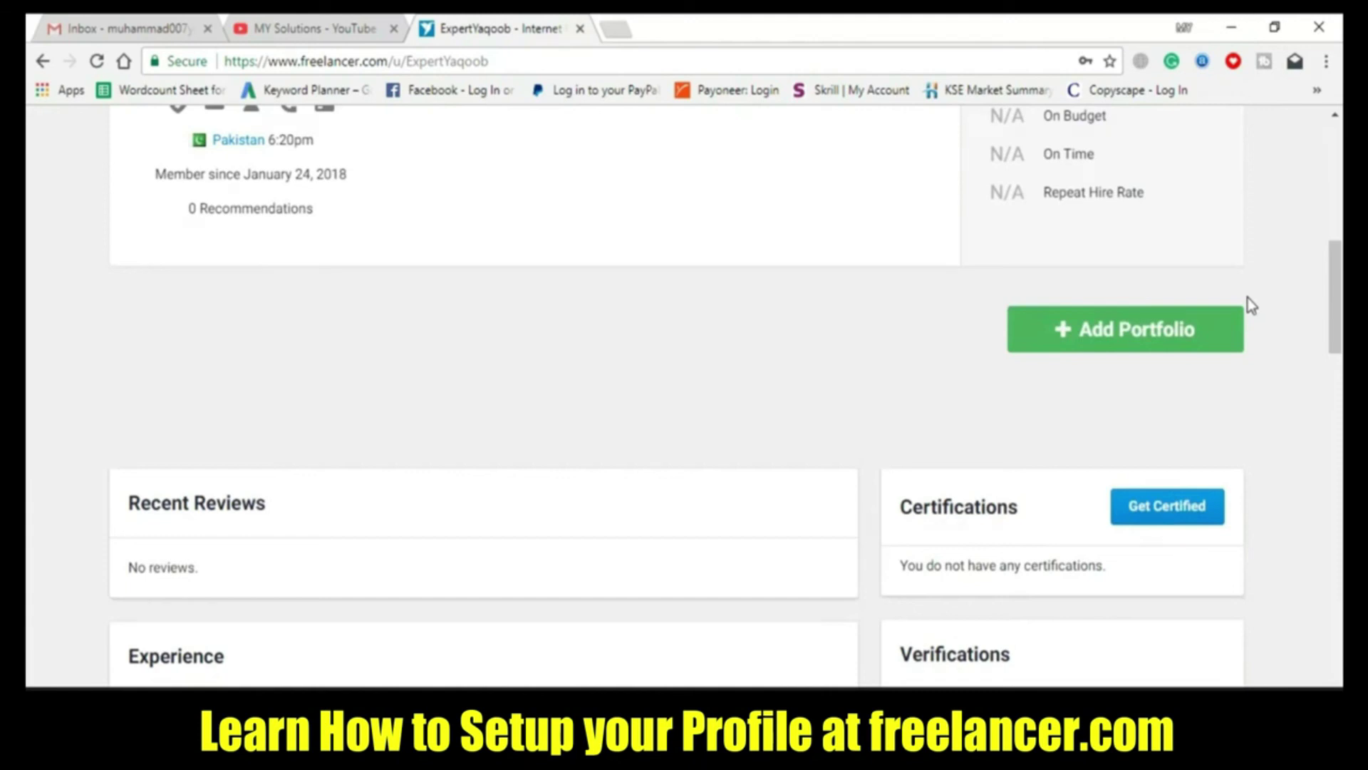
scroll(1247, 297, up, 8)
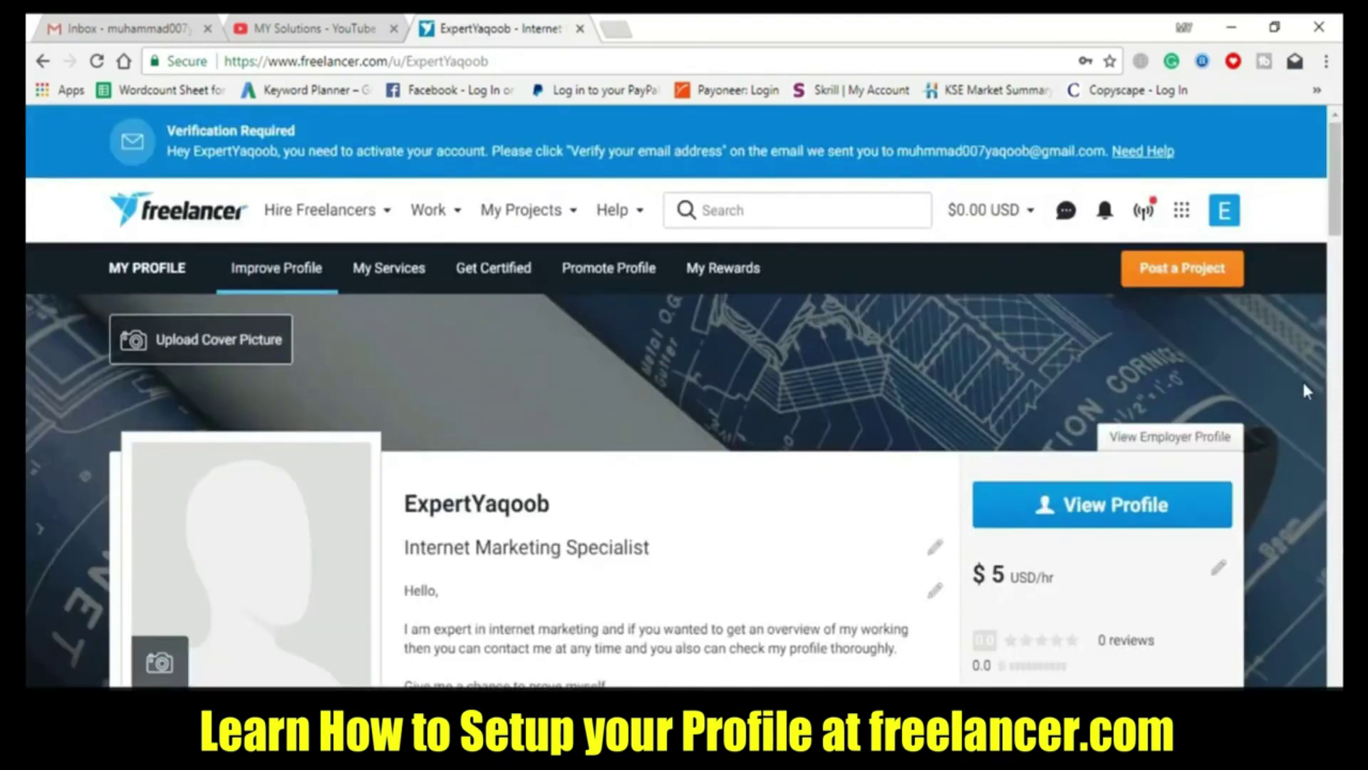
scroll(1302, 378, down, 4)
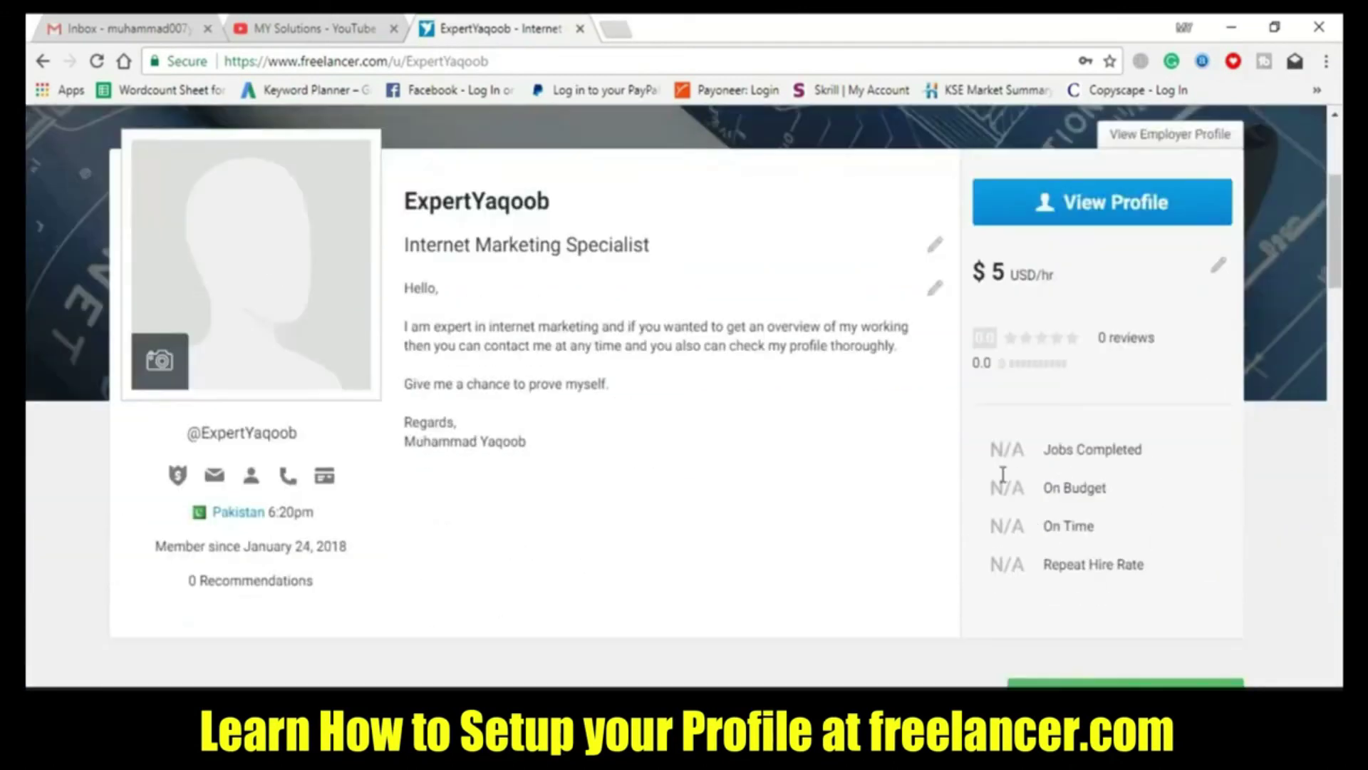